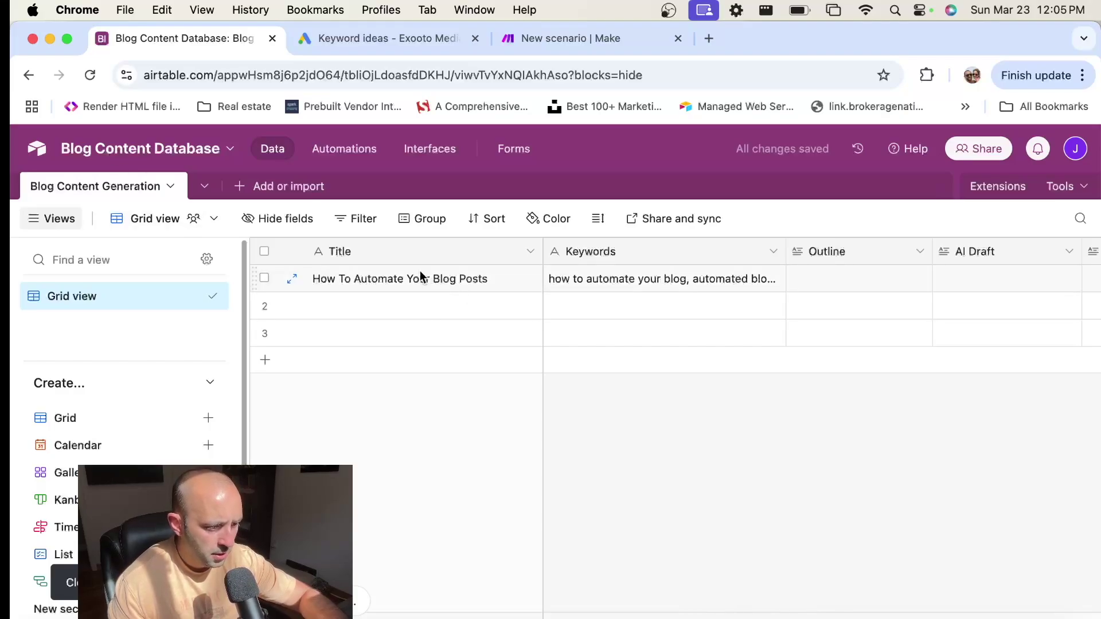
Examine the title and keywords entered in the first blog record.
left_click(426, 281)
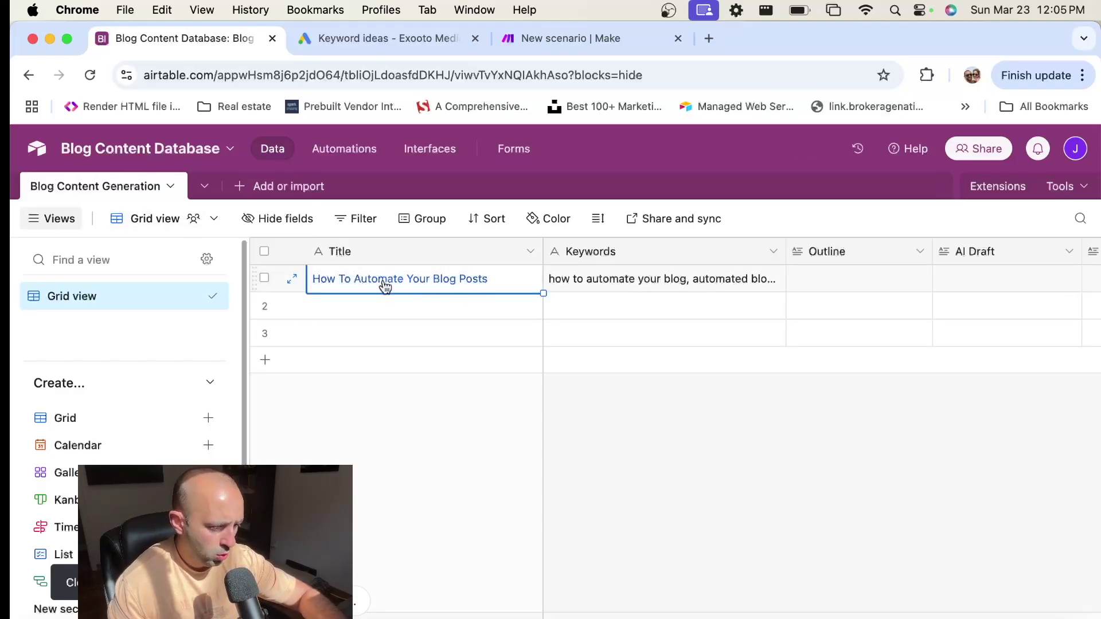
left_click(435, 284)
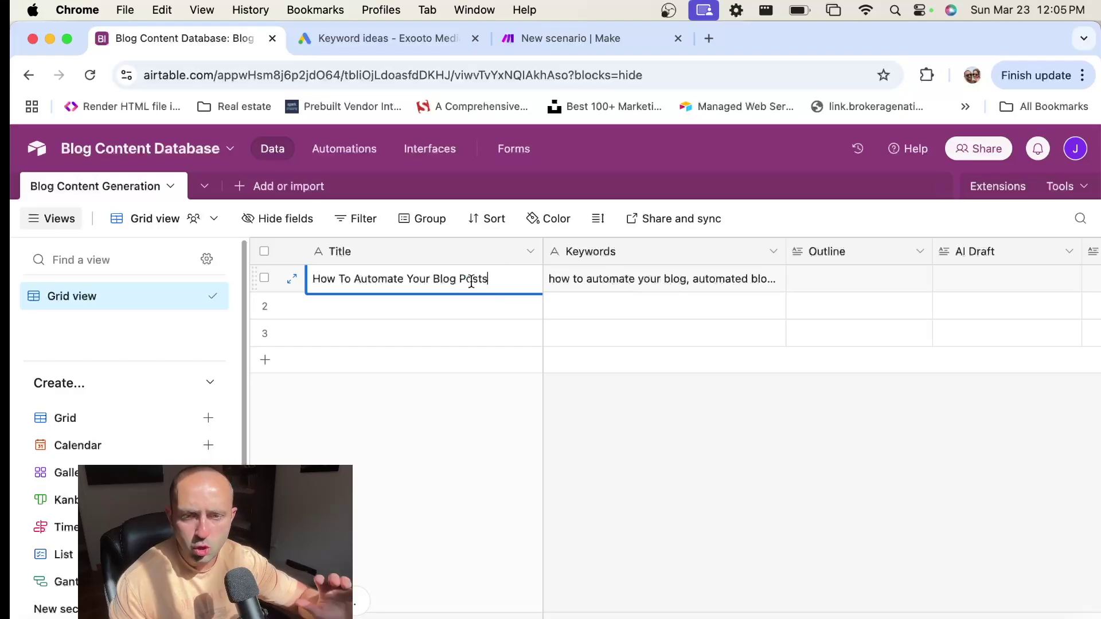
left_click(680, 284)
Switch to Google Ads Keyword Planner and review the keyword ideas for automating blog posts.
left_click(401, 38)
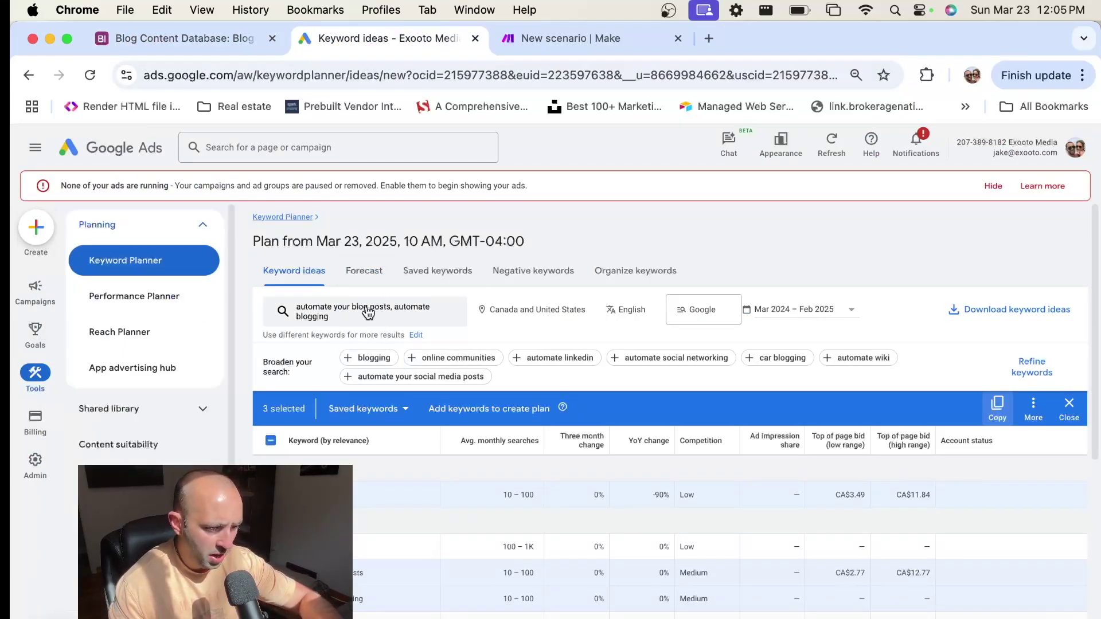
scroll(635, 554, "down", 1)
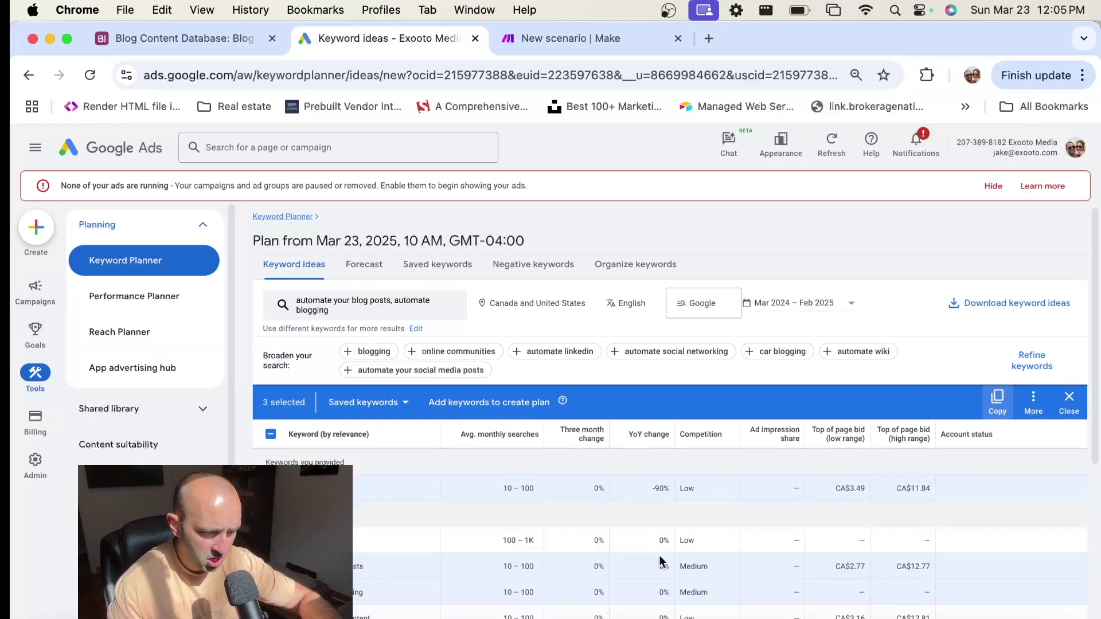
scroll(682, 470, "down", 2)
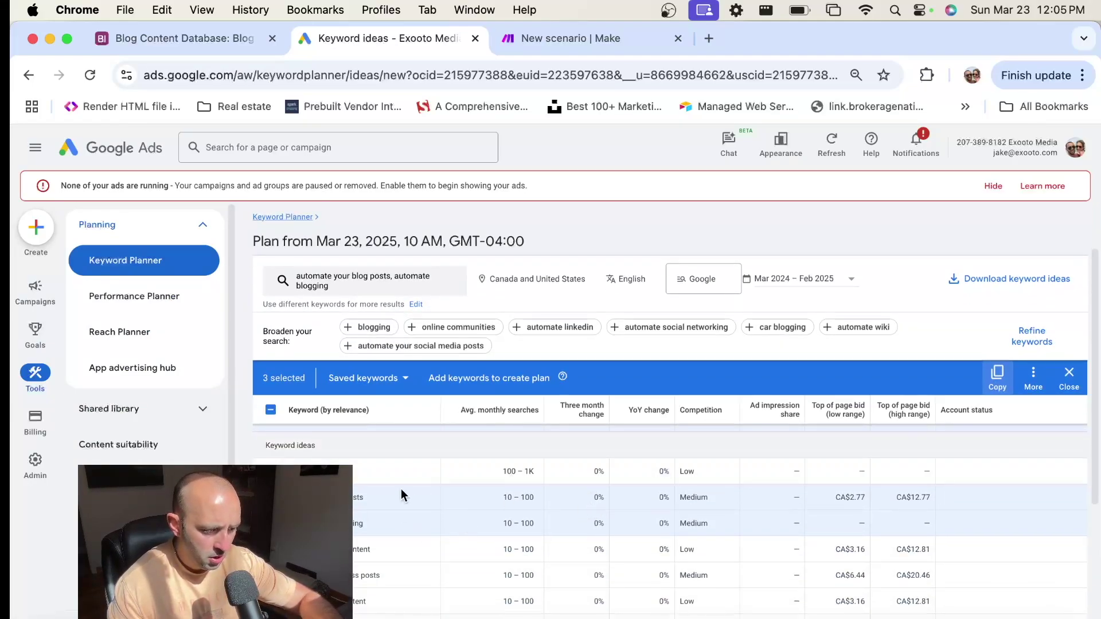
scroll(392, 504, "up", 1)
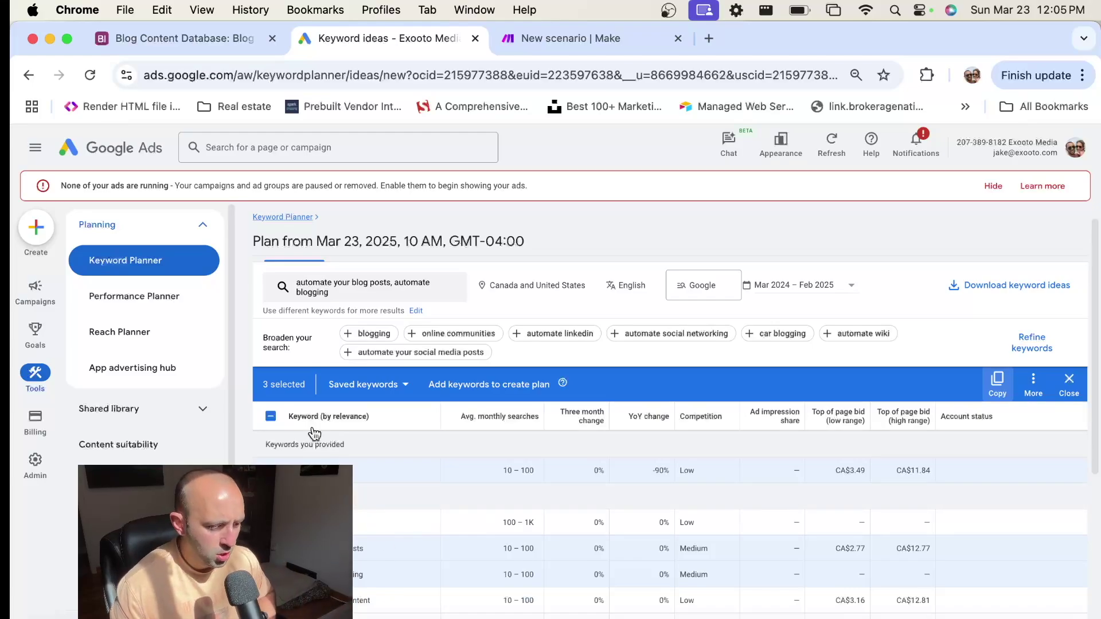
Return to the Airtable blog database and examine its fields from Keywords and Outline through AI Image URL and Status.
left_click(194, 38)
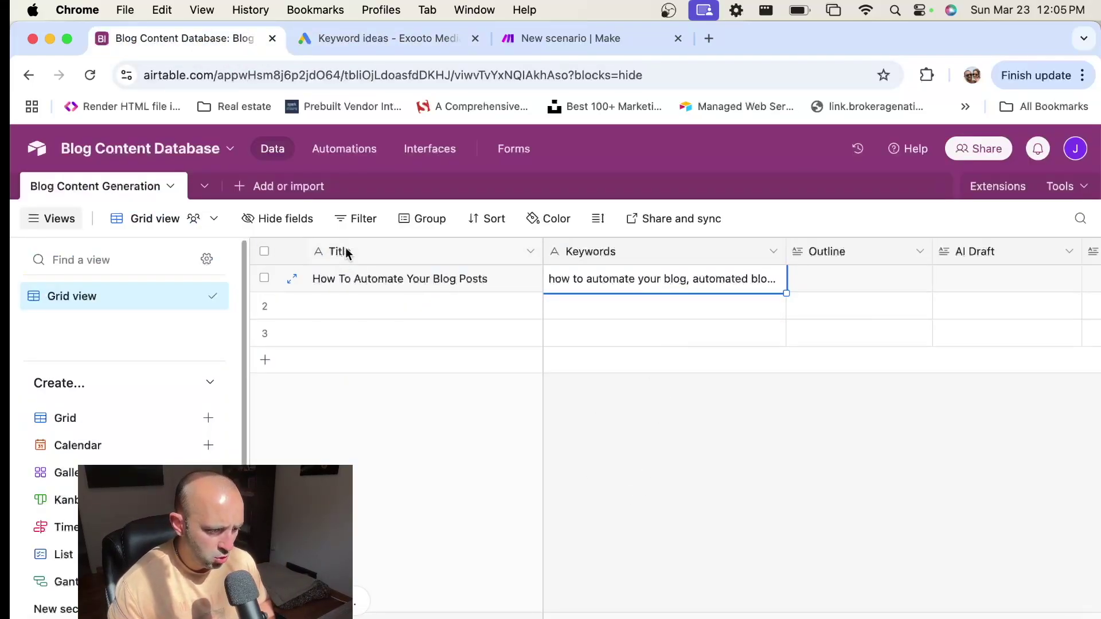
scroll(571, 608, "right", 1)
scroll(659, 310, "left", 1)
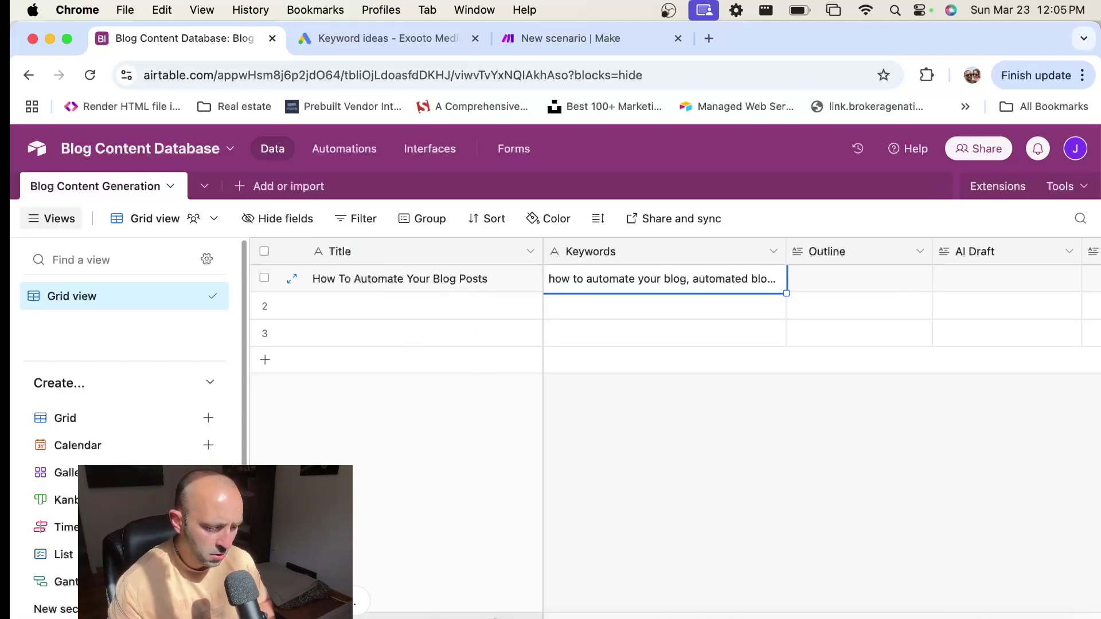
scroll(516, 611, "right", 1)
scroll(823, 296, "right", 2)
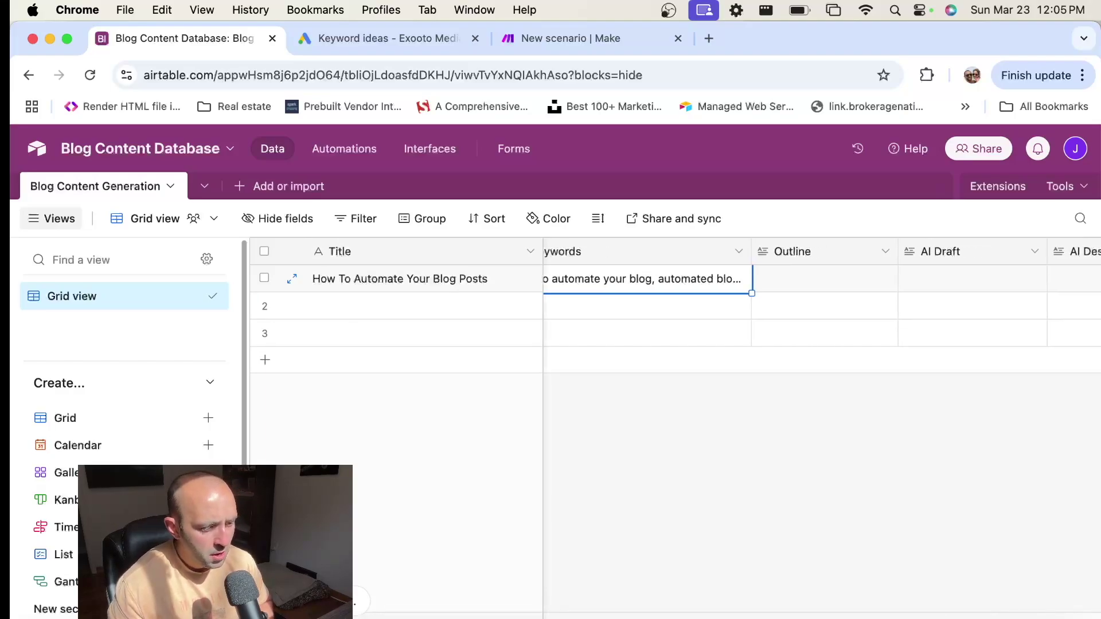
scroll(821, 293, "left", 3)
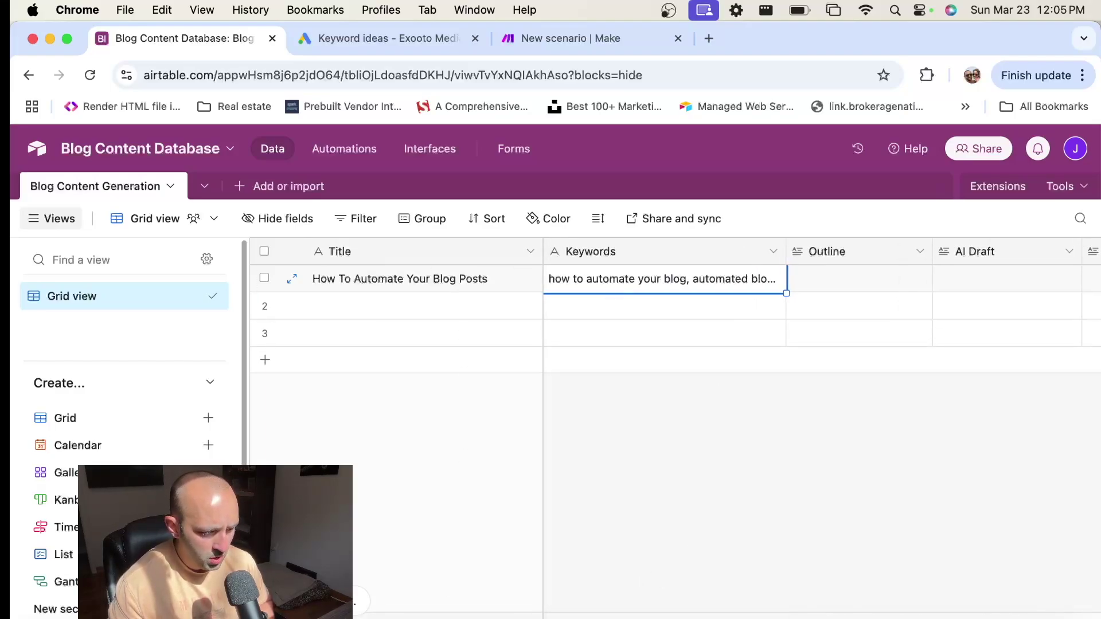
scroll(720, 304, "right", 15)
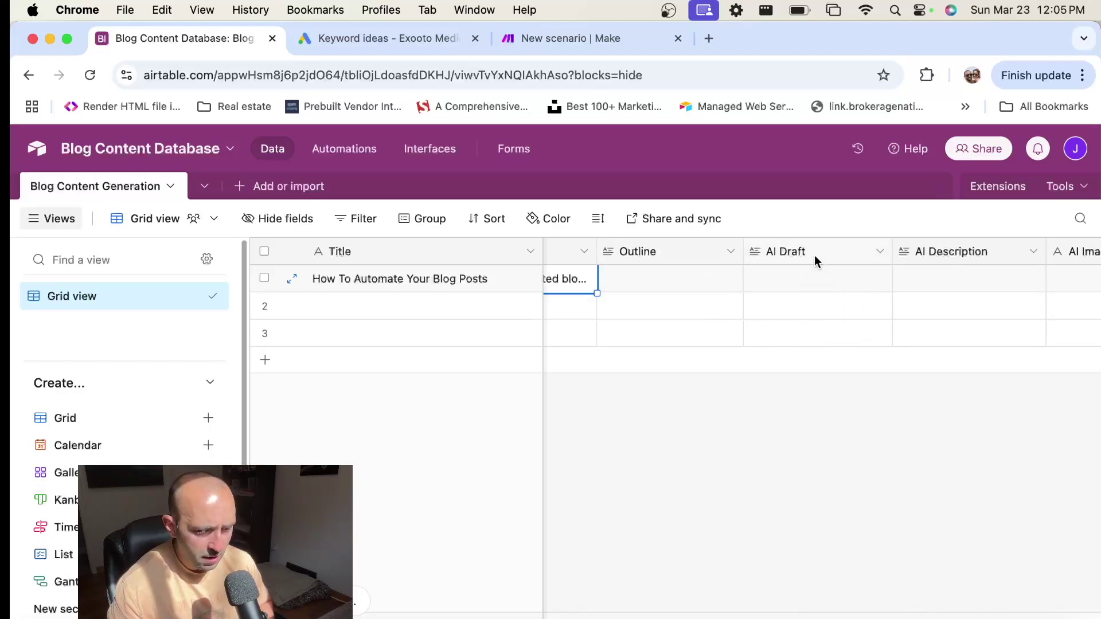
scroll(801, 281, "right", 15)
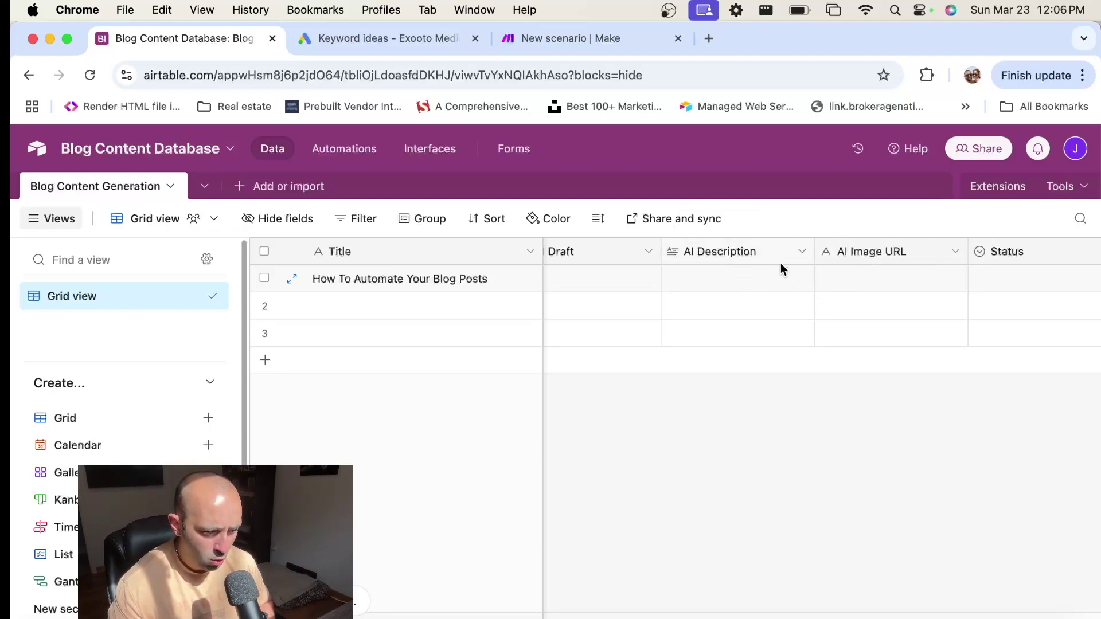
scroll(693, 256, "right", 10)
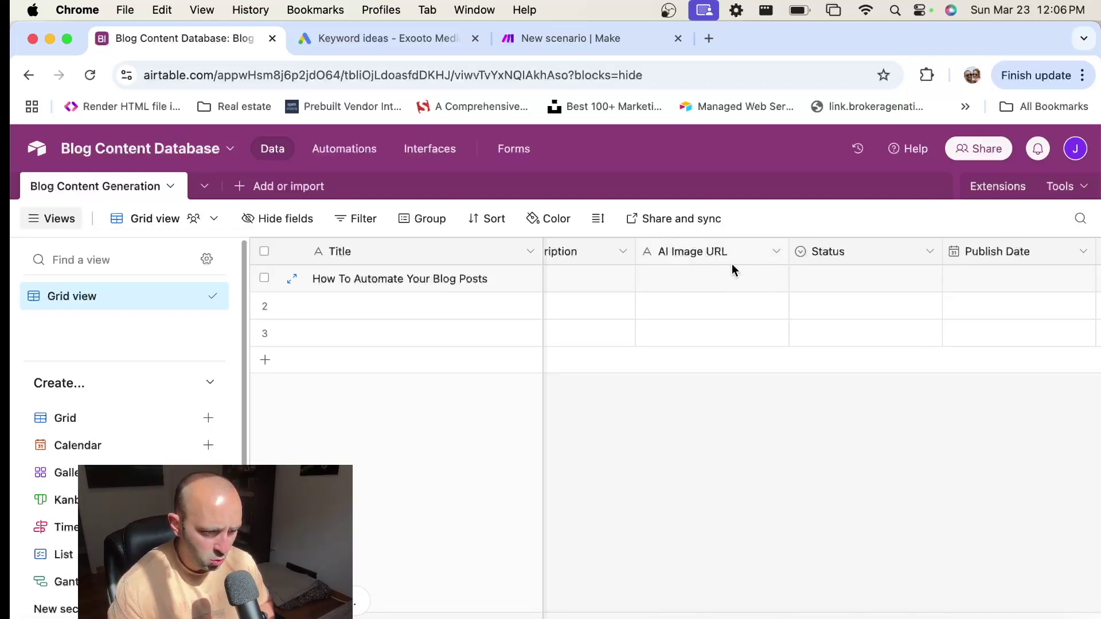
Review the Status options available for the first blog record.
left_click(924, 289)
left_click(912, 285)
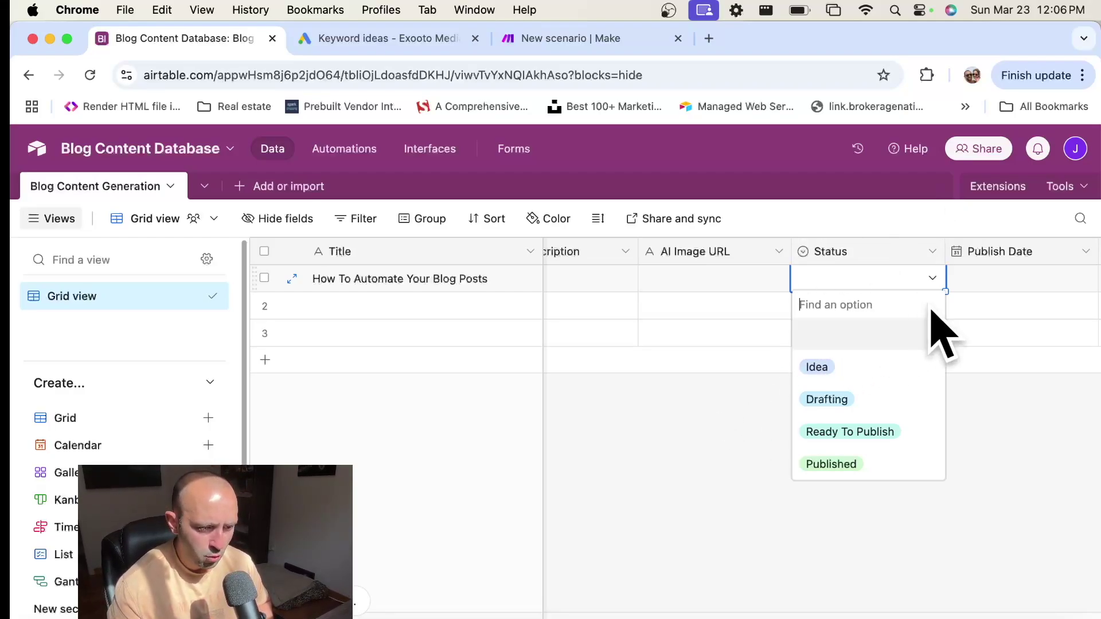
left_click(846, 358)
Inspect the field type settings of the Last Modified (Trigger) field without changing them.
scroll(1003, 275, "right", 1)
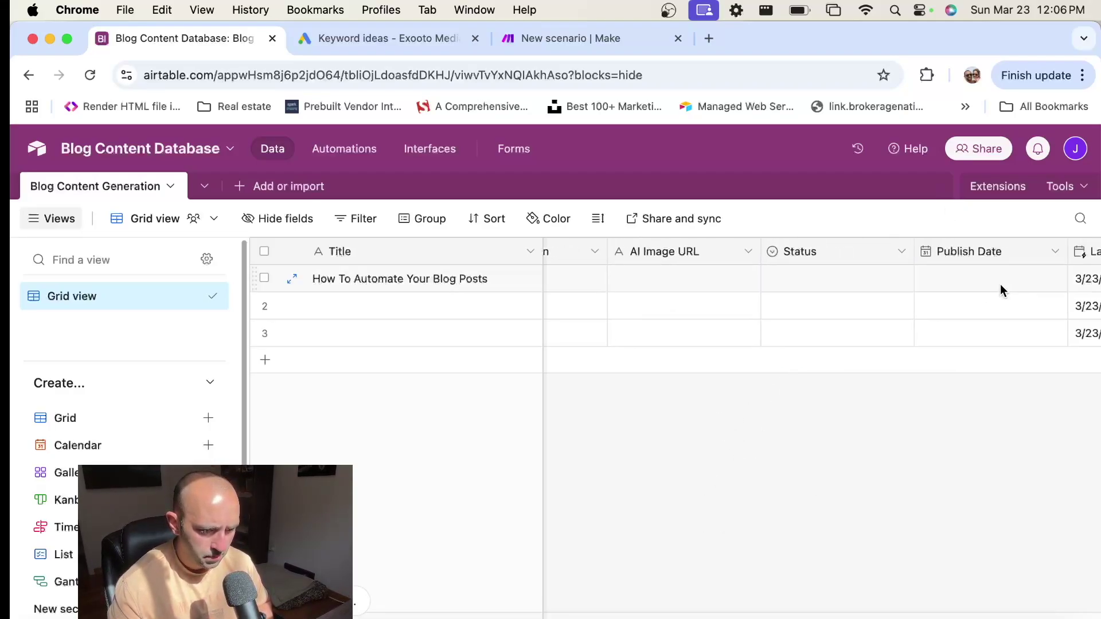
scroll(861, 310, "right", 4)
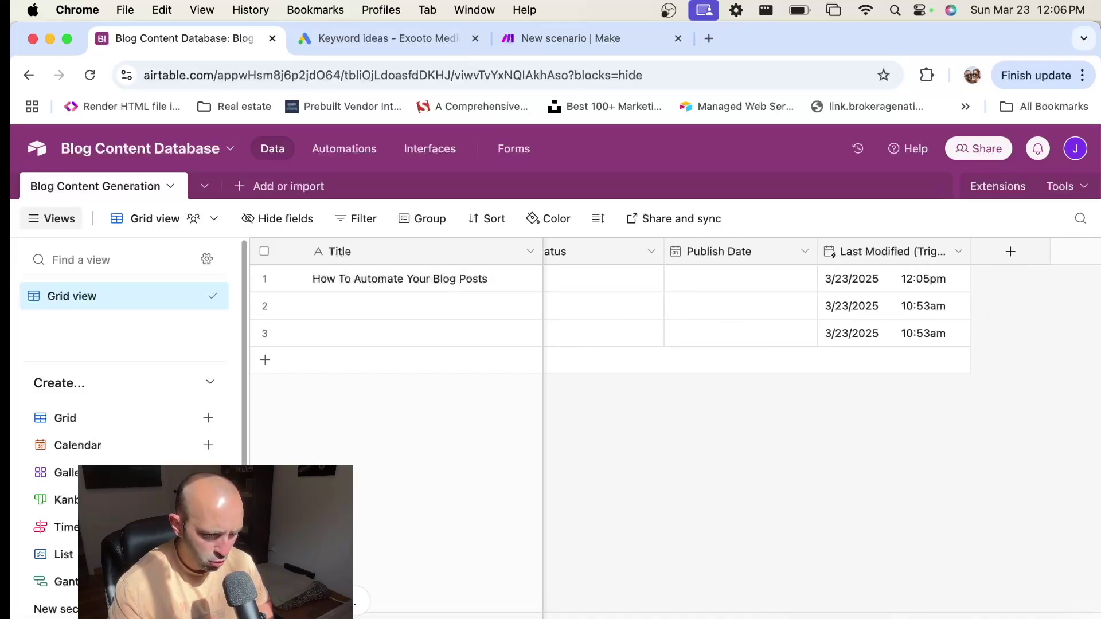
left_click(958, 252)
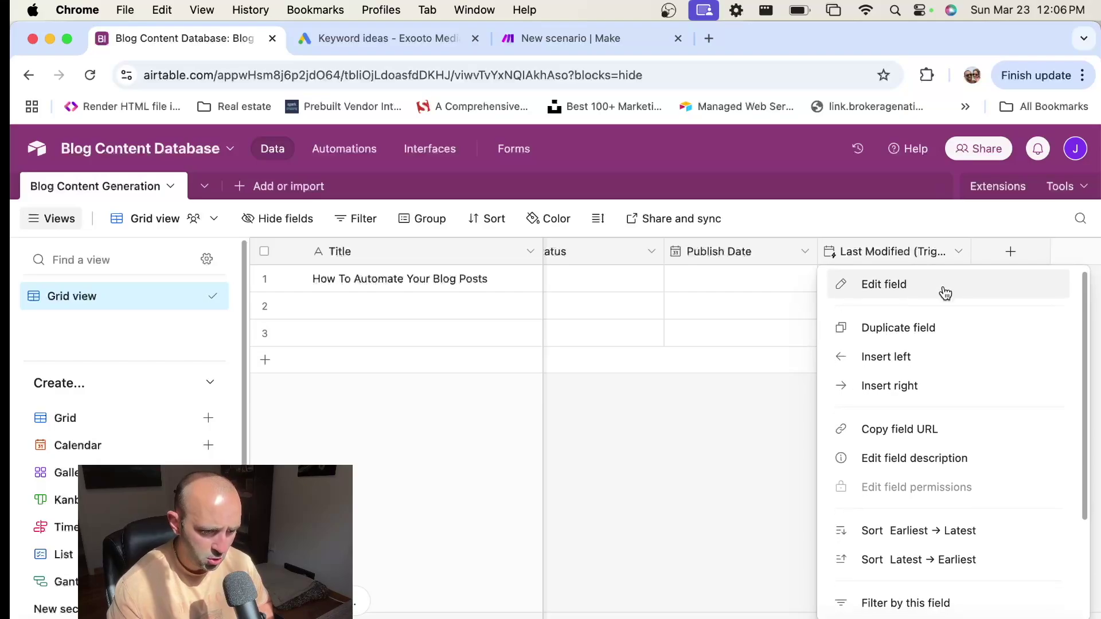
left_click(947, 286)
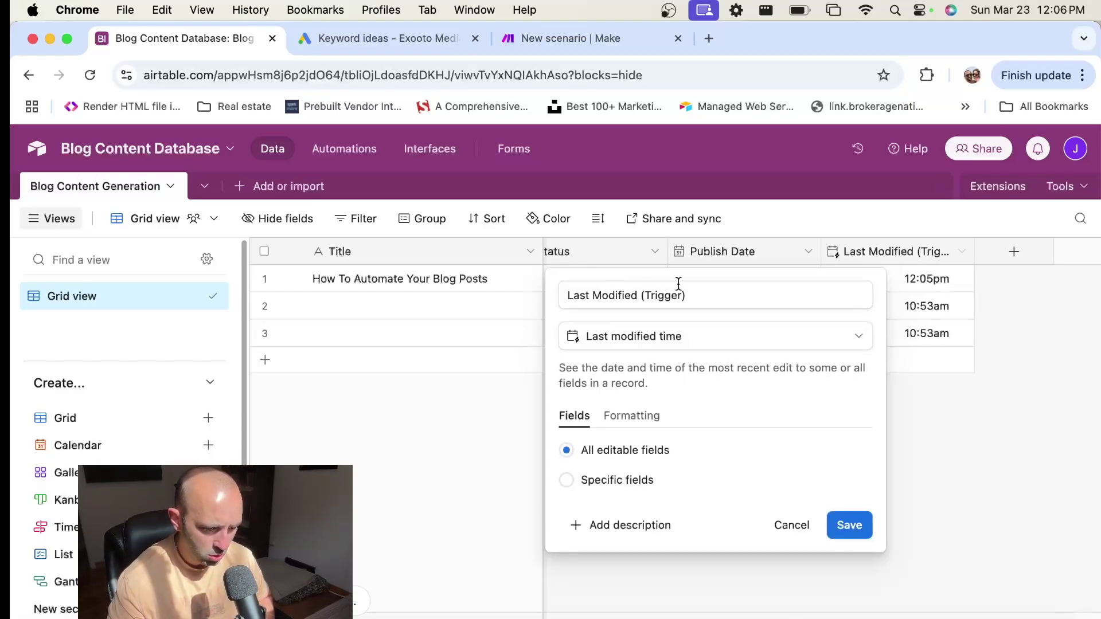
left_click(685, 339)
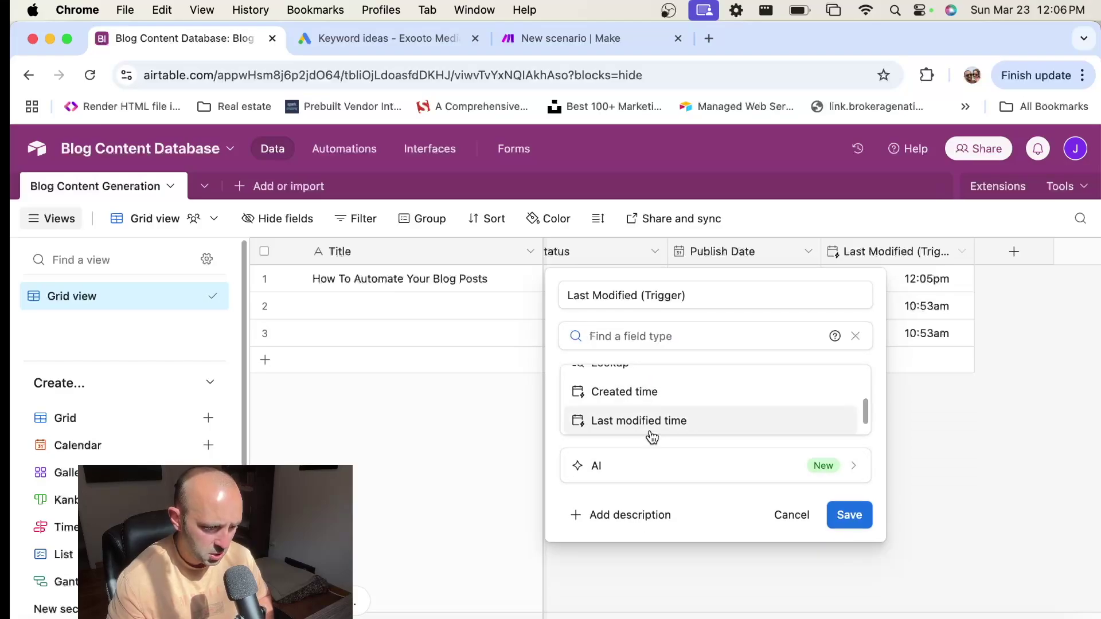
left_click(1062, 403)
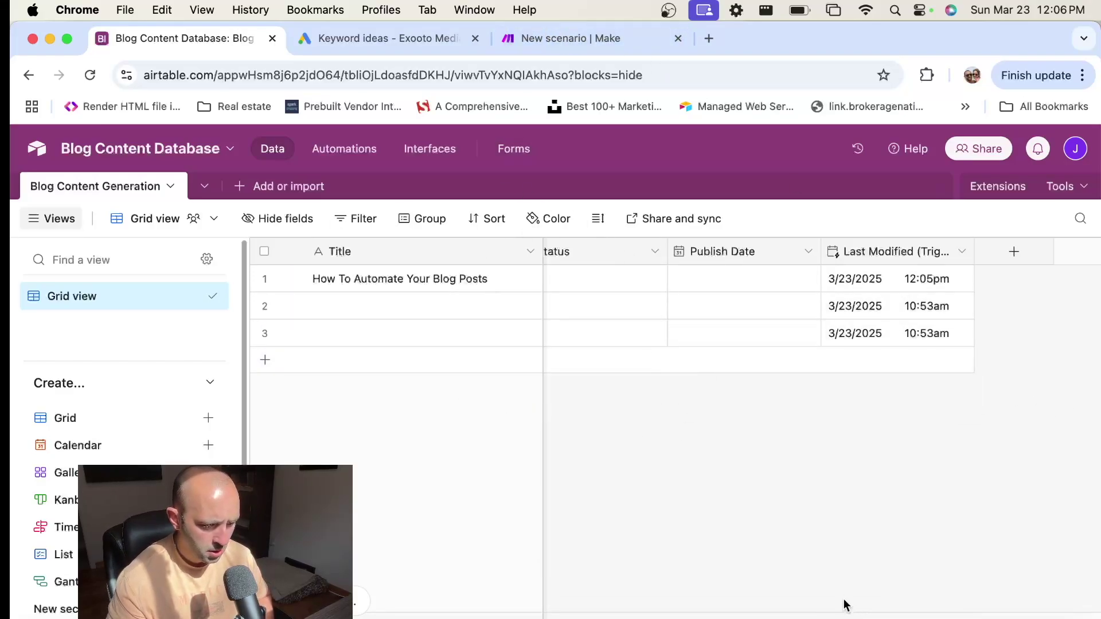
left_click_drag(771, 618, 468, 616)
scroll(631, 402, "left", 3)
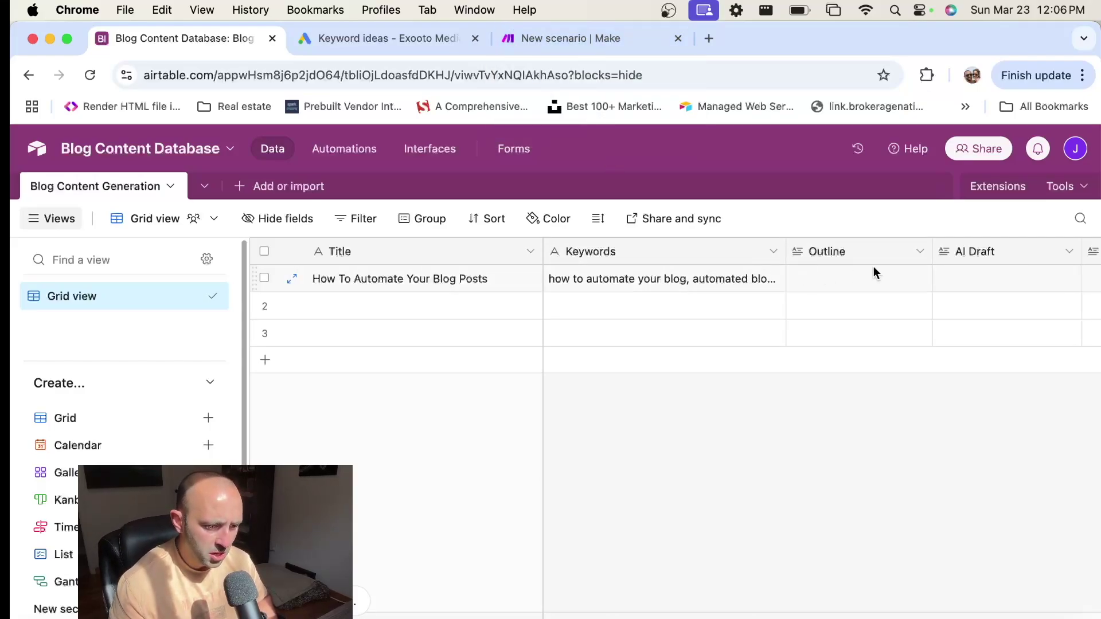
Switch to the new scenario in Make and add the Airtable Watch Records module as its trigger.
left_click(556, 39)
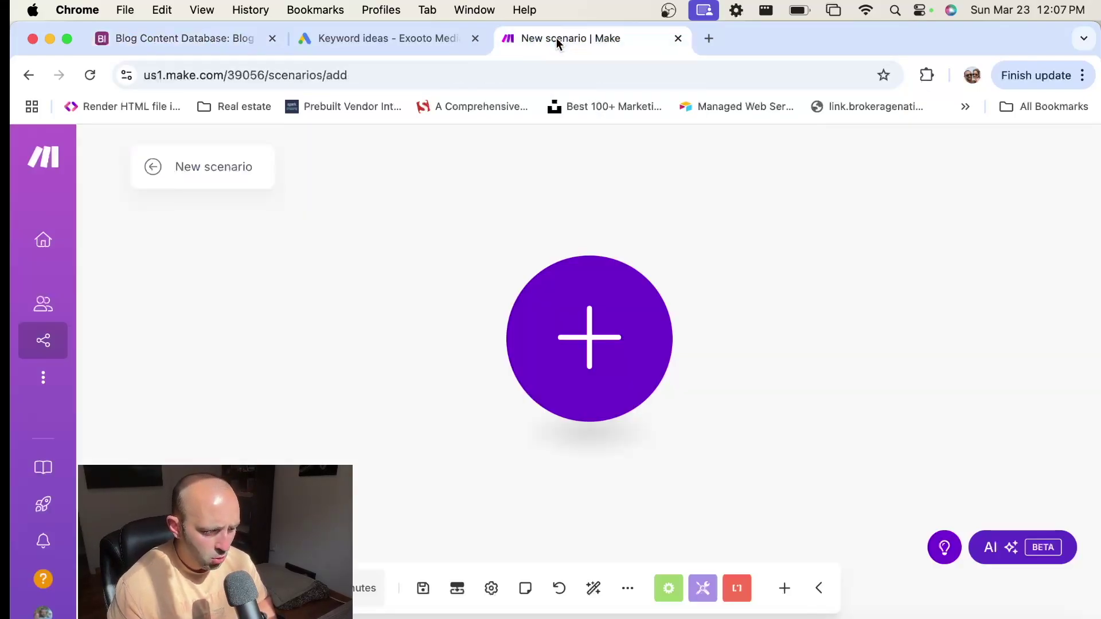
left_click(299, 77)
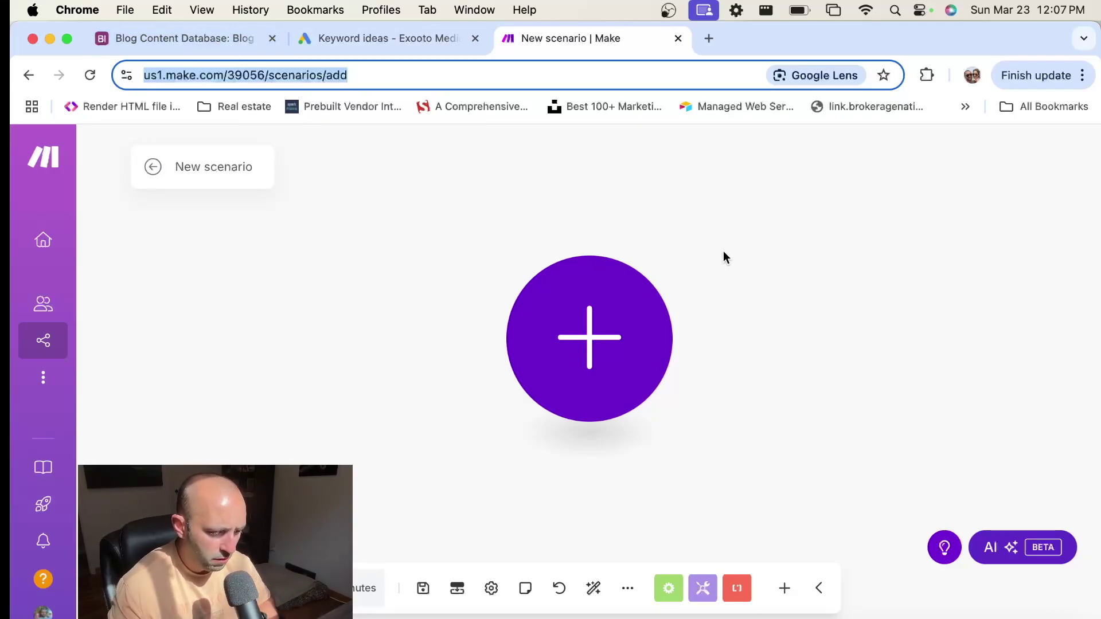
left_click(603, 340)
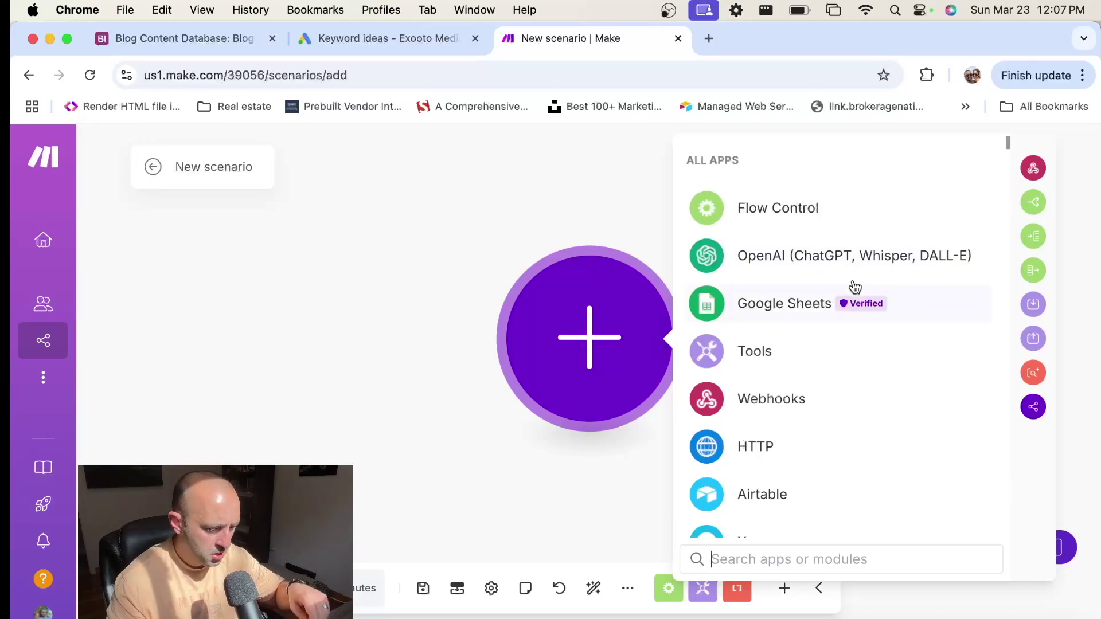
type("airtable")
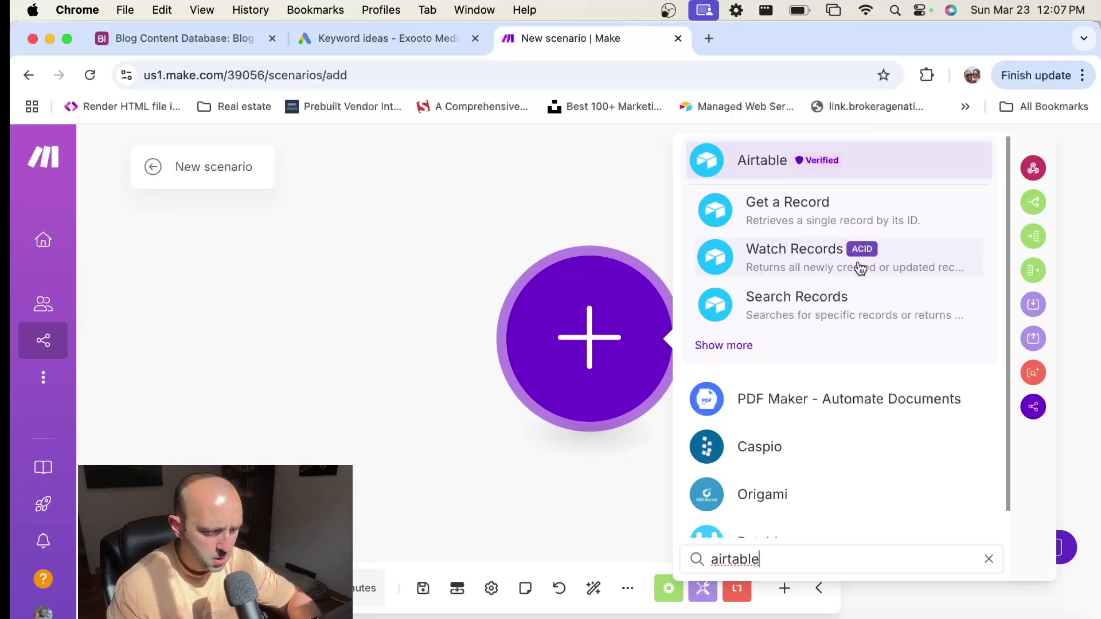
left_click(789, 256)
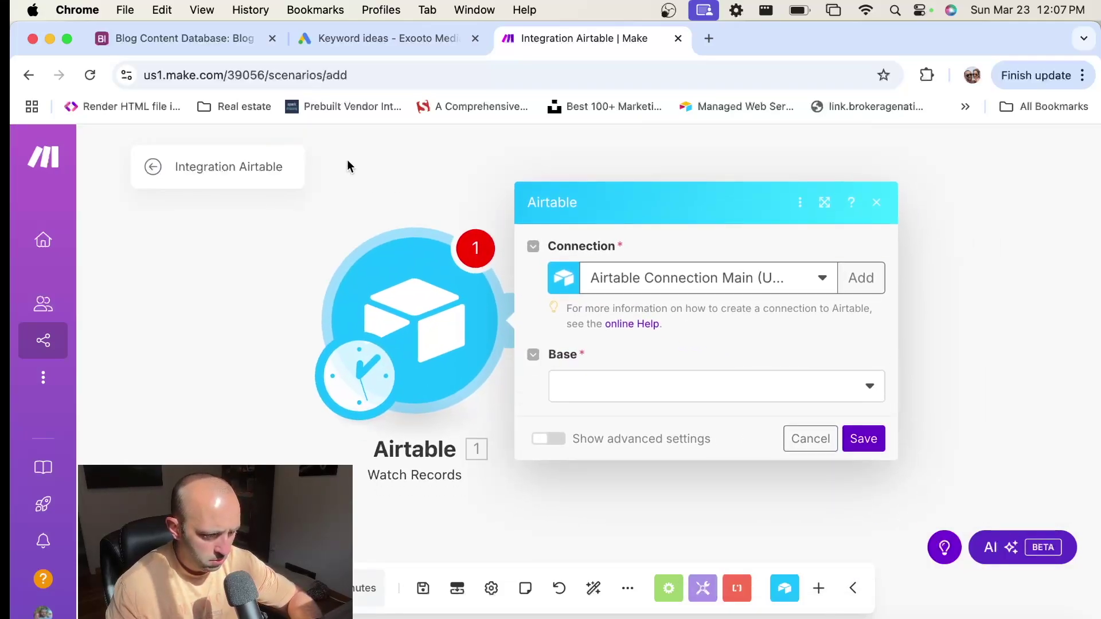
Set the module's connection to My Airtable Conn, with Blog Content Database as the base and Blog Content Generation as the table.
left_click(772, 280)
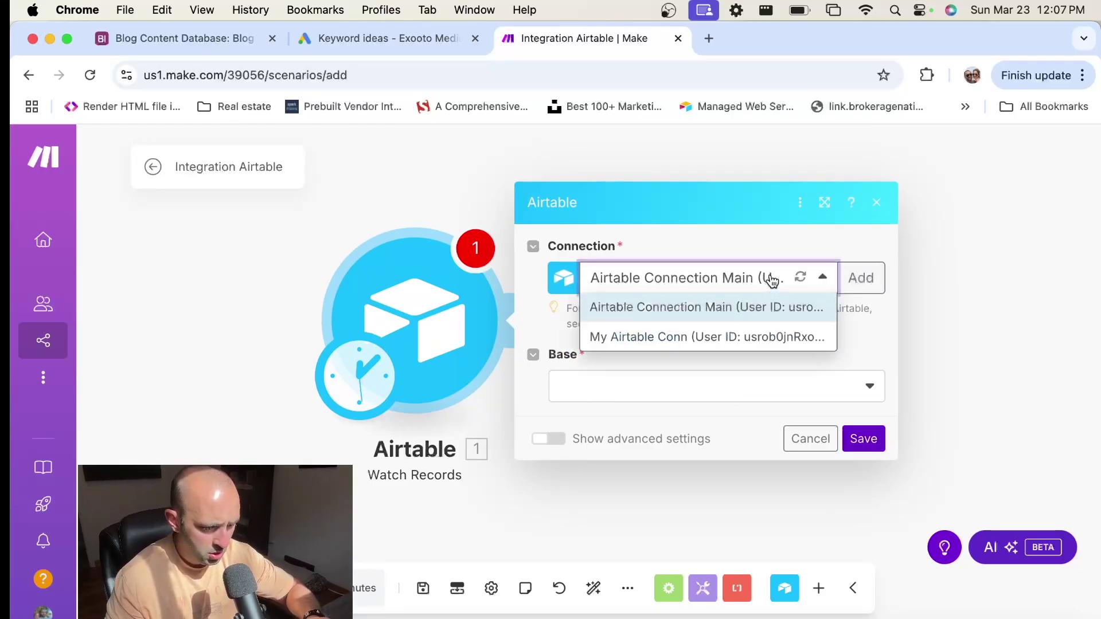
left_click(750, 340)
left_click(679, 398)
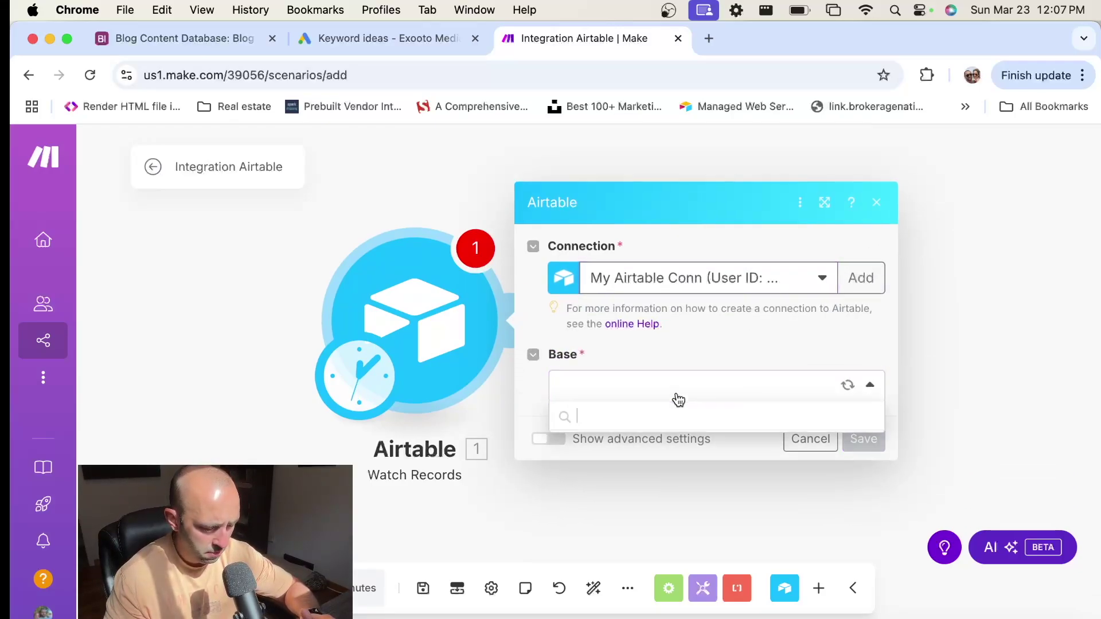
left_click(847, 386)
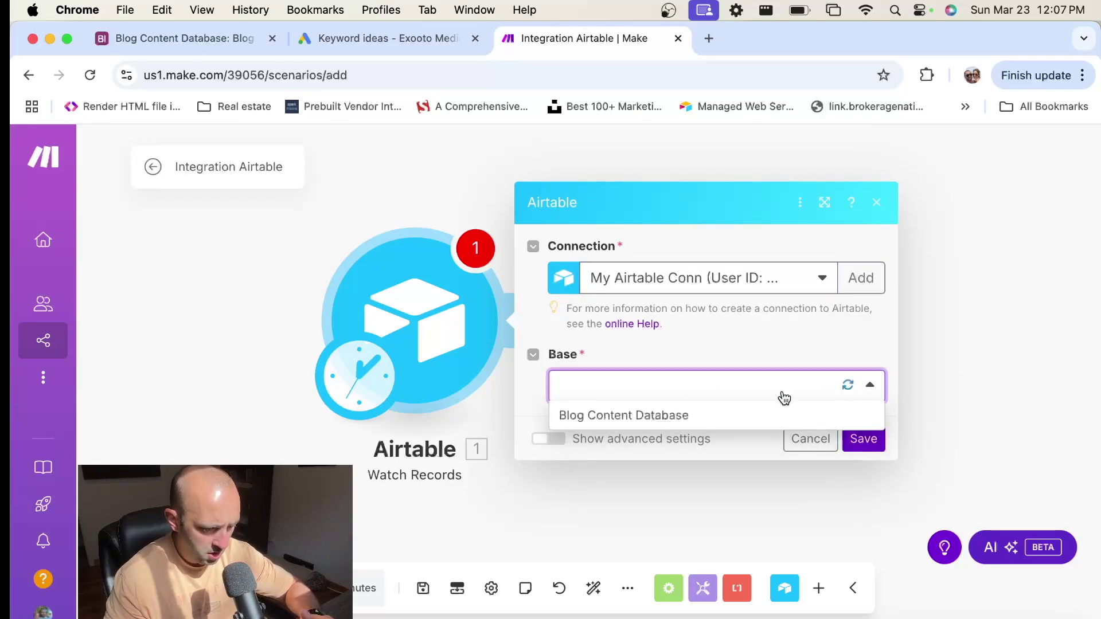
left_click(653, 417)
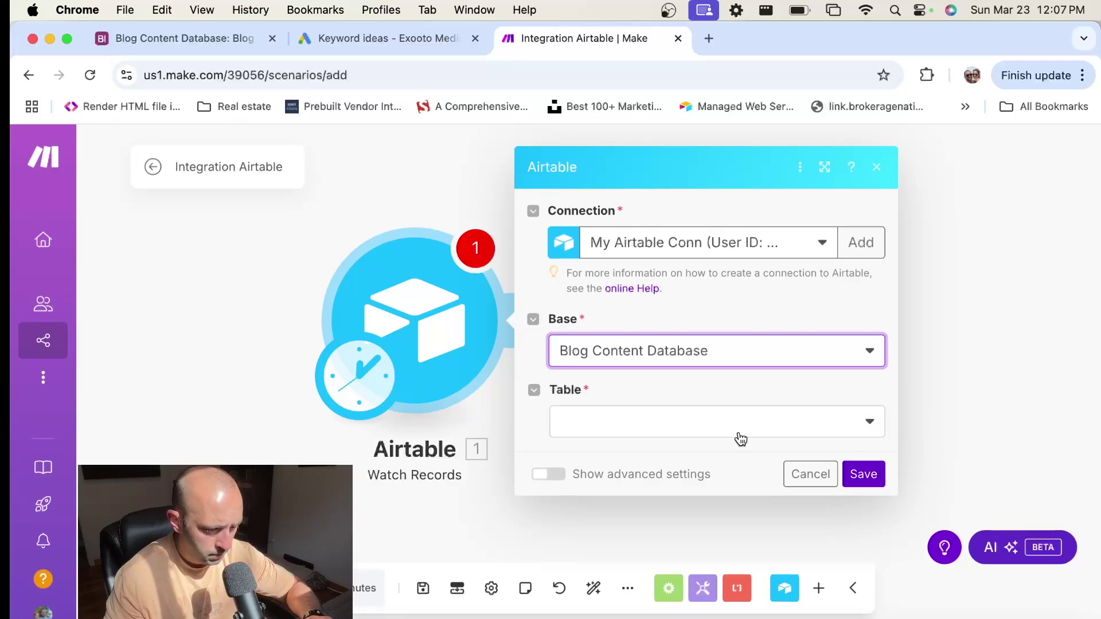
left_click(739, 429)
left_click(692, 430)
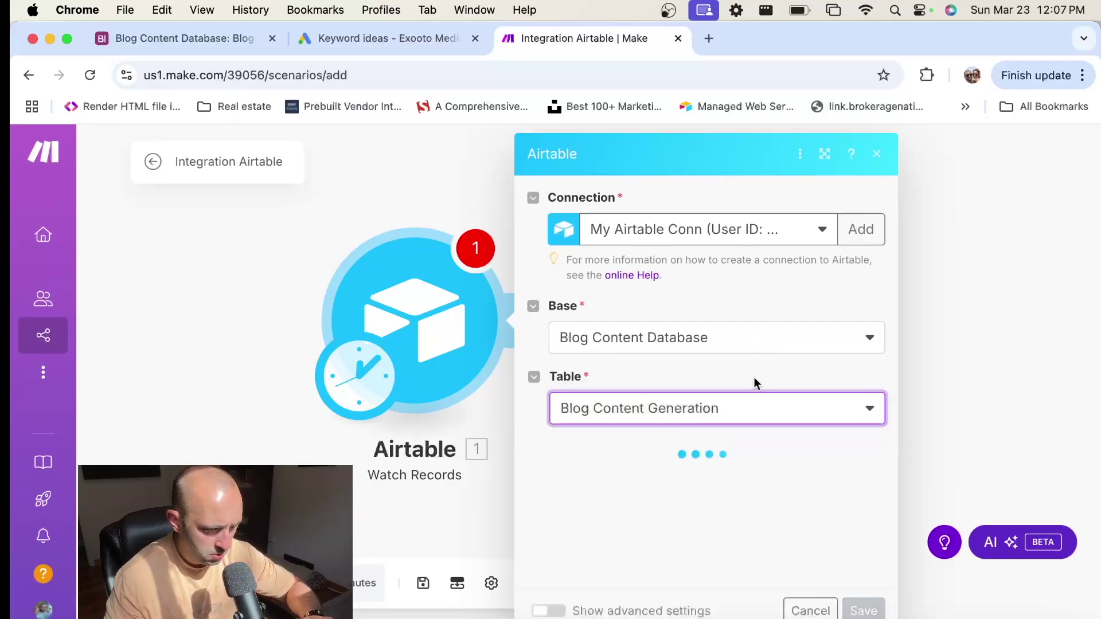
Check the table in Airtable and set the Make module's trigger field to Last Modified (Trigger).
left_click(184, 38)
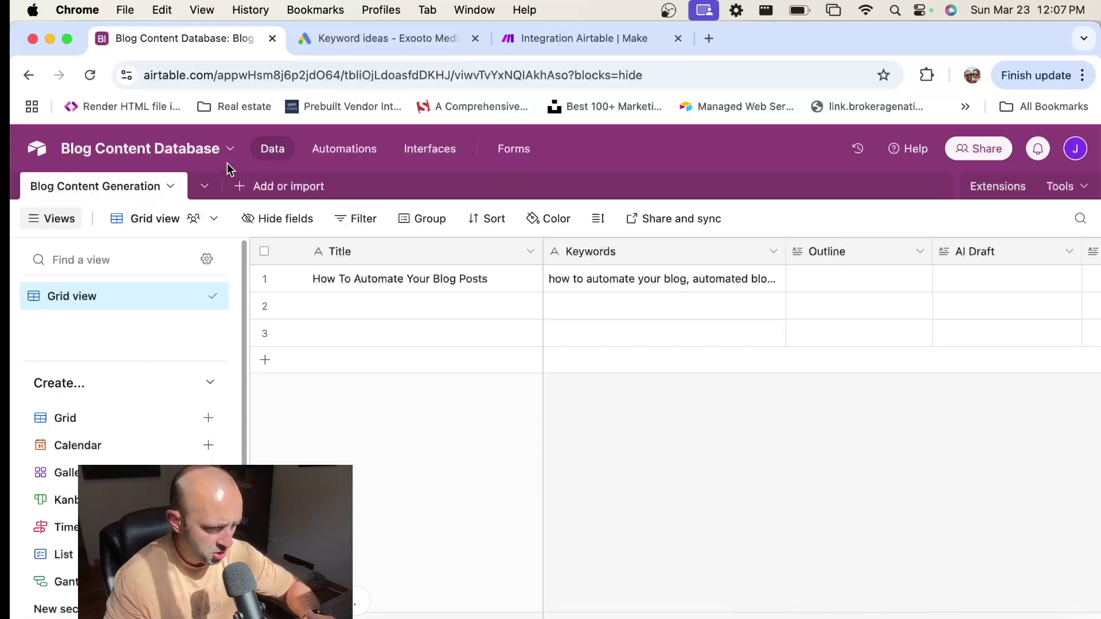
left_click(538, 41)
scroll(694, 401, "down", 2)
left_click(716, 387)
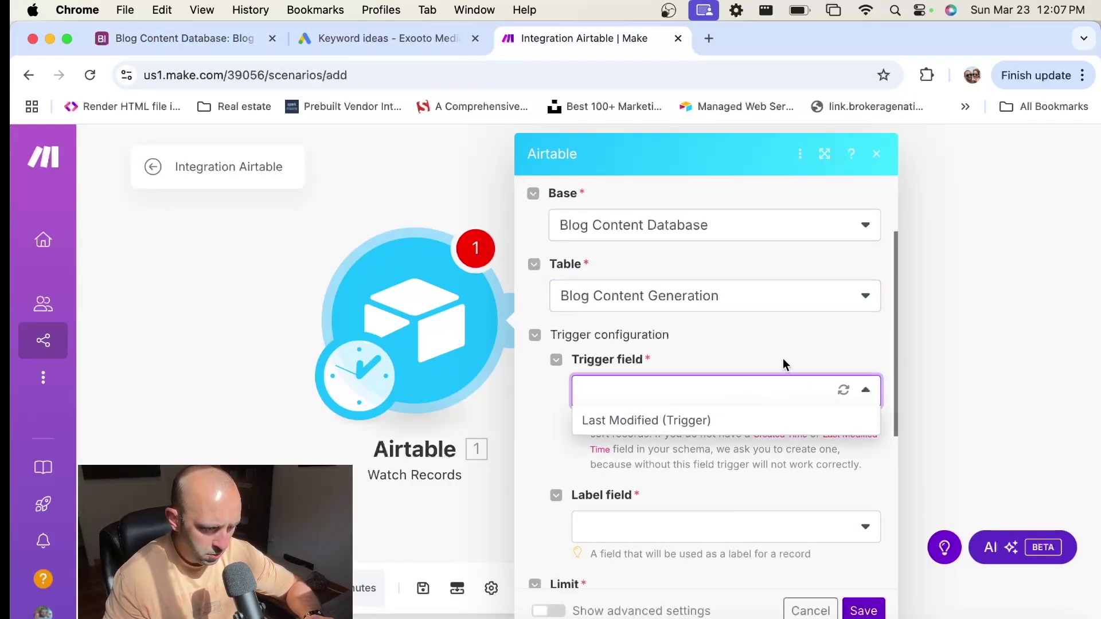
left_click(638, 426)
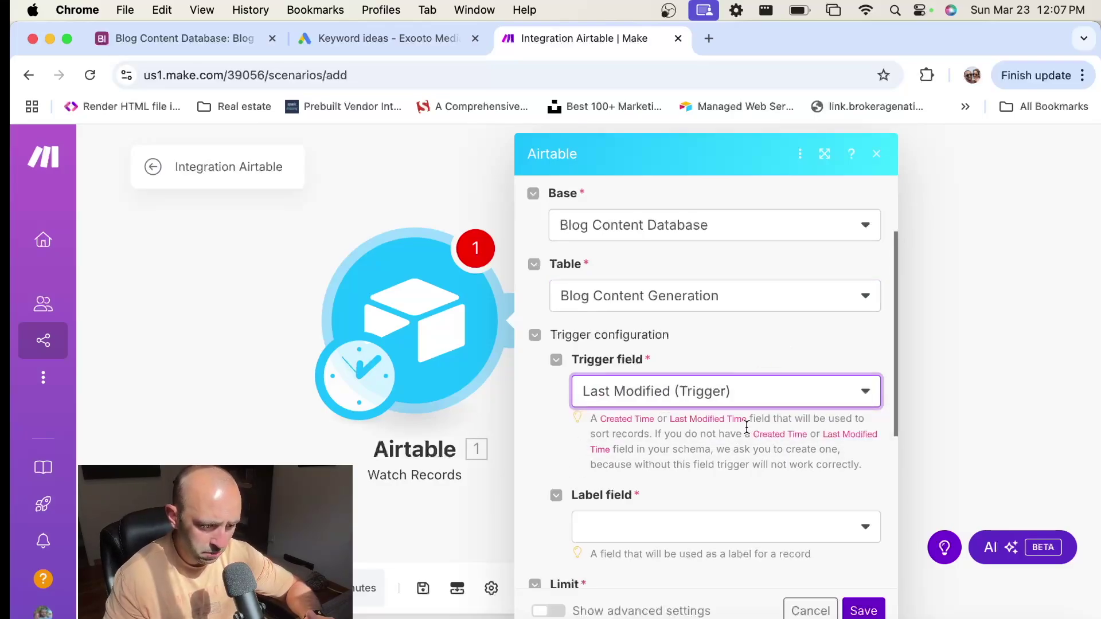
scroll(811, 423, "down", 1)
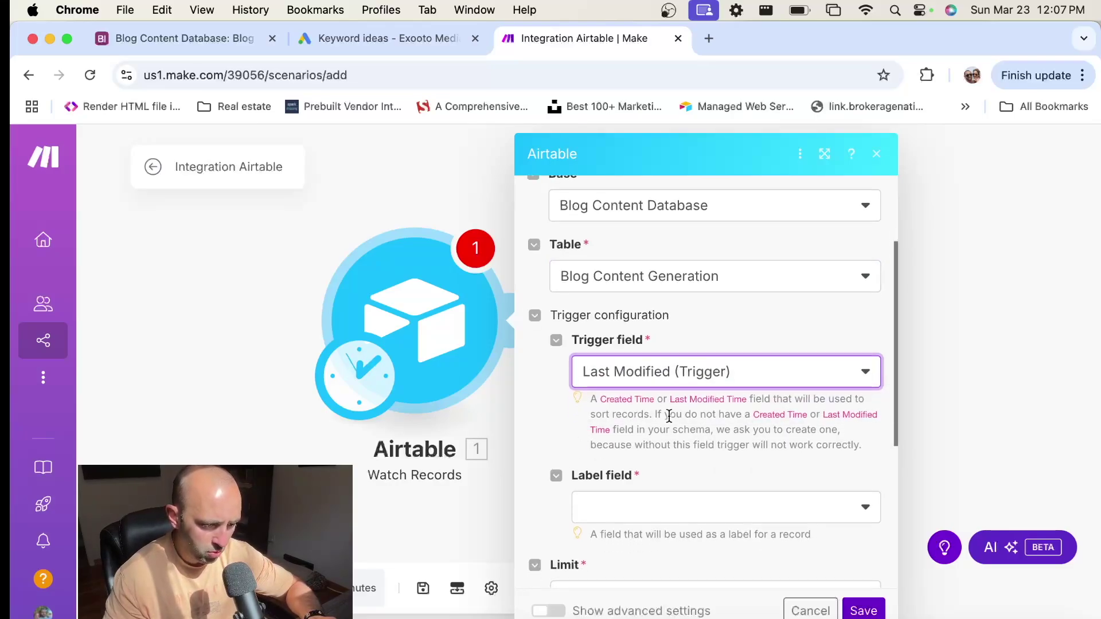
Set the Watch Records module's label field to Title.
scroll(669, 415, "down", 1)
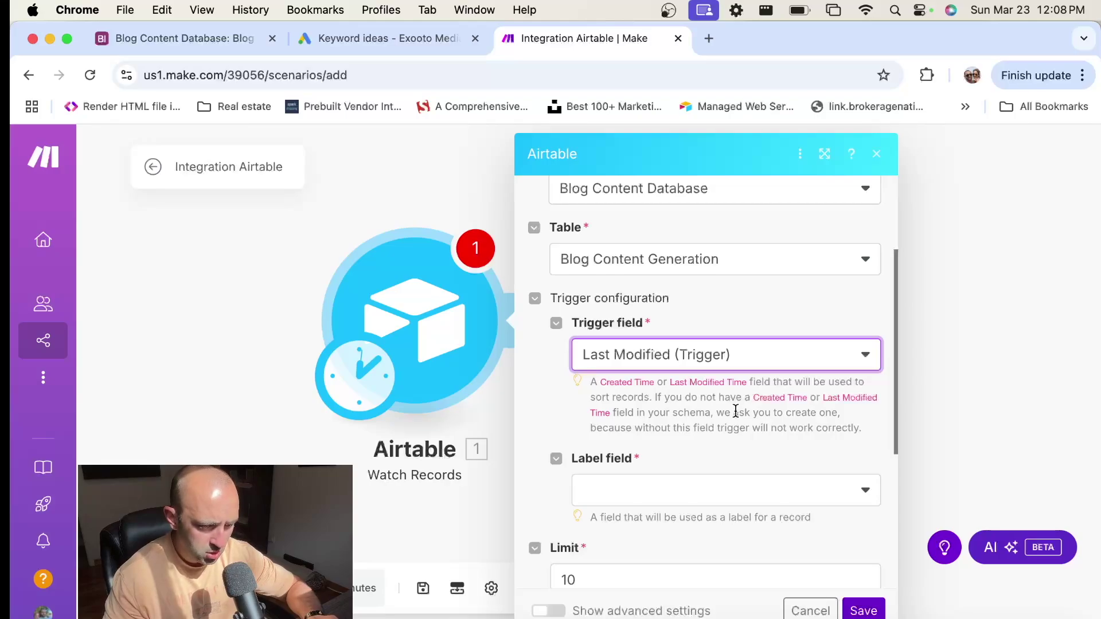
scroll(745, 415, "down", 1)
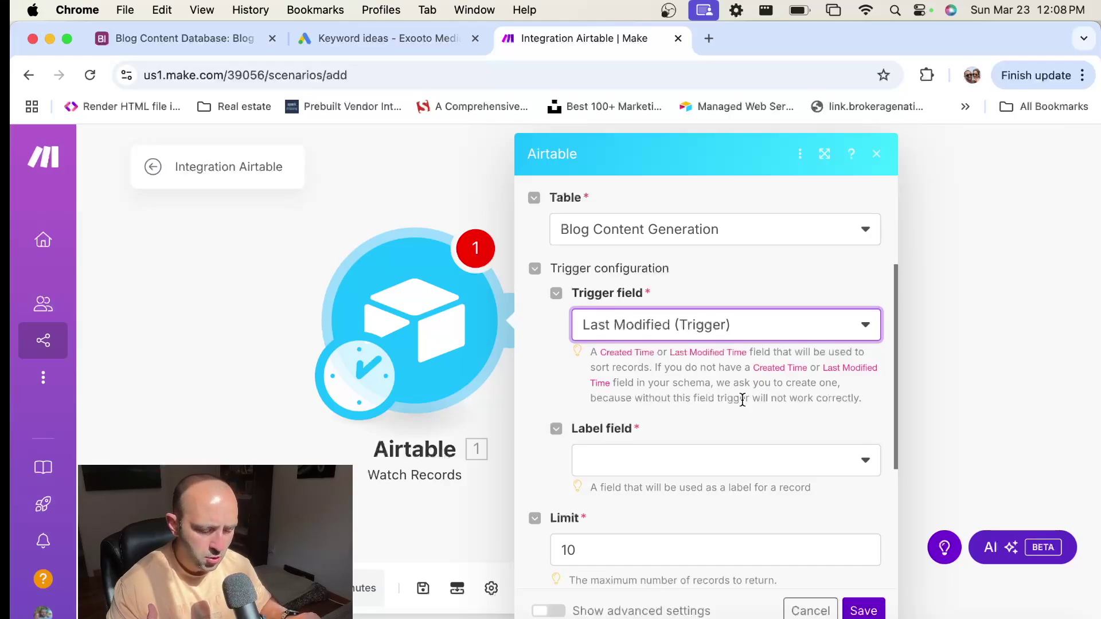
left_click(803, 467)
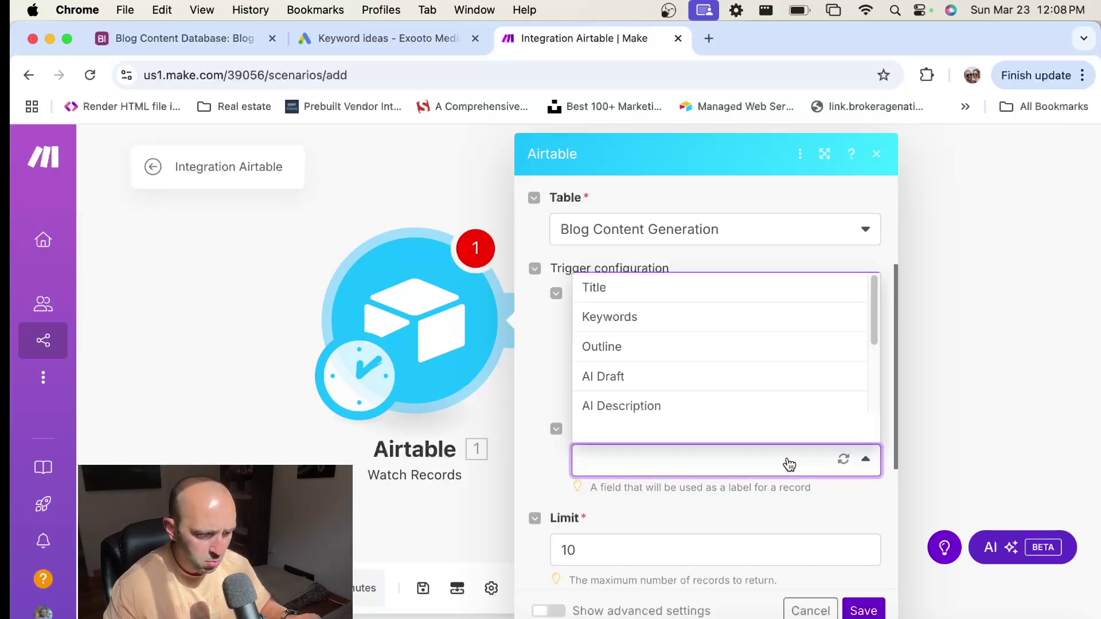
left_click(622, 290)
Set the maximum number of records to return to 3.
scroll(783, 433, "down", 1)
scroll(773, 417, "down", 2)
left_click(586, 411)
left_click_drag(591, 421, 519, 415)
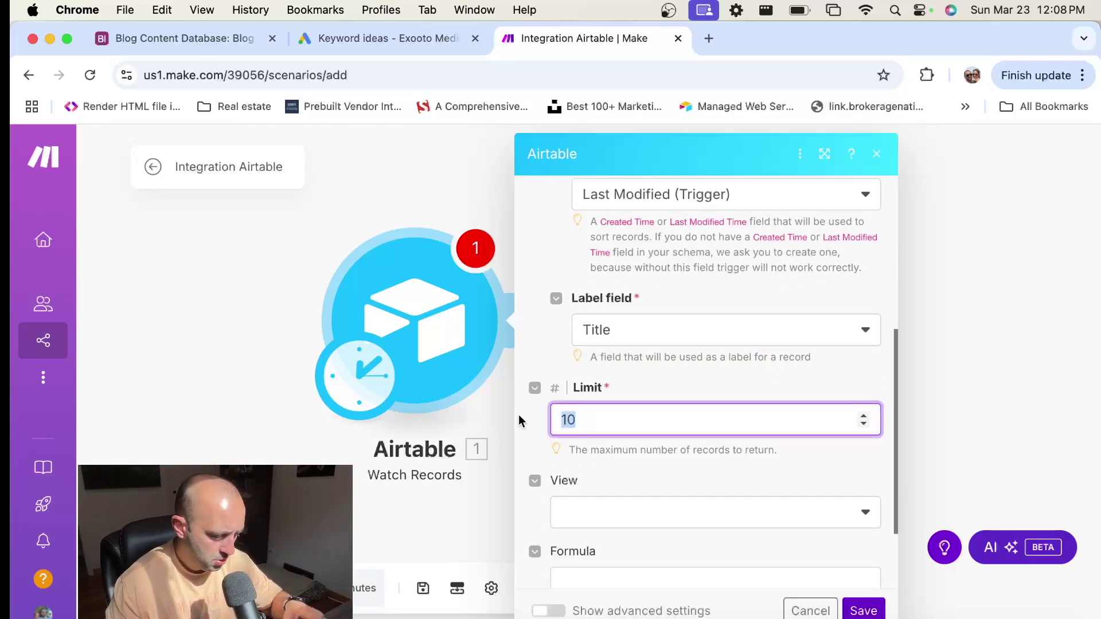
type("3")
left_click(728, 479)
scroll(723, 464, "down", 3)
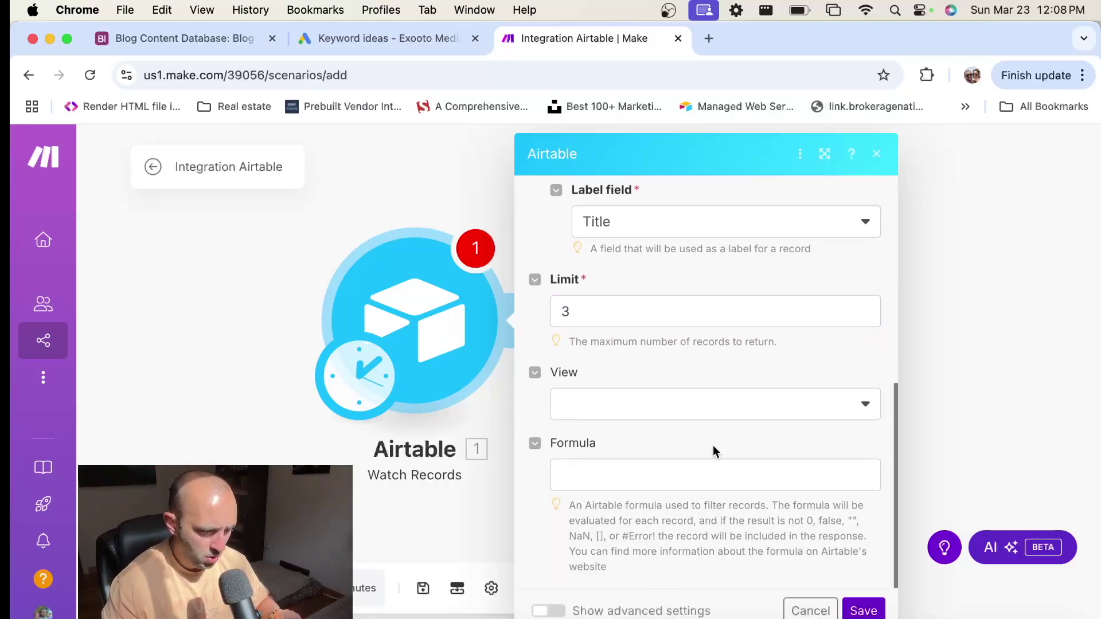
Set the Watch Records limit to 1 and choose Grid view as the view.
left_click(595, 309)
key("BackSpace")
type("1")
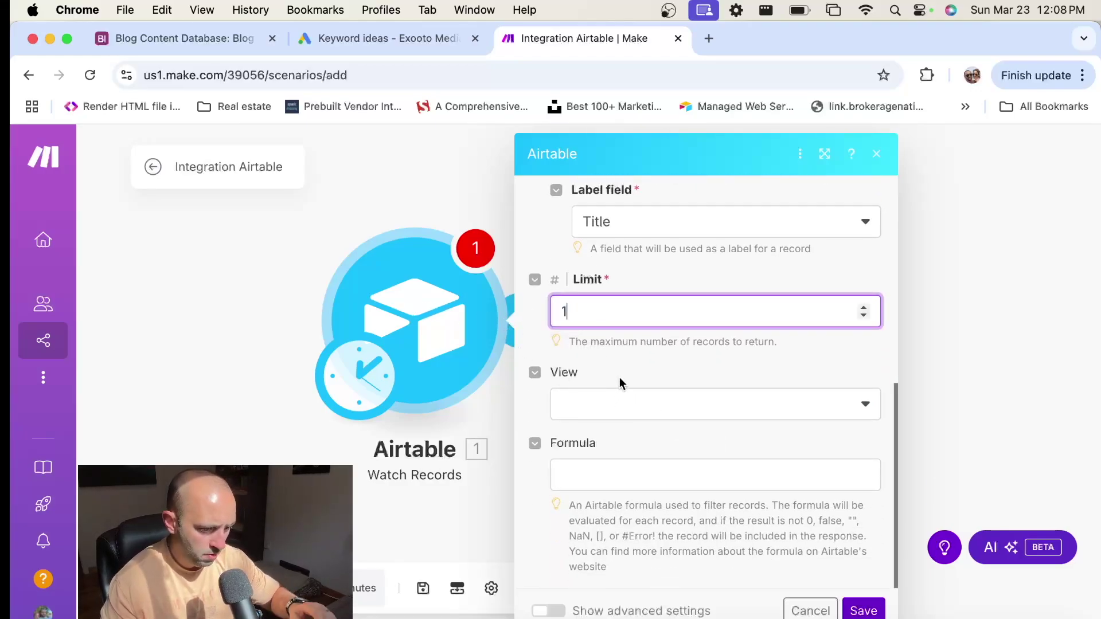
left_click(620, 382)
left_click(638, 413)
left_click(602, 461)
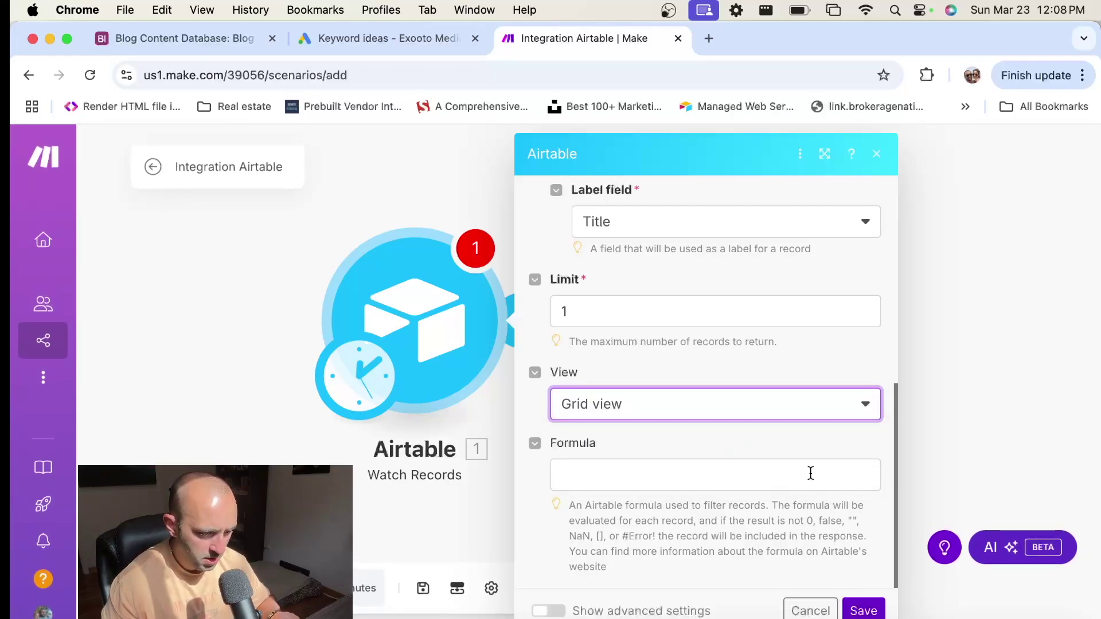
Save the Airtable module settings and have the trigger start from now on.
scroll(809, 474, "up", 5)
scroll(811, 476, "down", 5)
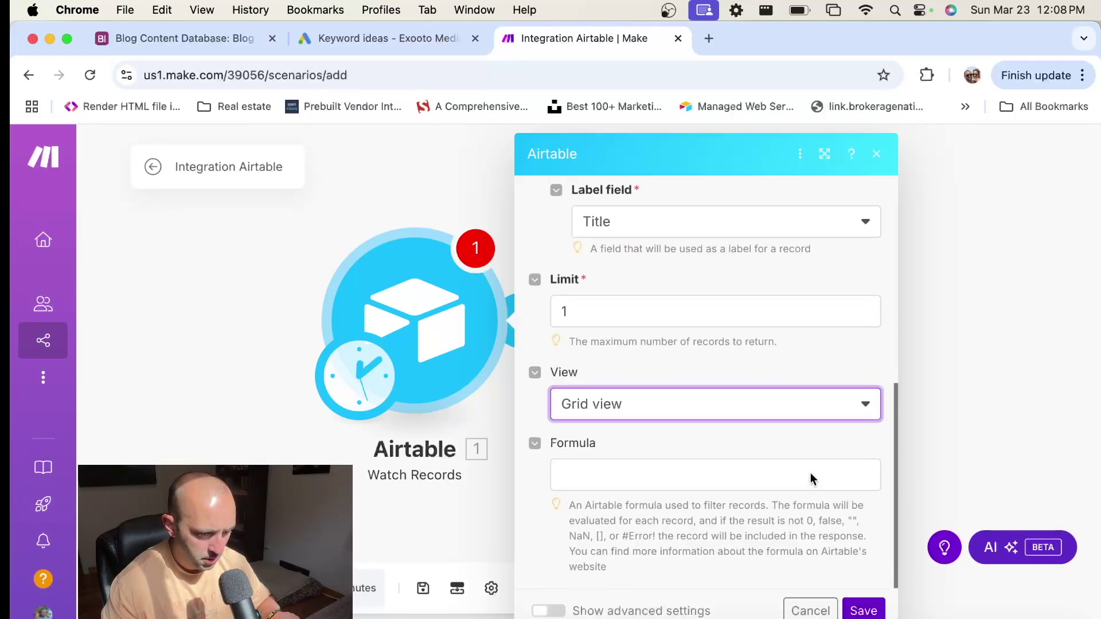
left_click(863, 611)
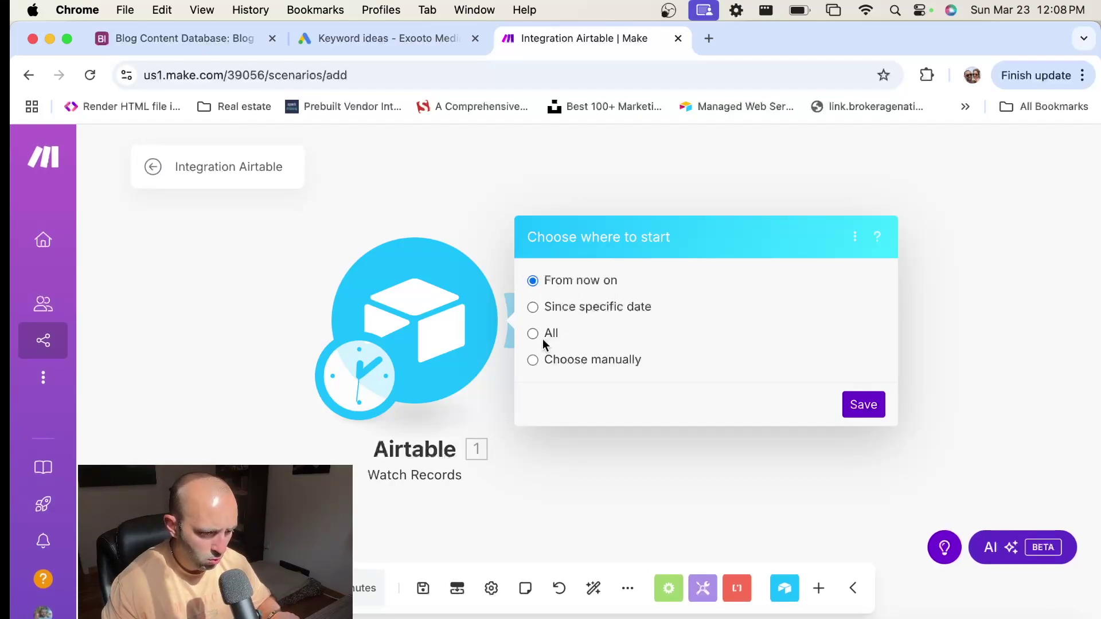
left_click(864, 403)
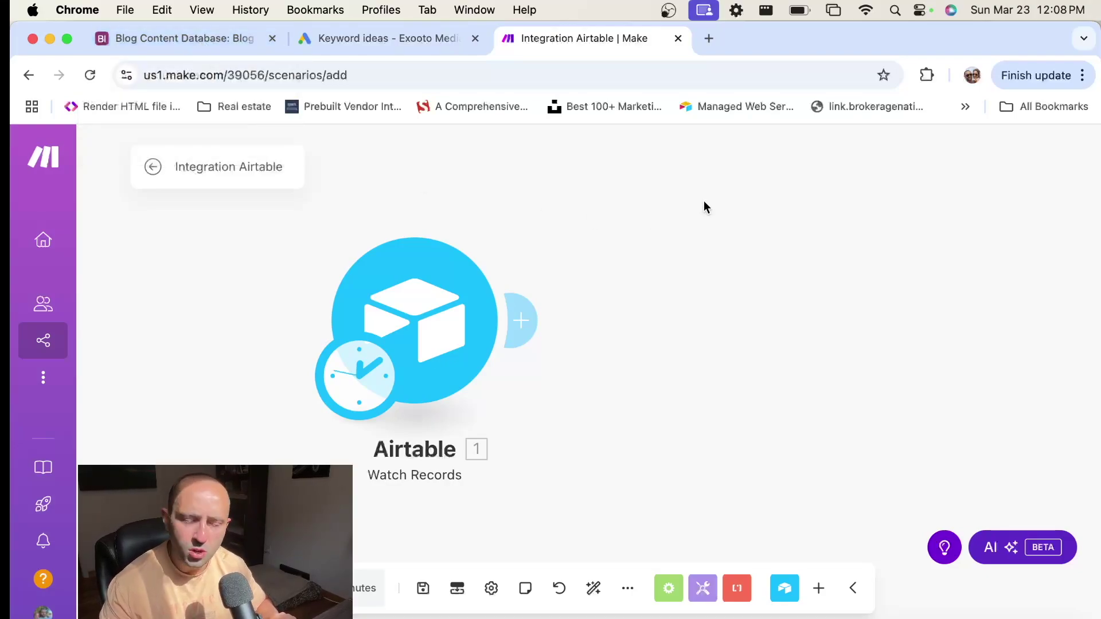
Add the OpenAI Create a Completion (Prompt) module after the Airtable Watch Records module.
left_click_drag(686, 333, 547, 320)
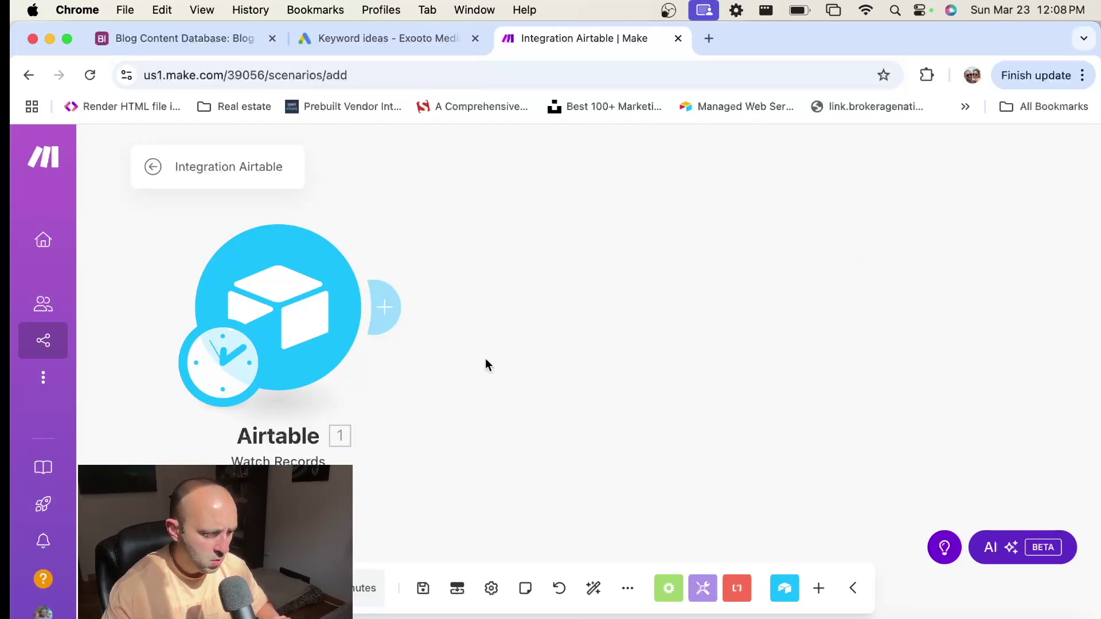
left_click(403, 308)
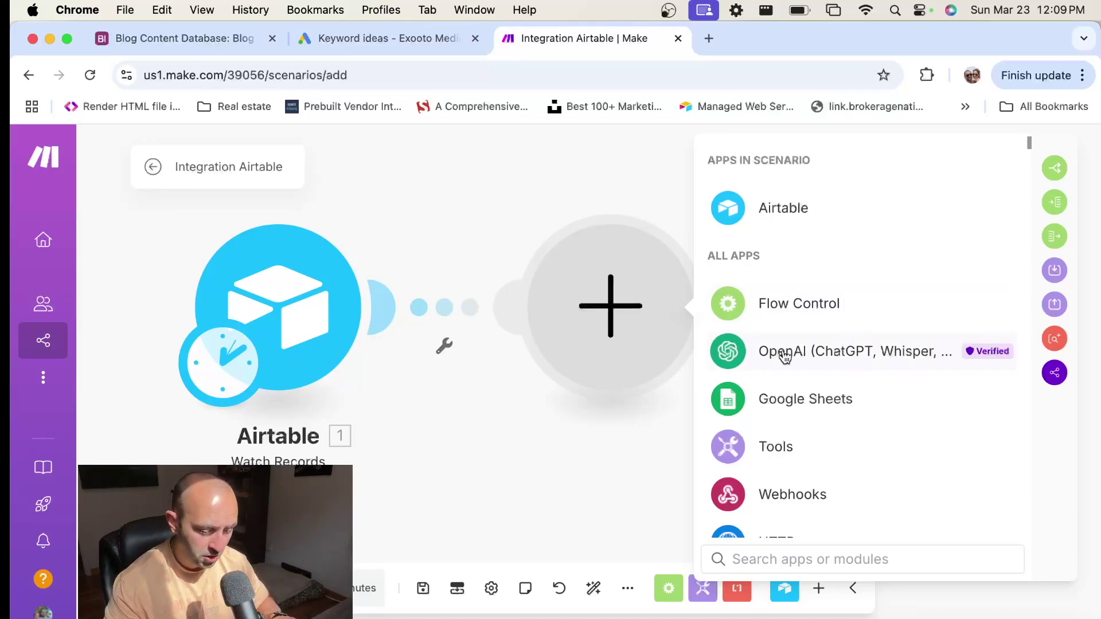
left_click(853, 353)
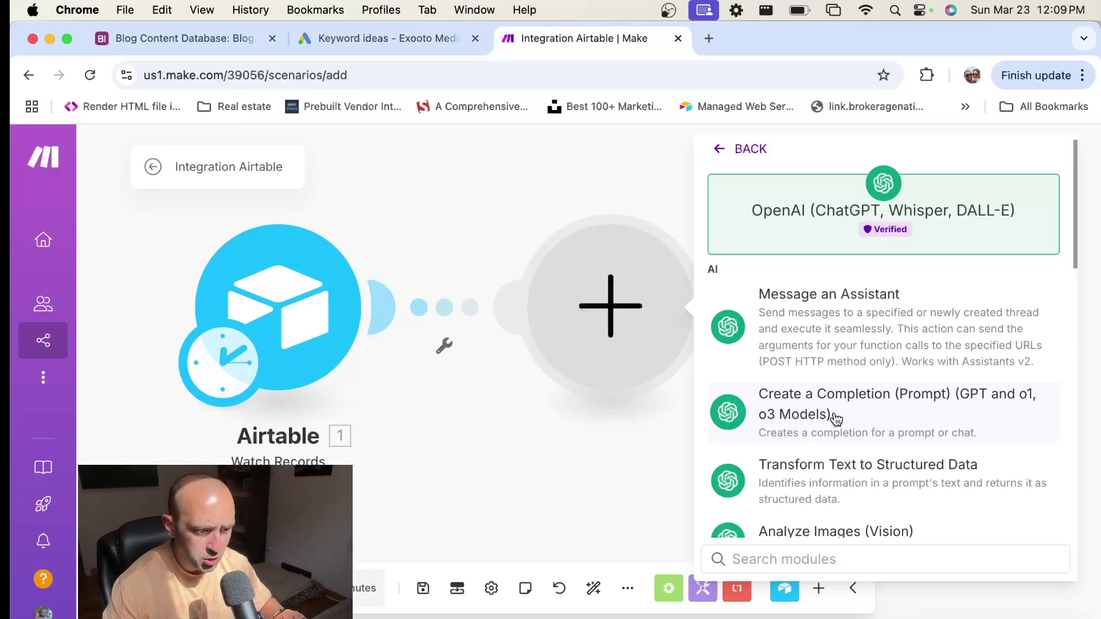
scroll(846, 428, "down", 1)
left_click(854, 399)
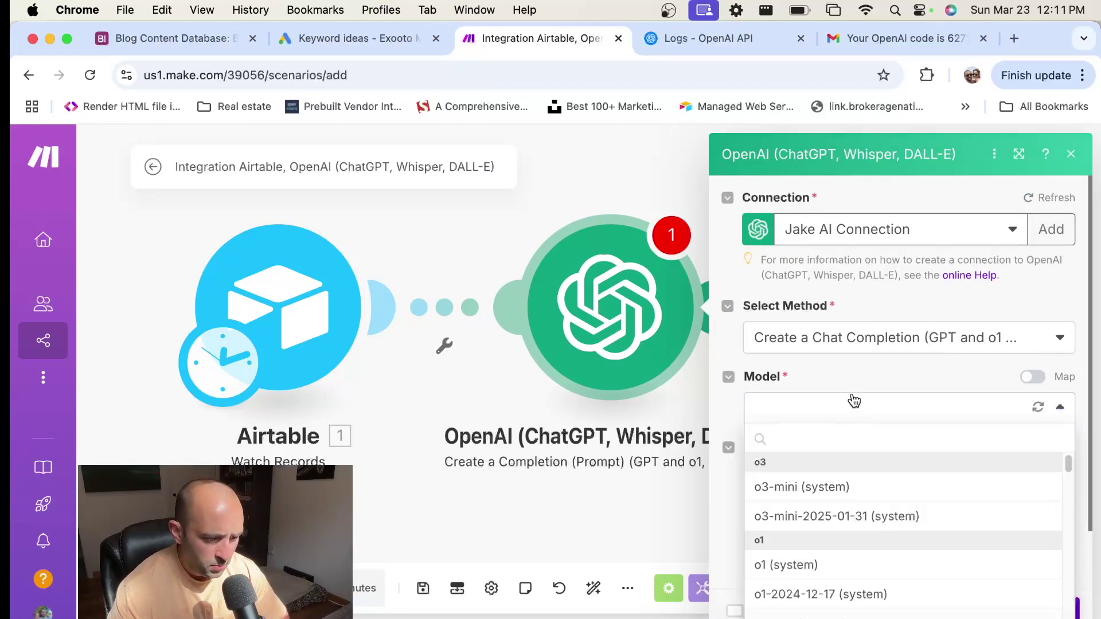
Set the OpenAI module's model to chatgpt-4o-latest (system).
scroll(844, 493, "down", 5)
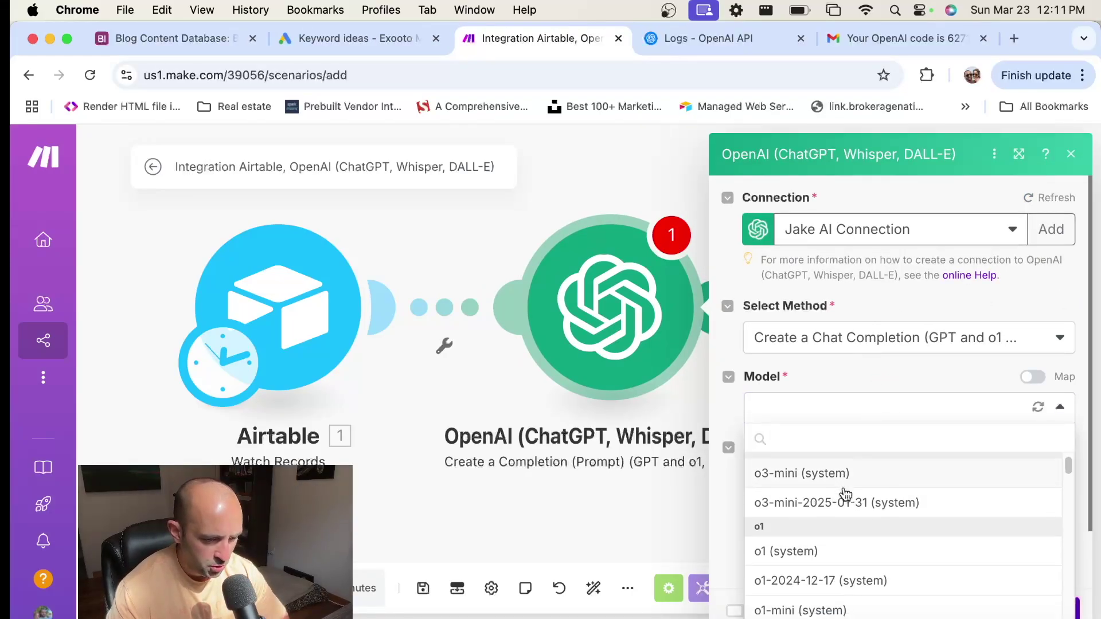
scroll(845, 495, "down", 3)
scroll(803, 496, "up", 1)
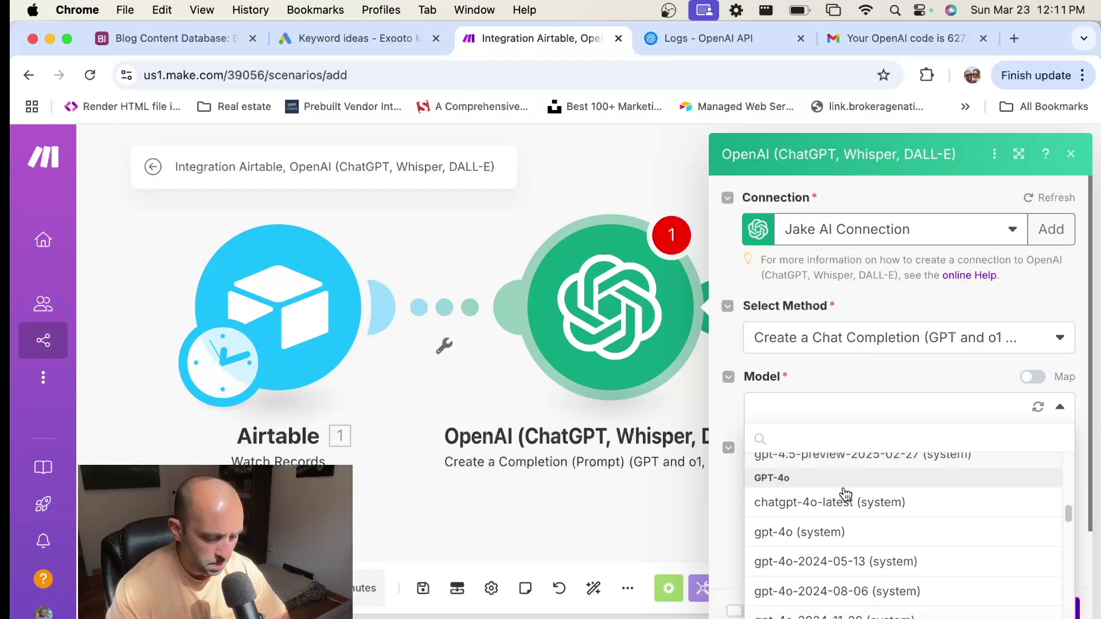
left_click(771, 497)
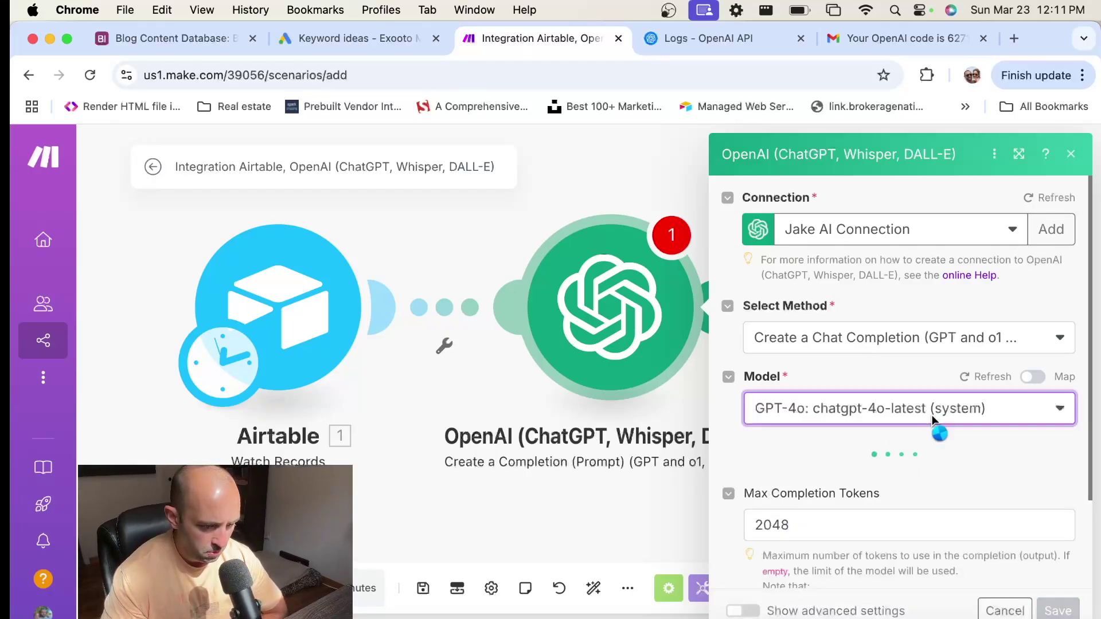
Add a first message to the OpenAI module and set its role to Assistant.
scroll(959, 430, "down", 3)
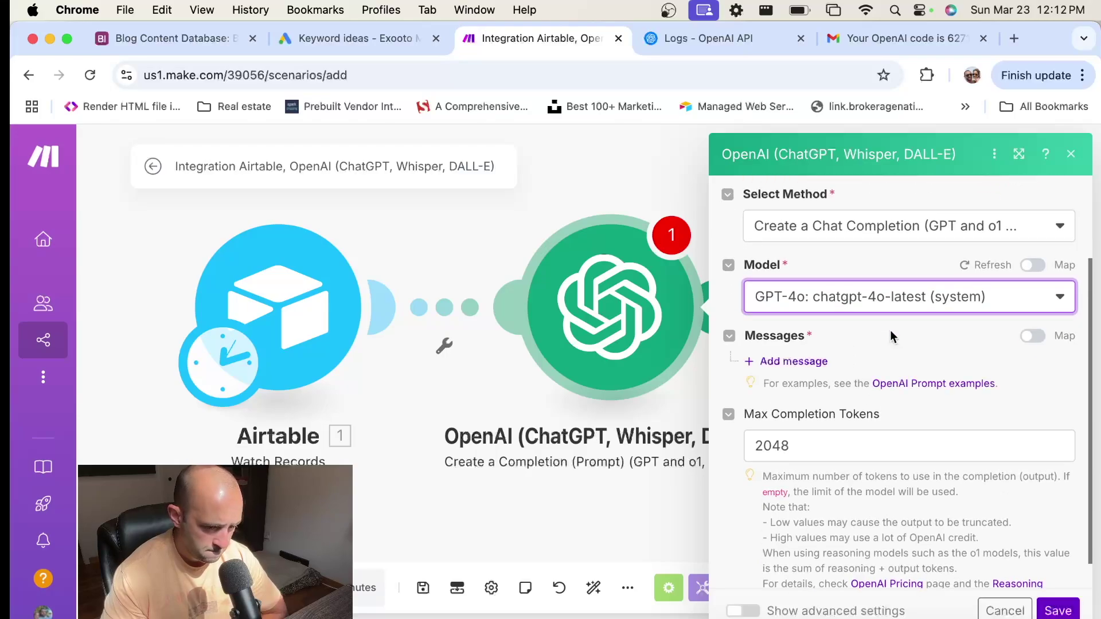
left_click(792, 361)
left_click(873, 414)
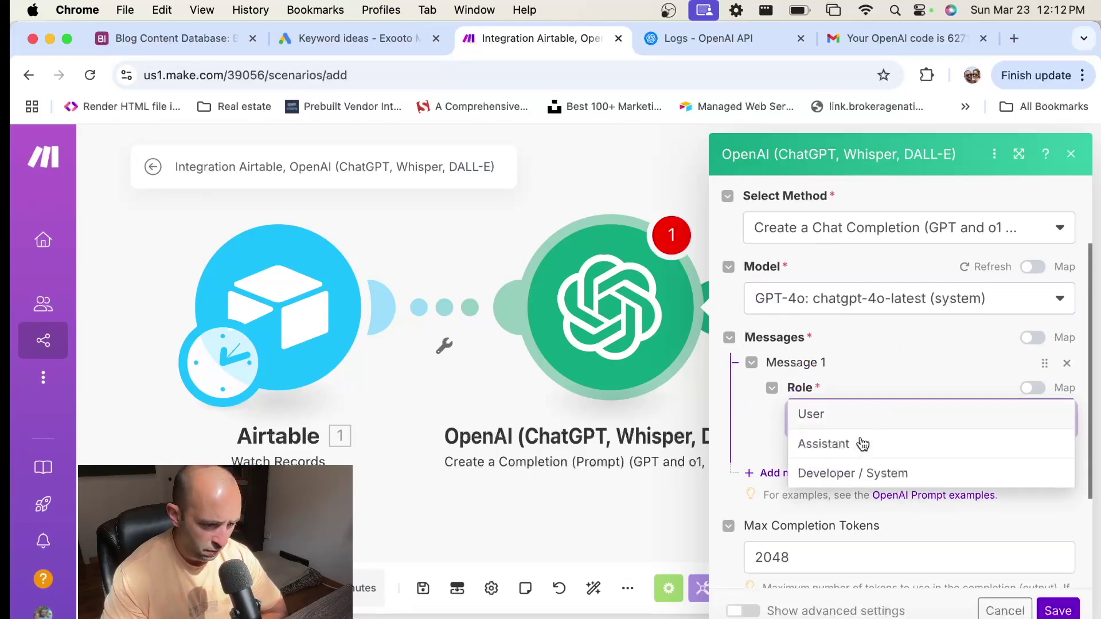
left_click(857, 455)
Enter the first message's text: "You are an expert copywriter who specialized in writing blog post outlines for the next viral article.".
scroll(866, 420, "down", 2)
left_click(814, 427)
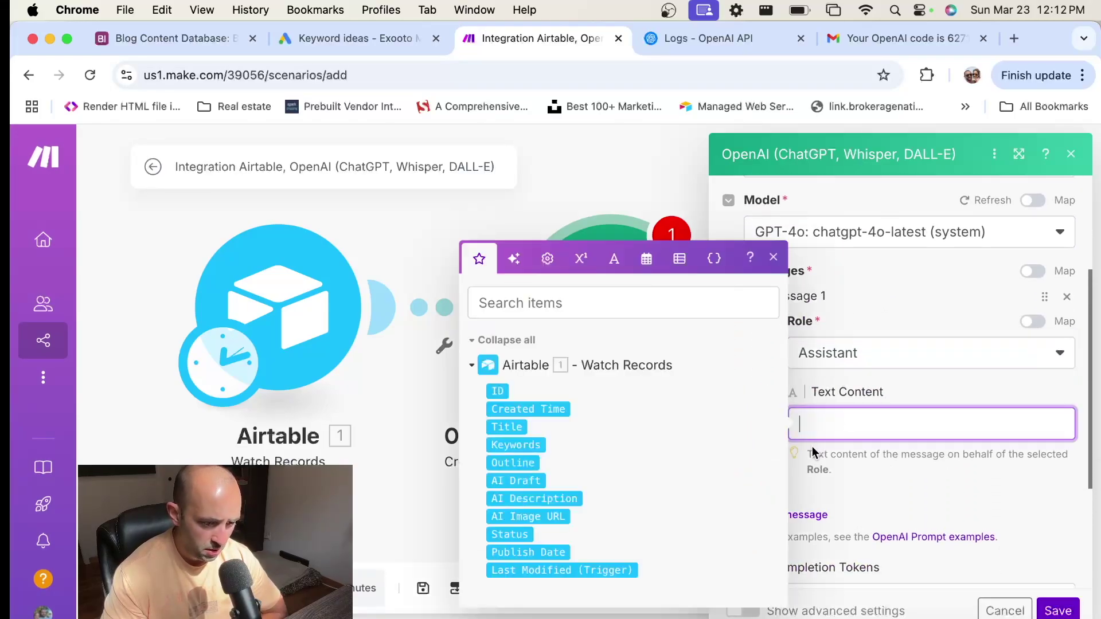
left_click(897, 389)
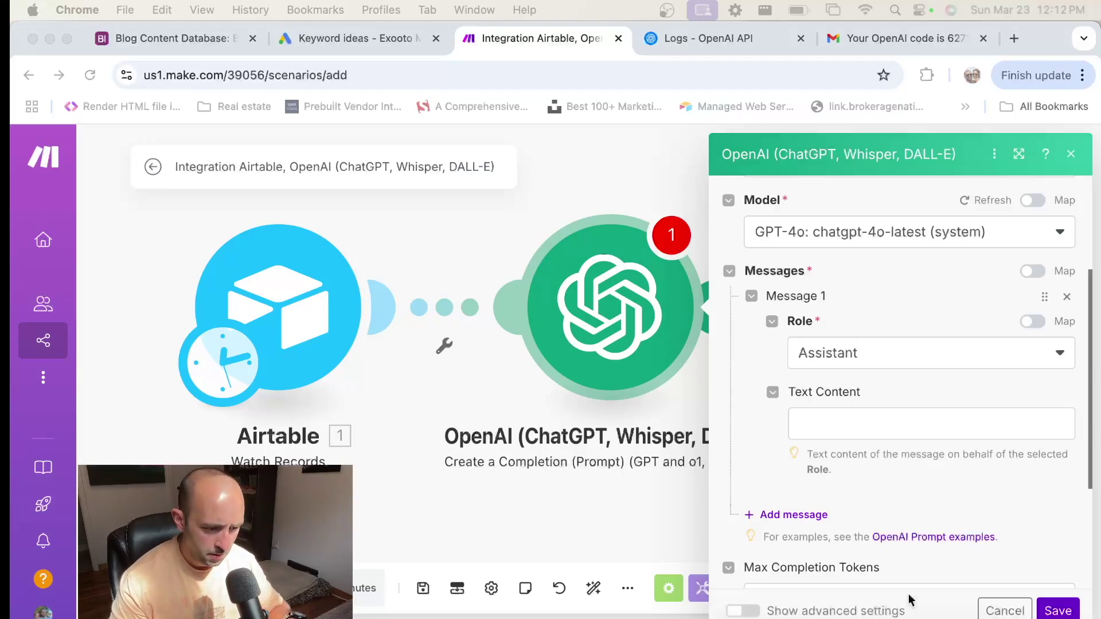
left_click(859, 425)
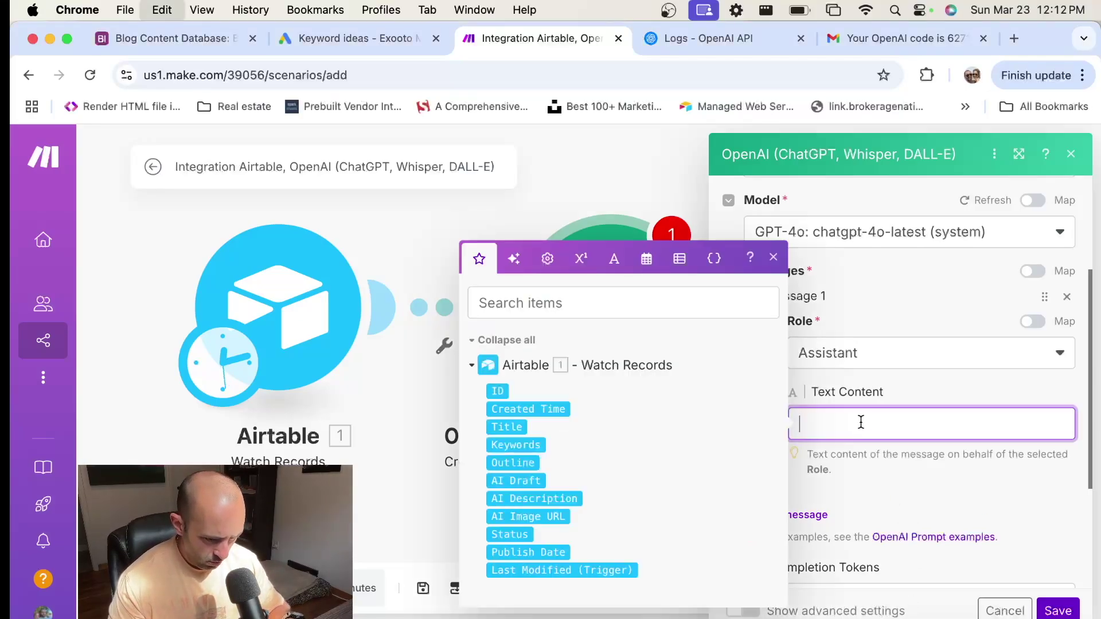
type("You are an expert copywriter who specialized in writing blog post outlines for the next viral article.")
left_click(977, 393)
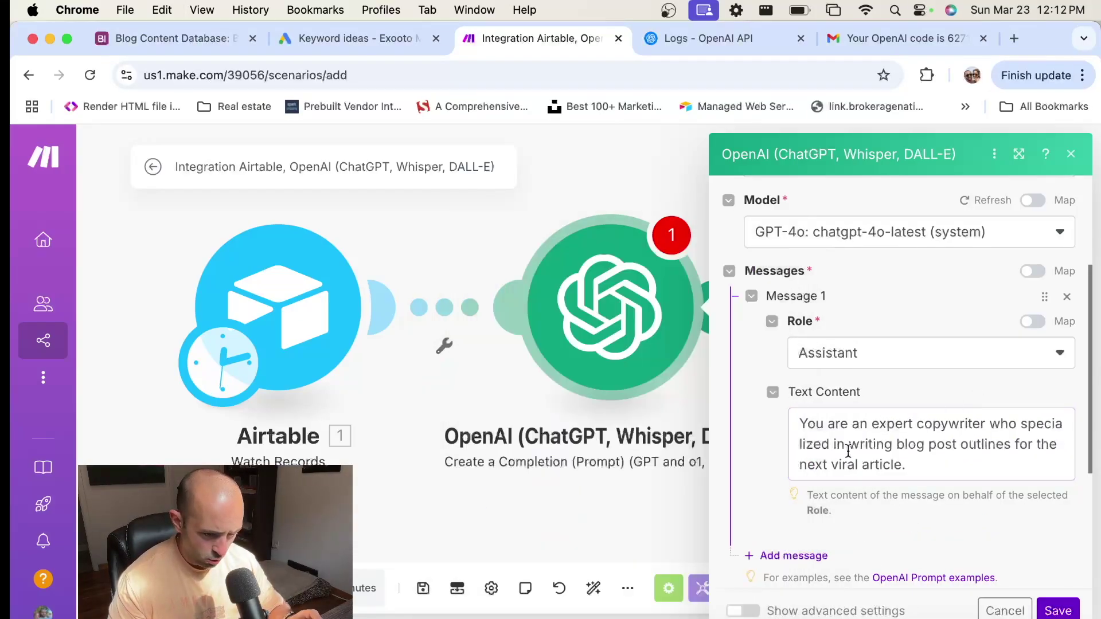
Correct the word "specialized" to "specializes" in the Assistant message's text.
left_click(828, 446)
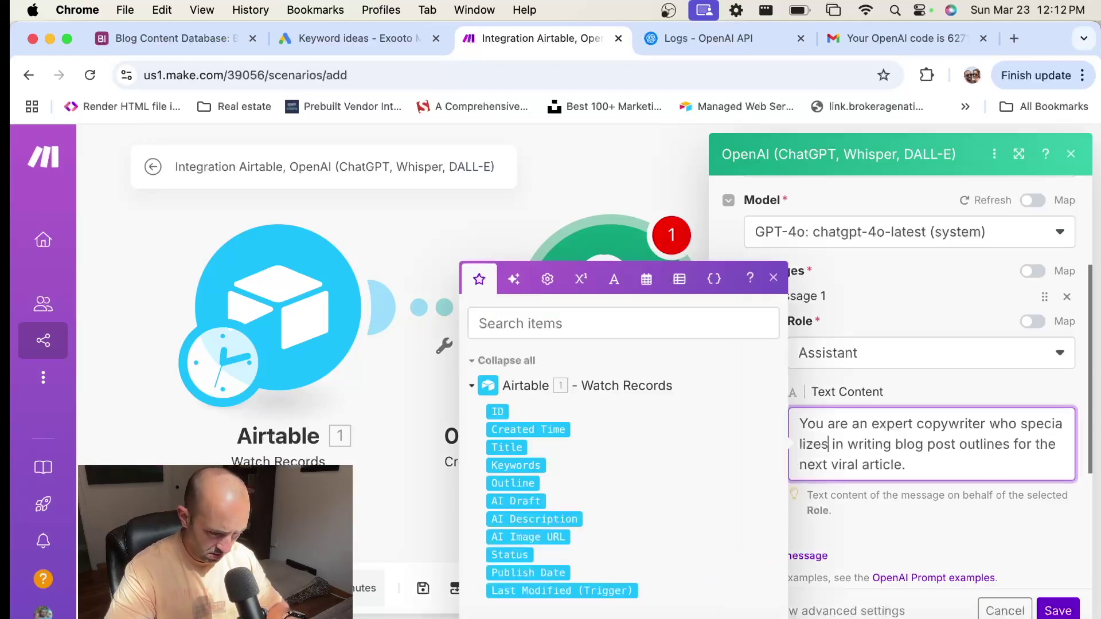
key("BackSpace")
type("s")
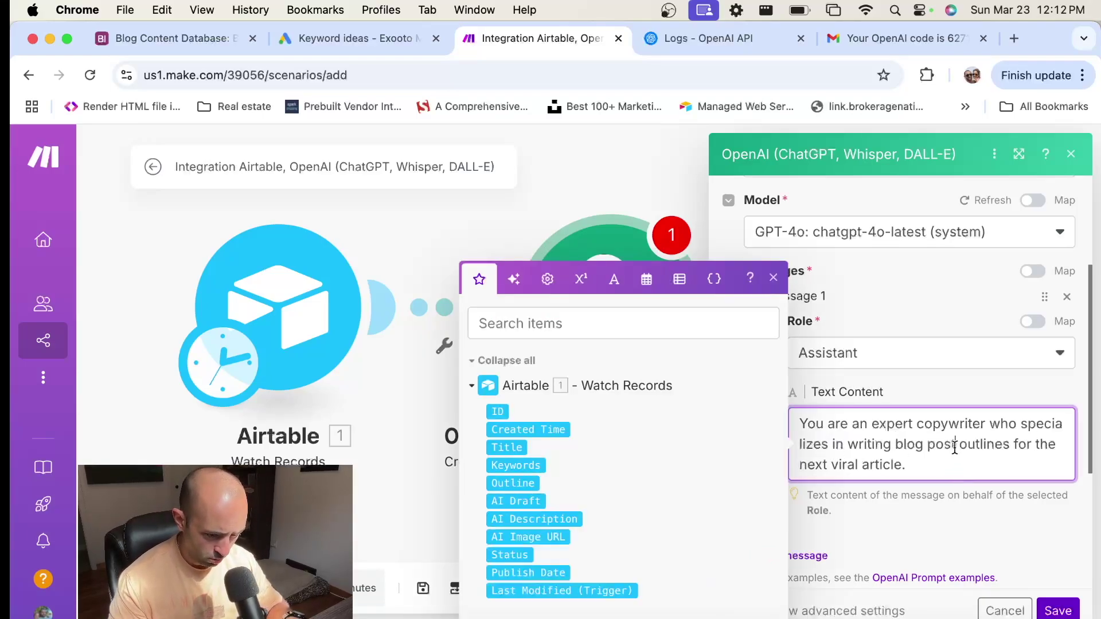
left_click(1045, 463)
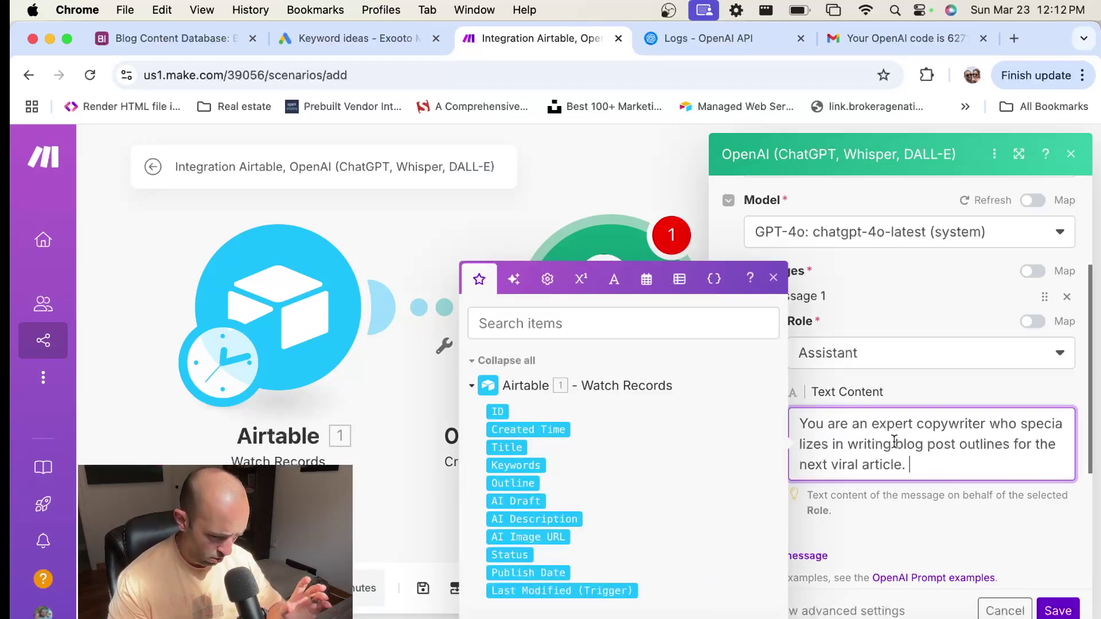
left_click(773, 278)
Add a second message to the OpenAI module and set its role to User.
scroll(814, 356, "down", 5)
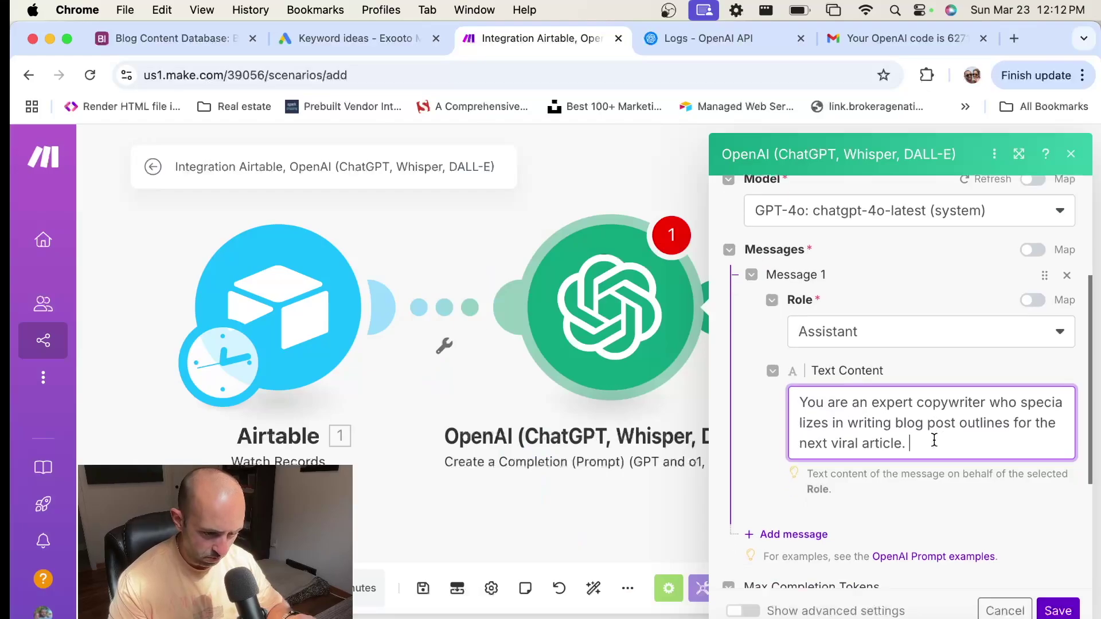
scroll(861, 442, "up", 2)
left_click(786, 442)
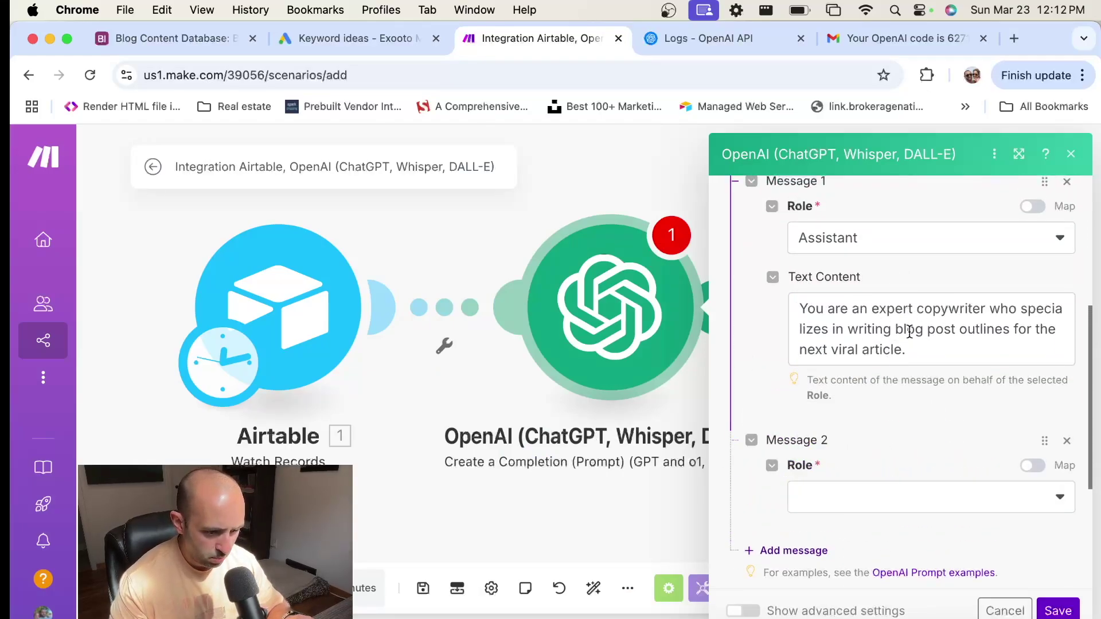
scroll(910, 332, "down", 3)
left_click(880, 375)
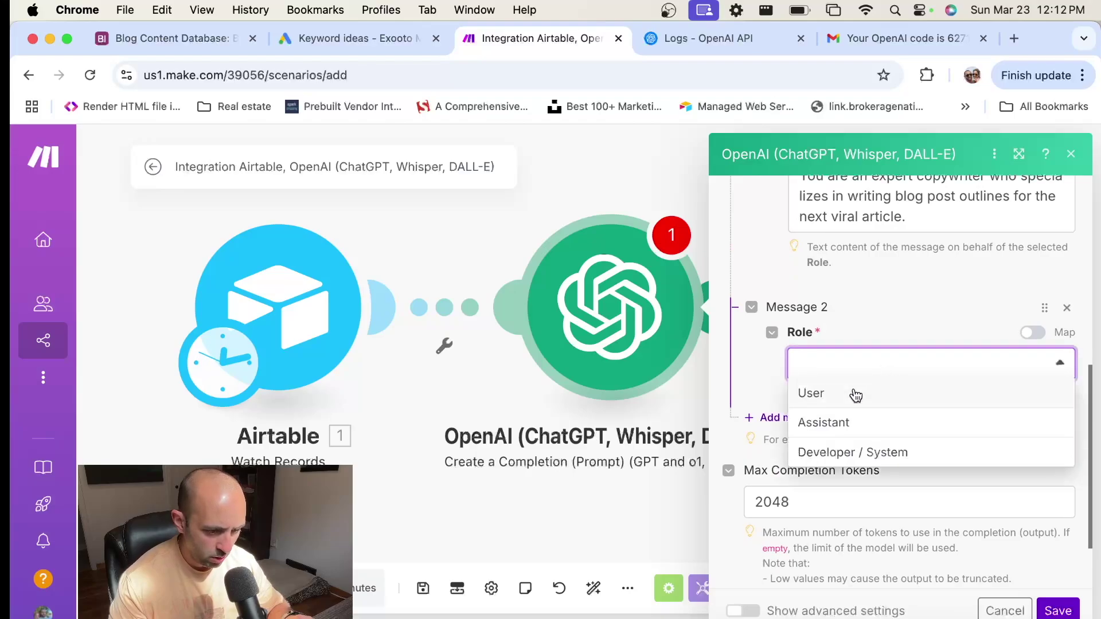
left_click(856, 395)
left_click(872, 431)
left_click(932, 400)
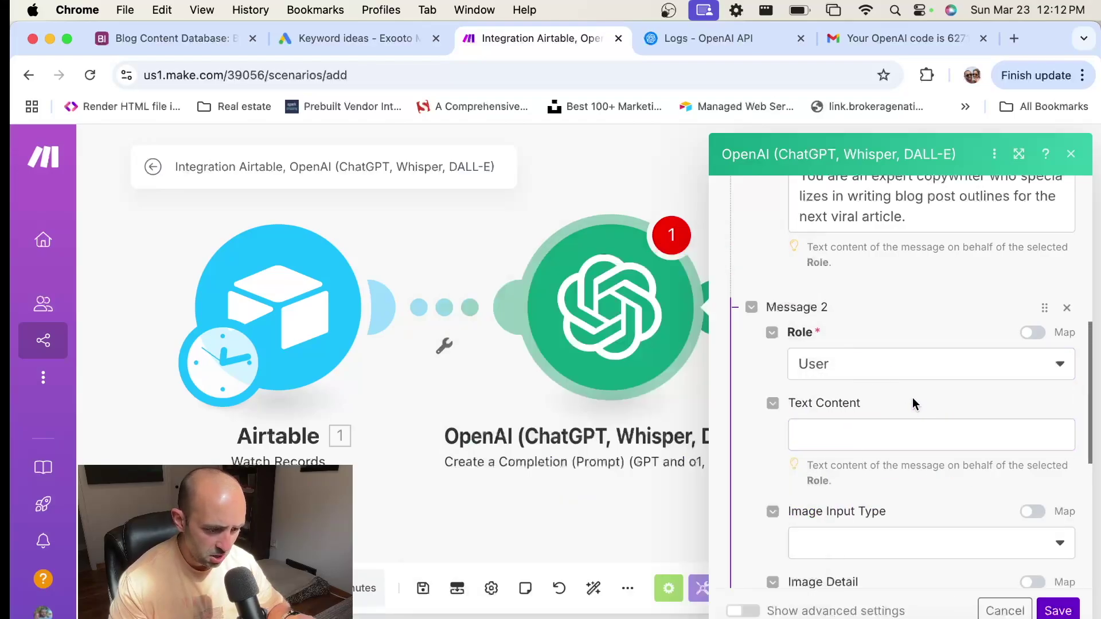
Enter the User message prompt requesting only a blog post outline on the mapped Title, with 3 key sections including an introduction, related to the mapped Keywords.
scroll(913, 402, "down", 3)
left_click(872, 347)
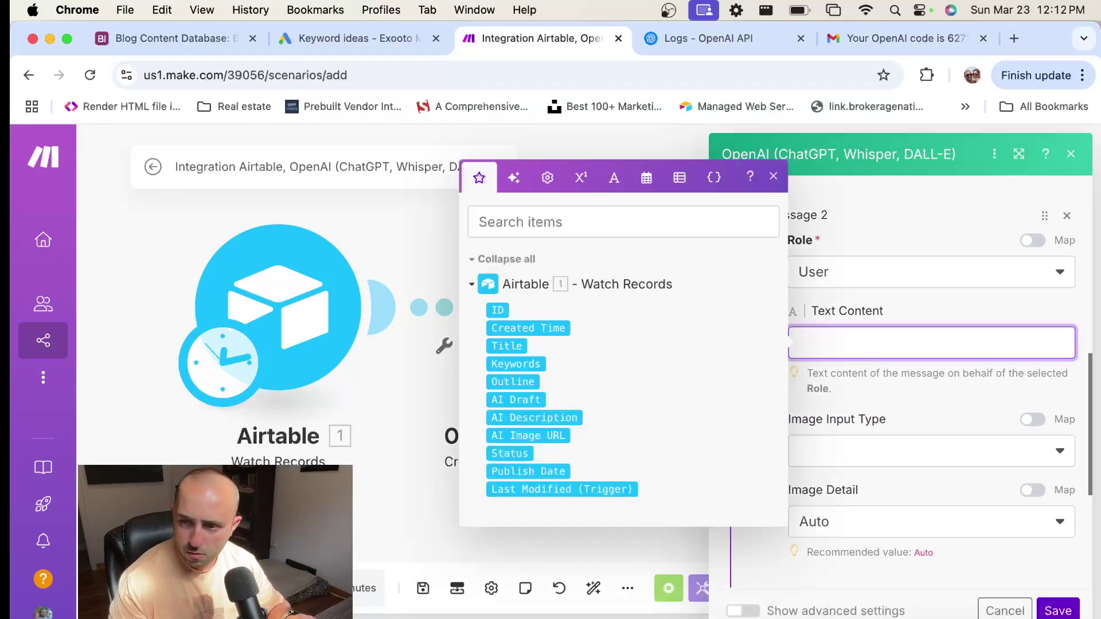
key("super+Tab")
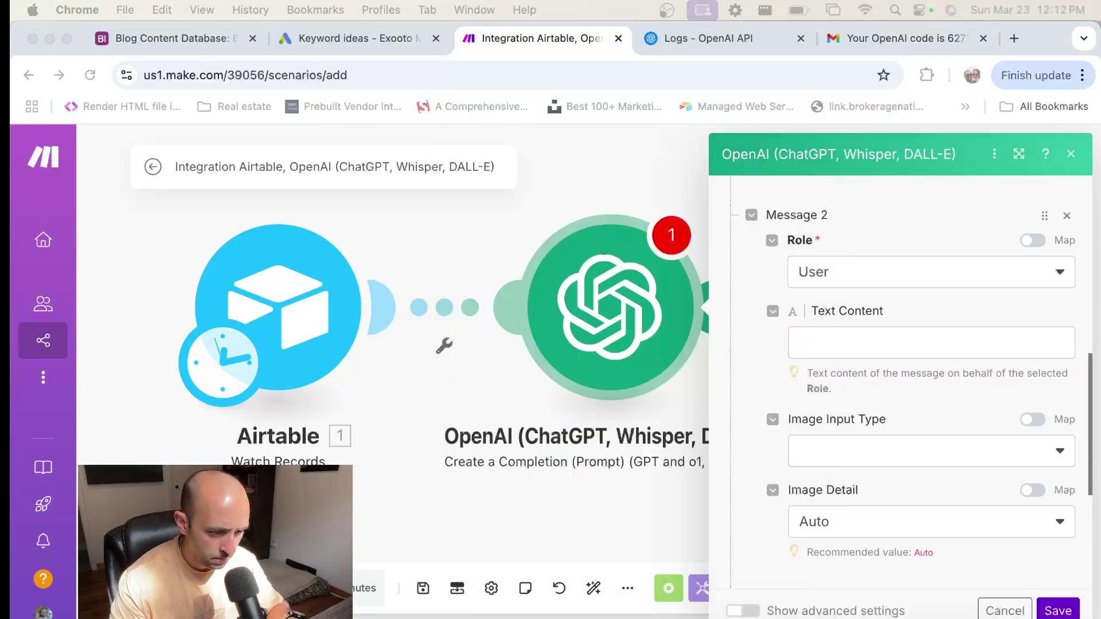
scroll(720, 479, "down", 1)
left_click(876, 342)
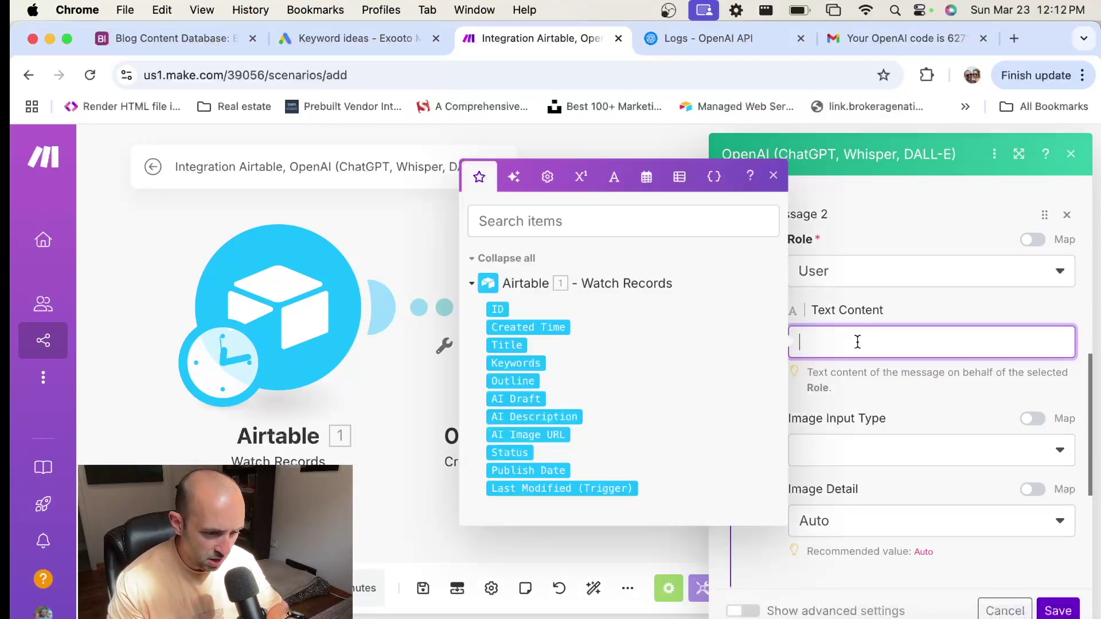
type("Write me a blog post outline on the following: 1. Title with 3 key sections including an introduction. Make the 3 key sections important points related to the provided keywords: 1. Keywords  Provide the outline only no extra text. I'll be using this outline to generate a high quality SEO focused article.")
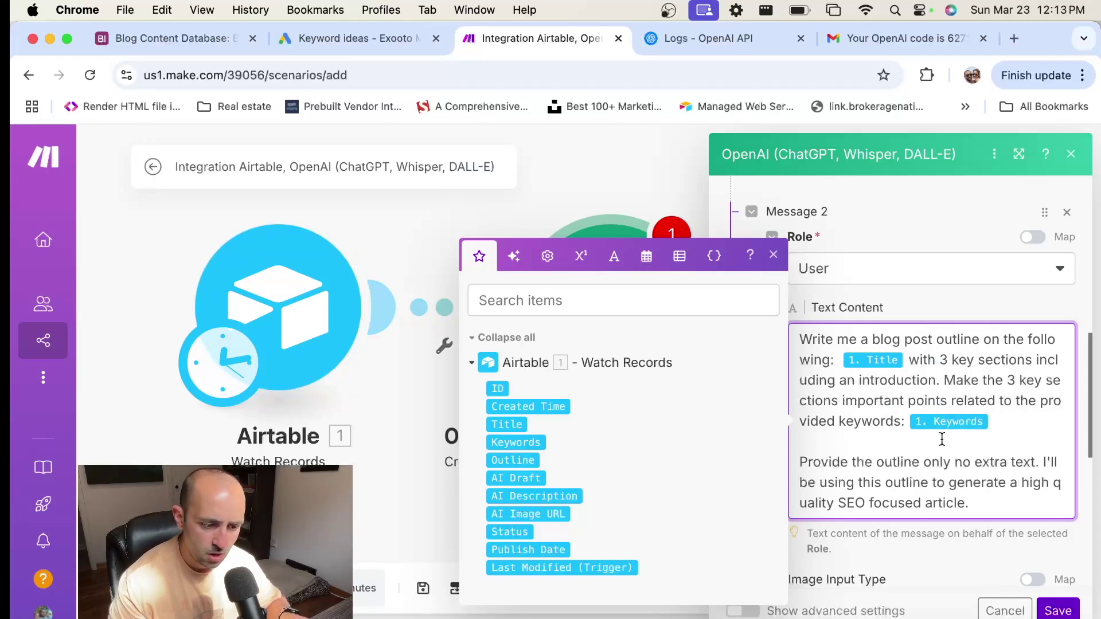
scroll(942, 440, "down", 1)
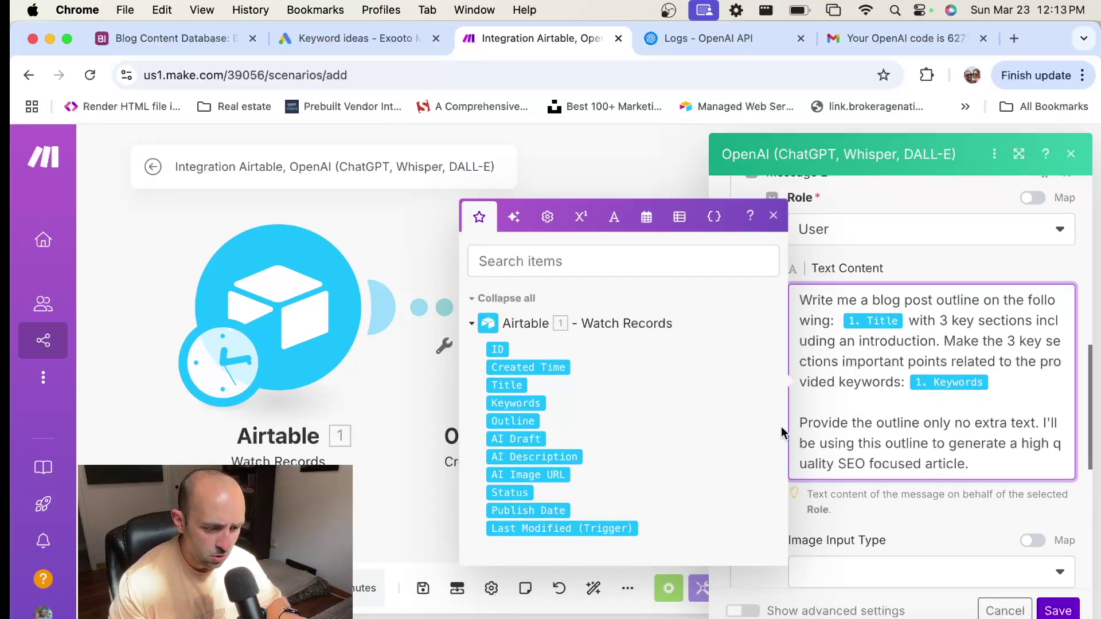
Insert "with" in the User message so the sentence reads "Provide the outline only with no extra text.".
left_click(950, 424)
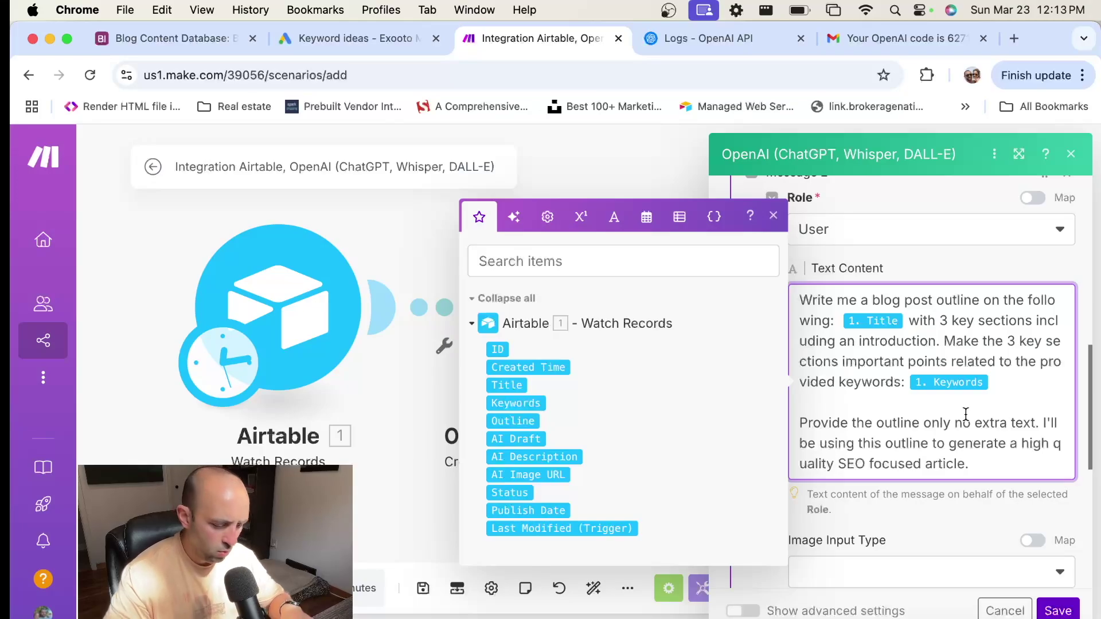
type("with")
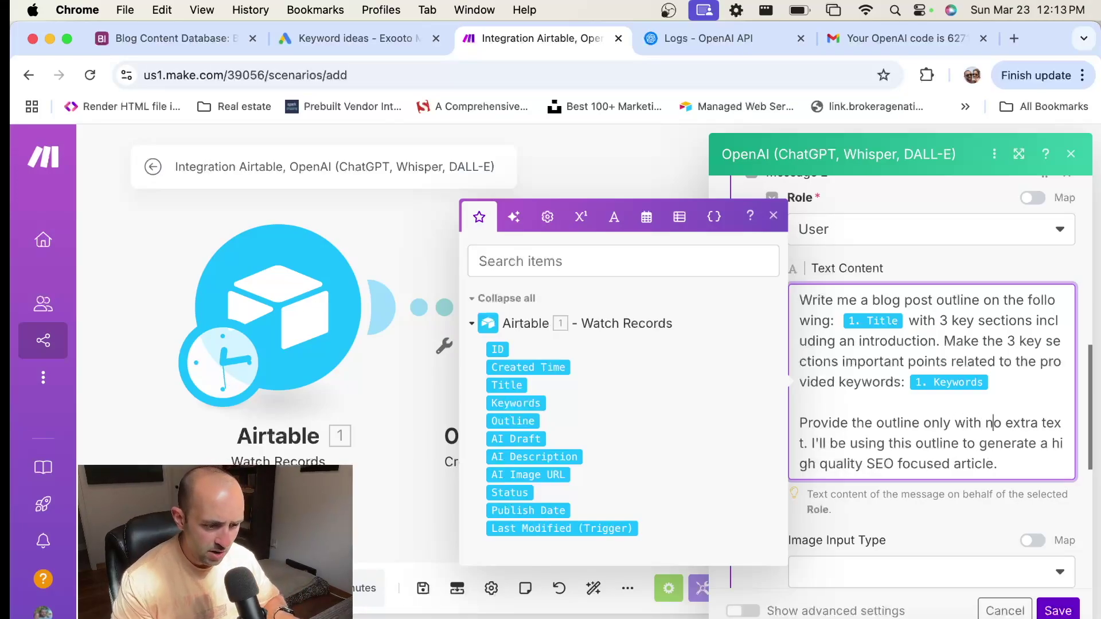
scroll(1017, 402, "down", 2)
left_click(1016, 391)
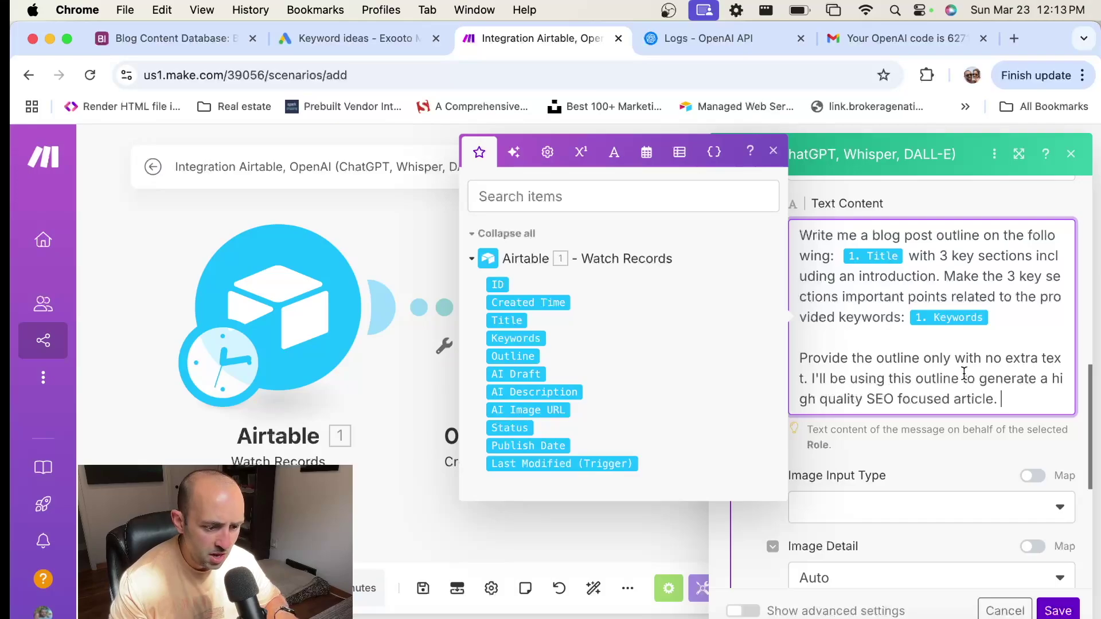
scroll(1010, 396, "down", 2)
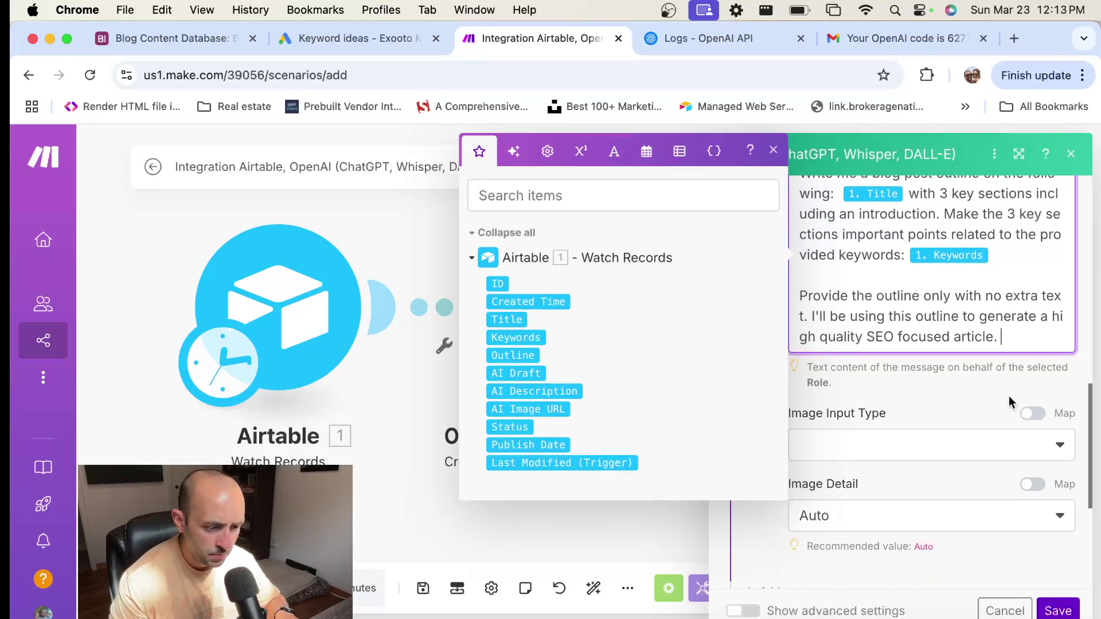
left_click(1003, 321)
scroll(1004, 323, "up", 4)
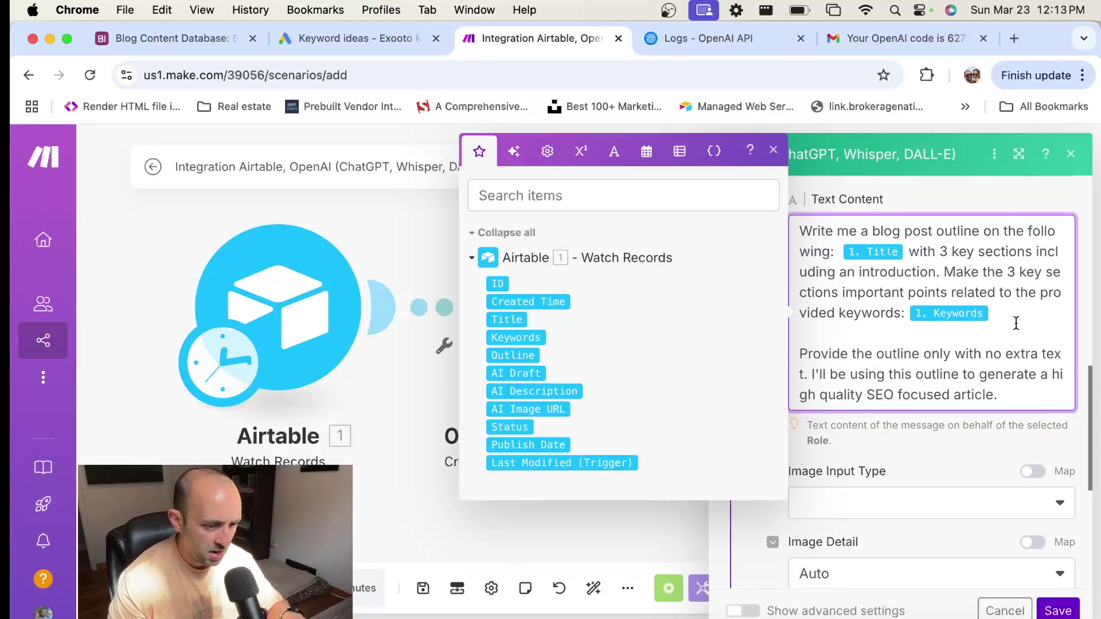
Copy the entire User message prompt, including its mapped Title and Keywords.
key("super+a")
key("super+c")
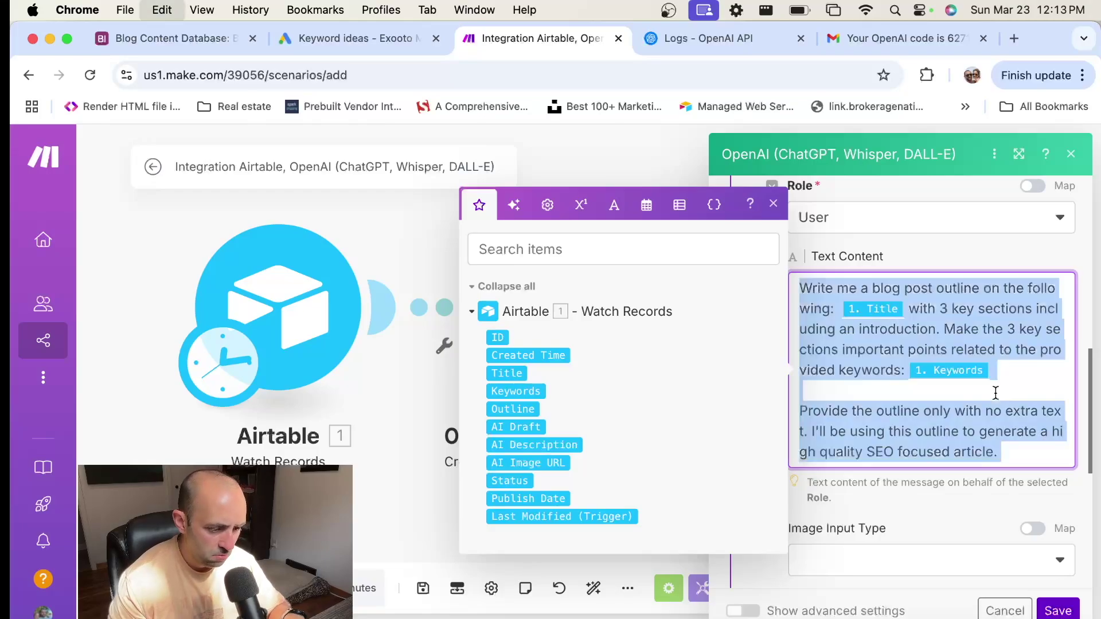
left_click(1009, 459)
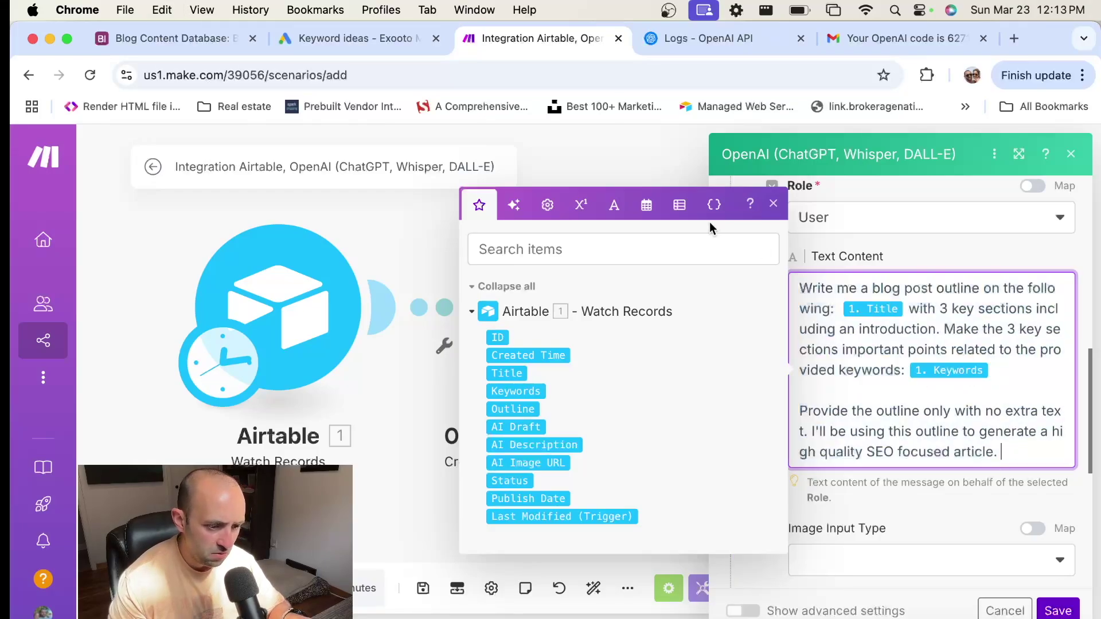
Check the User message's image options and the completion token limit, and save the OpenAI module.
left_click(774, 203)
scroll(971, 377, "down", 3)
scroll(970, 377, "down", 5)
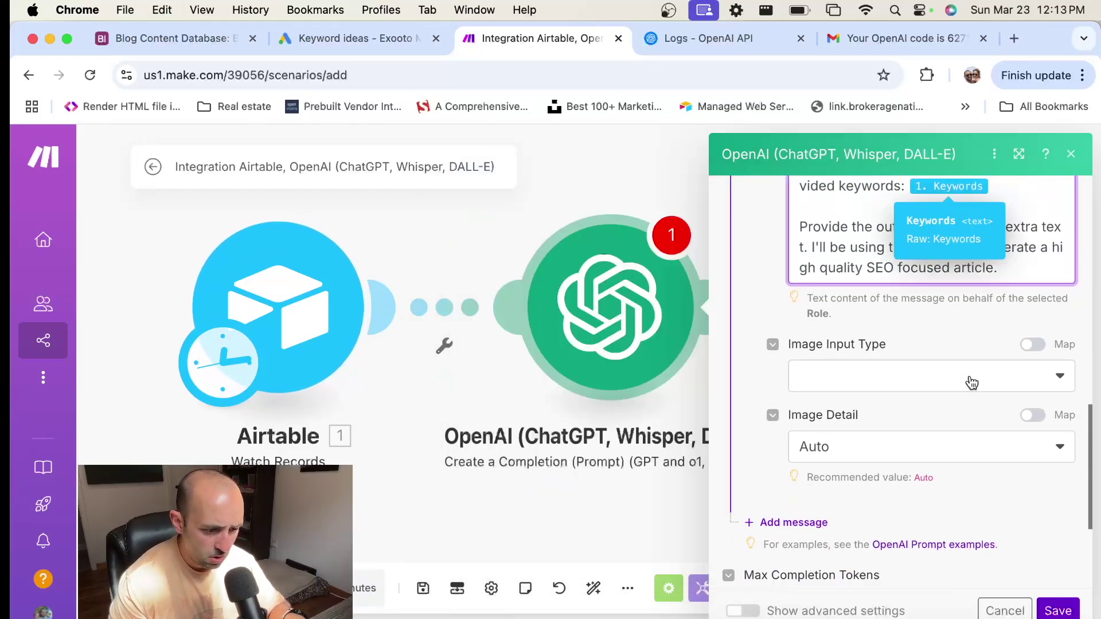
scroll(969, 374, "up", 2)
left_click(880, 386)
left_click(879, 385)
scroll(918, 350, "down", 5)
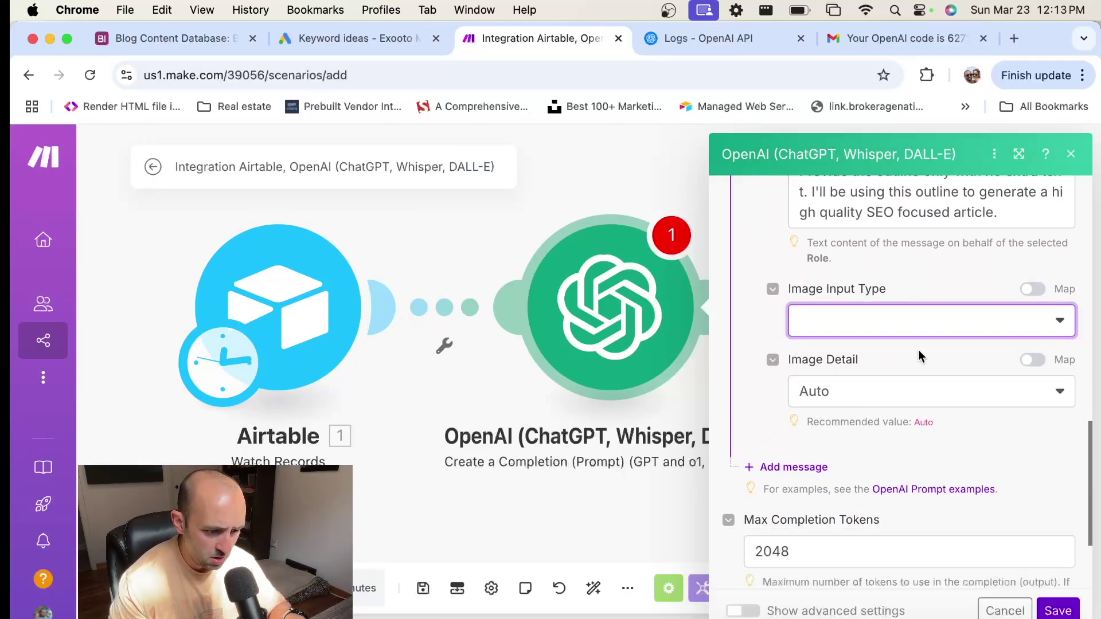
left_click(819, 412)
left_click(909, 379)
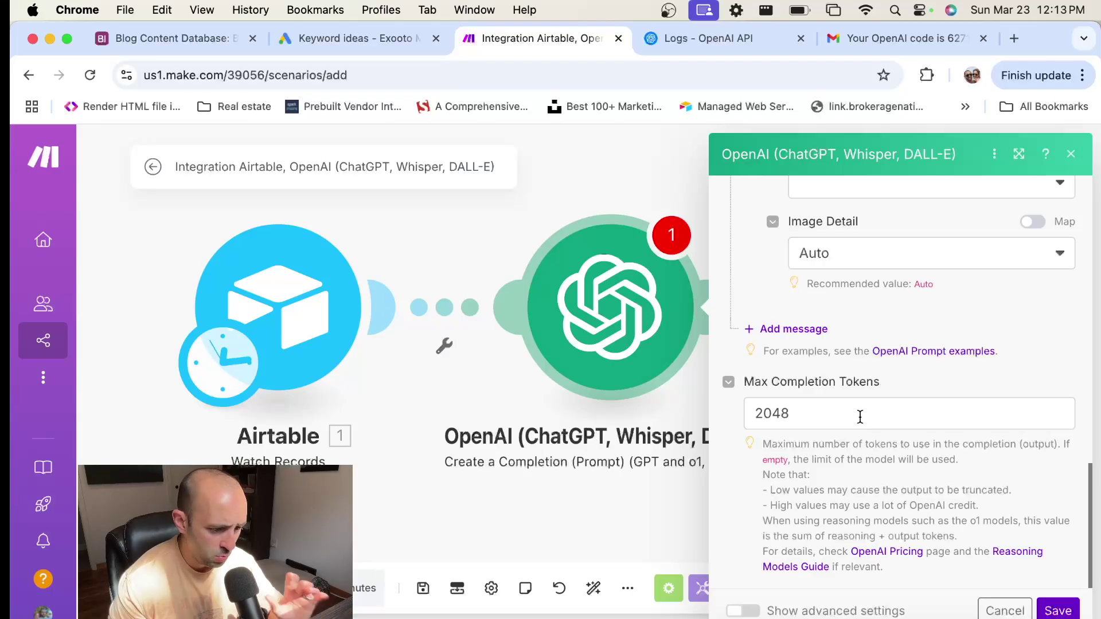
left_click(1059, 611)
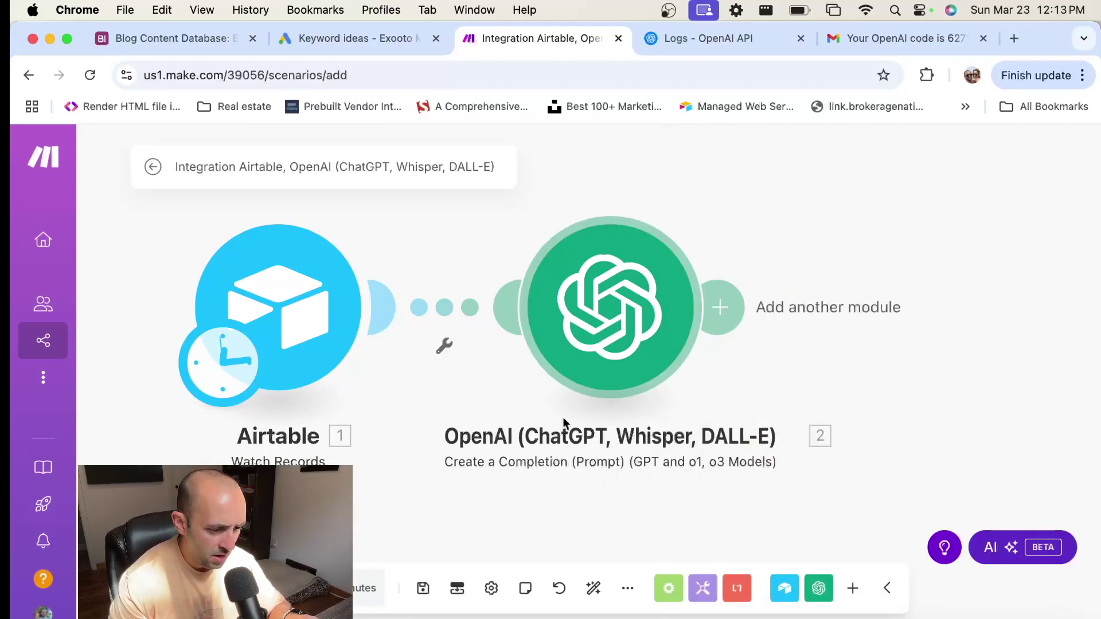
Rename the OpenAI module as "Create an outline".
right_click(597, 313)
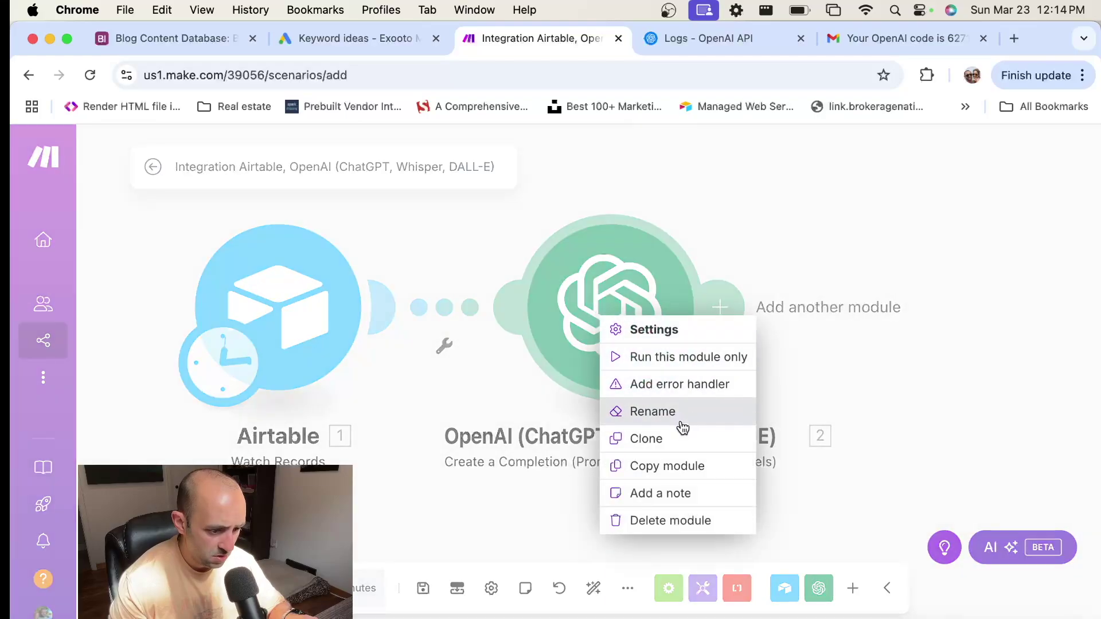
left_click(679, 412)
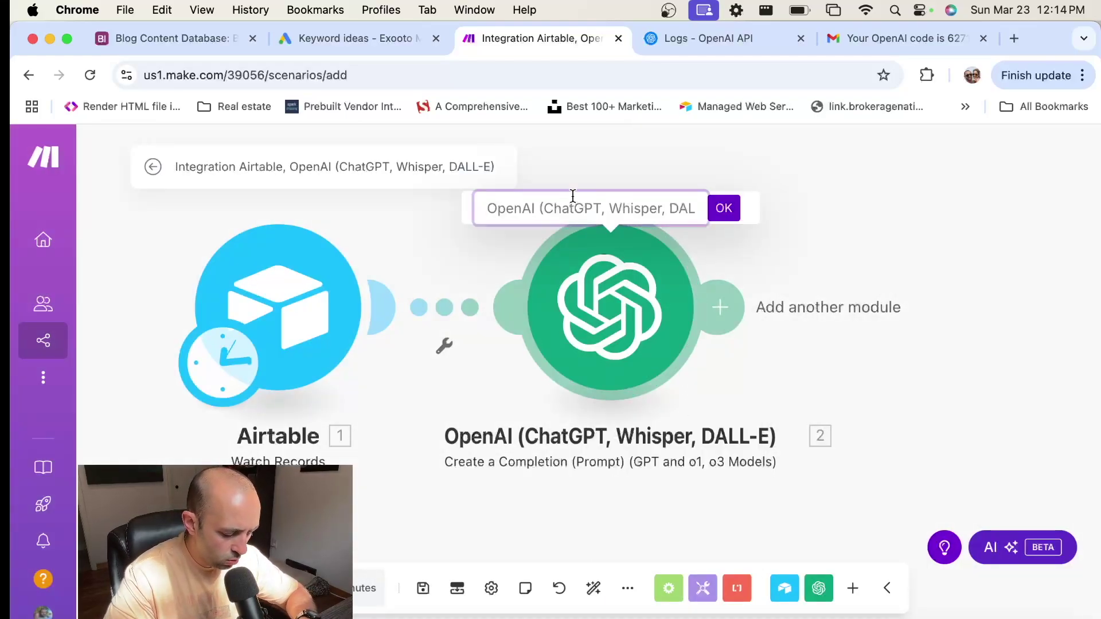
type("Create")
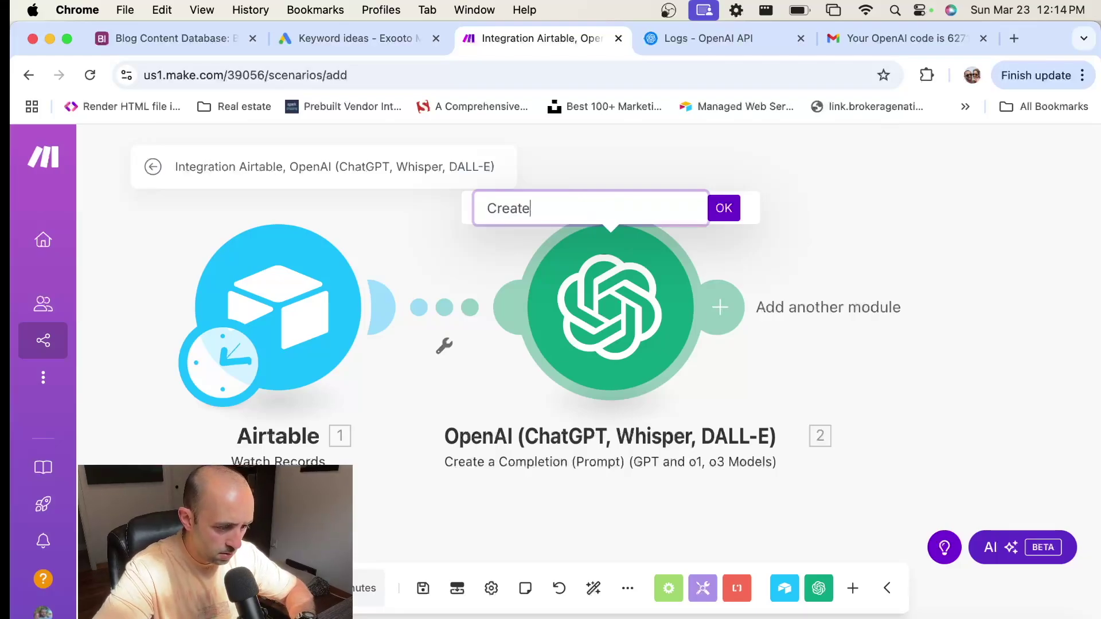
type(" an outline")
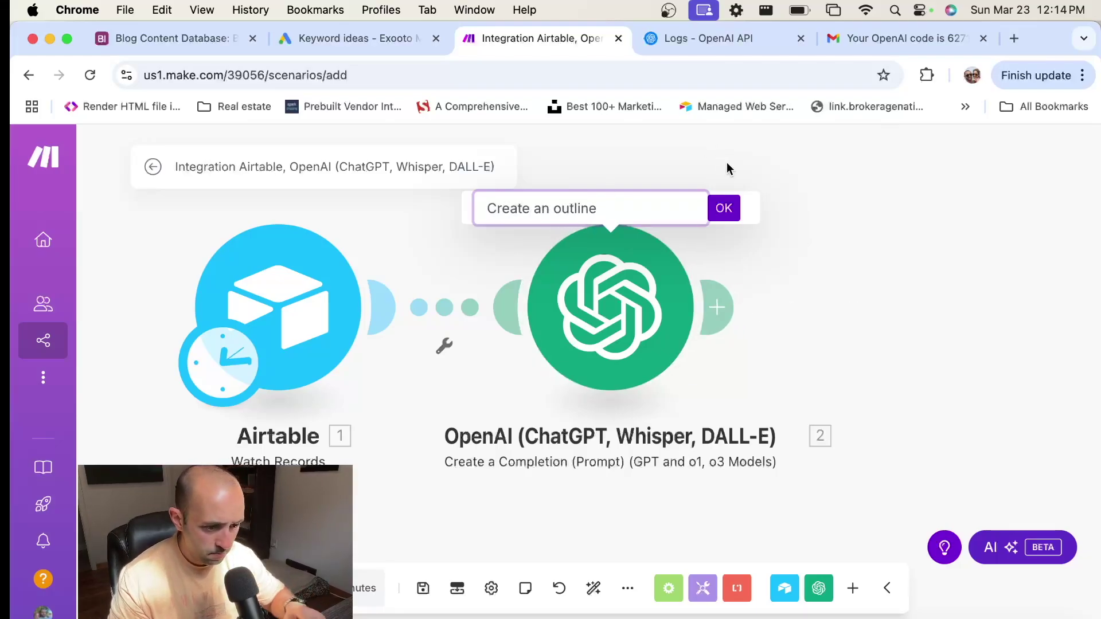
left_click(726, 210)
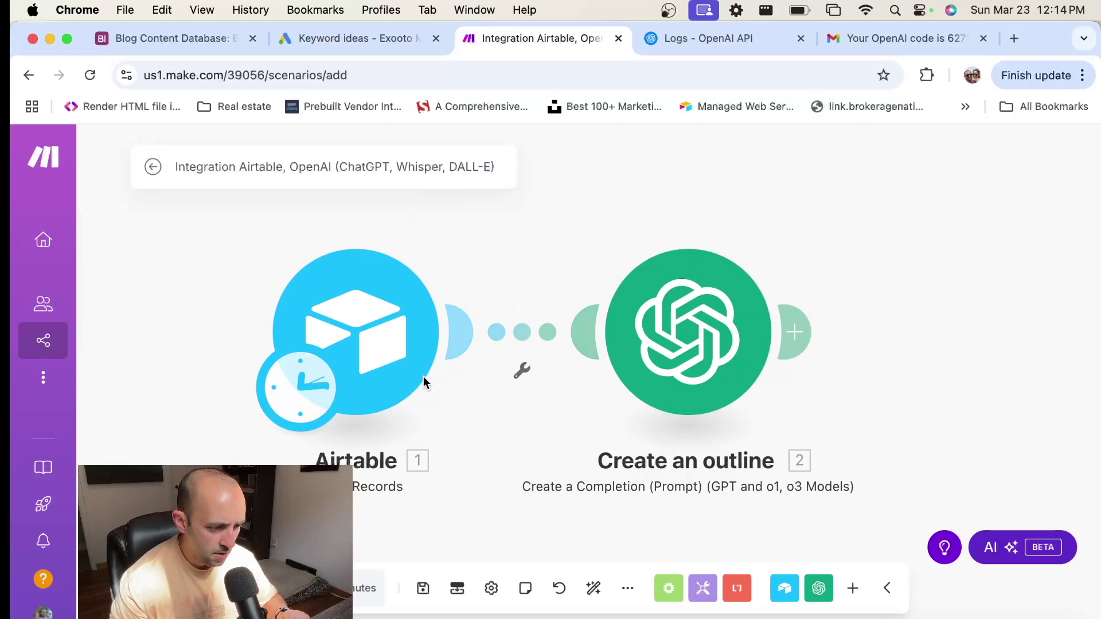
Add an Airtable Update a Record module after the Create an outline module.
scroll(582, 241, "right", 5)
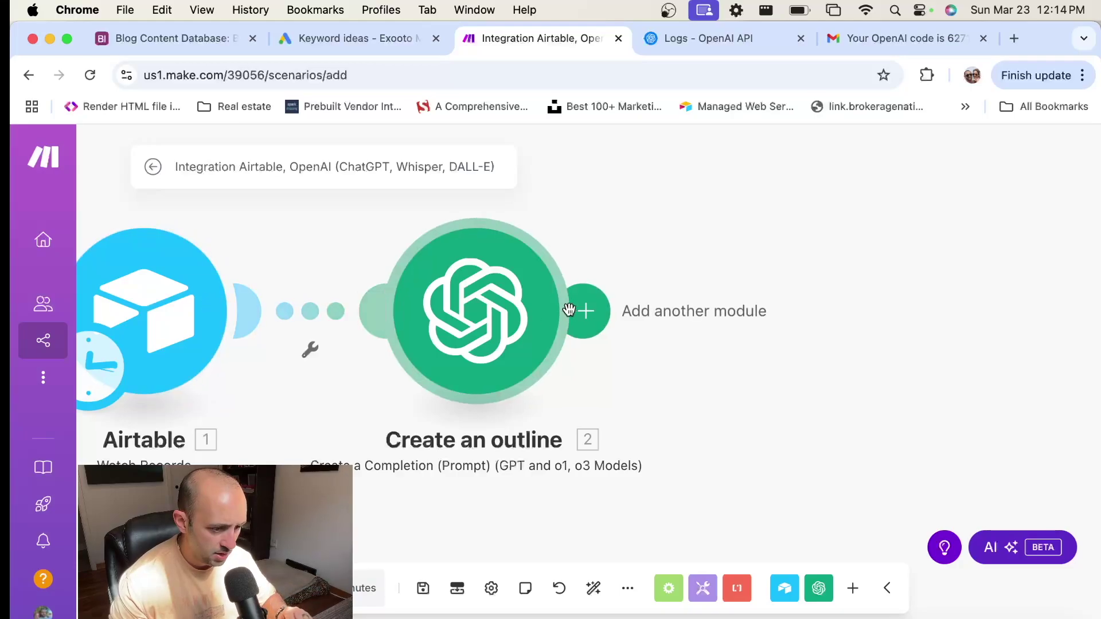
left_click(595, 311)
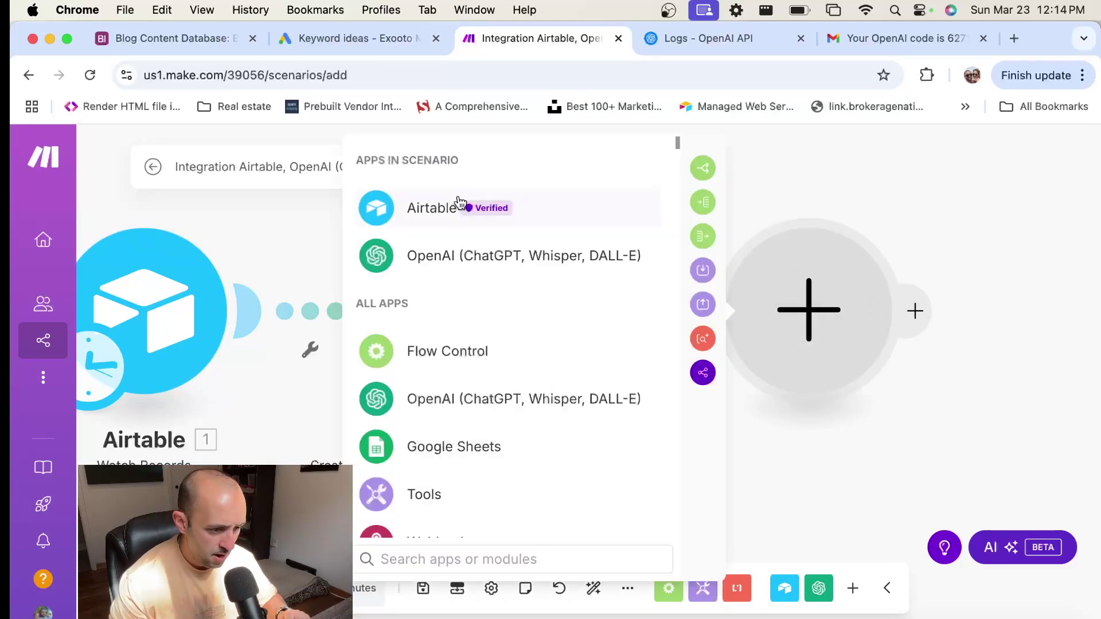
left_click(419, 209)
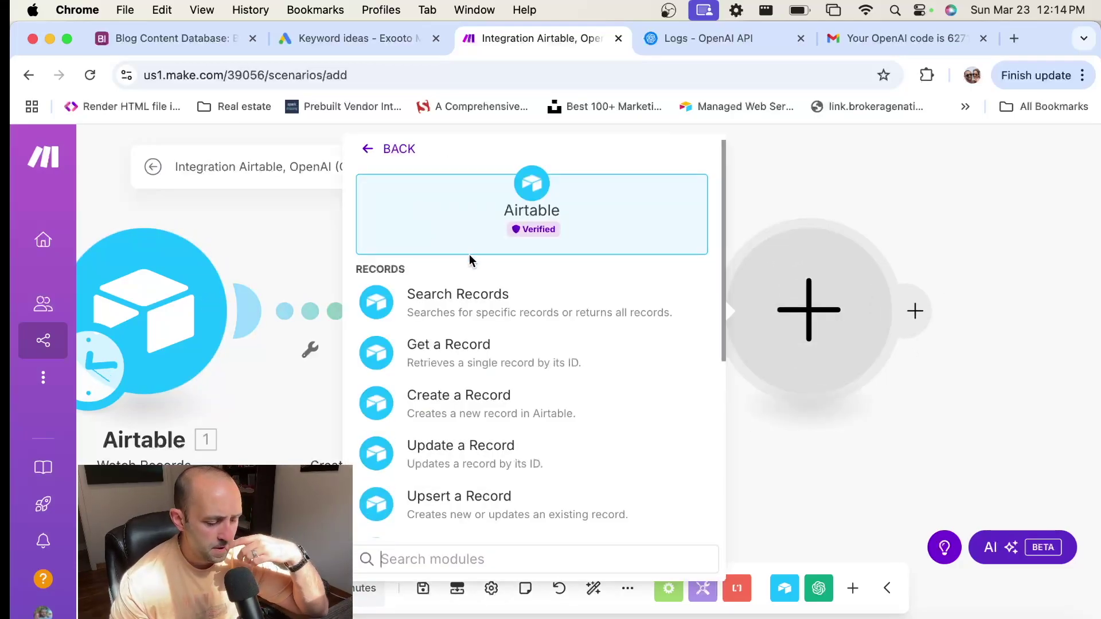
scroll(470, 258, "down", 2)
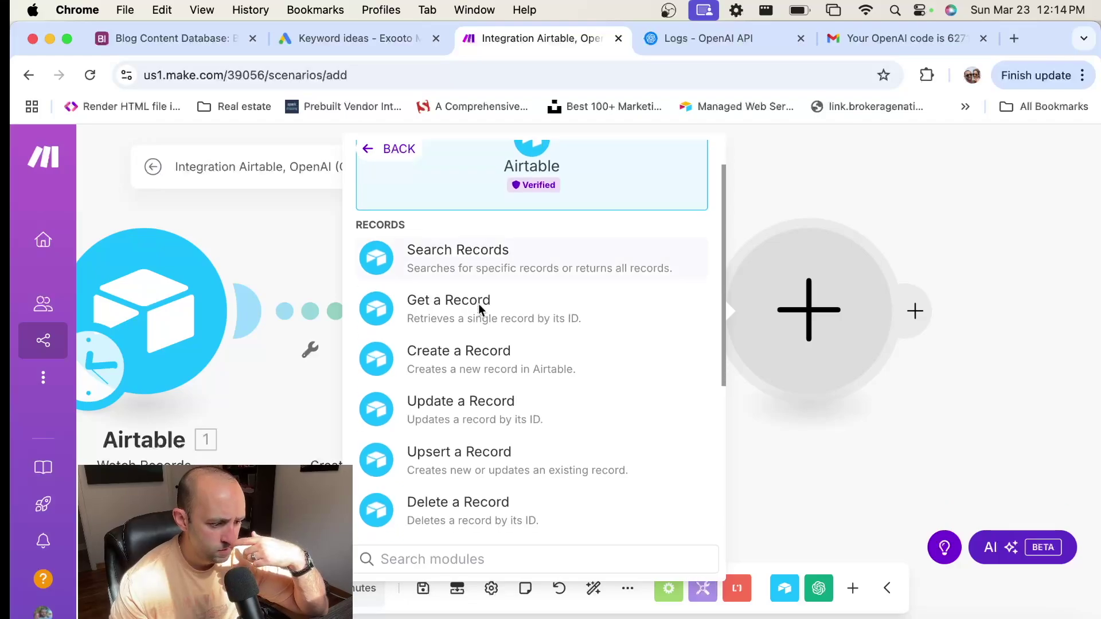
left_click(505, 407)
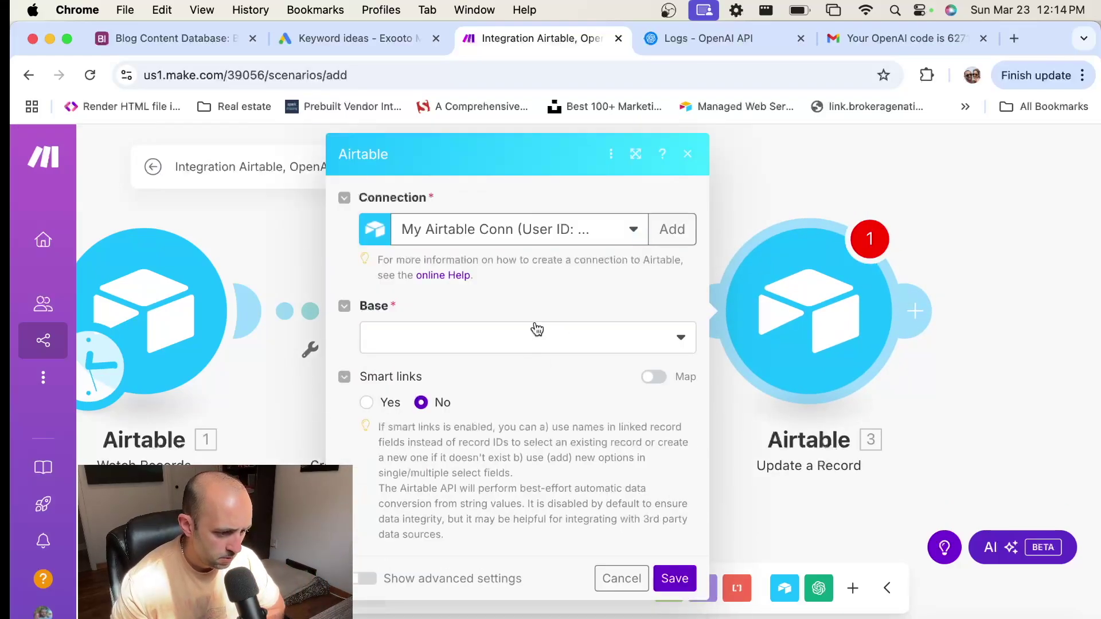
Set the Update a Record module's base to Blog Content Database and its table to Blog Content Generation.
left_click(536, 335)
left_click(489, 365)
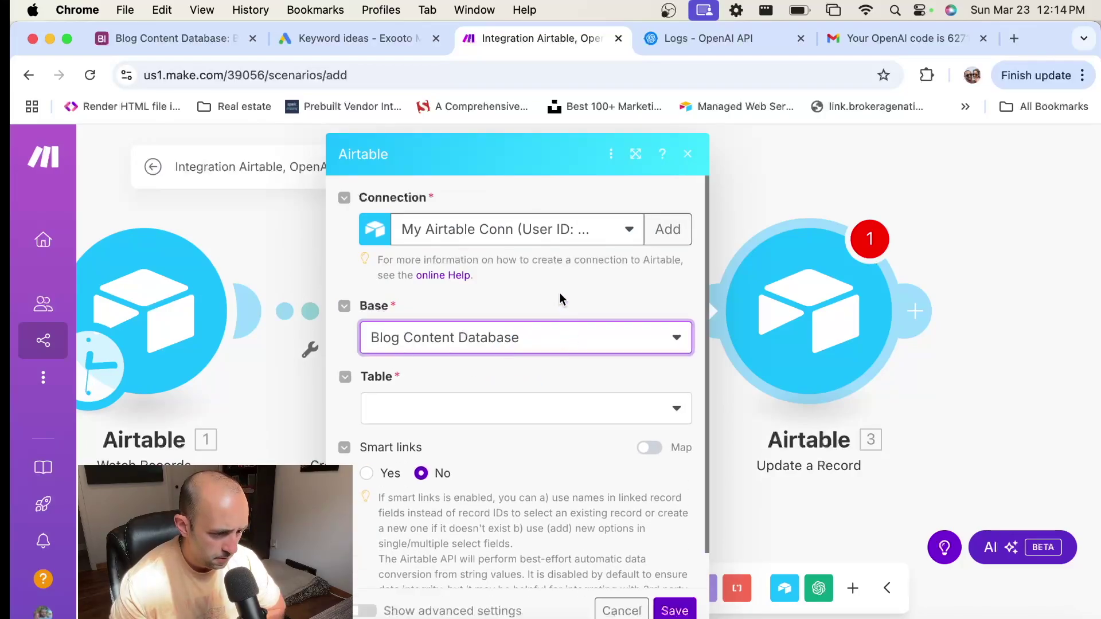
scroll(557, 304, "down", 1)
left_click(502, 365)
left_click(442, 395)
scroll(568, 369, "down", 1)
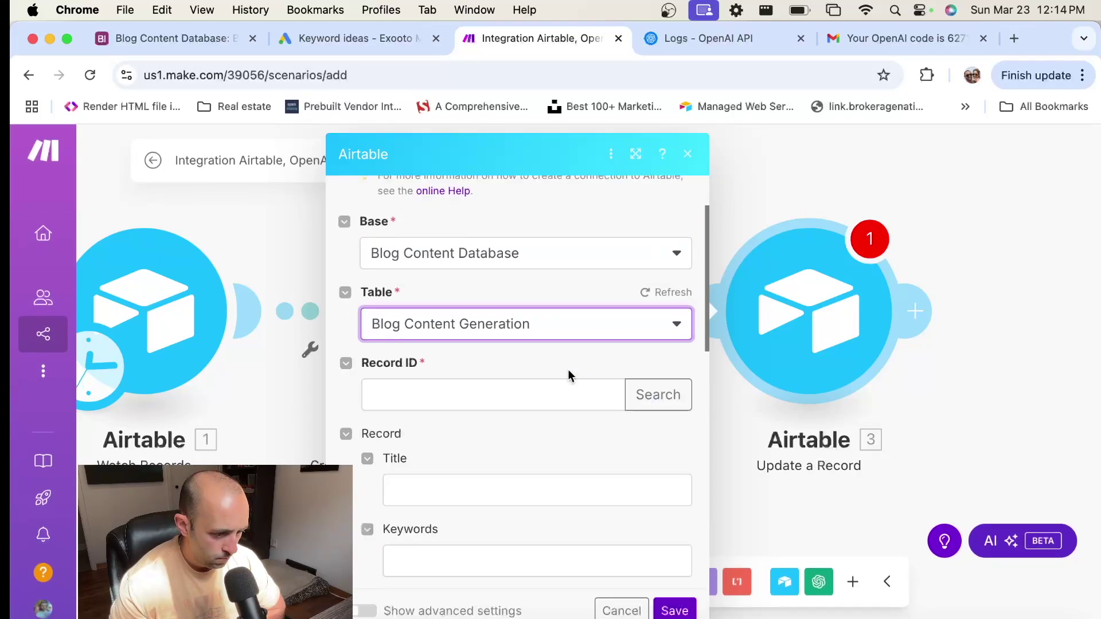
Map the Record ID to the ID from the Airtable Watch Records module.
left_click(448, 398)
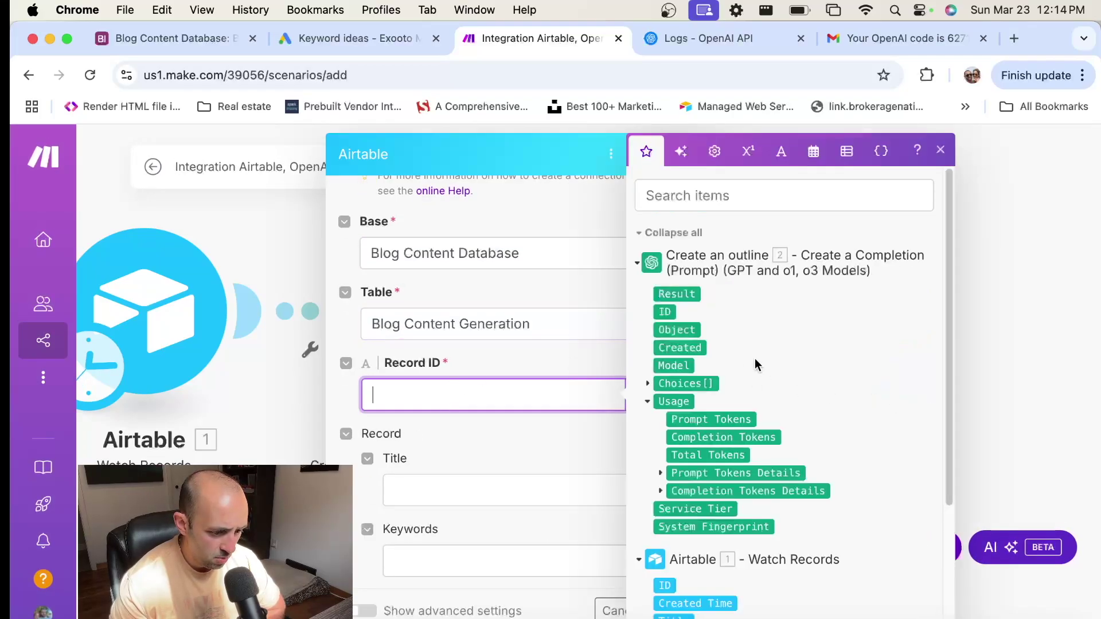
scroll(755, 359, "down", 5)
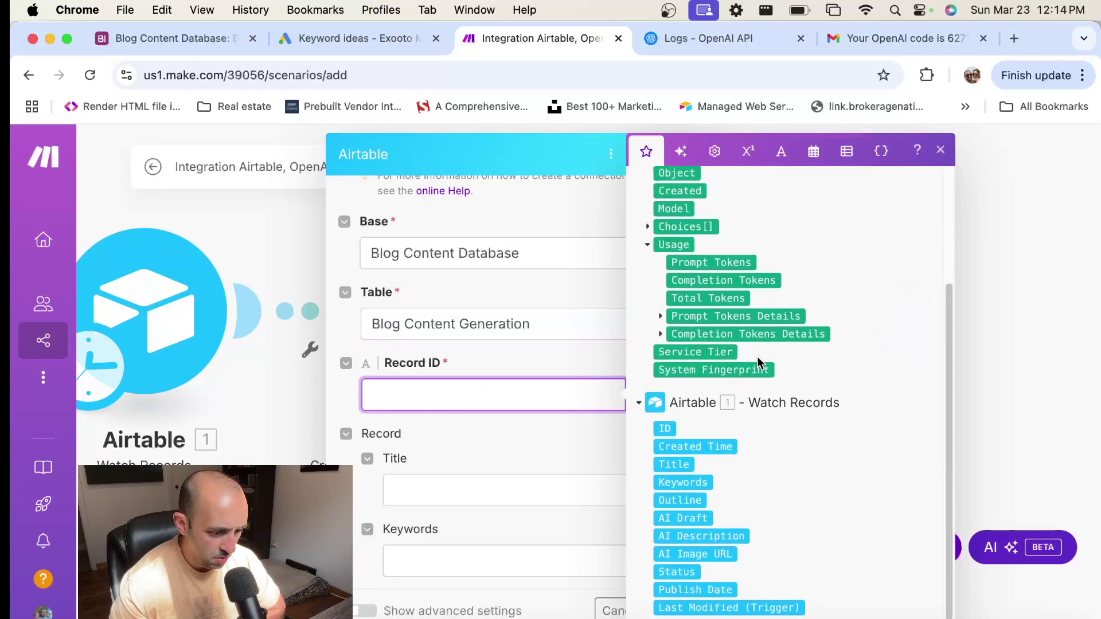
left_click(666, 417)
left_click(496, 424)
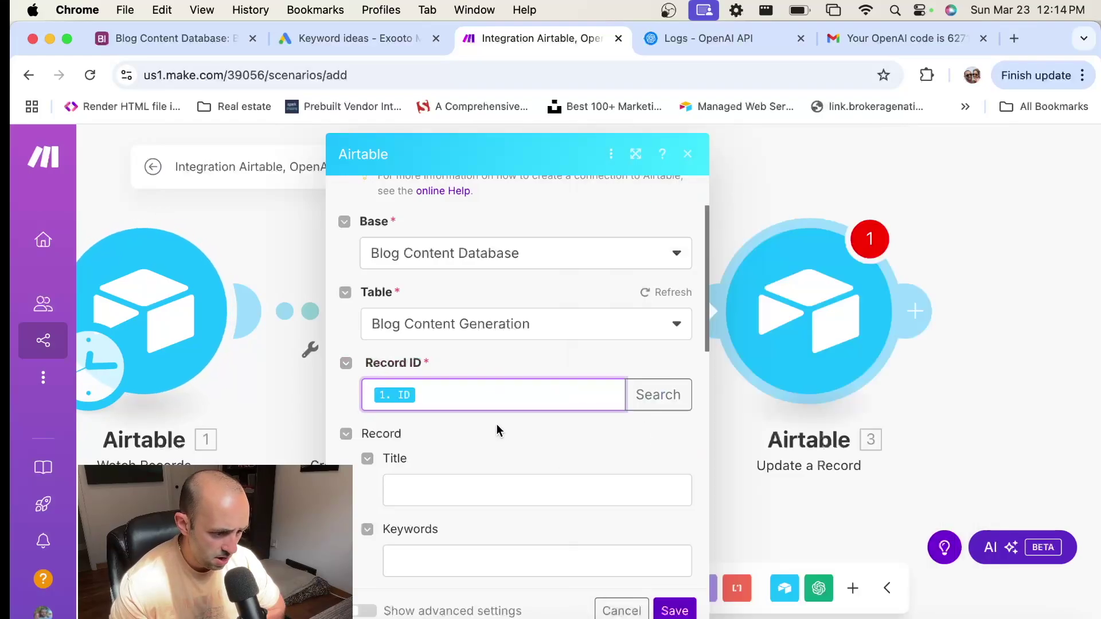
Map the record's Outline field to the Message Content under Choices from the Create an outline module.
scroll(497, 423, "down", 3)
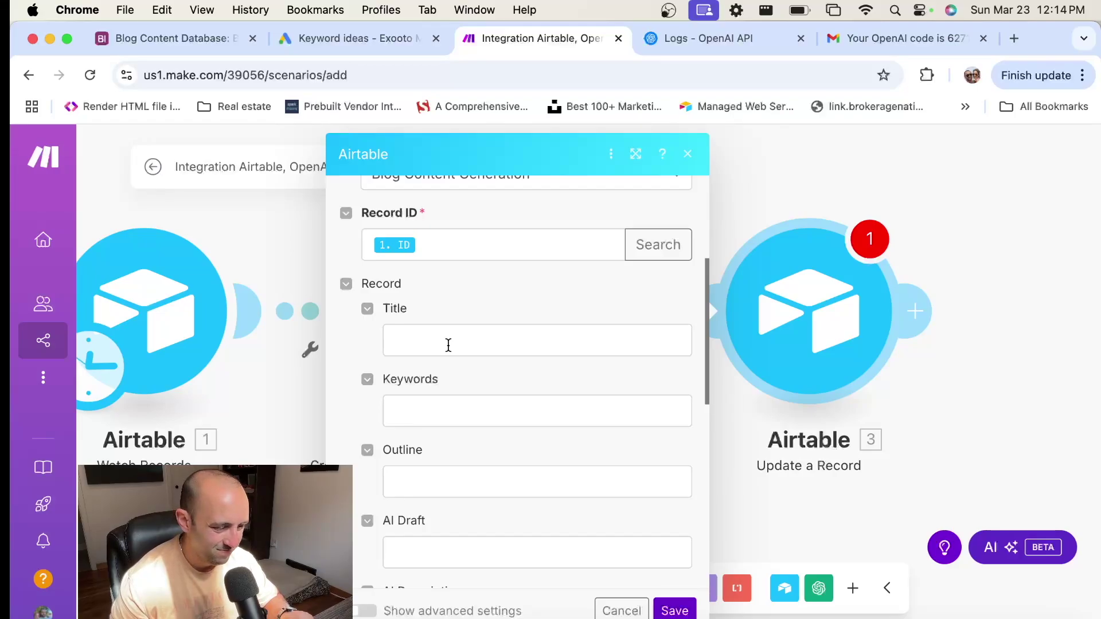
left_click(464, 481)
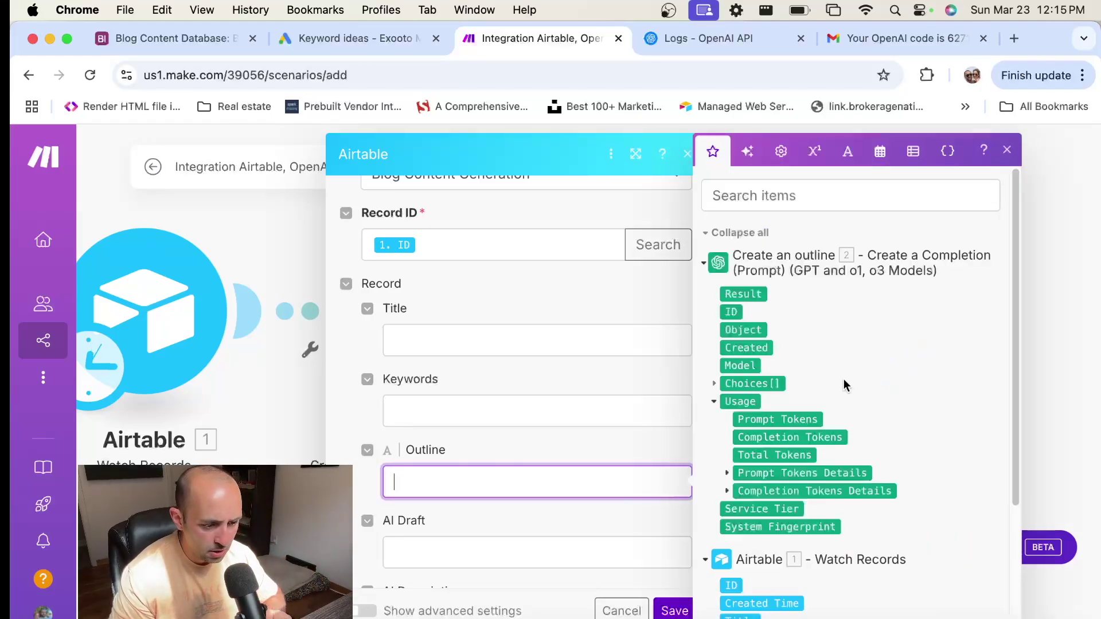
scroll(844, 380, "down", 1)
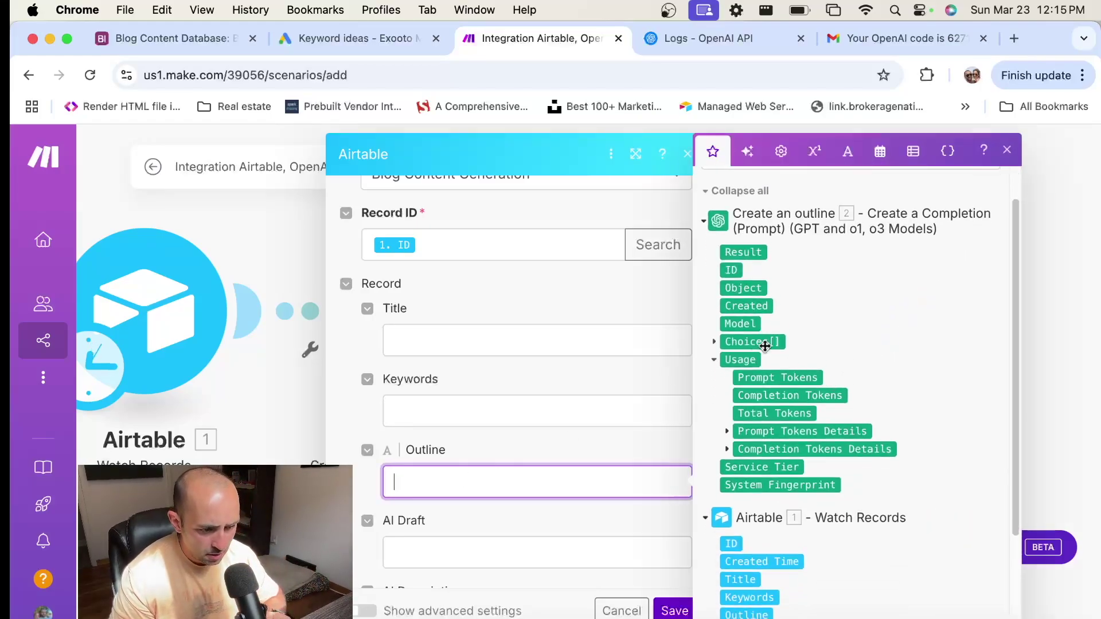
left_click(714, 344)
scroll(822, 335, "down", 1)
left_click(726, 370)
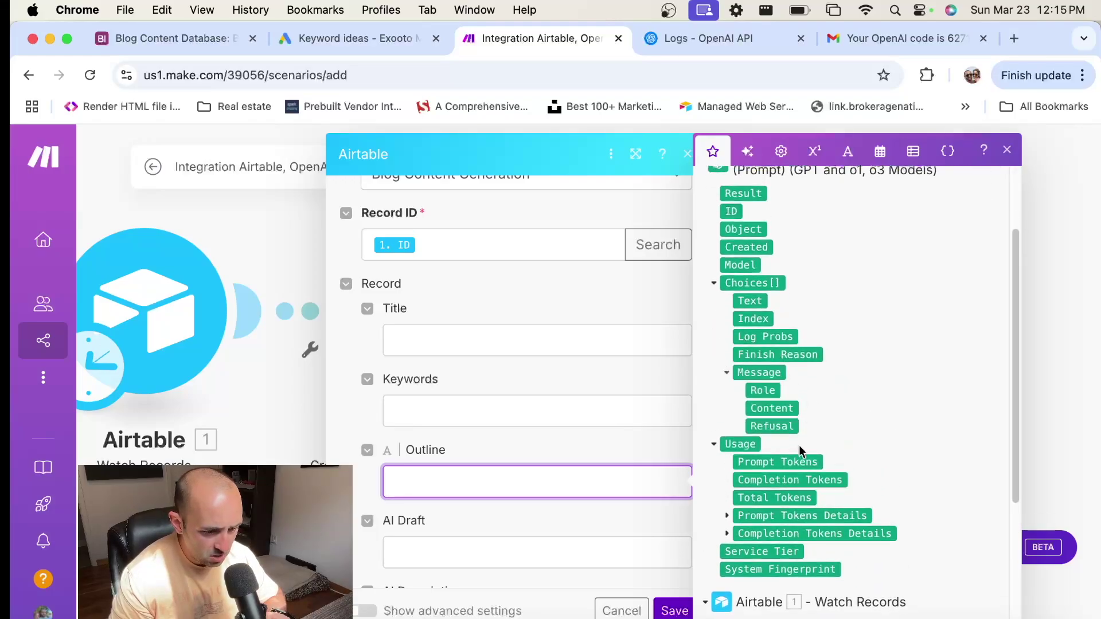
left_click(771, 407)
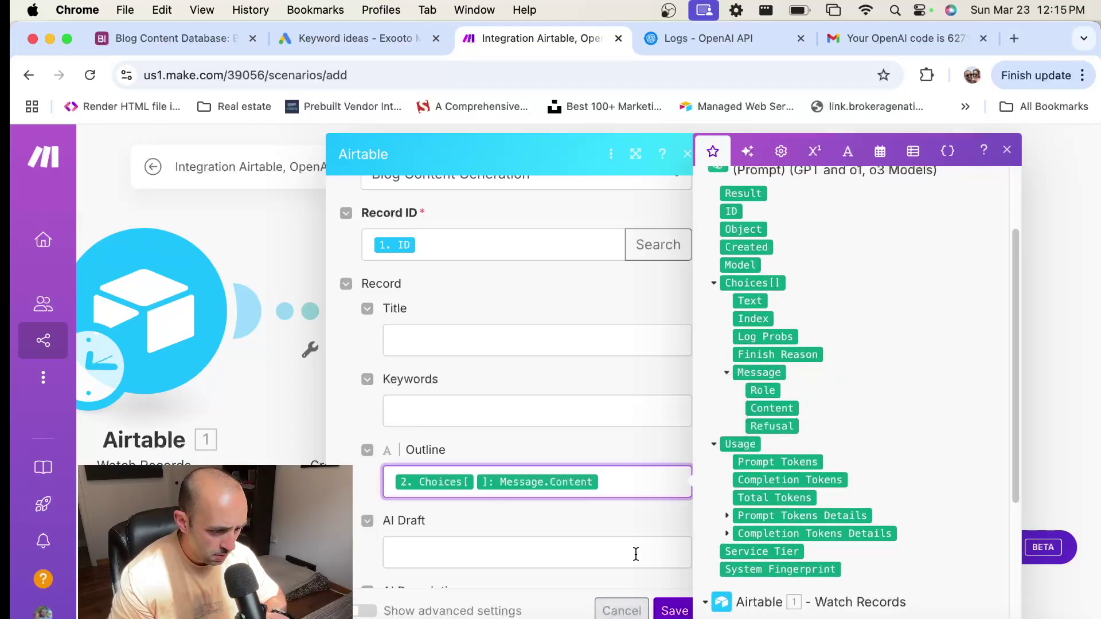
left_click(624, 528)
scroll(667, 518, "down", 5)
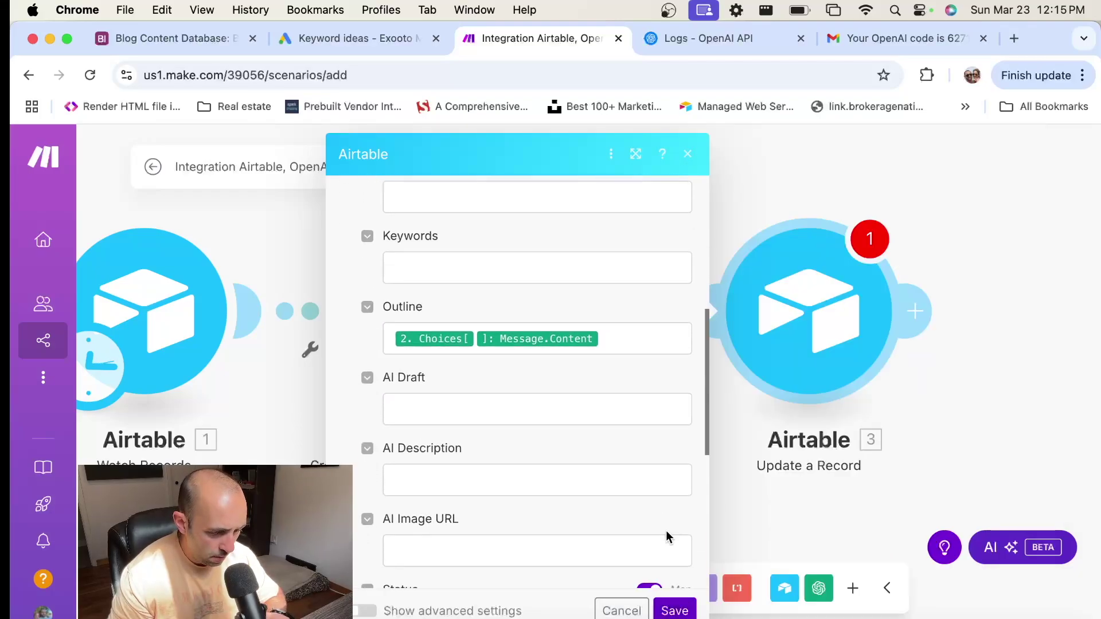
scroll(651, 449, "up", 4)
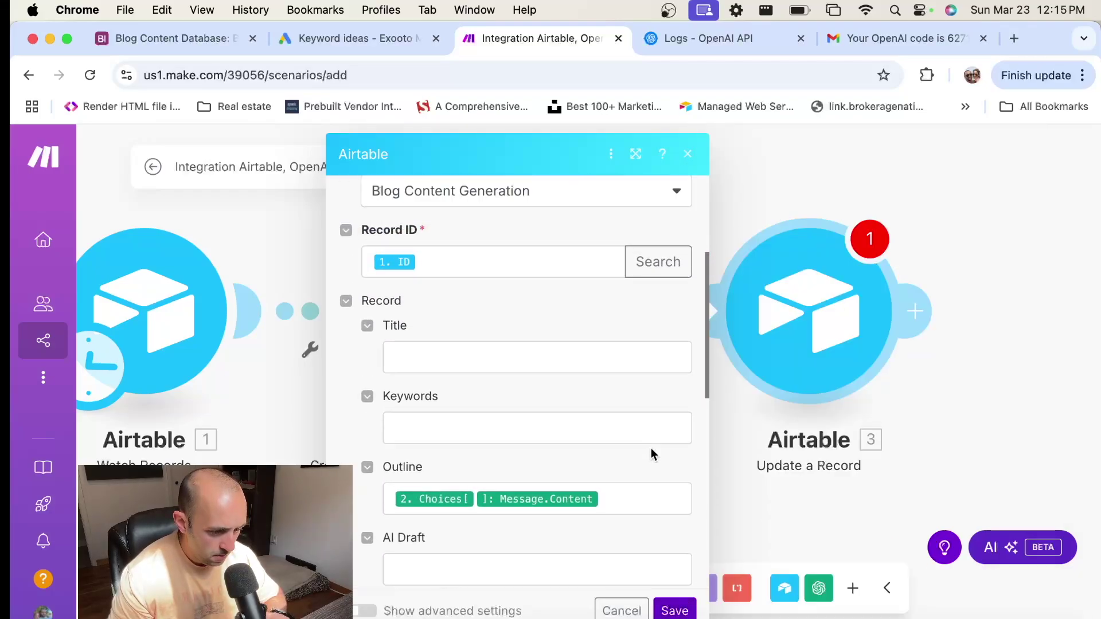
scroll(645, 487, "up", 1)
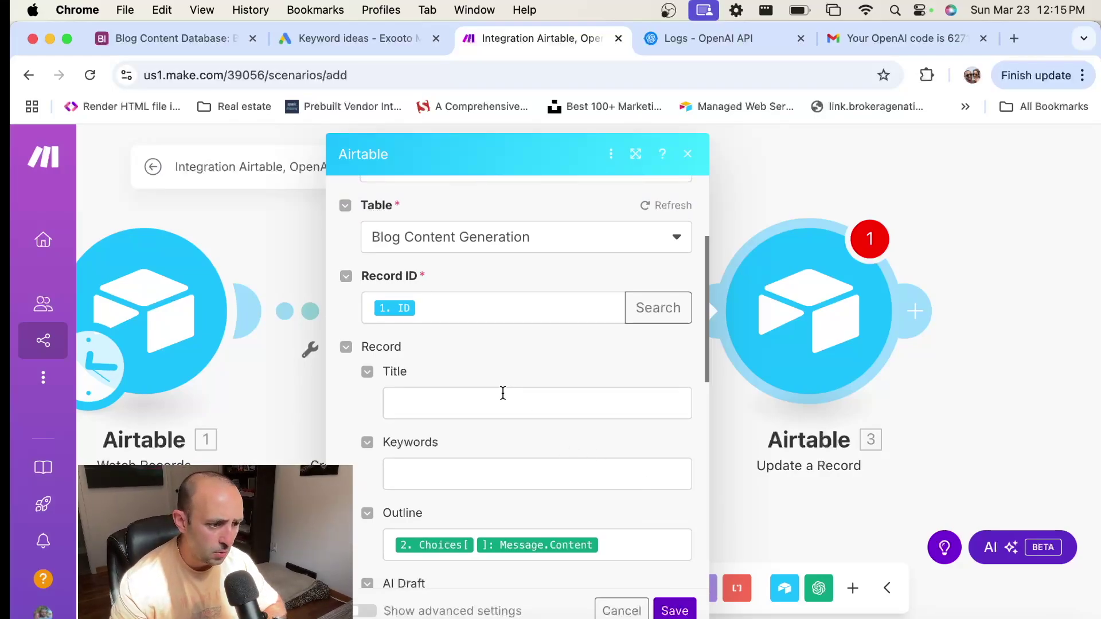
Switch to the Blog Content Database in Airtable and examine the first record's title.
scroll(504, 384, "down", 1)
left_click(171, 40)
left_click(465, 277)
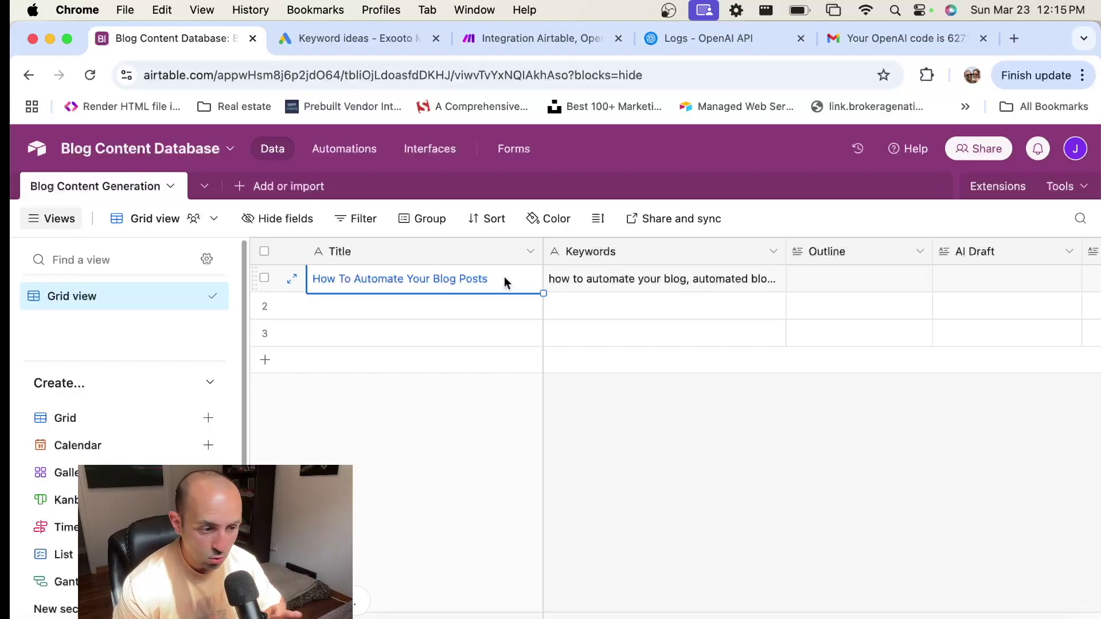
Return to the Make scenario, review the Update a Record module's field mappings, and save the module and the scenario.
left_click(523, 39)
scroll(580, 336, "down", 2)
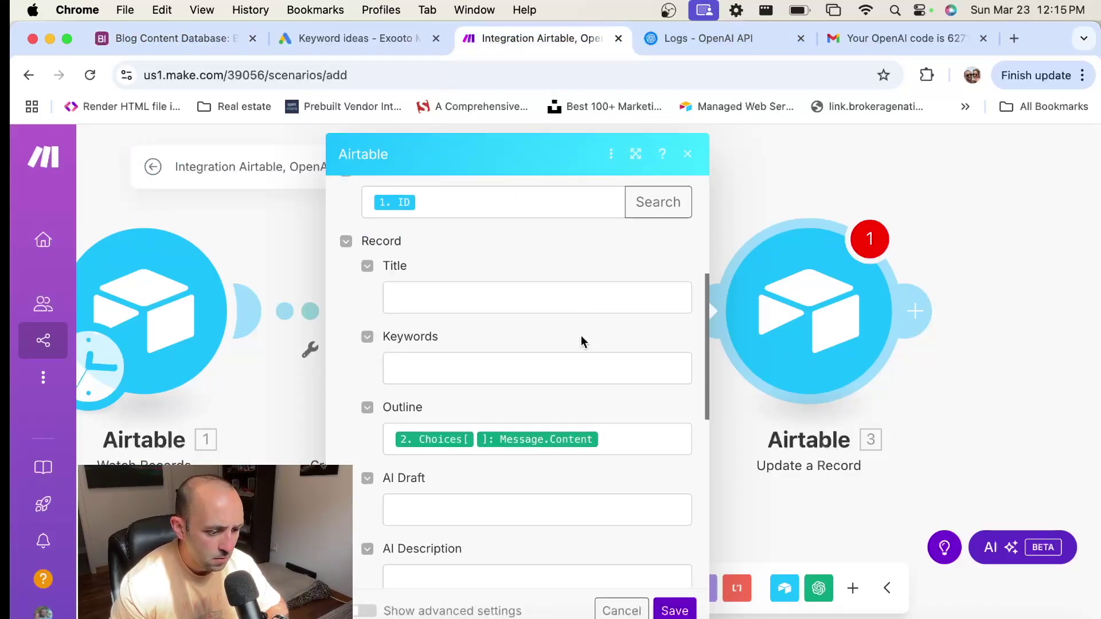
scroll(583, 308, "down", 5)
scroll(583, 305, "down", 3)
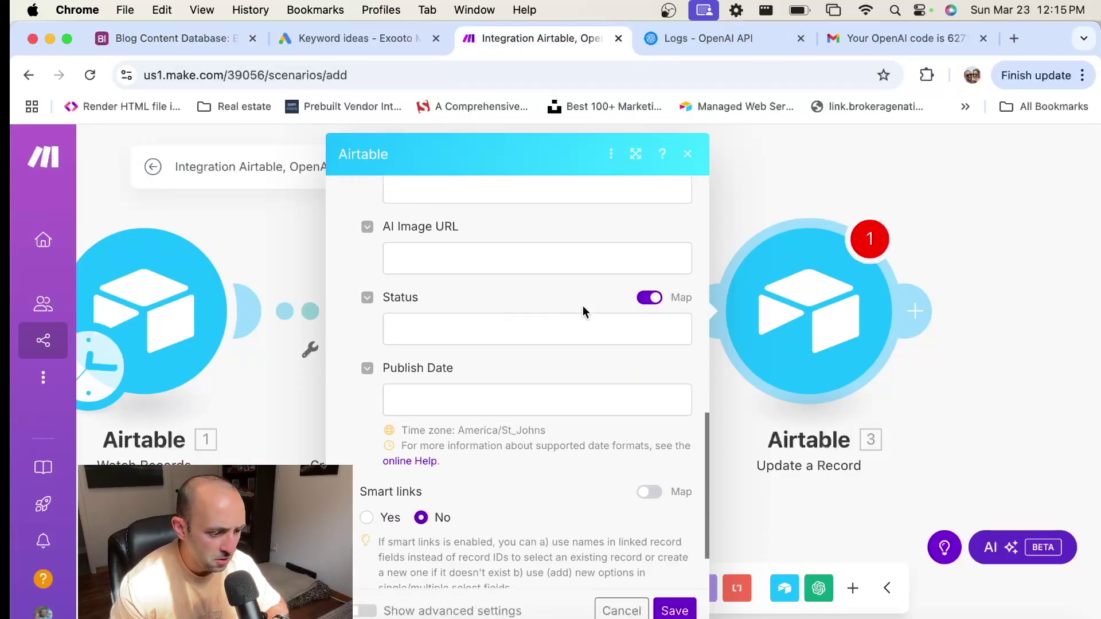
scroll(583, 306, "up", 8)
scroll(585, 301, "up", 1)
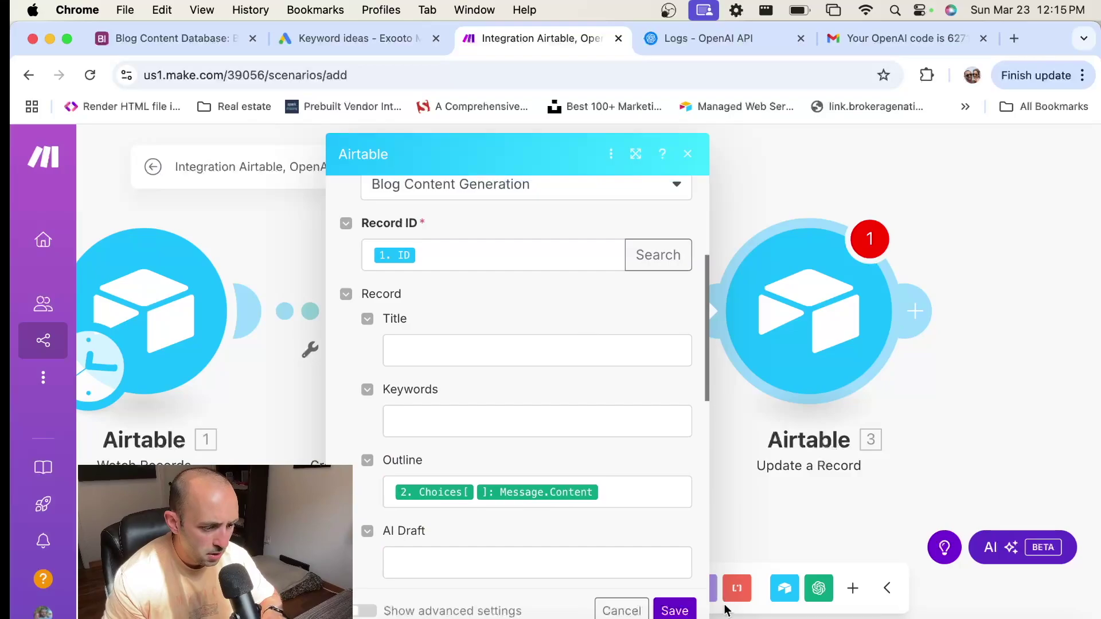
left_click(675, 611)
left_click(423, 590)
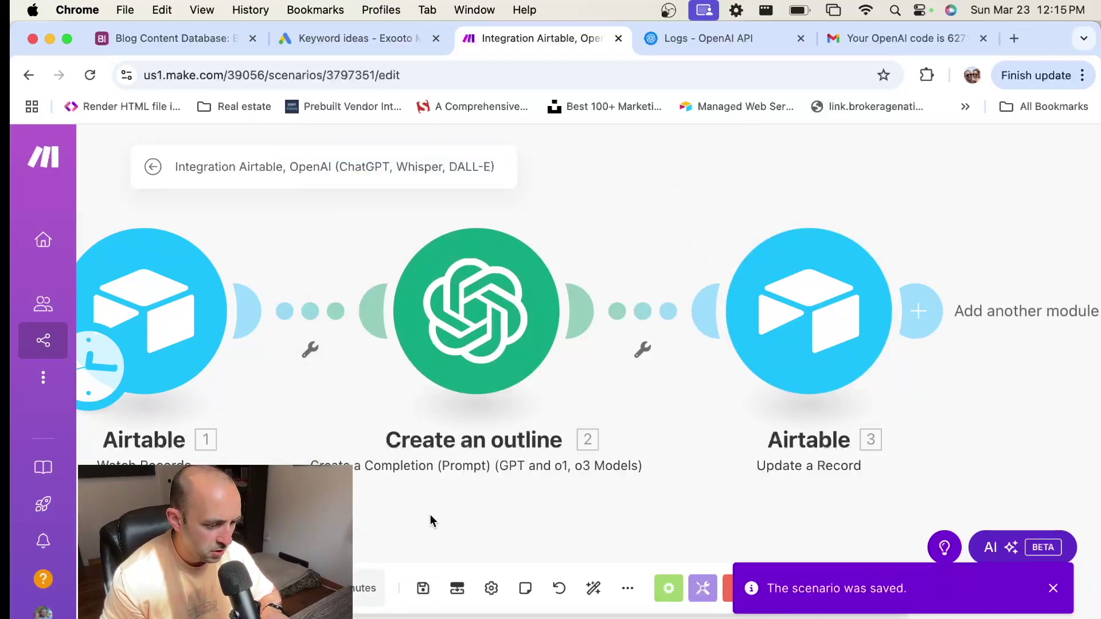
left_click_drag(321, 249, 373, 207)
scroll(373, 207, "down", 2)
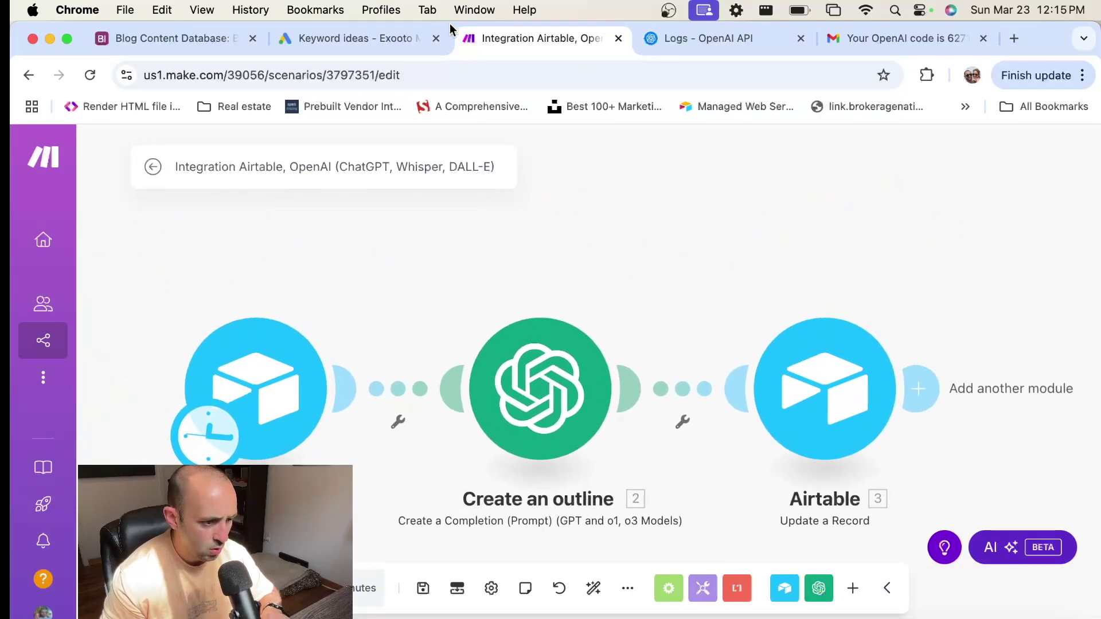
In the Airtable Blog Content Database, edit the first record's Keywords cell and commit it so the record counts as modified.
left_click(129, 39)
left_click(670, 285)
left_click(672, 282)
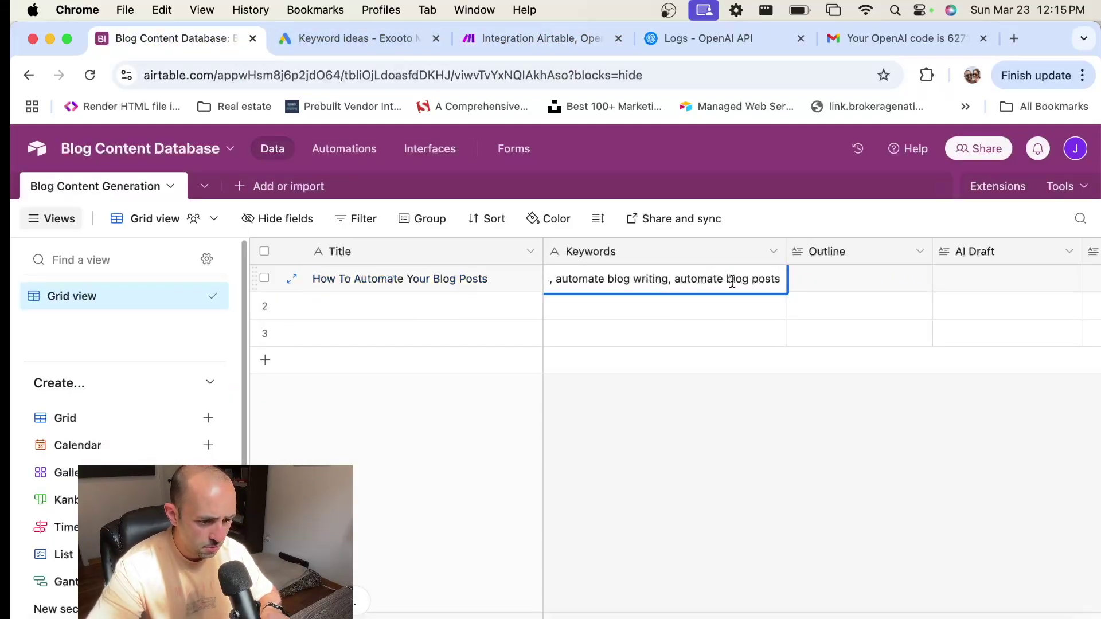
key("Return")
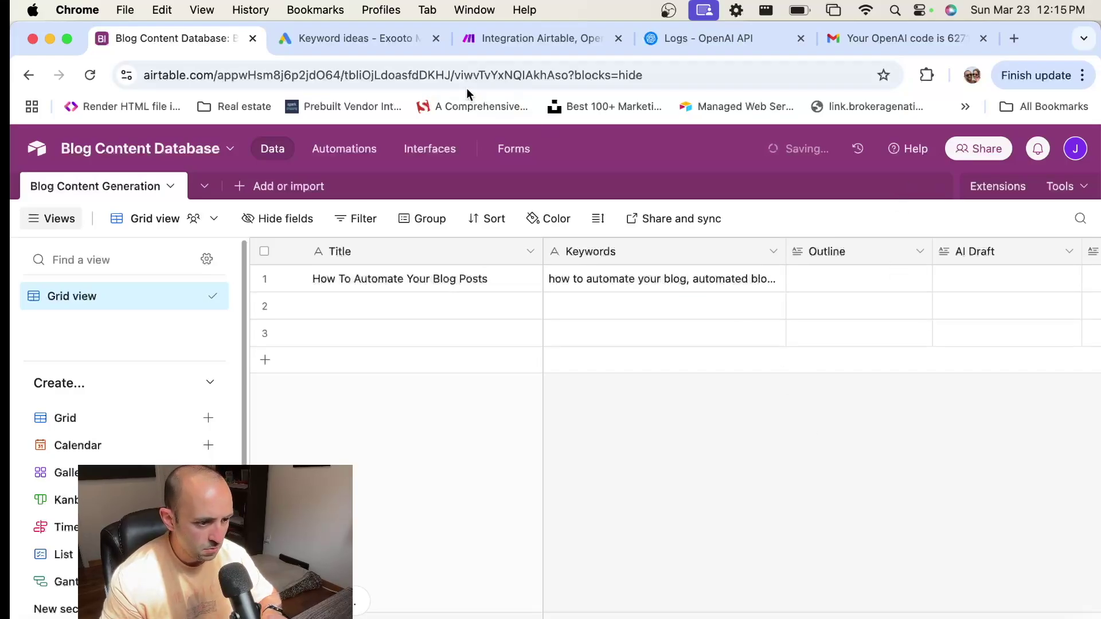
Return to the Make scenario, close the Keyword ideas page, and run the scenario once.
left_click(525, 40)
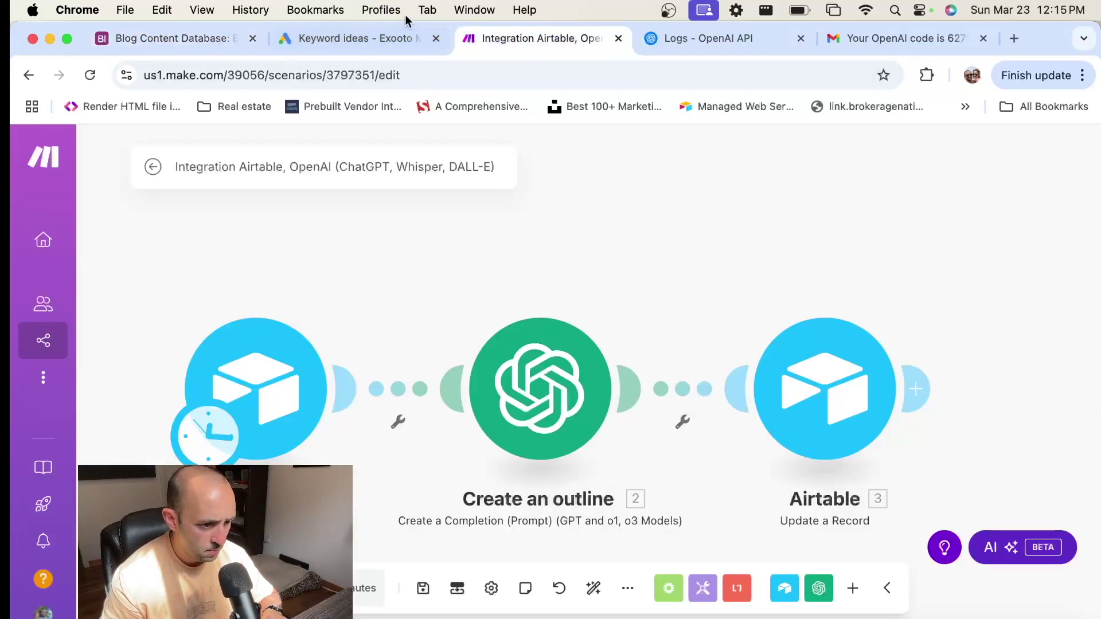
left_click(436, 38)
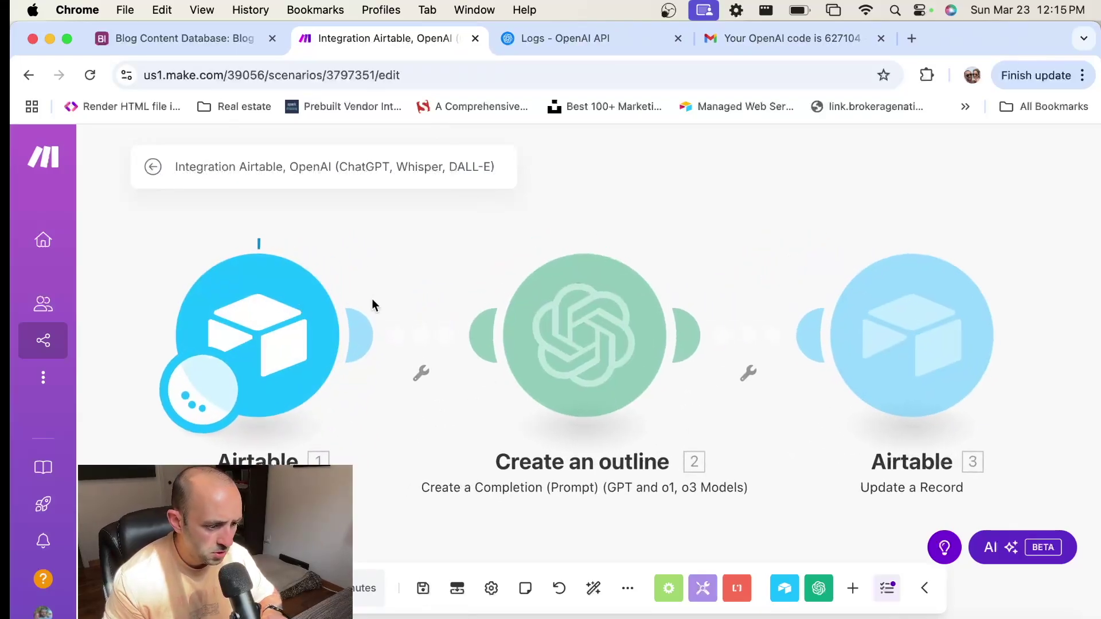
left_click(373, 248)
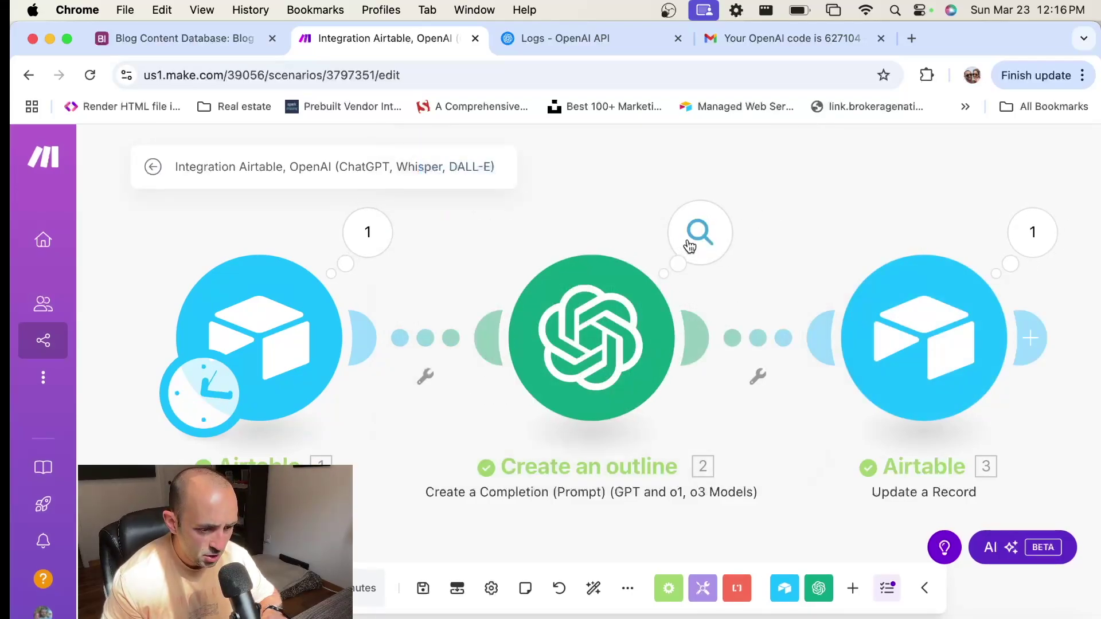
Inspect the Create an outline module's run output, expanding its result to check the generated title and sections.
left_click(700, 233)
scroll(766, 424, "down", 1)
left_click(766, 429)
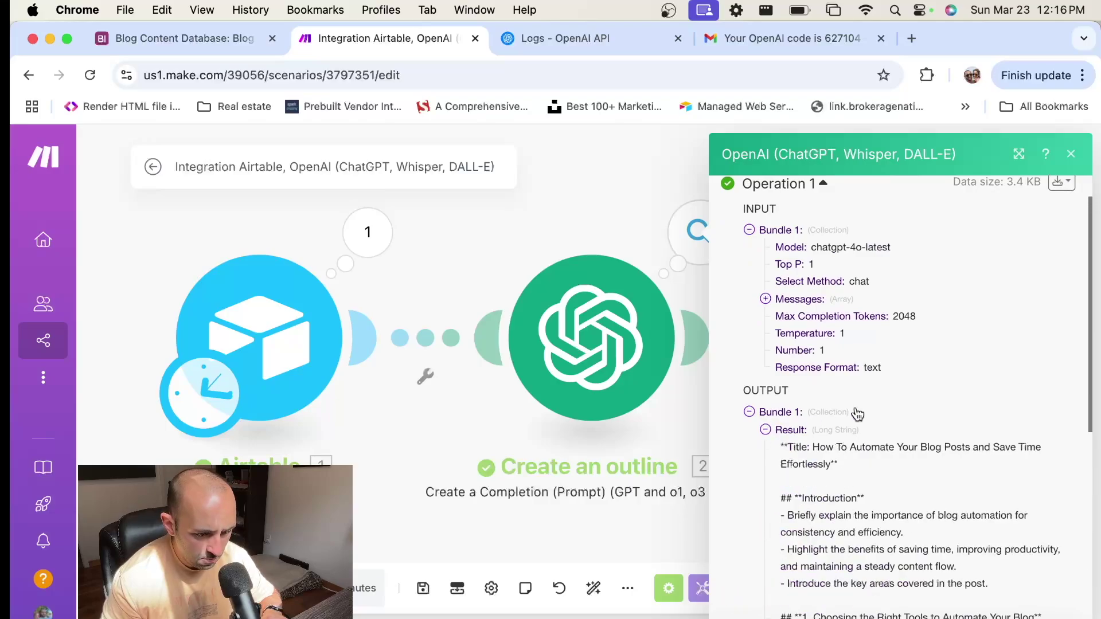
scroll(803, 356, "down", 2)
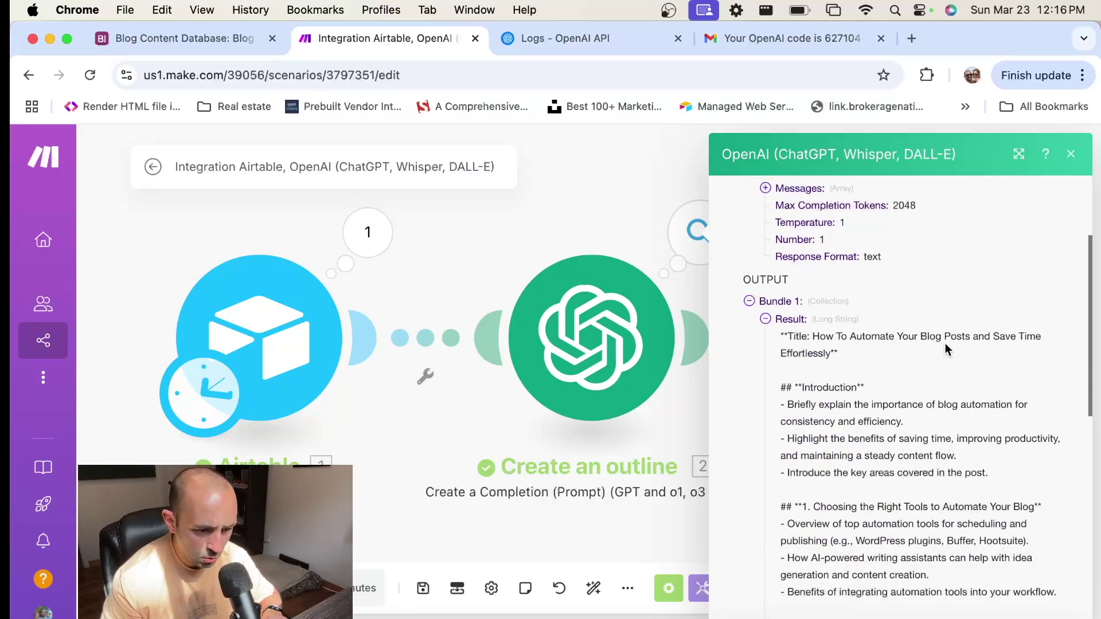
left_click_drag(832, 355, 808, 337)
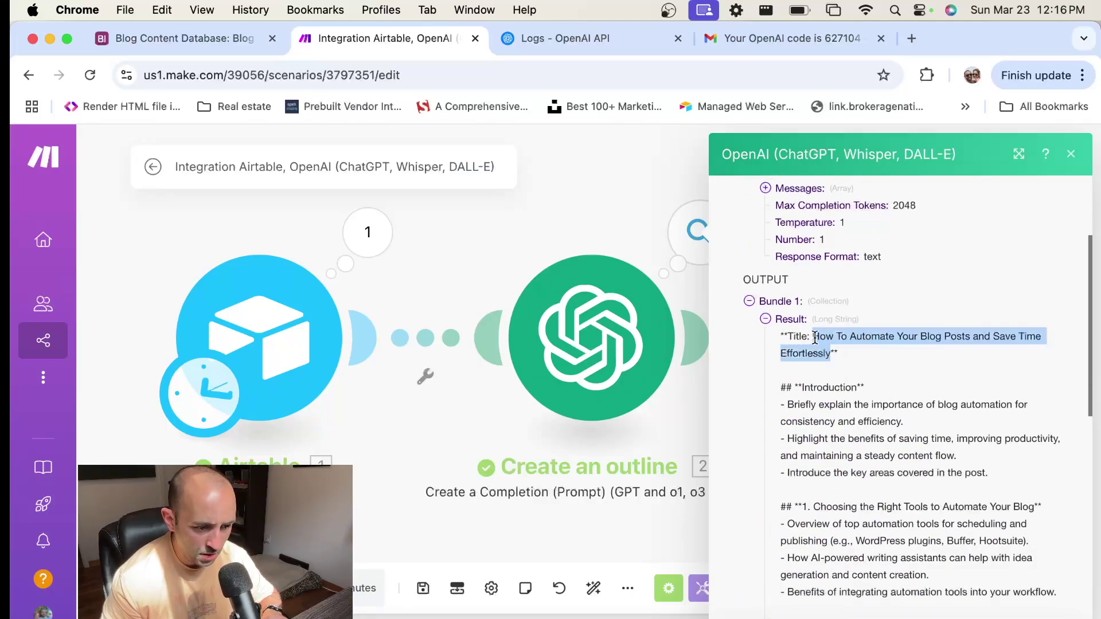
left_click(848, 359)
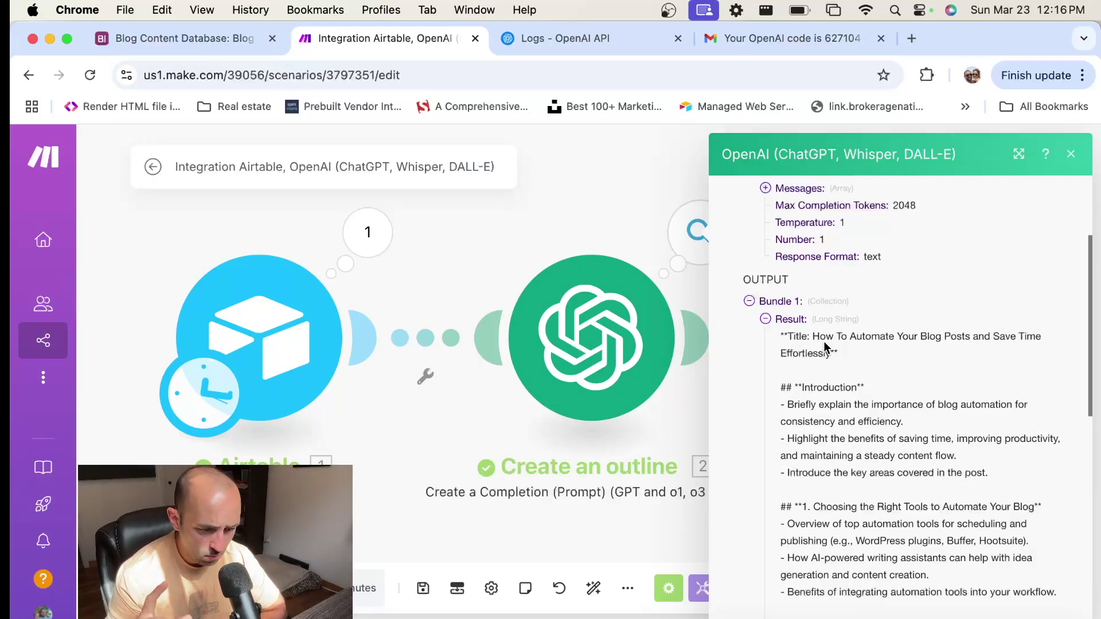
scroll(843, 349, "down", 10)
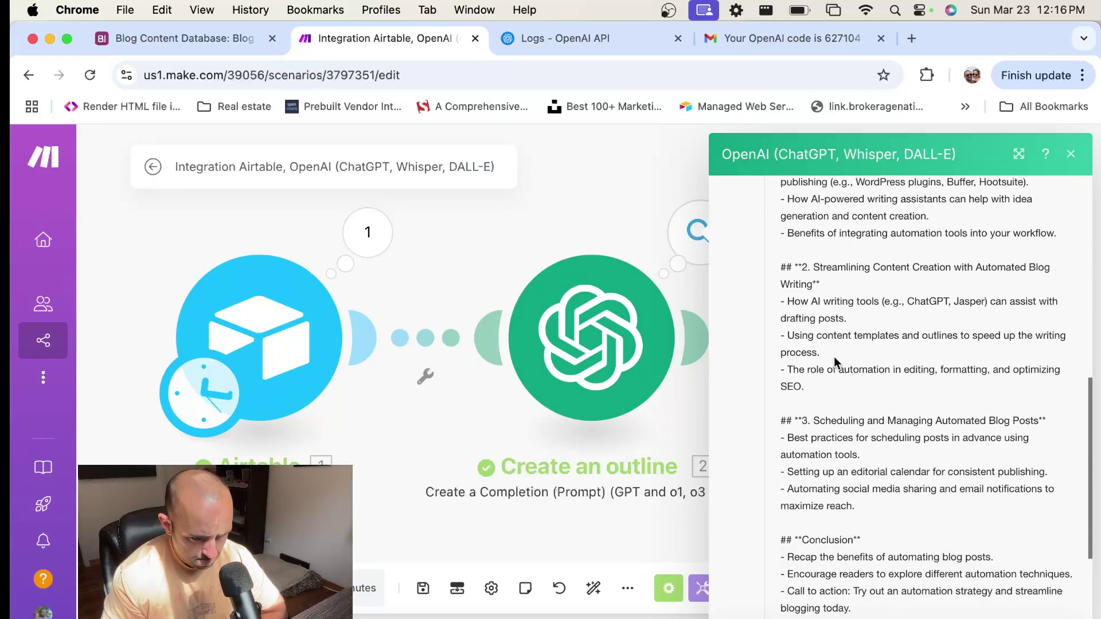
Reopen the Create an outline module's run output and read the whole result from the introduction to the conclusion.
left_click(596, 167)
scroll(631, 183, "right", 5)
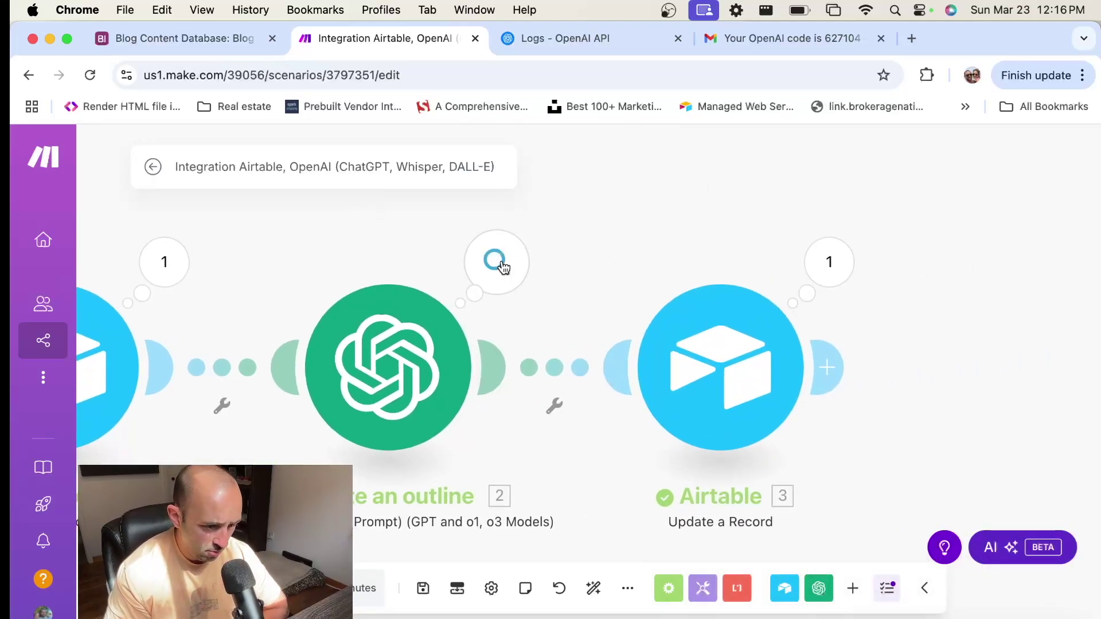
left_click(499, 262)
scroll(772, 360, "down", 1)
left_click(618, 428)
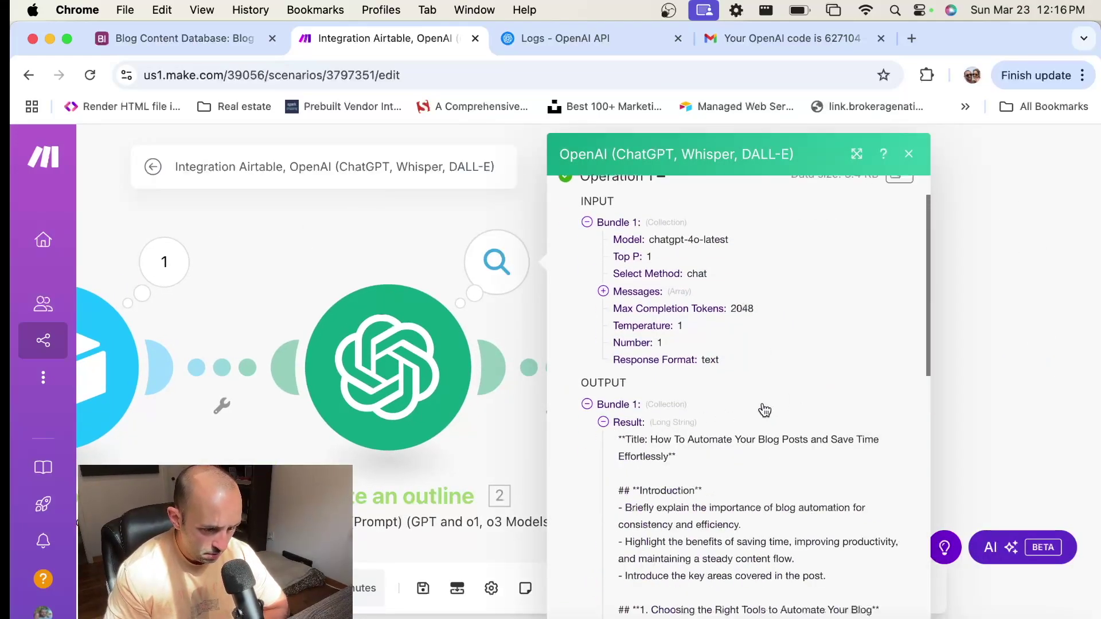
scroll(746, 419, "down", 1)
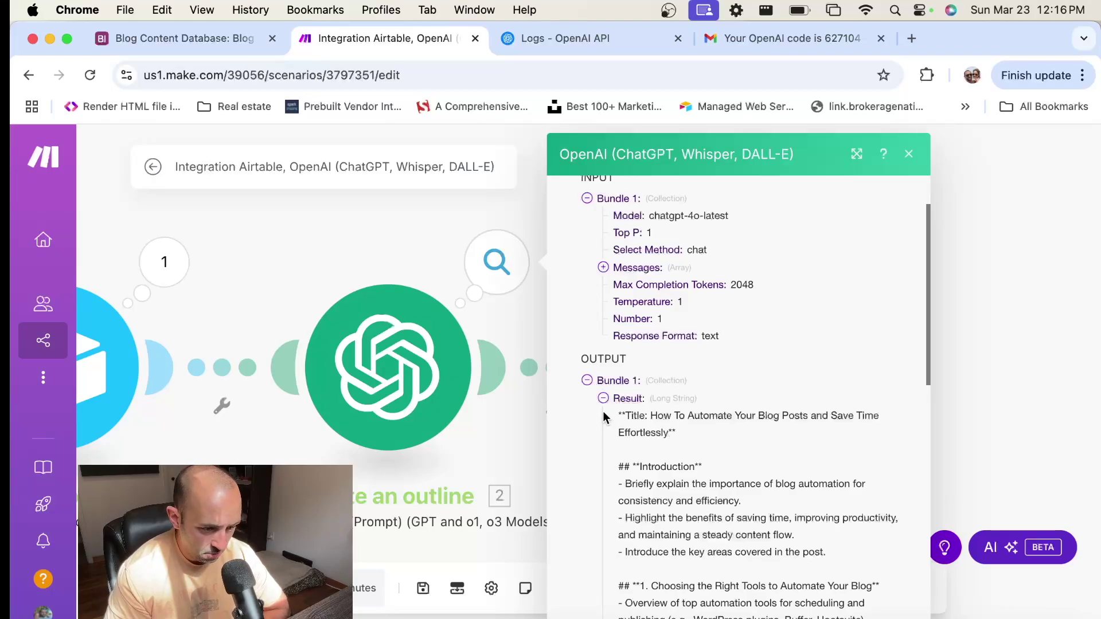
scroll(660, 441, "down", 5)
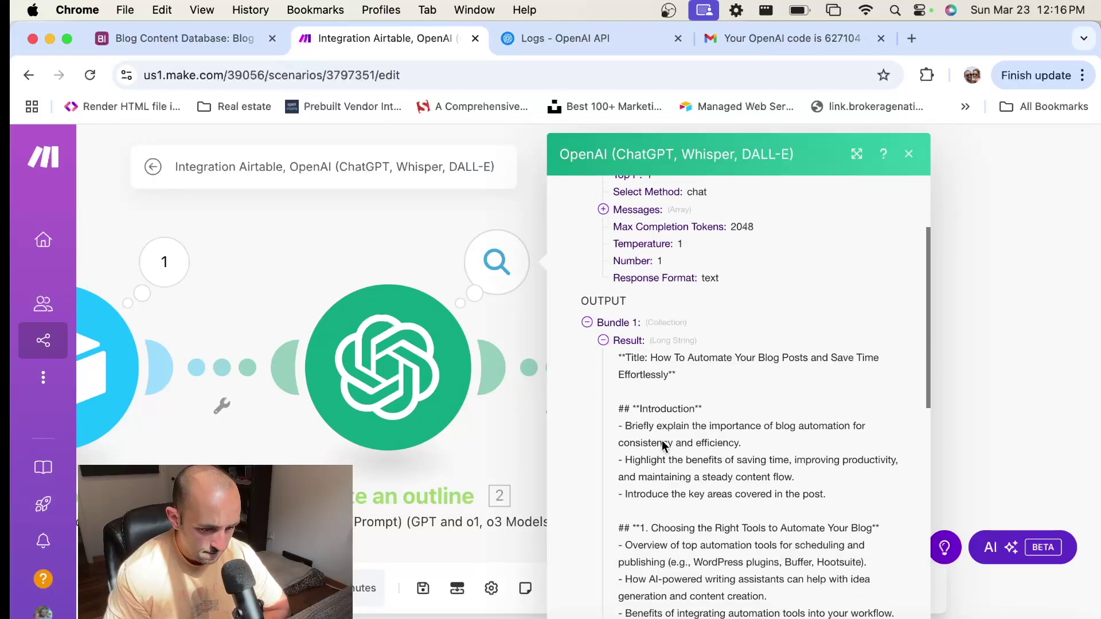
scroll(662, 443, "down", 8)
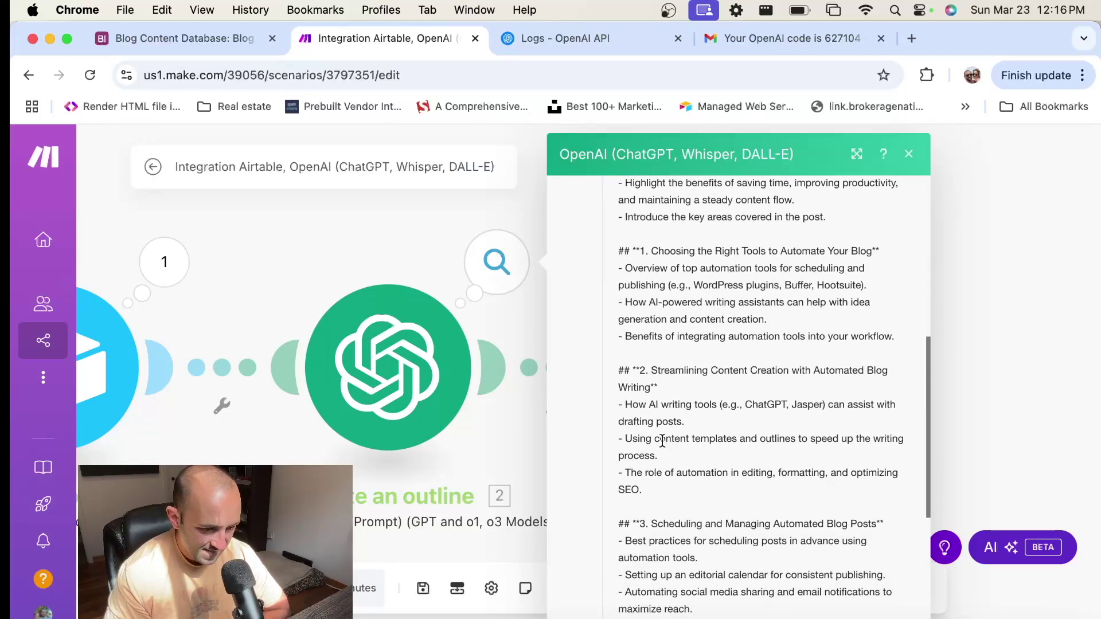
scroll(662, 441, "up", 3)
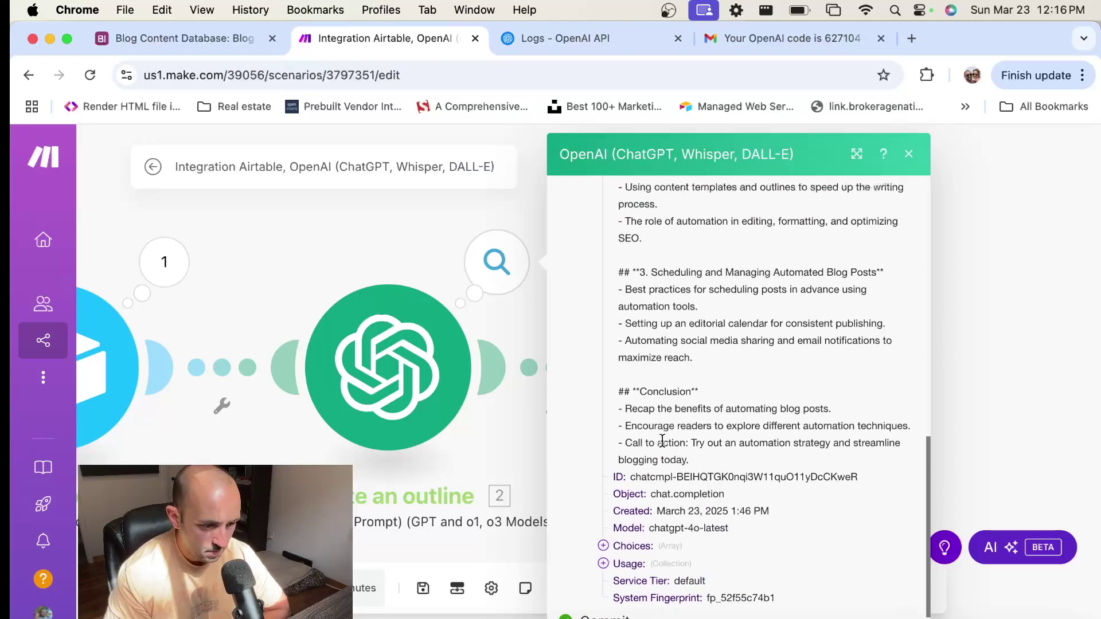
left_click(374, 225)
Switch to the Airtable Blog Content Database and read the first record's expanded Outline field from start to end.
left_click(209, 41)
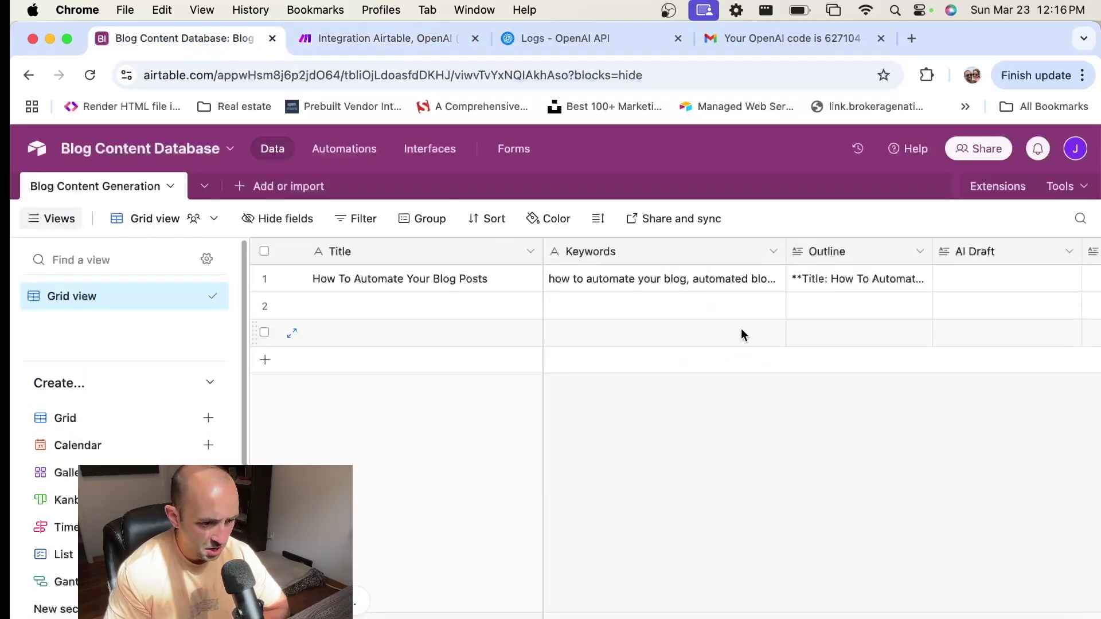
left_click(882, 277)
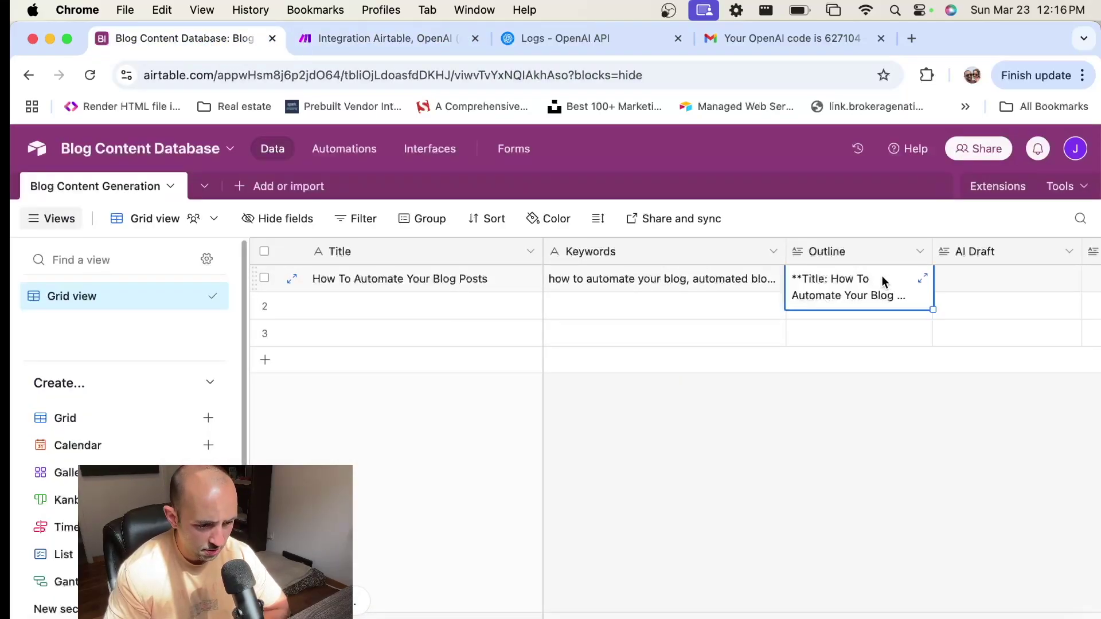
left_click(923, 278)
scroll(570, 370, "down", 3)
scroll(571, 370, "down", 5)
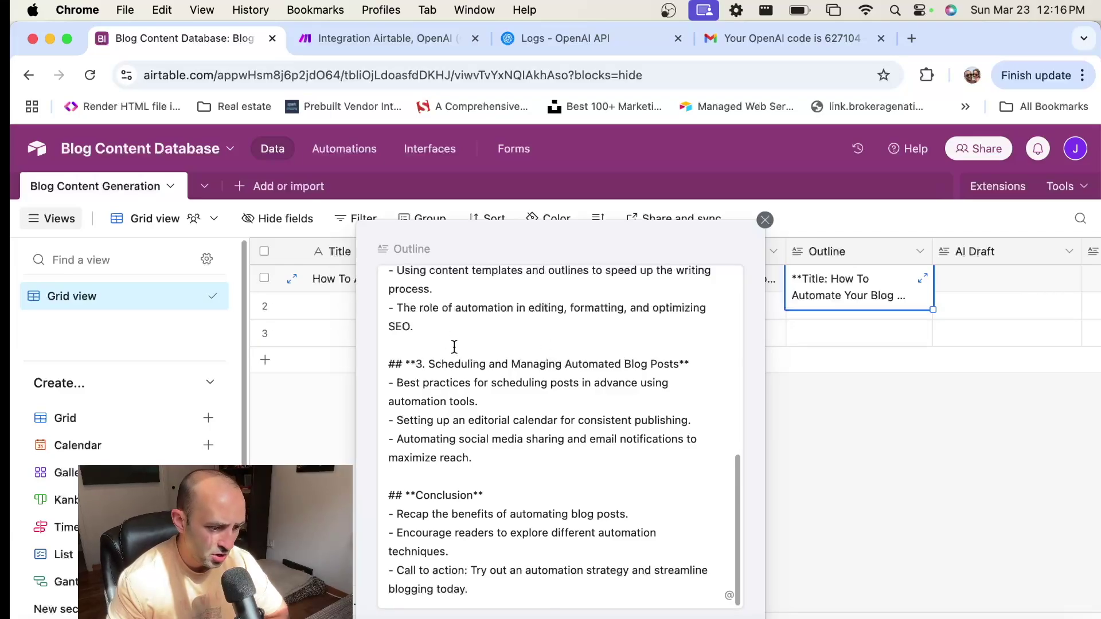
scroll(528, 373, "up", 10)
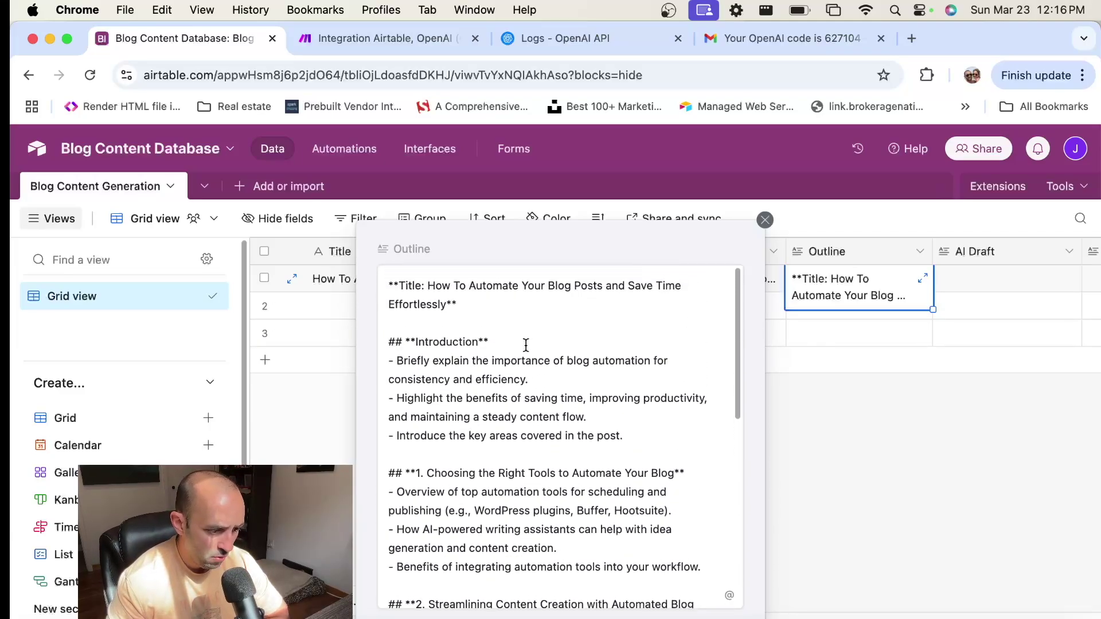
left_click(851, 431)
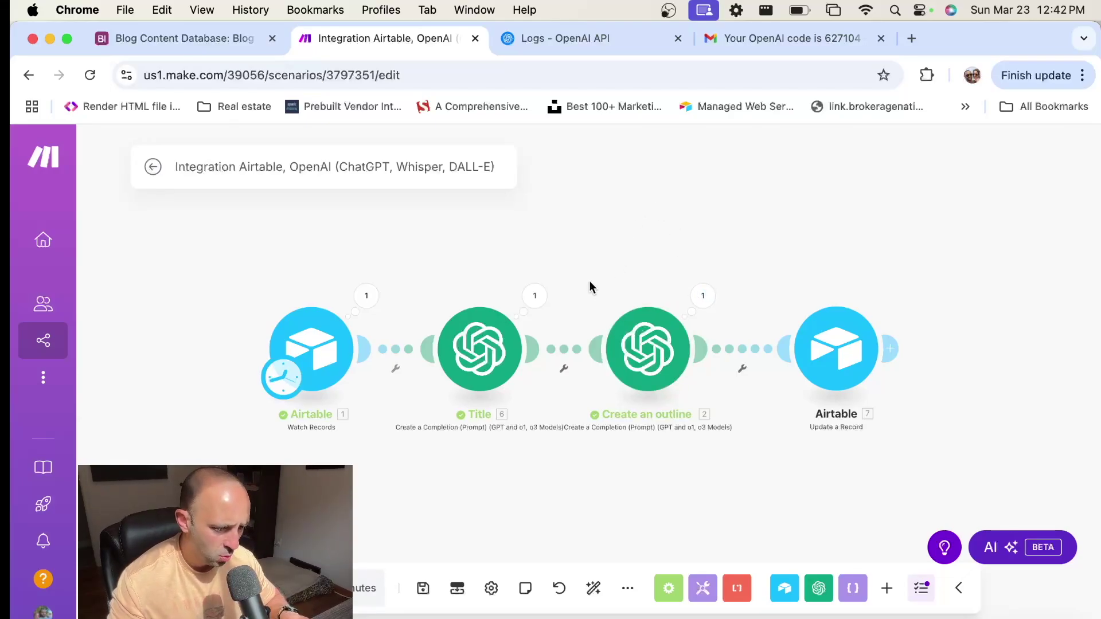
Open the Title module's settings in Make, and check the first record's title in Airtable.
left_click(487, 353)
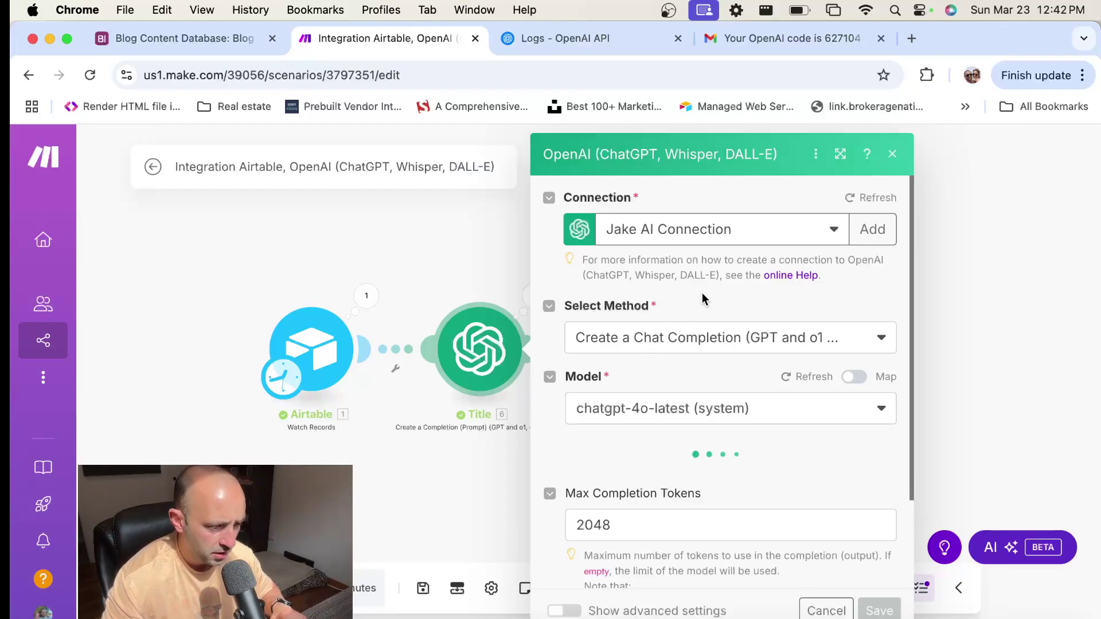
left_click(217, 47)
left_click(432, 280)
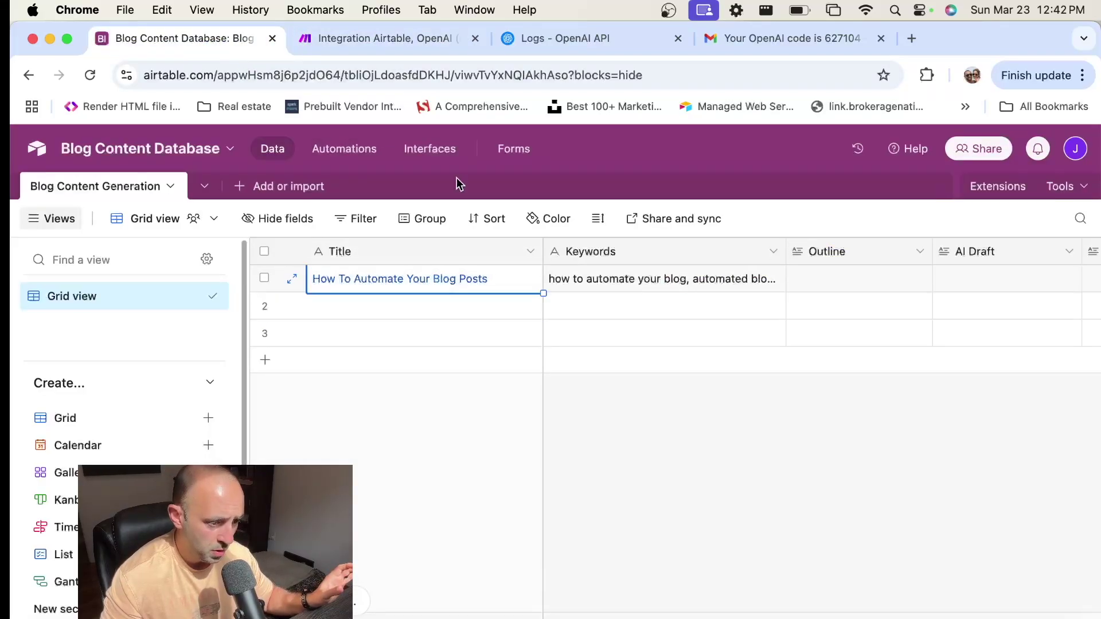
Back in Make, reword the Title module's Message 1 text to "You are an expert copywriter to provide me with a high quality titles.".
left_click(374, 39)
scroll(746, 379, "down", 5)
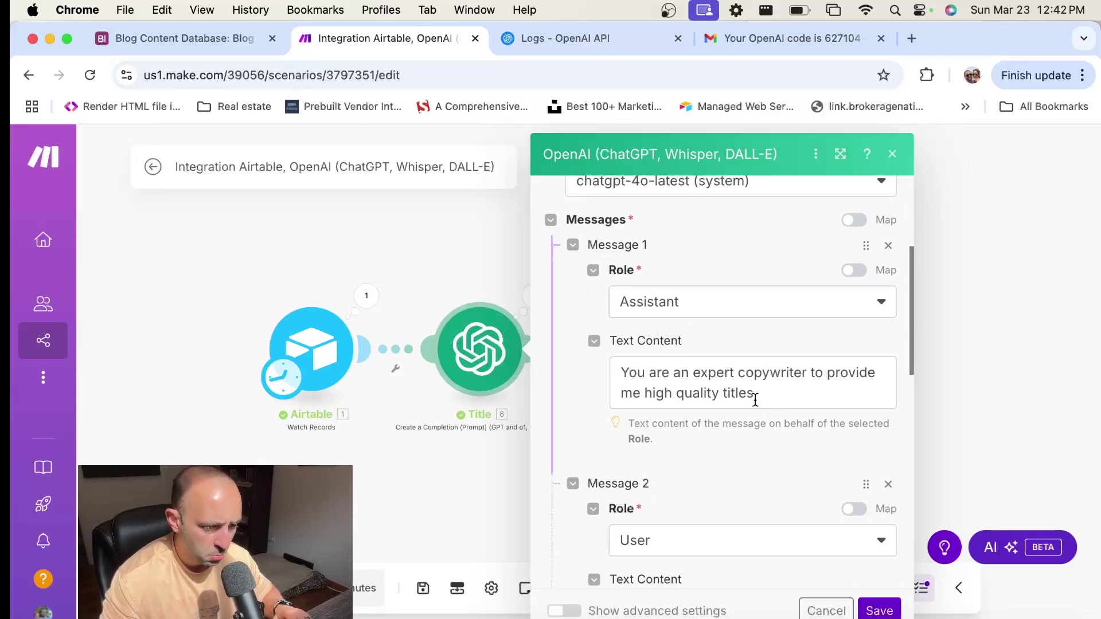
left_click(645, 391)
type("with ")
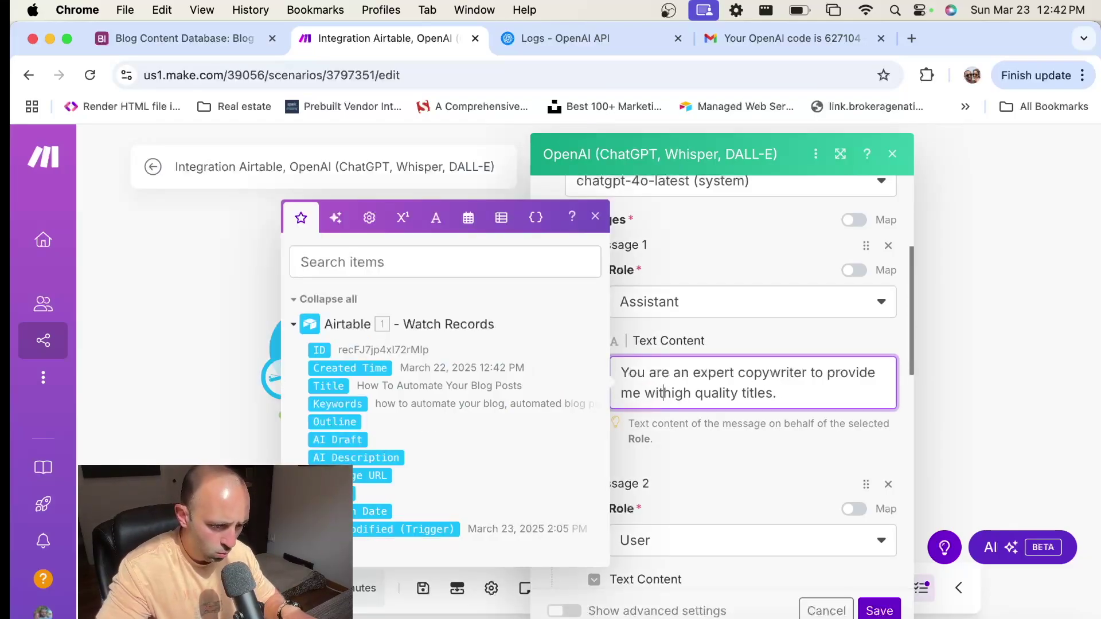
type("a")
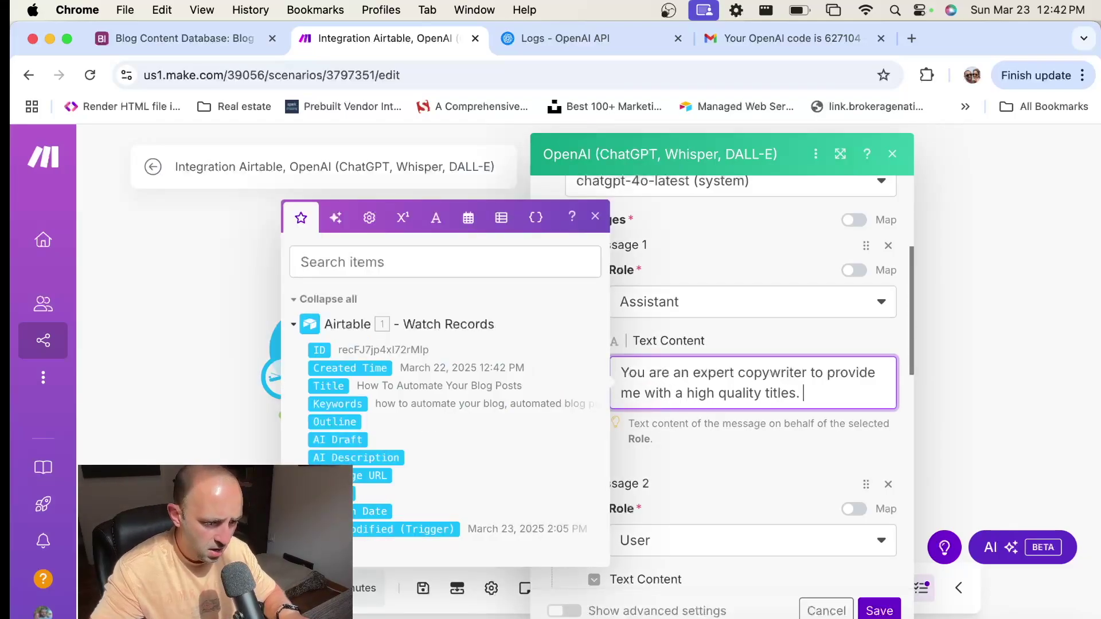
left_click(850, 432)
Examine the Title module's Message 2 user prompt, including its mapped Title and Keywords, character limit and title-only instruction.
scroll(851, 402, "down", 3)
scroll(723, 457, "down", 3)
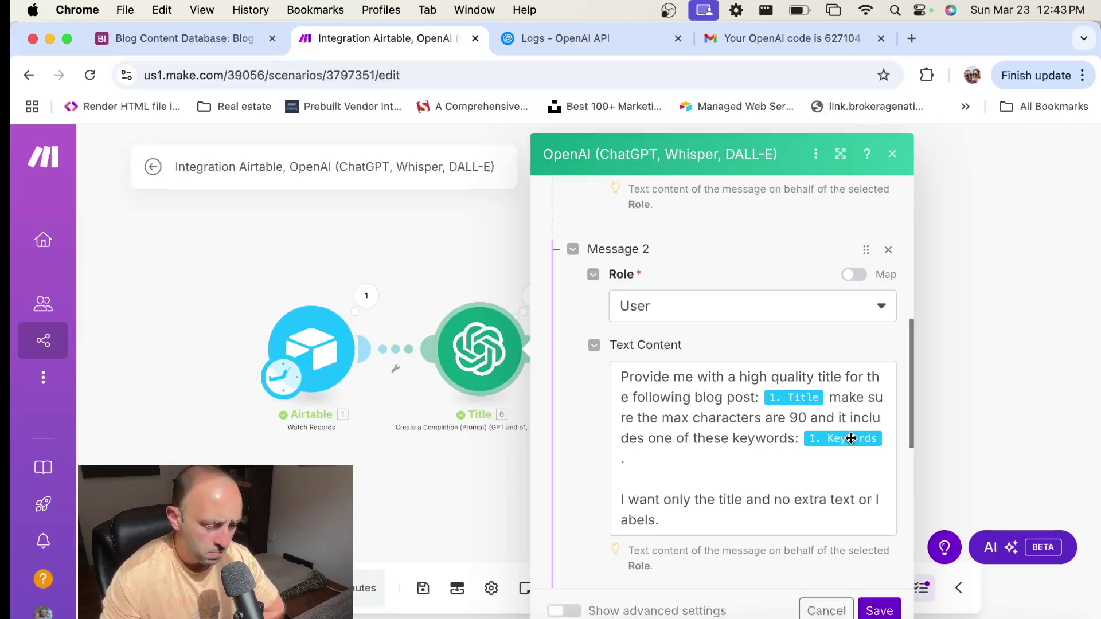
scroll(714, 476, "down", 2)
scroll(715, 476, "down", 1)
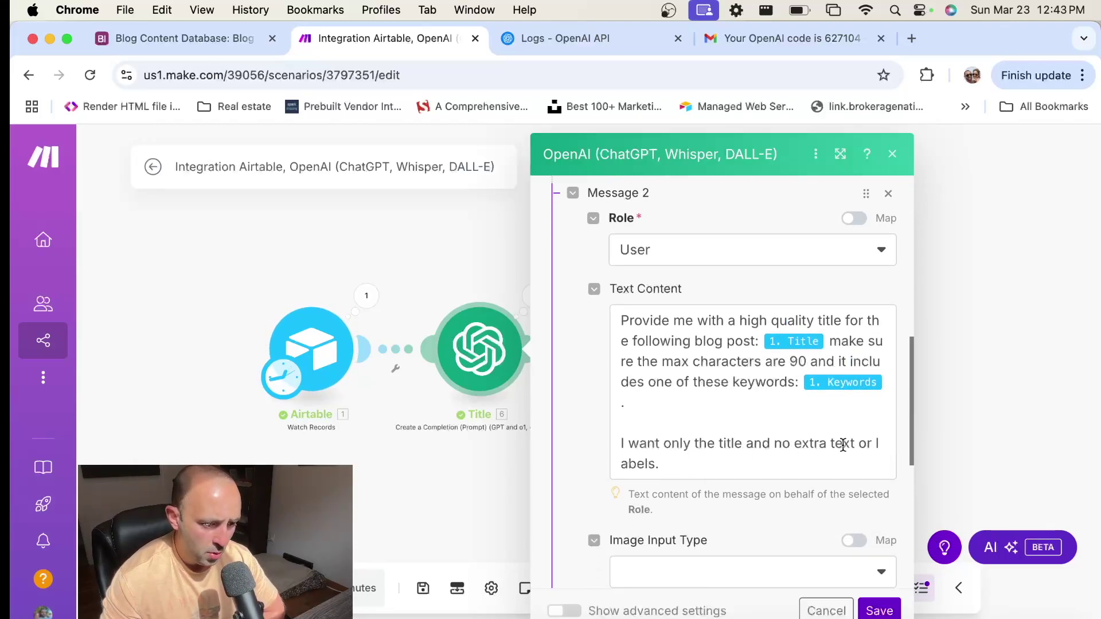
left_click(689, 452)
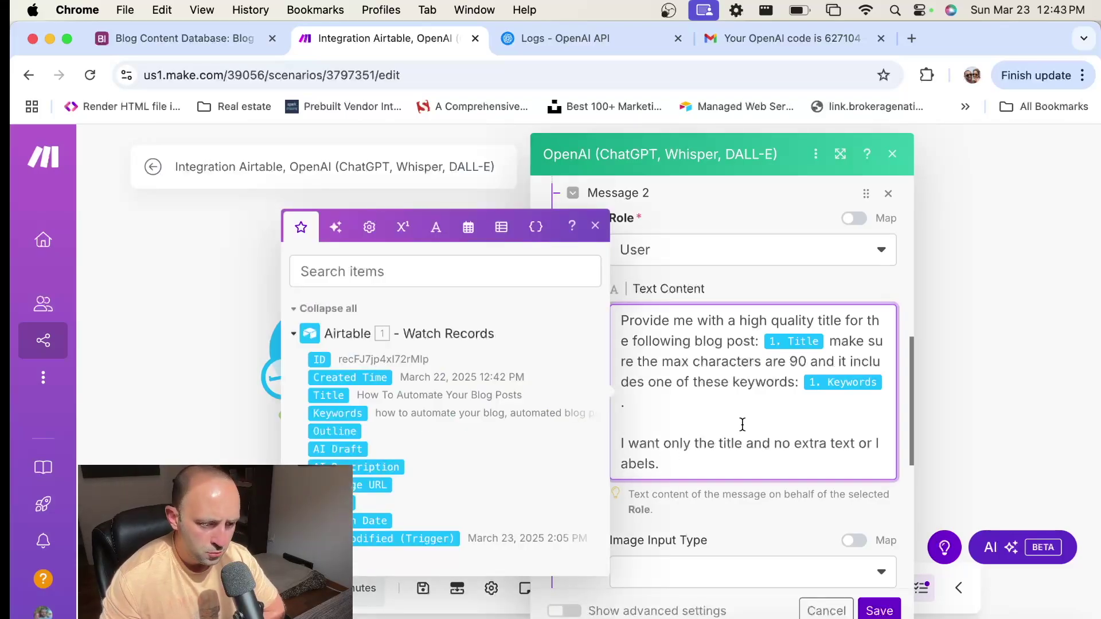
scroll(743, 424, "down", 3)
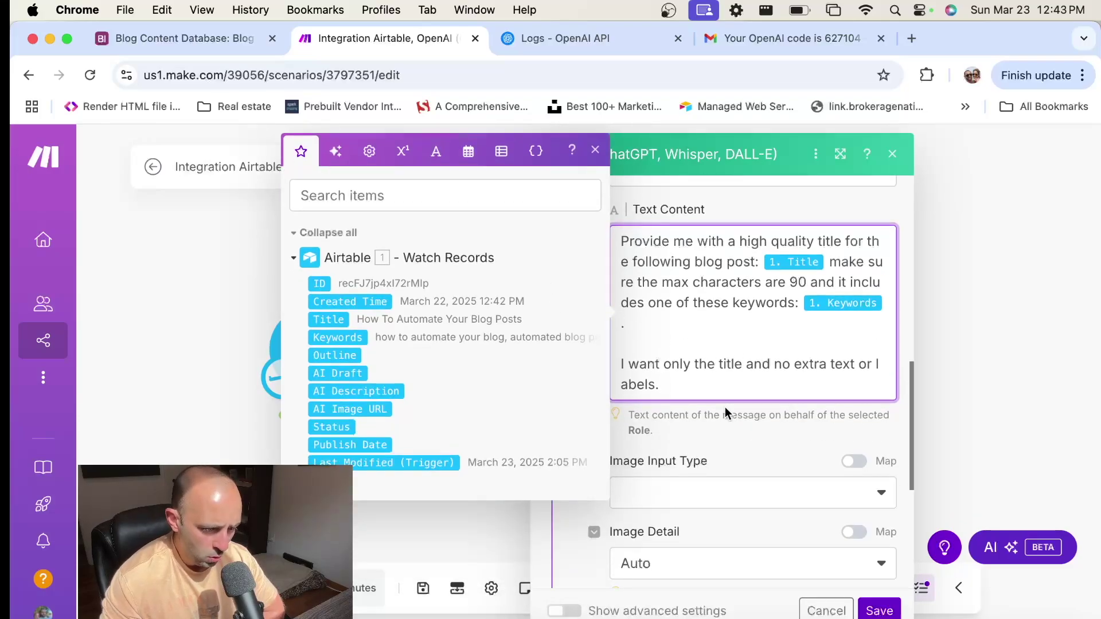
Save the Title module, and open the Create an outline module's settings to its Message 1 and Message 2 prompts.
left_click(879, 610)
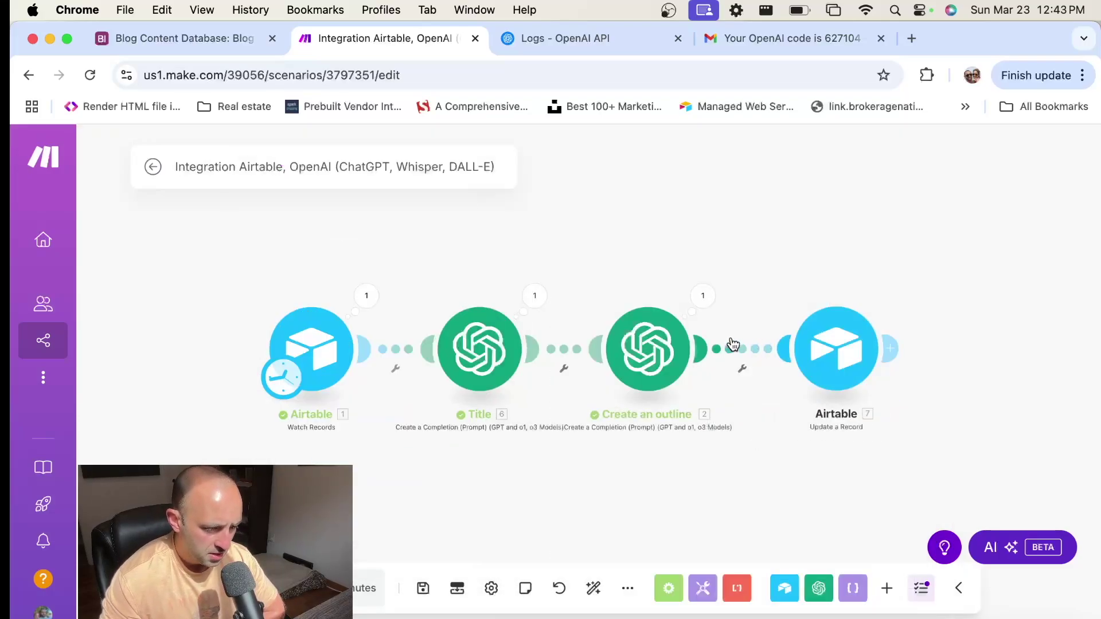
left_click(648, 356)
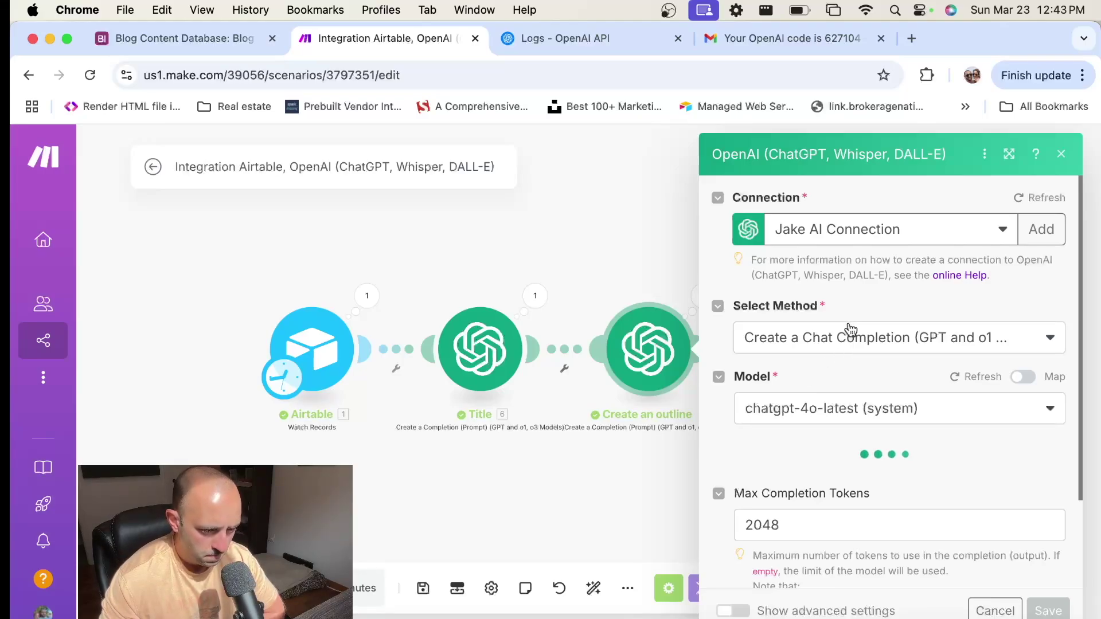
scroll(850, 329, "down", 5)
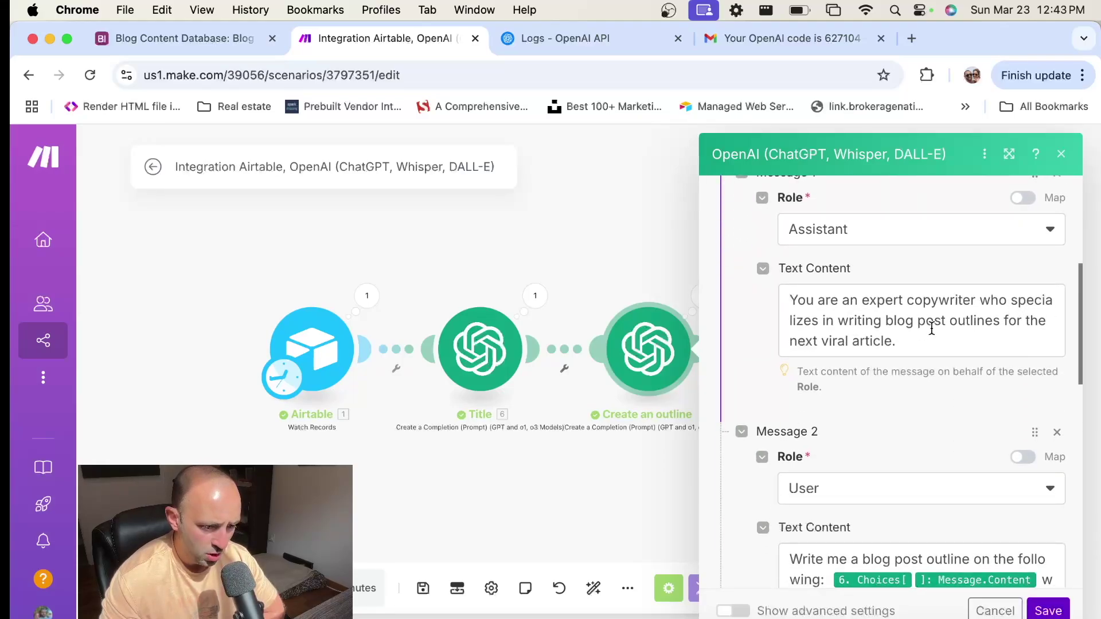
scroll(916, 338, "down", 2)
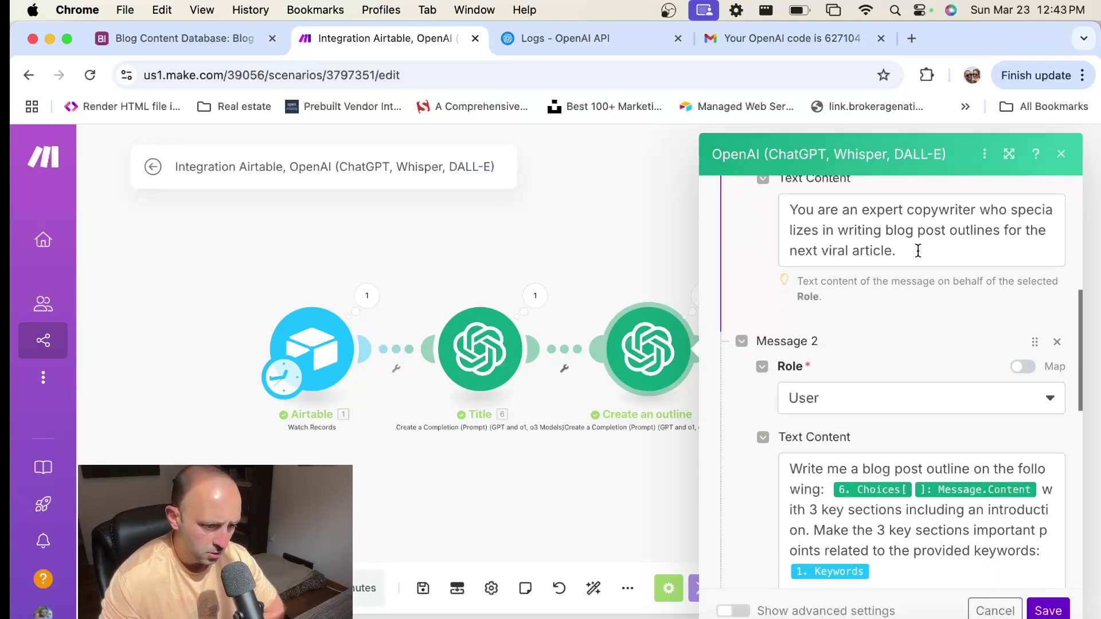
scroll(925, 251, "down", 3)
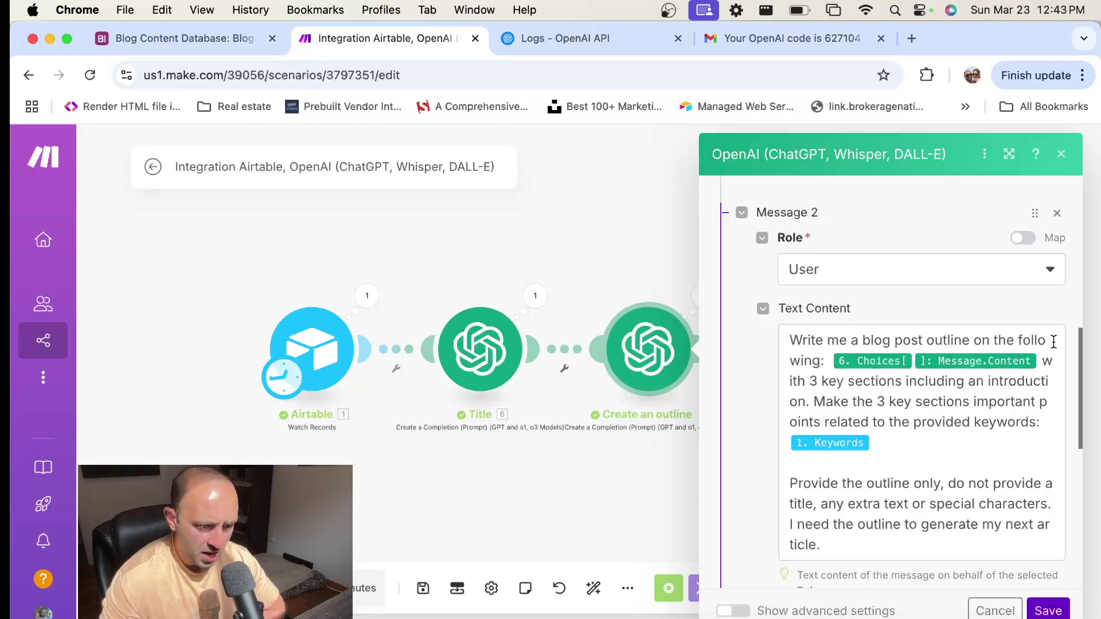
Insert the Title module's Choices[]: Message value before the mapped Message.Content in Message 2, expand the Message fields, and save the outline module.
left_click(833, 360)
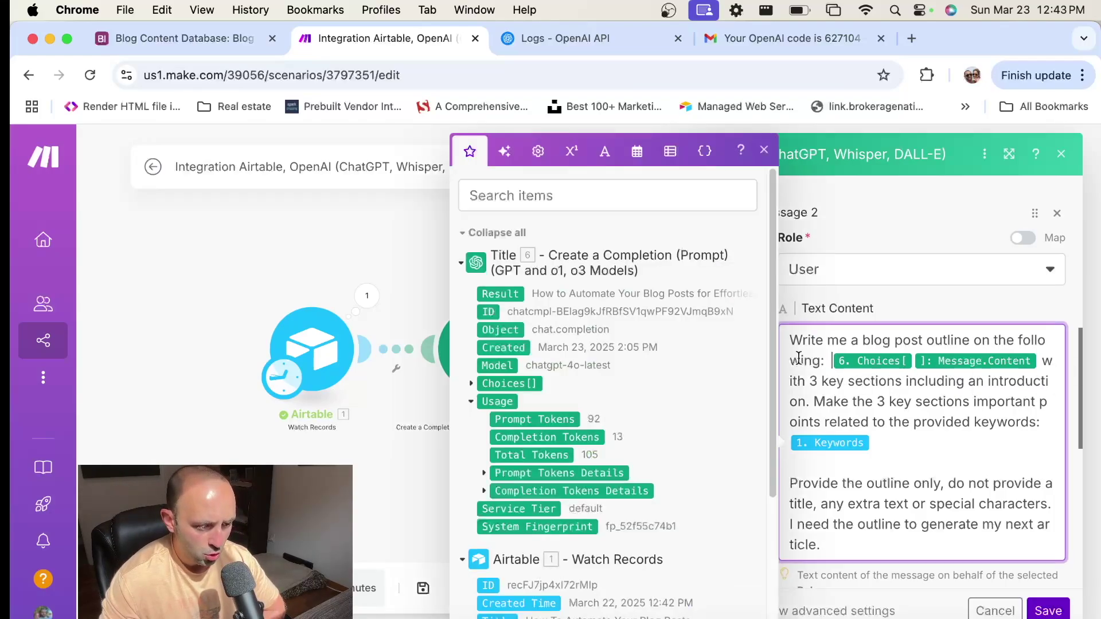
left_click(472, 384)
left_click(486, 475)
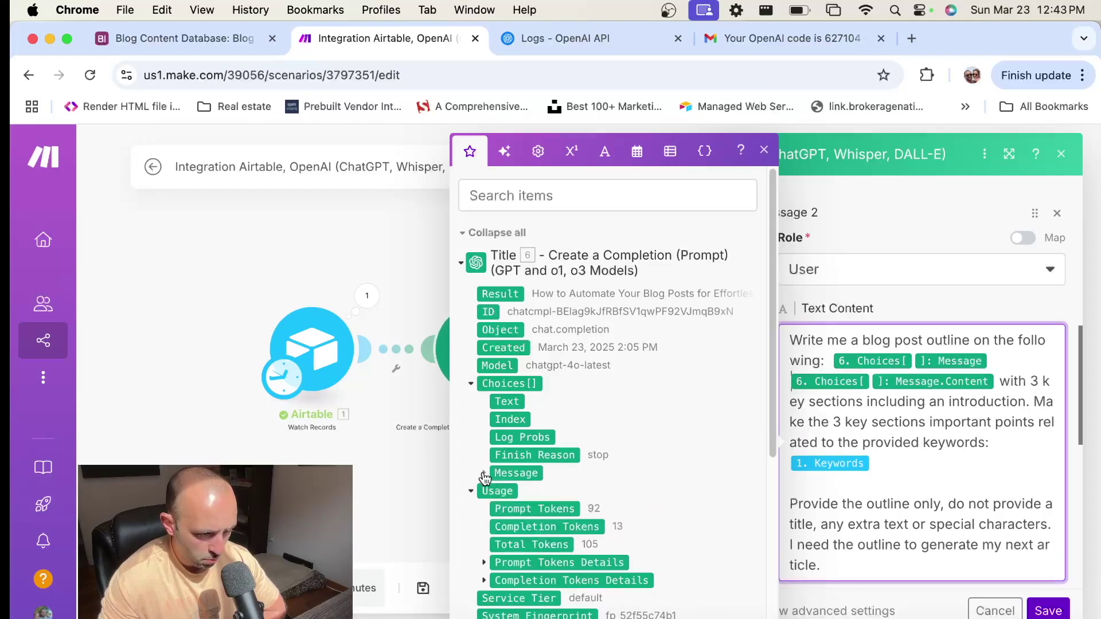
left_click(483, 473)
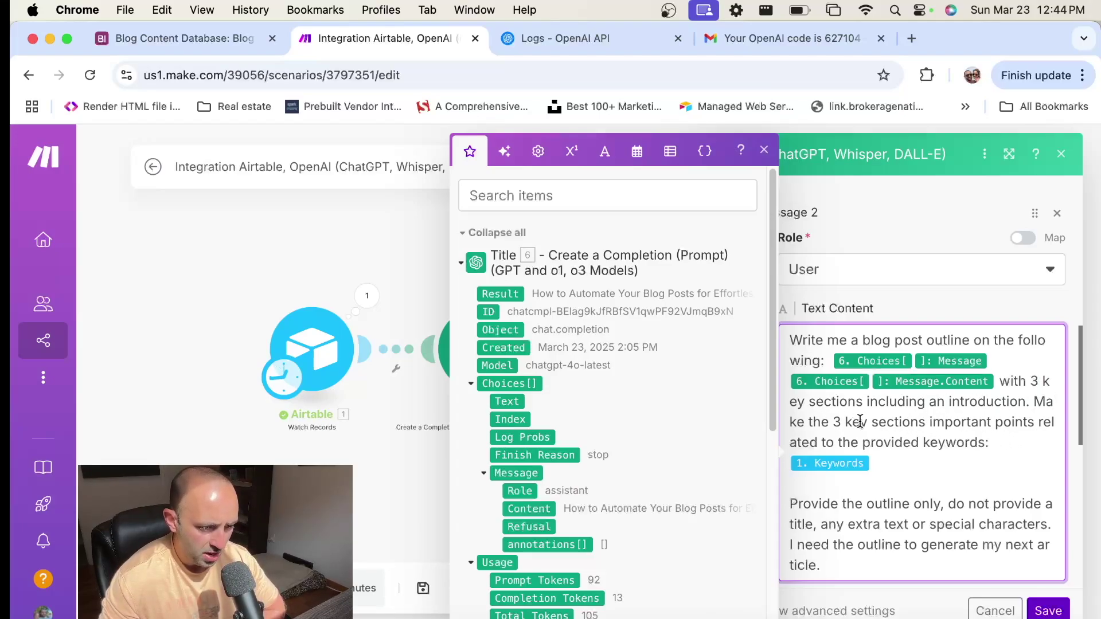
left_click(766, 150)
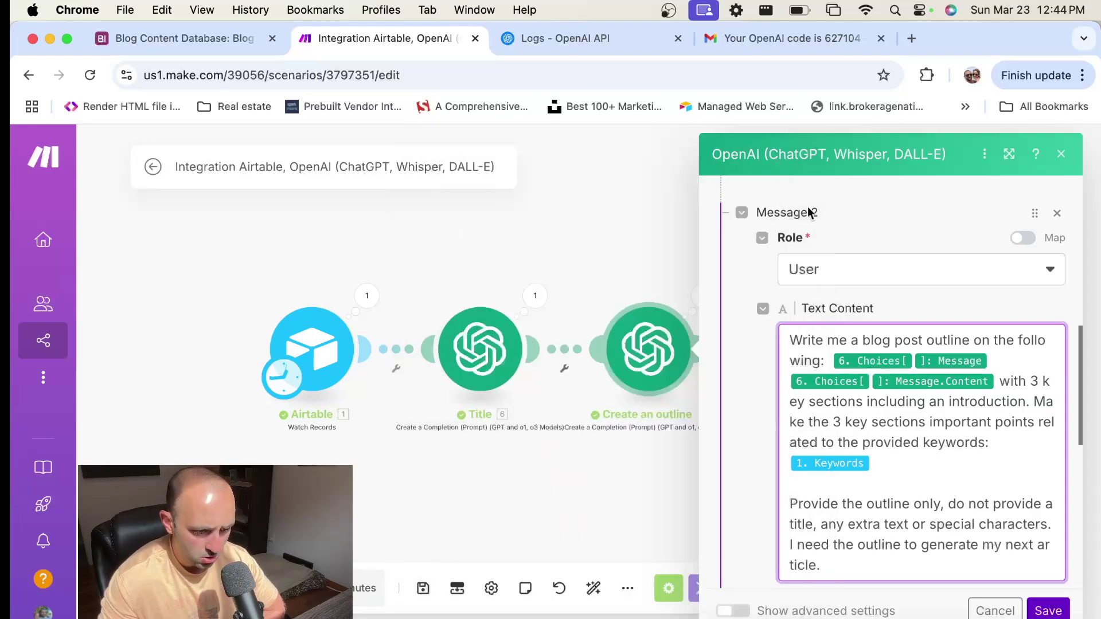
scroll(978, 410, "down", 5)
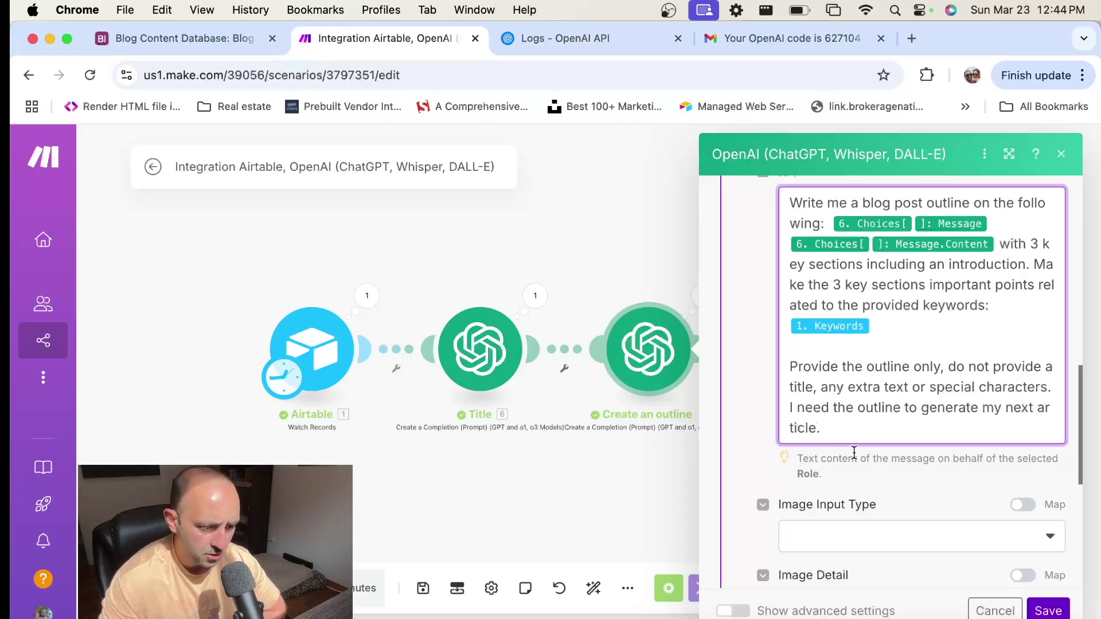
left_click(854, 425)
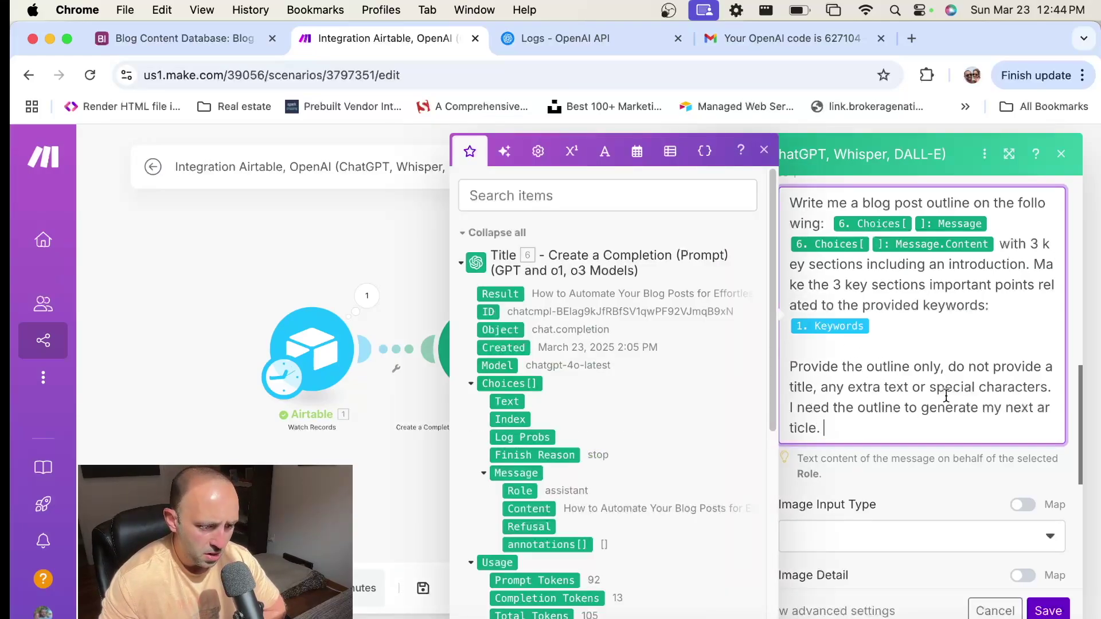
left_click(1049, 611)
Open the Create an outline module's last run output and read its full Result text from introduction to conclusion.
left_click(713, 307)
scroll(929, 381, "down", 2)
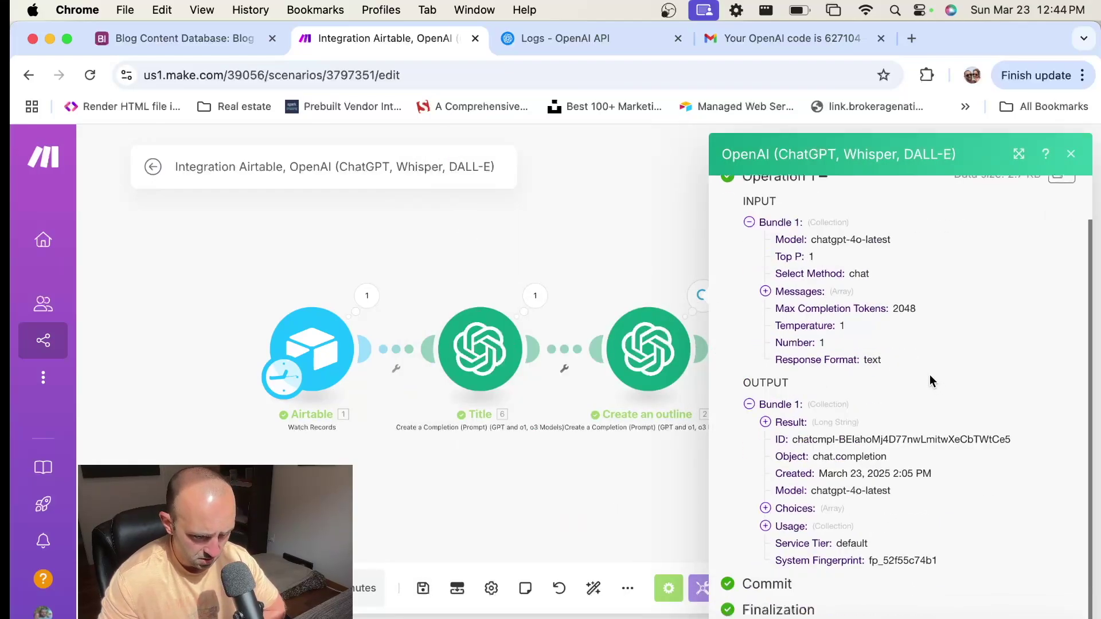
left_click(773, 423)
scroll(831, 402, "down", 4)
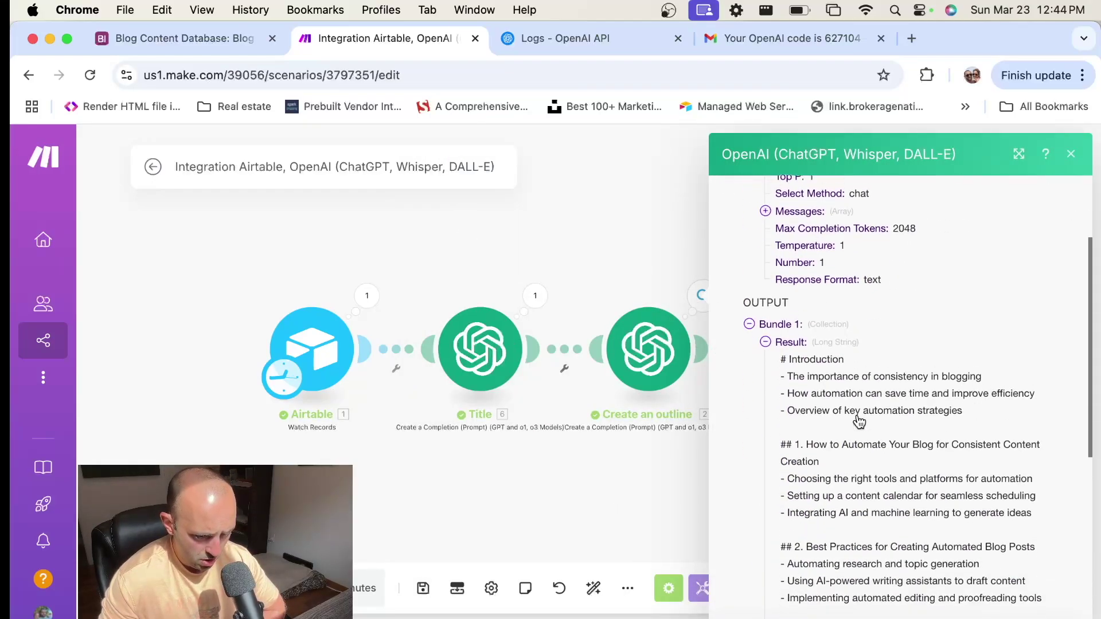
scroll(886, 415, "down", 2)
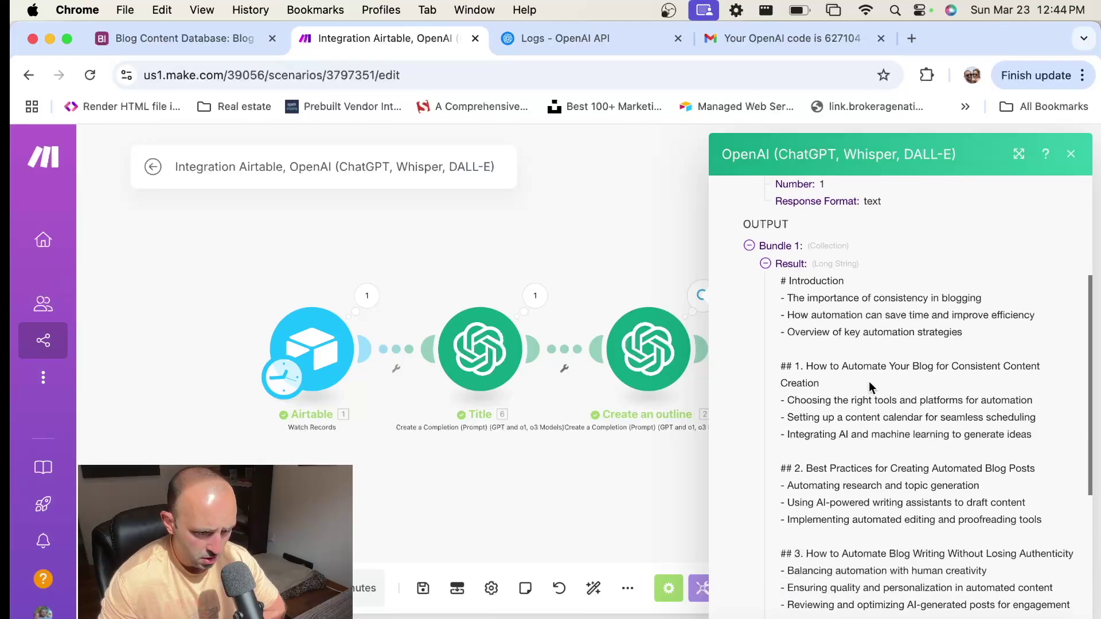
scroll(850, 379, "down", 8)
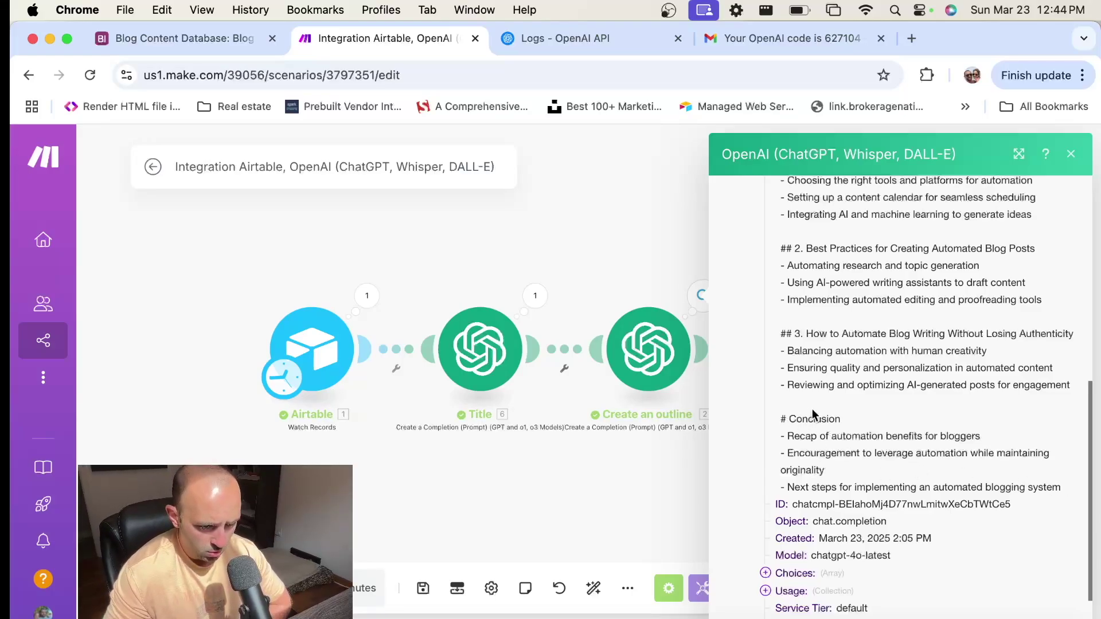
scroll(806, 402, "up", 2)
scroll(803, 397, "up", 7)
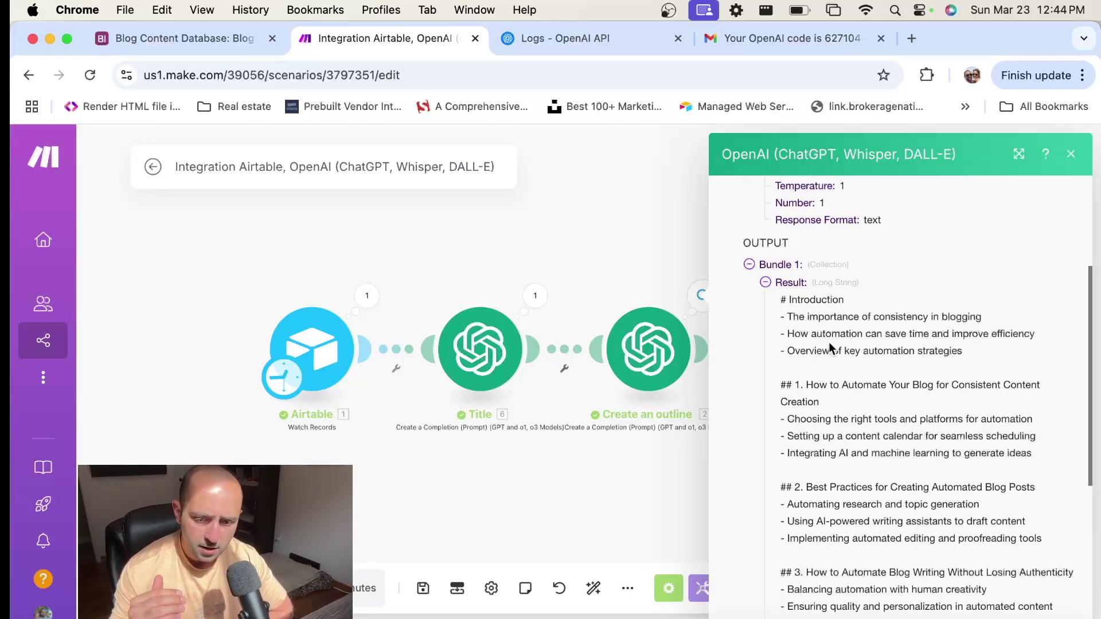
left_click(655, 241)
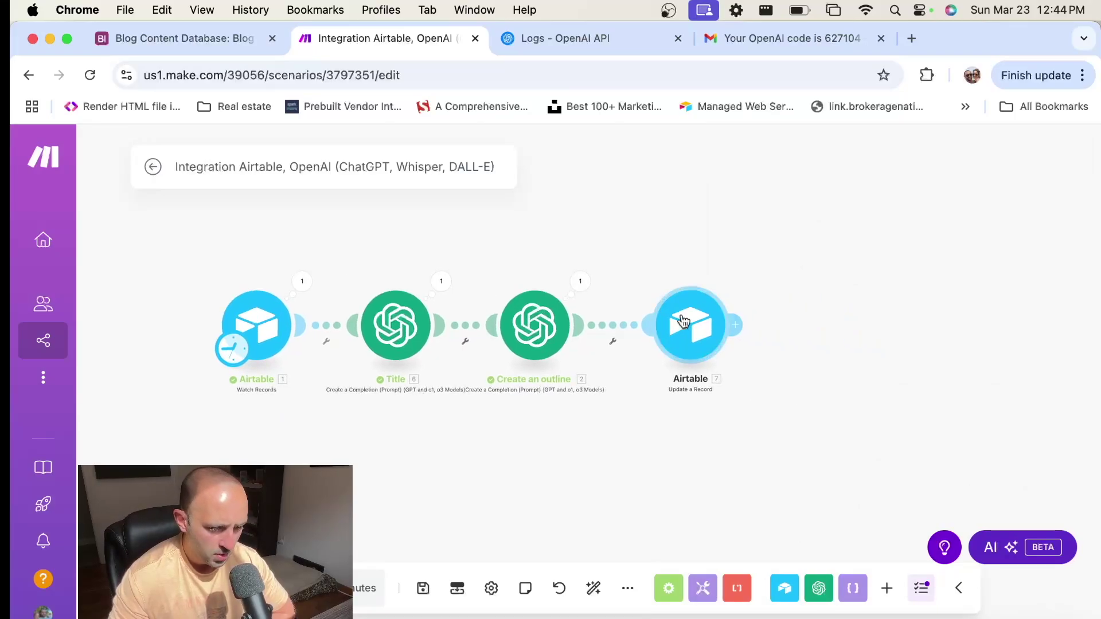
Check the Outline and AI Draft columns in Airtable, and delete the Airtable Update a Record module from the end of the Make scenario.
left_click_drag(668, 312, 784, 326)
left_click(172, 39)
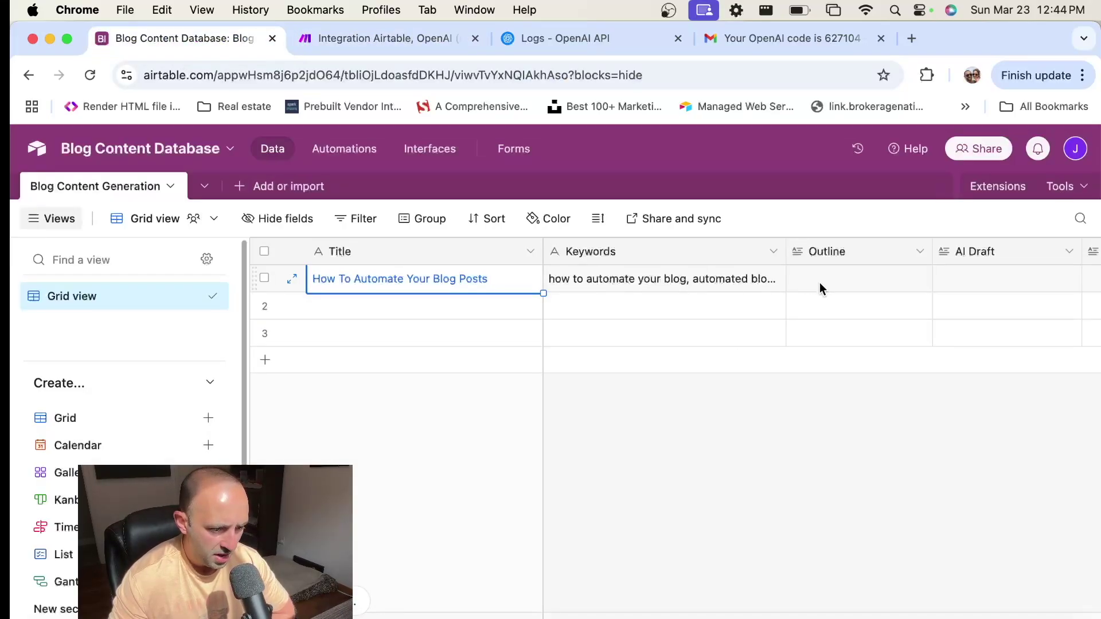
left_click(375, 39)
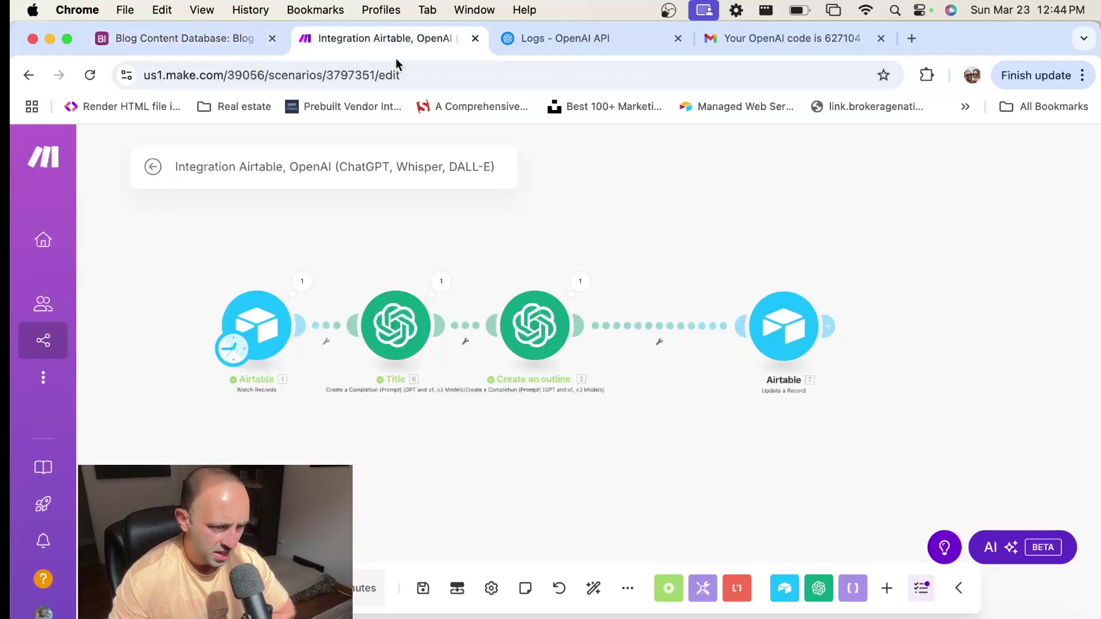
right_click(781, 328)
left_click(864, 533)
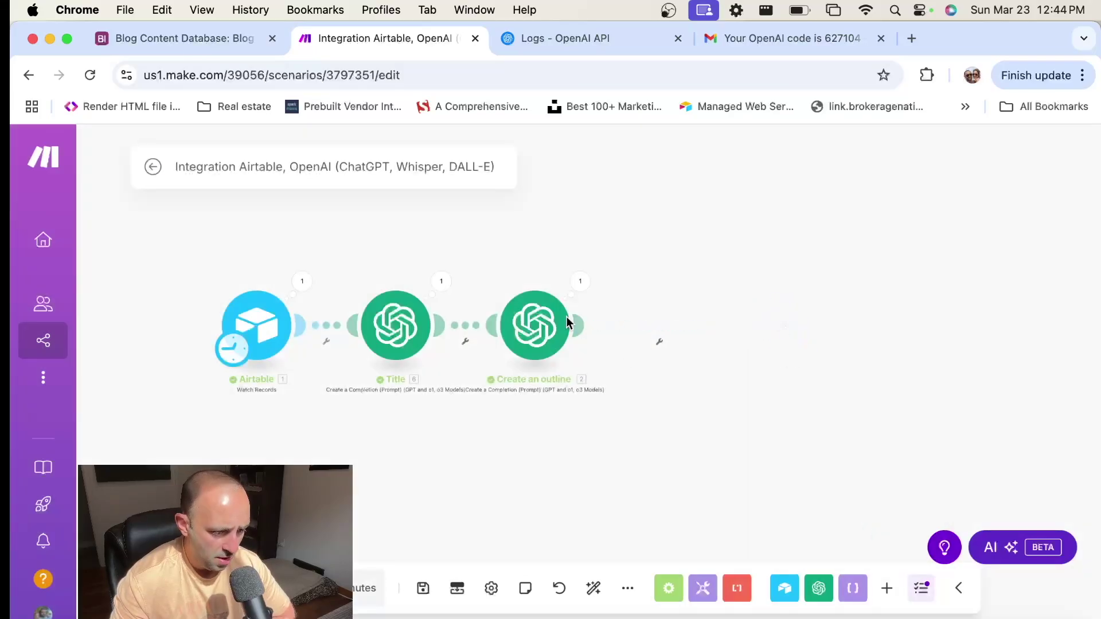
Add an OpenAI Create a Completion (Prompt) module after the Create an outline module.
left_click(583, 326)
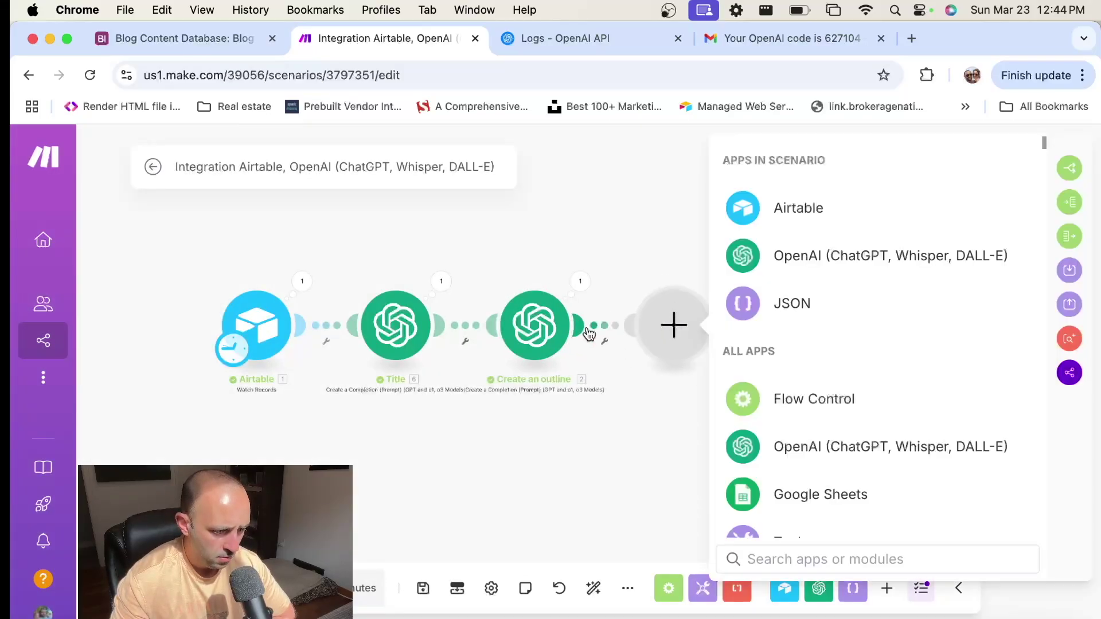
left_click(839, 255)
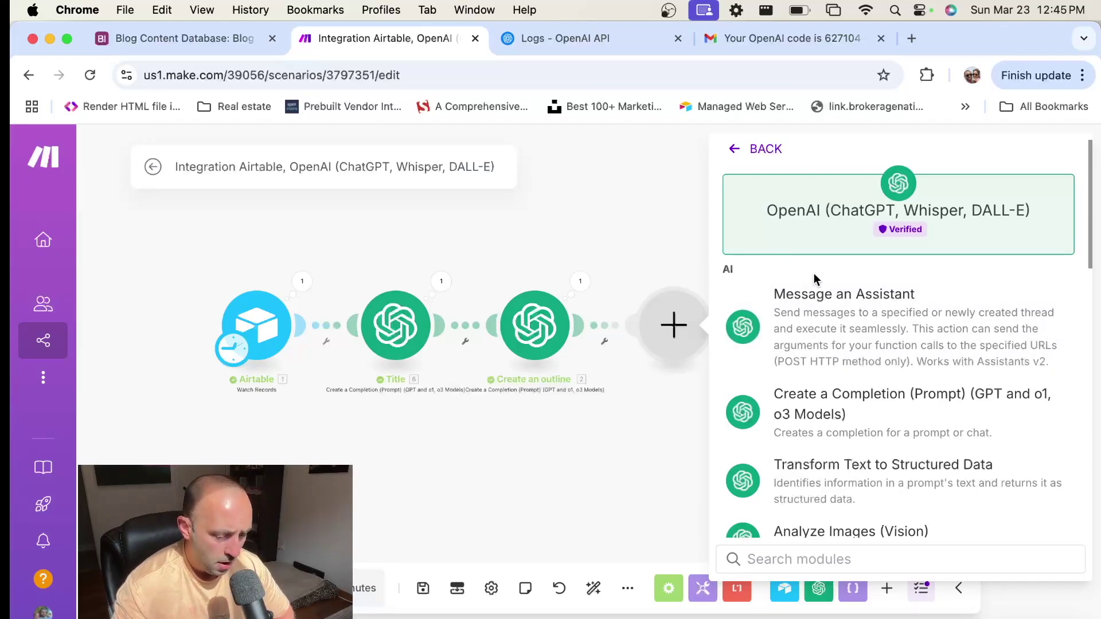
left_click(869, 421)
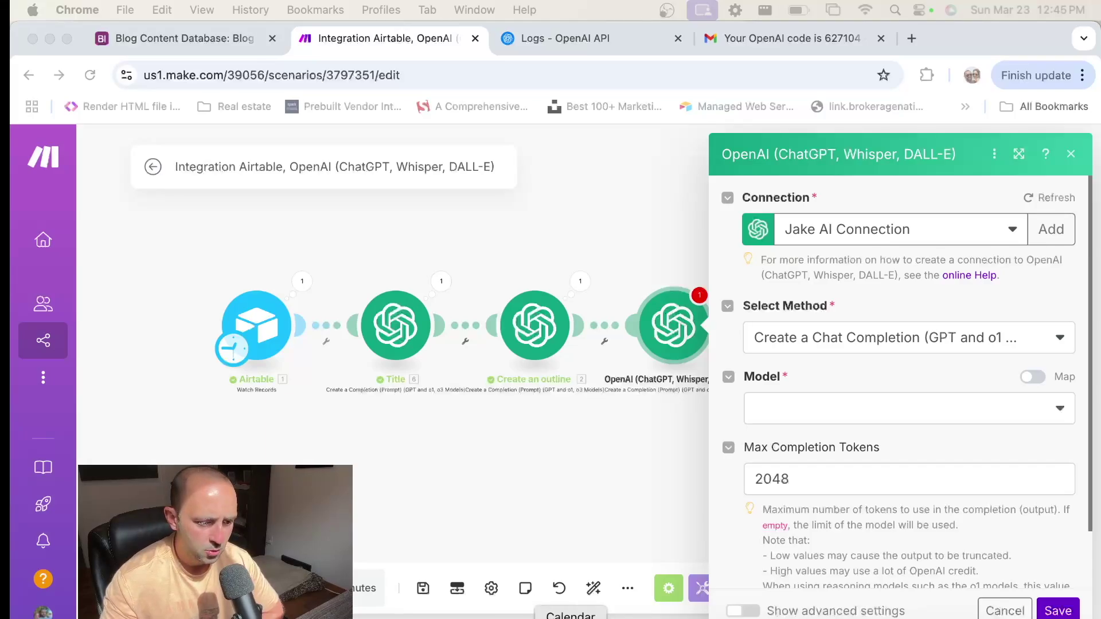
Set the new OpenAI module's model to chatgpt-4o-latest (system).
left_click(840, 411)
scroll(855, 505, "down", 10)
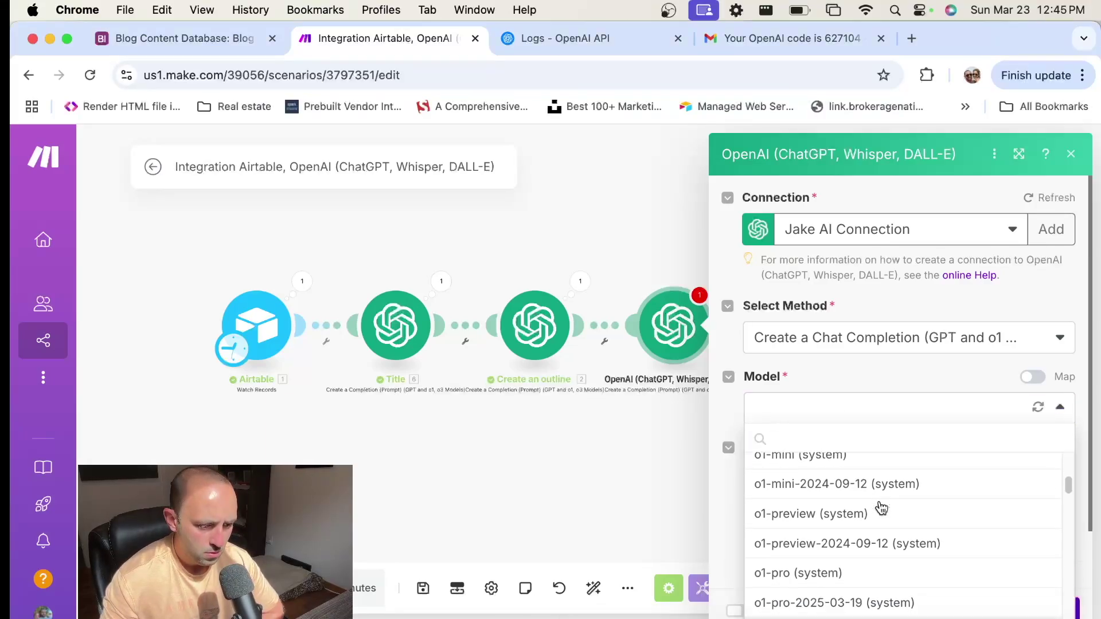
scroll(854, 521, "up", 3)
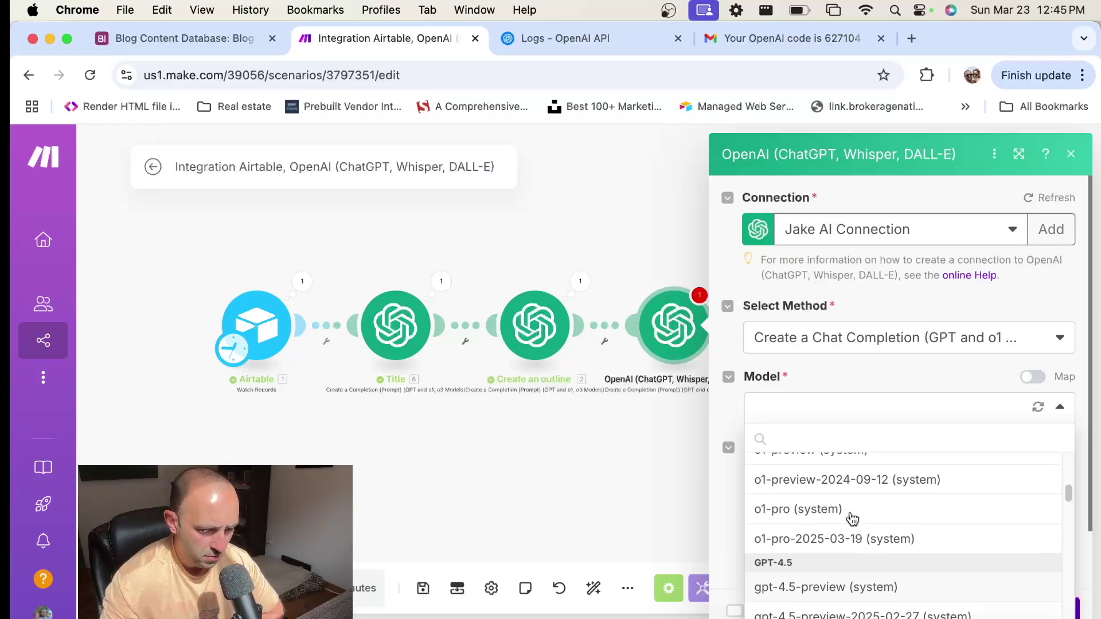
scroll(854, 519, "down", 4)
scroll(853, 519, "down", 2)
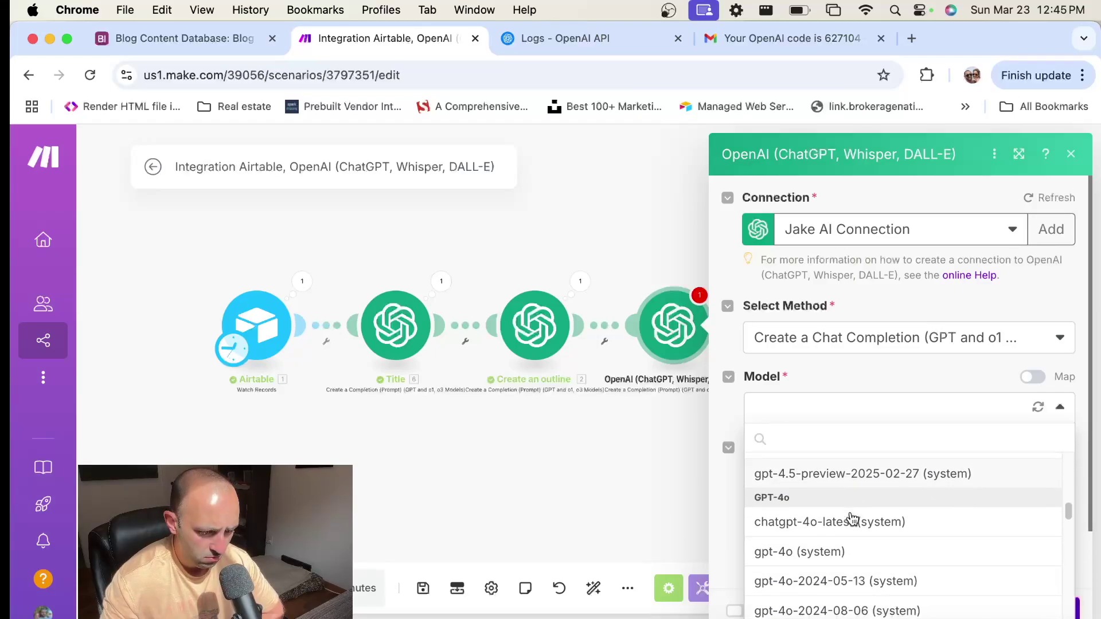
left_click(847, 521)
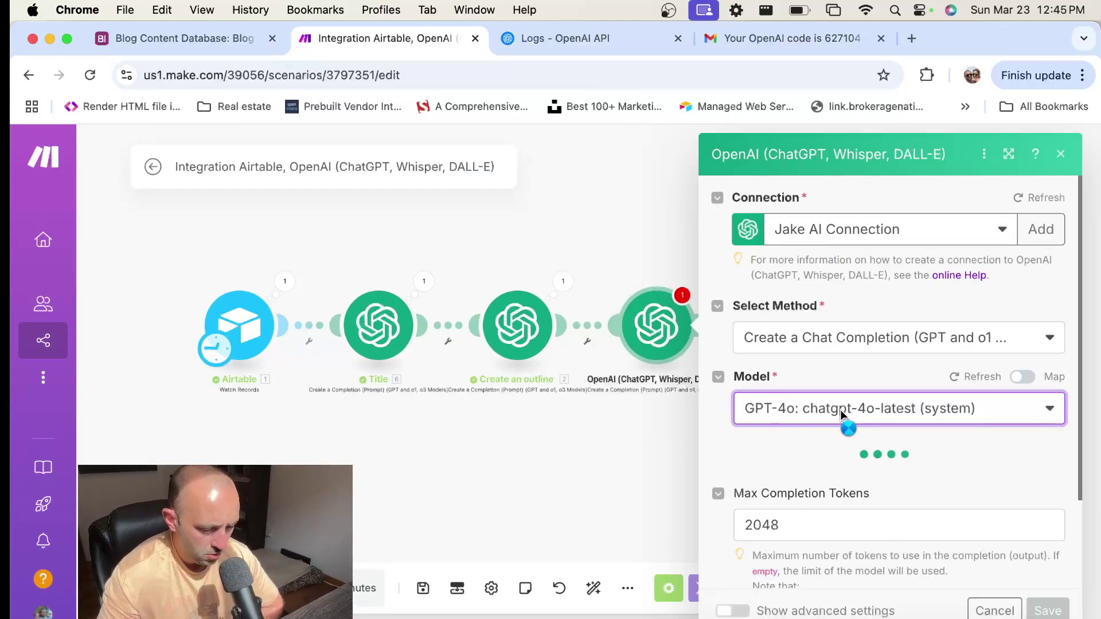
Add Message 1 to the new OpenAI module and set its role to Assistant.
scroll(843, 413, "down", 2)
left_click(806, 421)
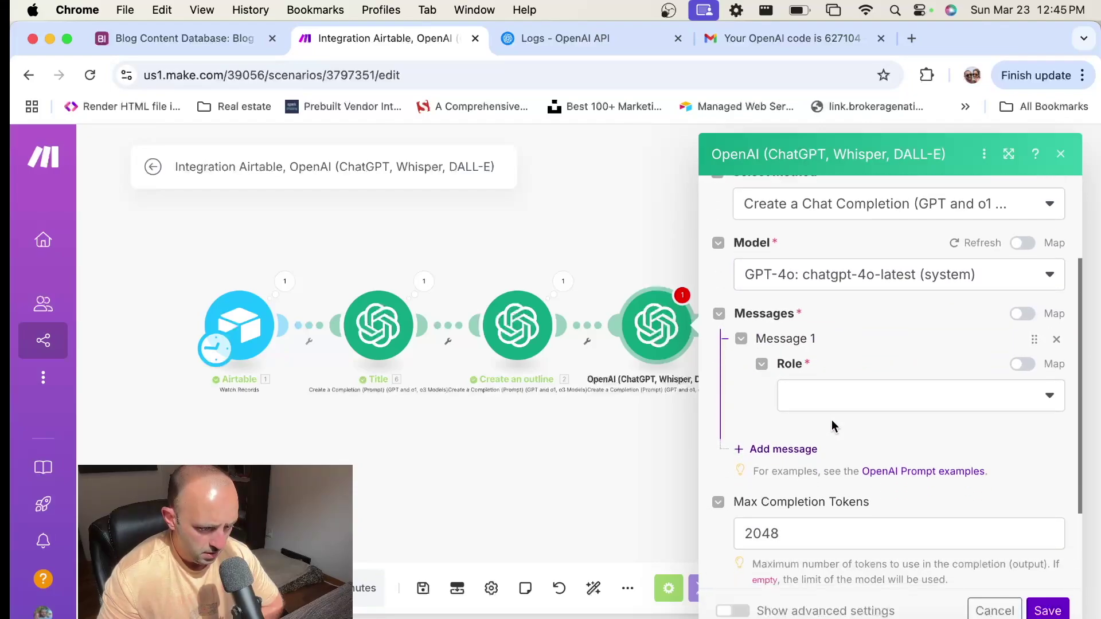
left_click(832, 396)
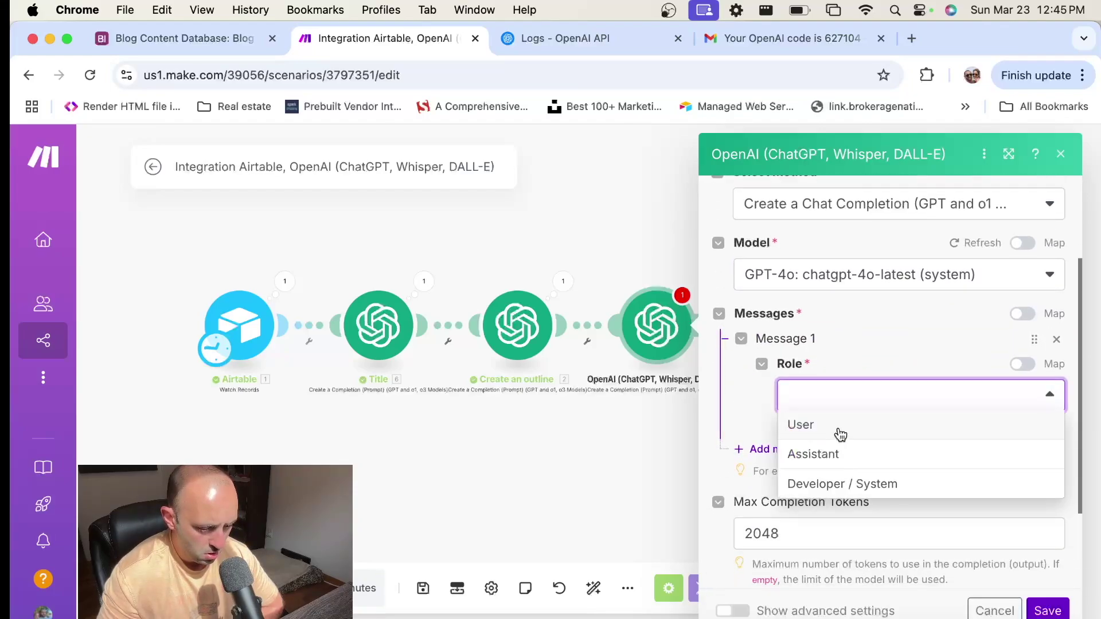
left_click(835, 456)
Fill Message 1's text content with "You are an expert copywriter for writing high quality SEO friendly blog posts on automation.".
left_click(859, 463)
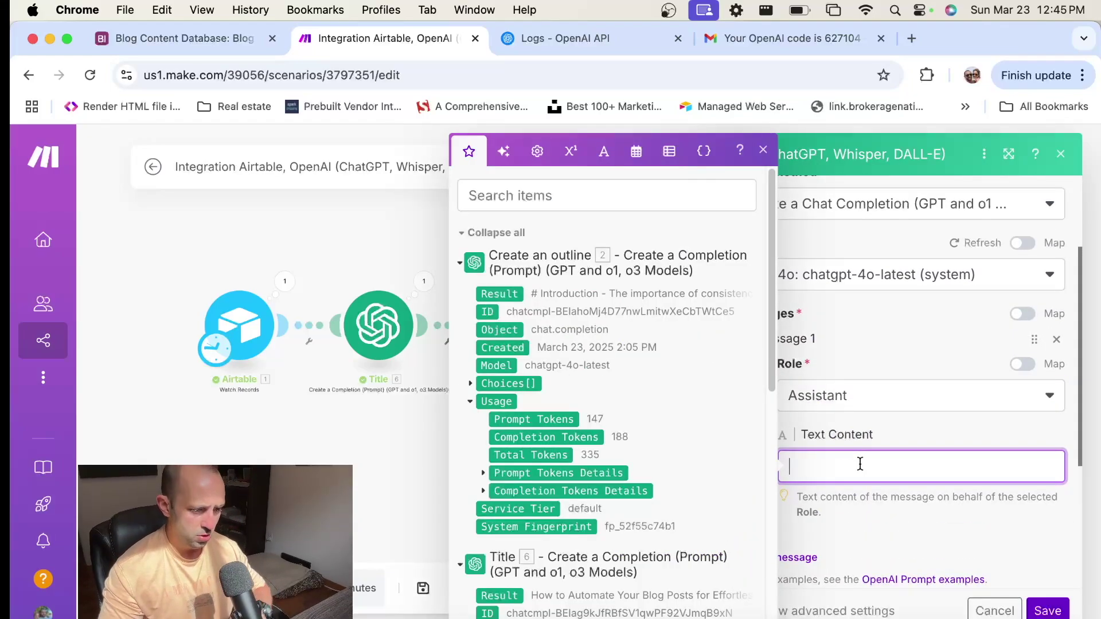
type("y")
key("BackSpace")
type("You are an")
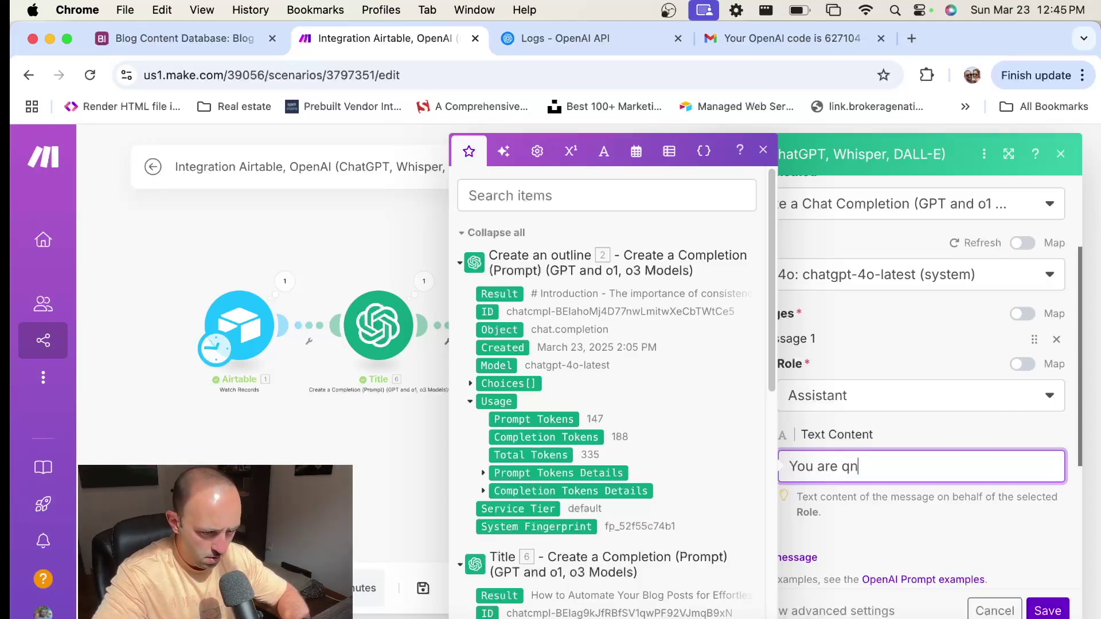
type(" expert copywriter for")
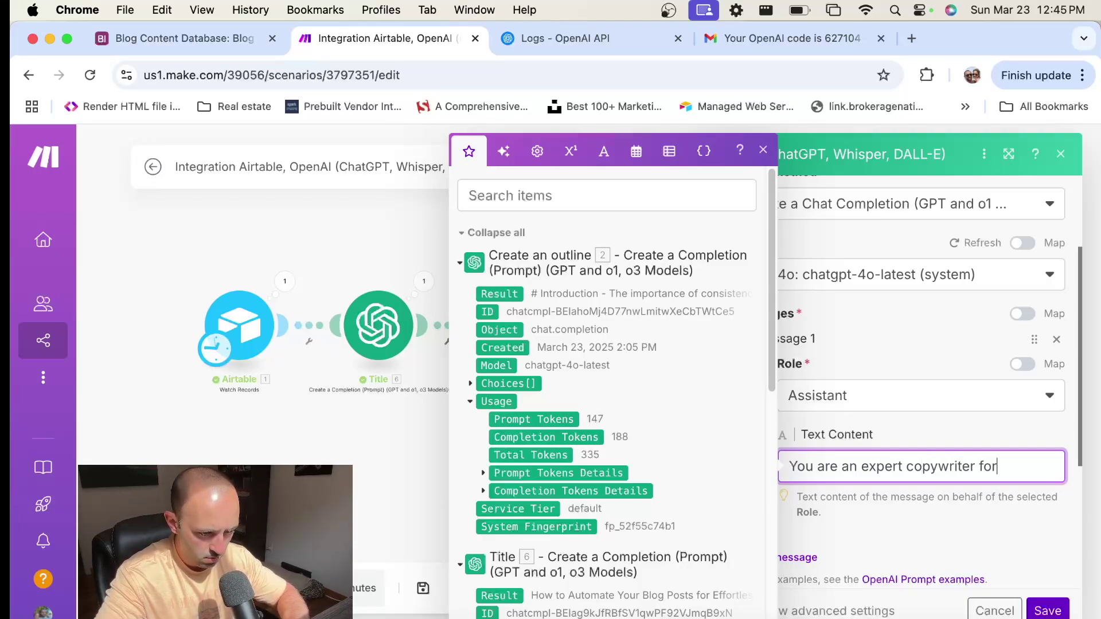
type("ing high q")
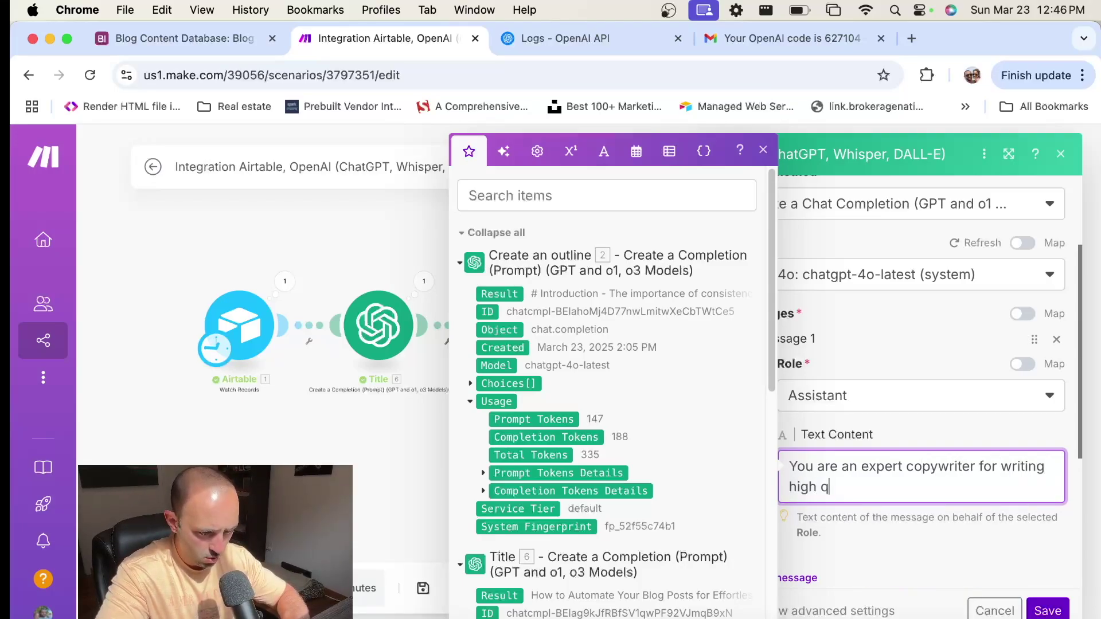
type("uality SEO ")
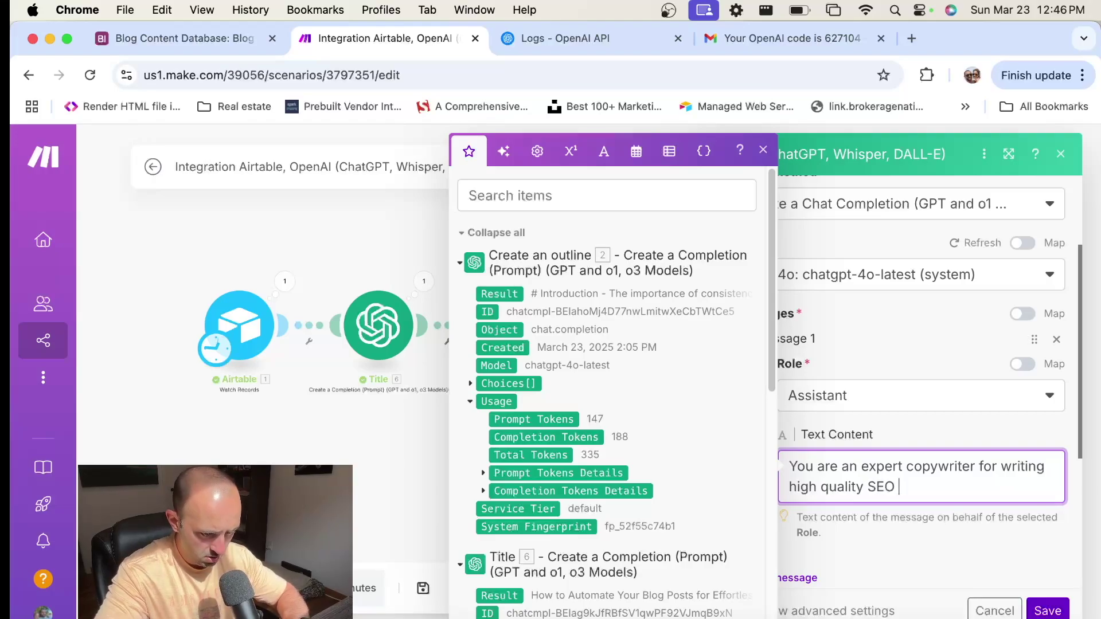
type("friendly blog po")
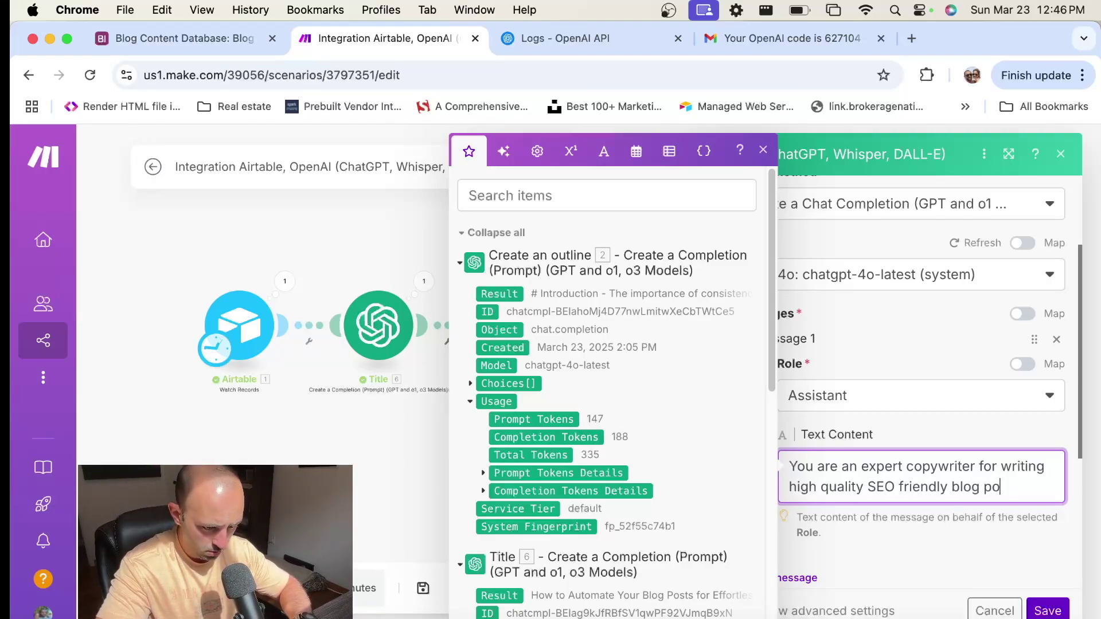
type("sts on a")
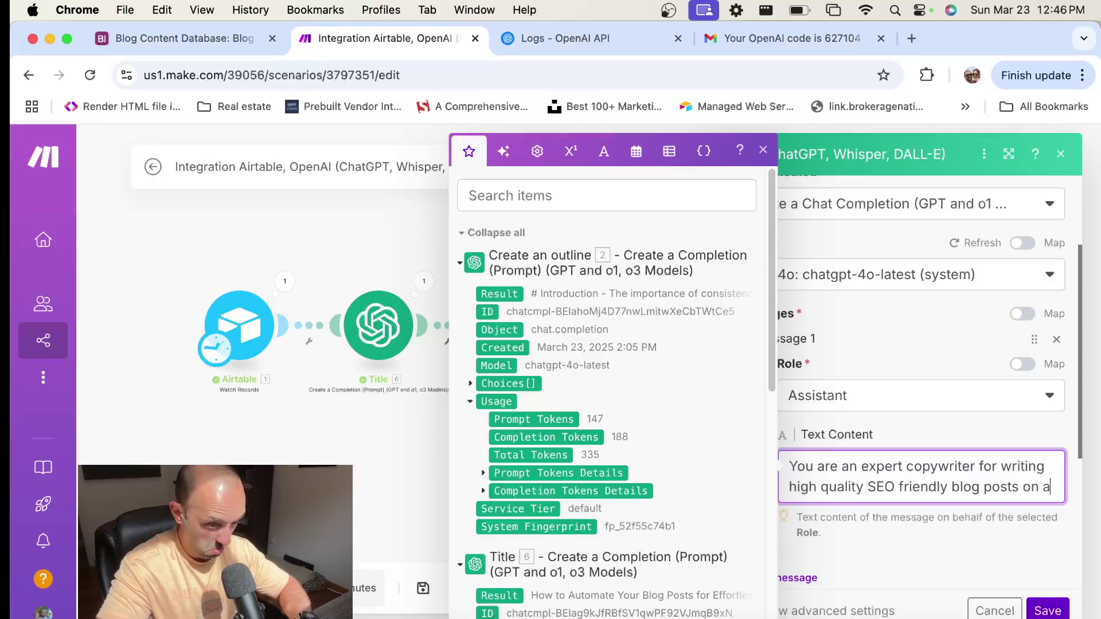
type("utomation.")
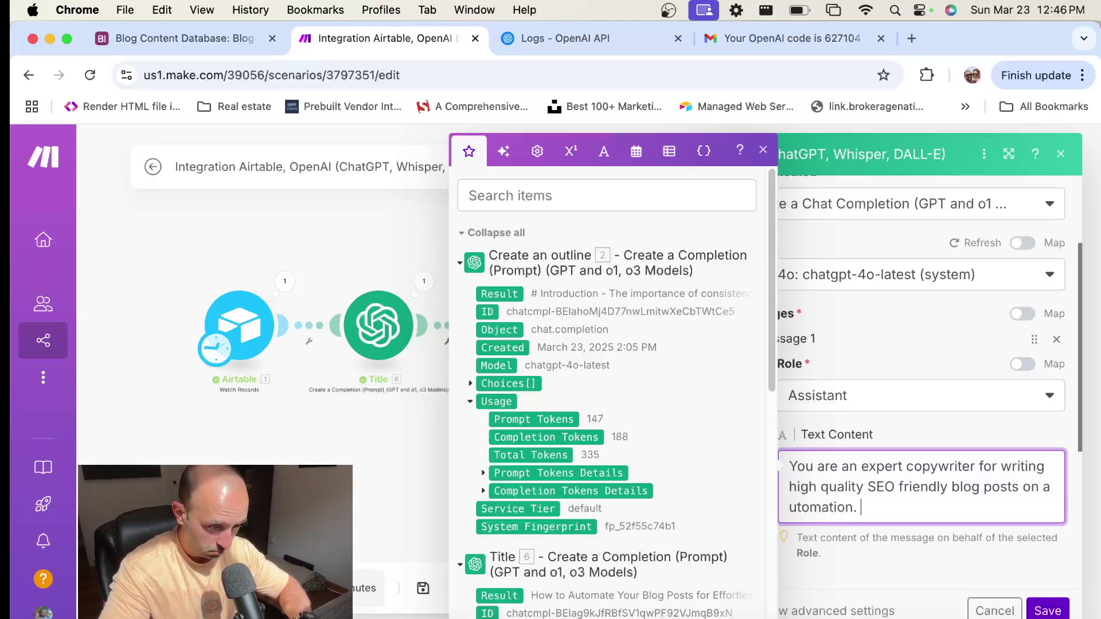
Add Message 2 to the OpenAI module and set its role to User.
scroll(938, 412, "down", 5)
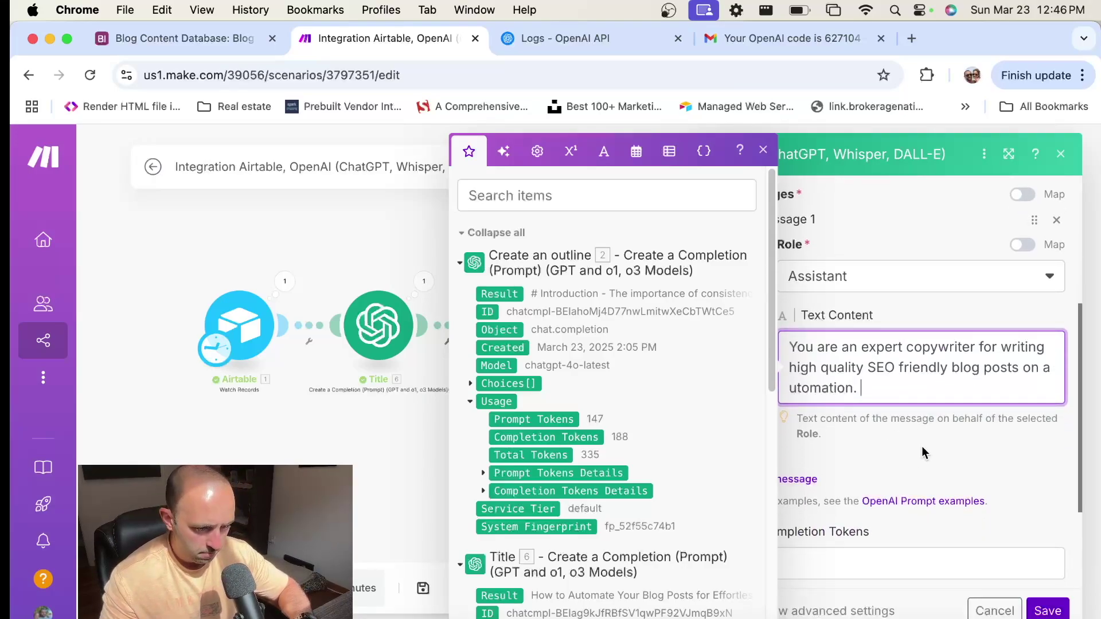
left_click(922, 446)
scroll(857, 353, "down", 1)
left_click(785, 443)
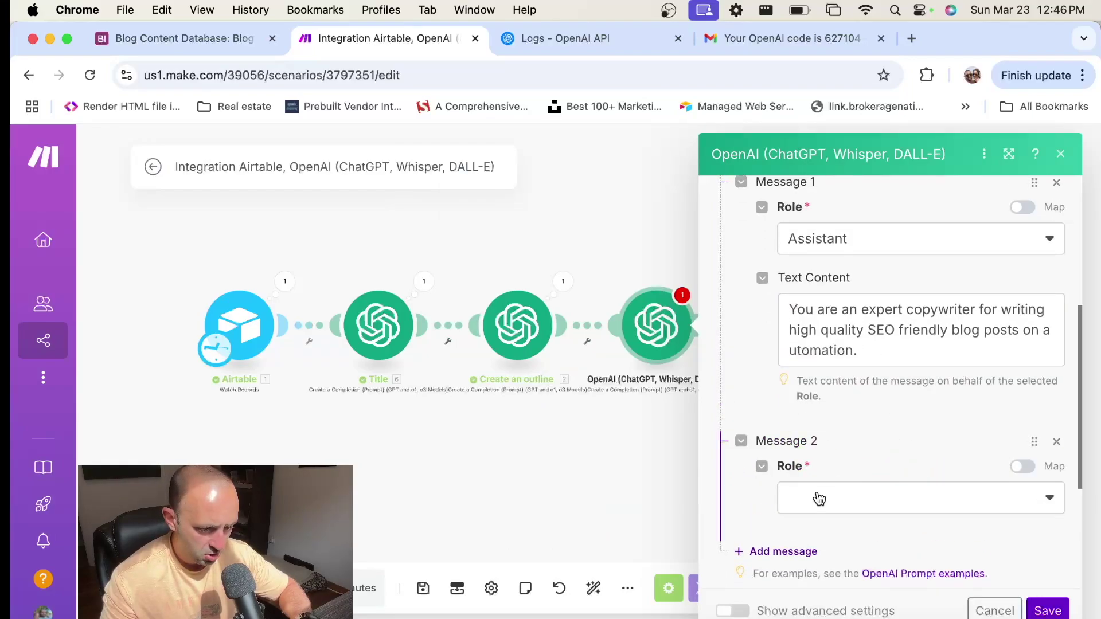
left_click(819, 498)
left_click(845, 492)
scroll(944, 390, "down", 5)
left_click(863, 452)
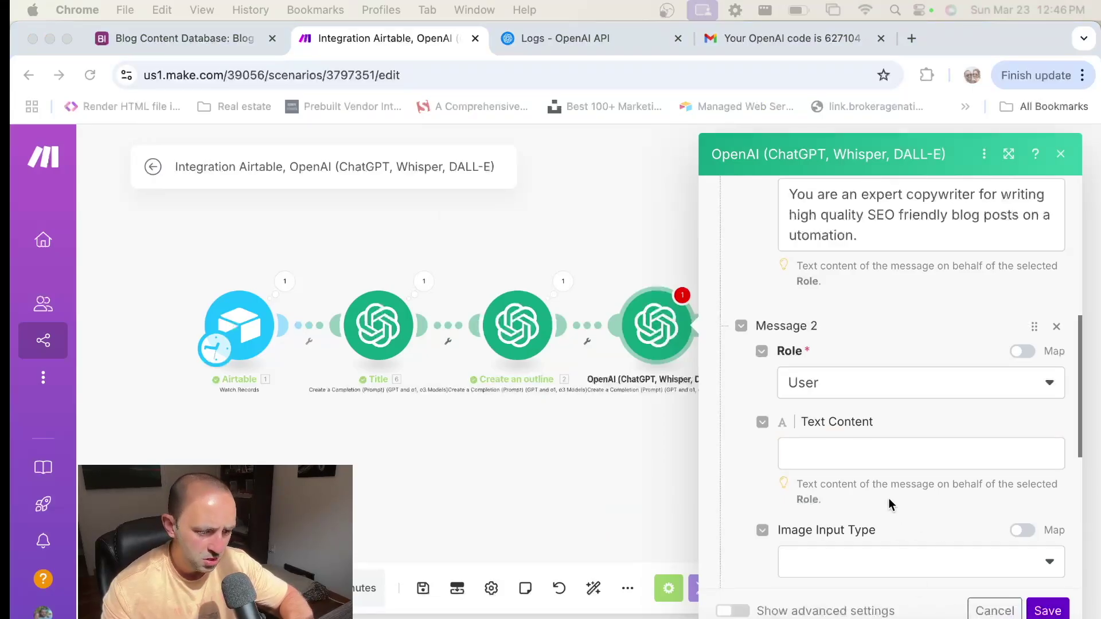
left_click(878, 453)
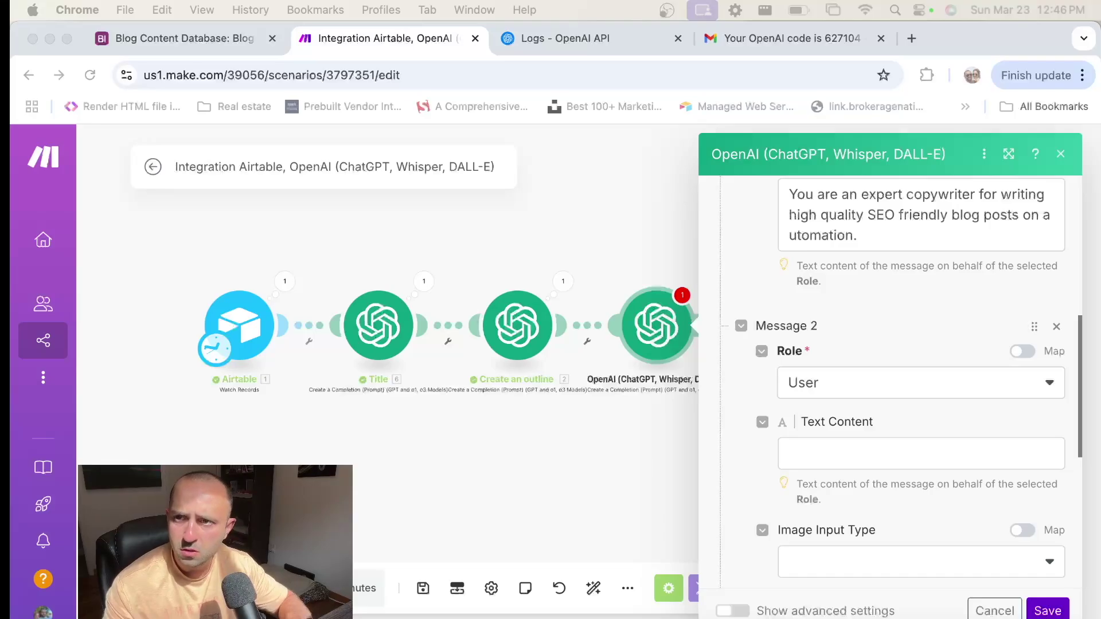
Open ChatGPT in a new browser tab and close the Gmail tab.
left_click(921, 40)
type("ch")
key("Return")
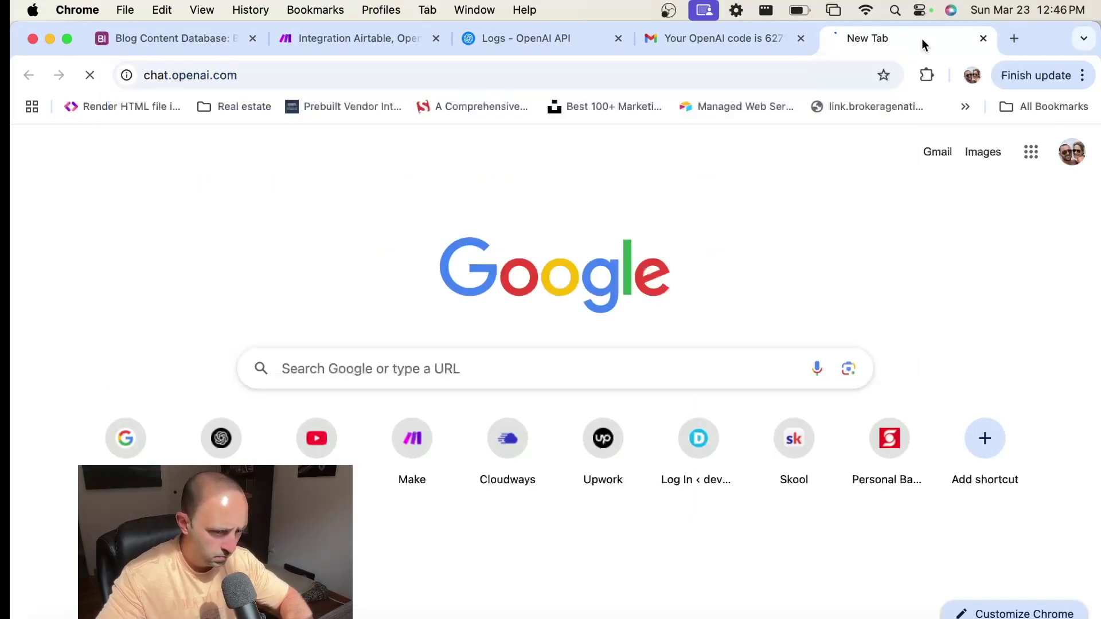
left_click(801, 39)
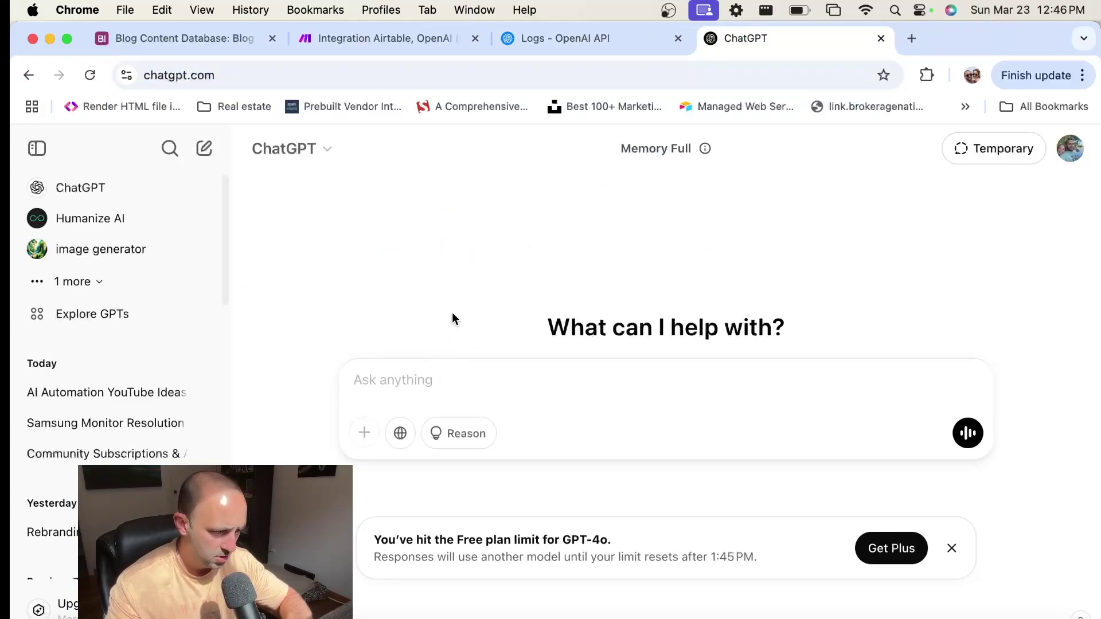
Ask ChatGPT to "write me a prompt for generating an seo friendly article from the provided title and outline".
type("write me ")
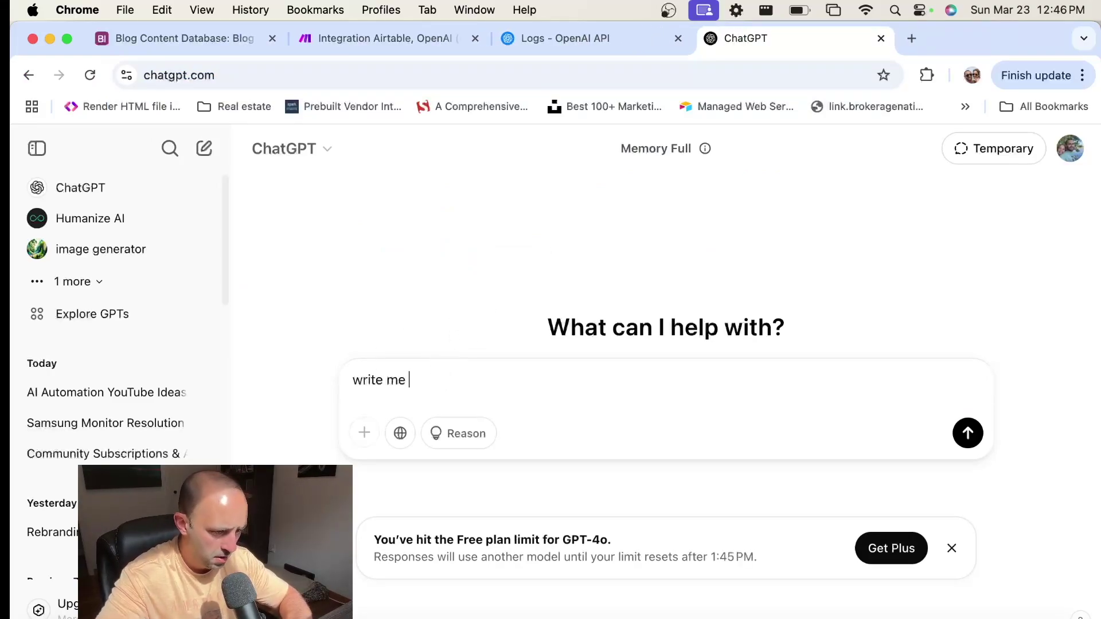
type("a prompt for generating an article")
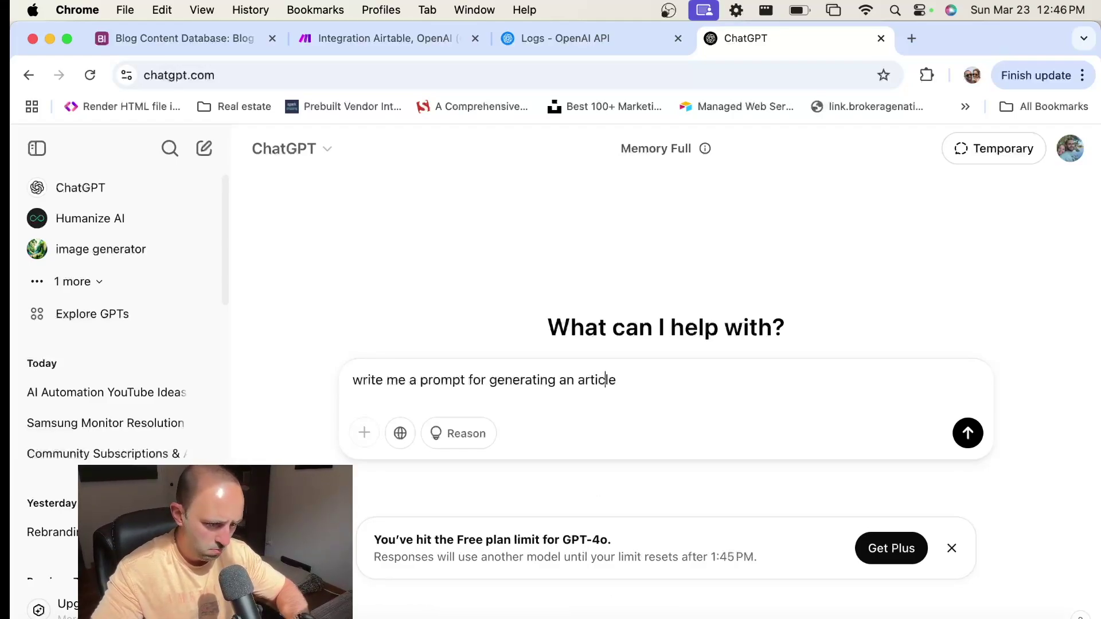
type("seo frienly")
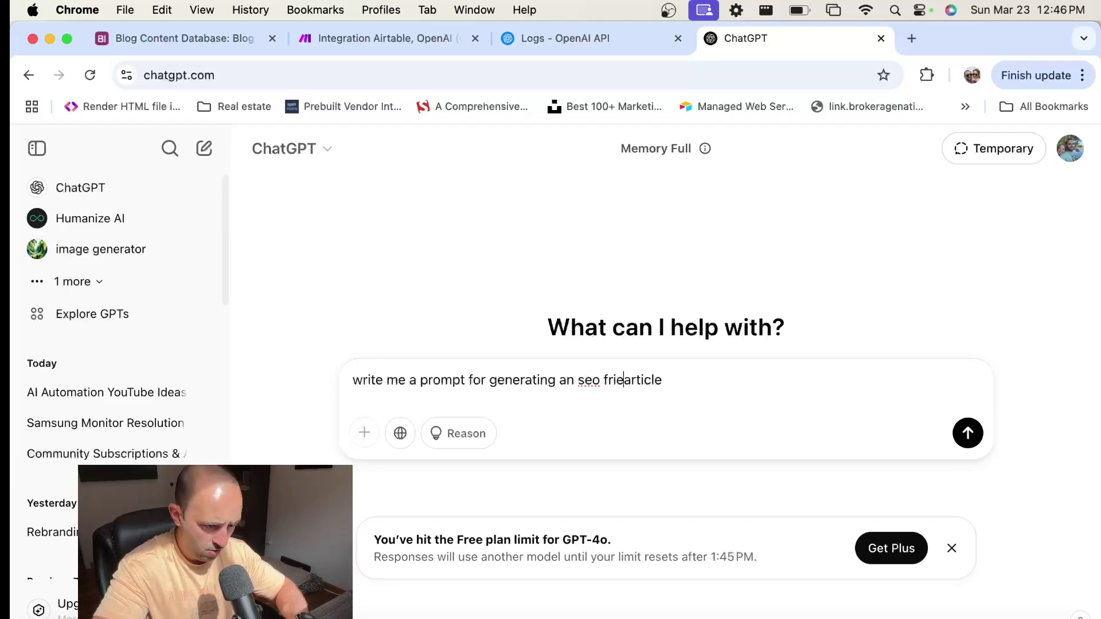
key("BackSpace")
key("BackSpace")
type("dly ")
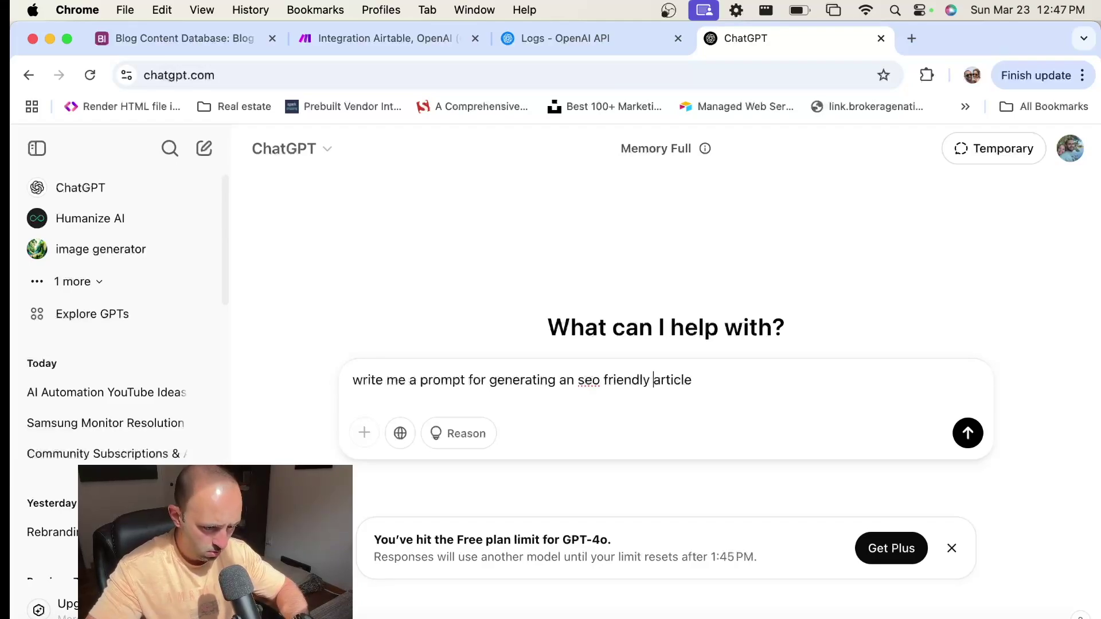
type(" from the prov")
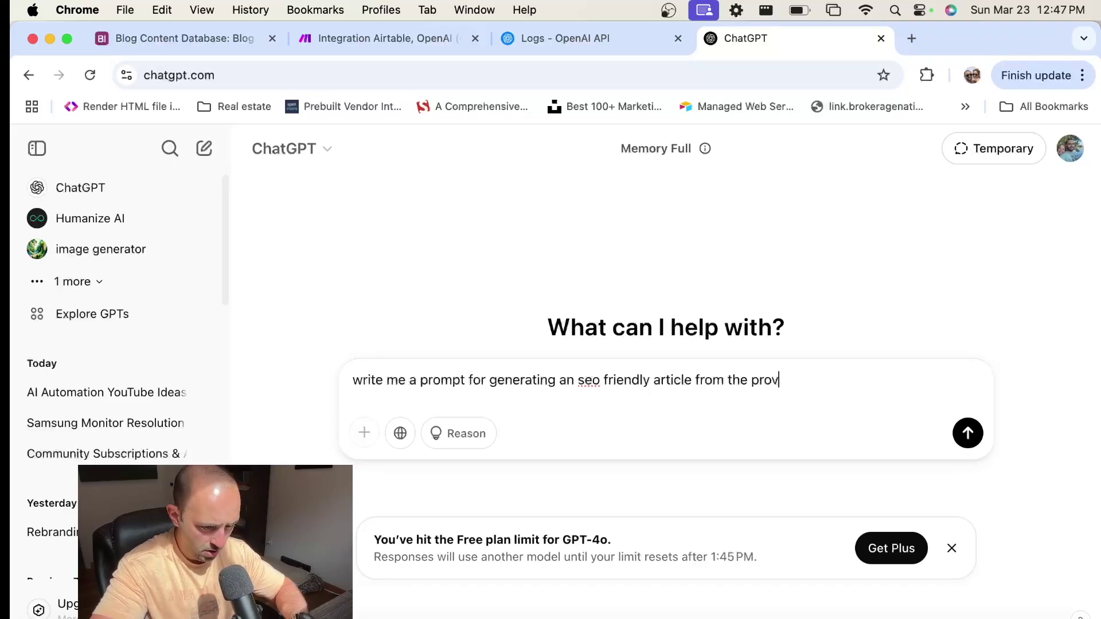
type("ided title and outli")
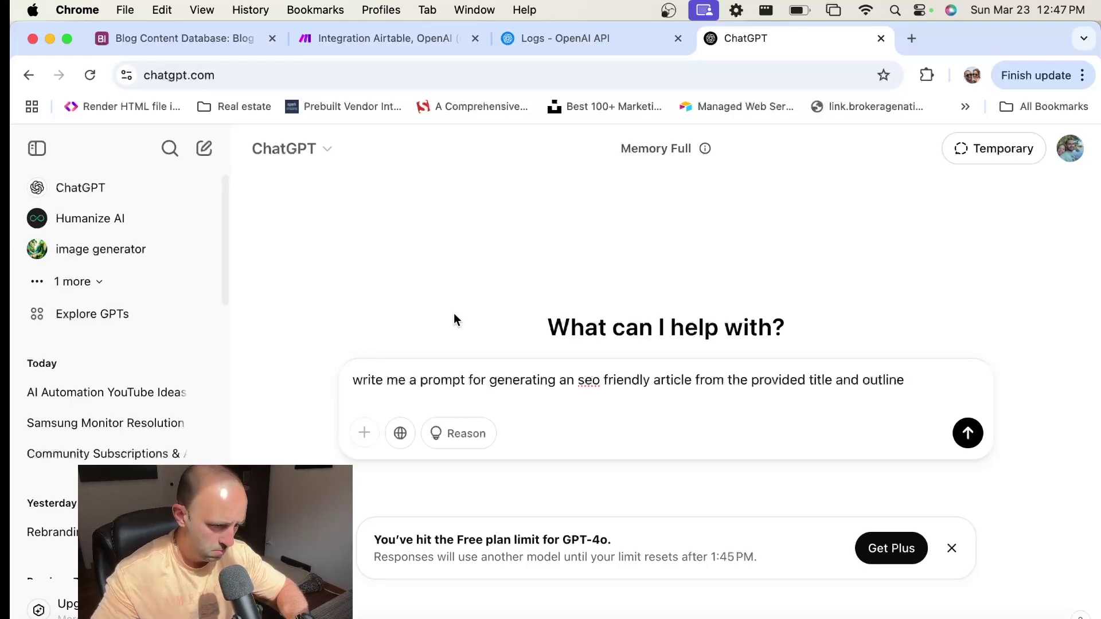
type("ne")
key("Return")
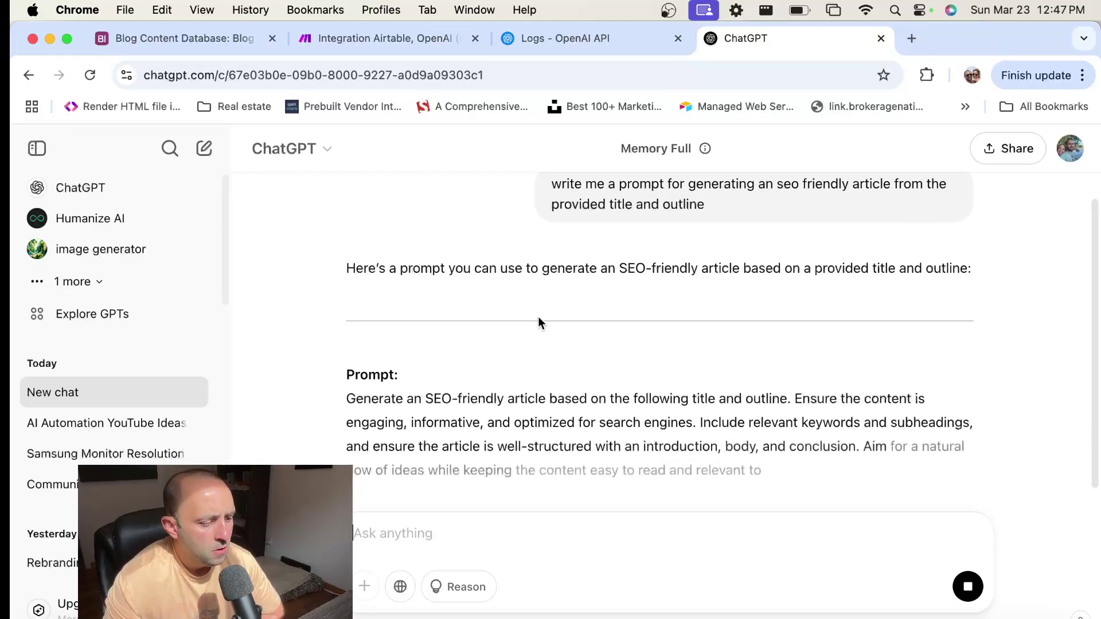
Copy ChatGPT's generated prompt from "Generate an SEO-friendly article" through the Title line and the "Outline:" heading.
left_click_drag(346, 307, 921, 366)
key("super+c")
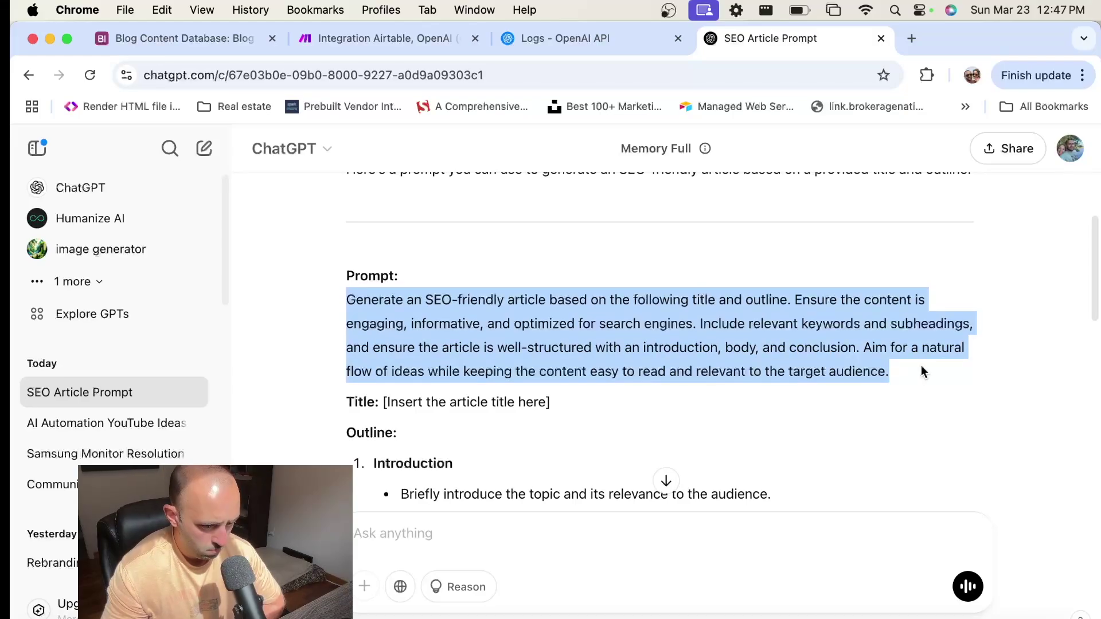
scroll(673, 356, "down", 5)
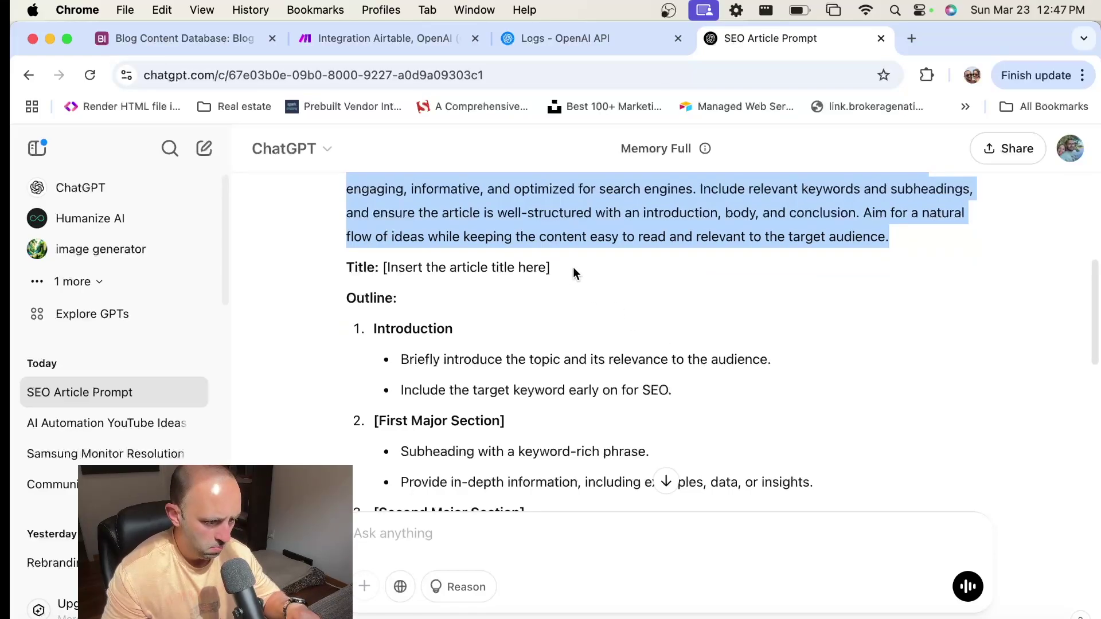
left_click(496, 297, "shift")
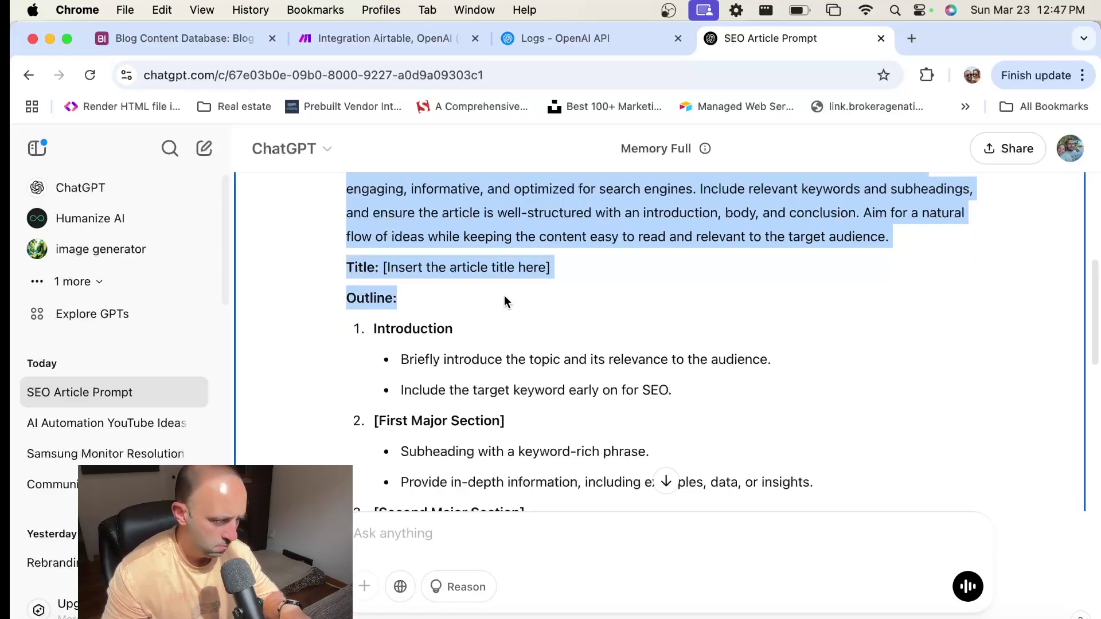
Return to the Make scenario and paste the copied article prompt into Message 2's text content.
left_click(328, 37)
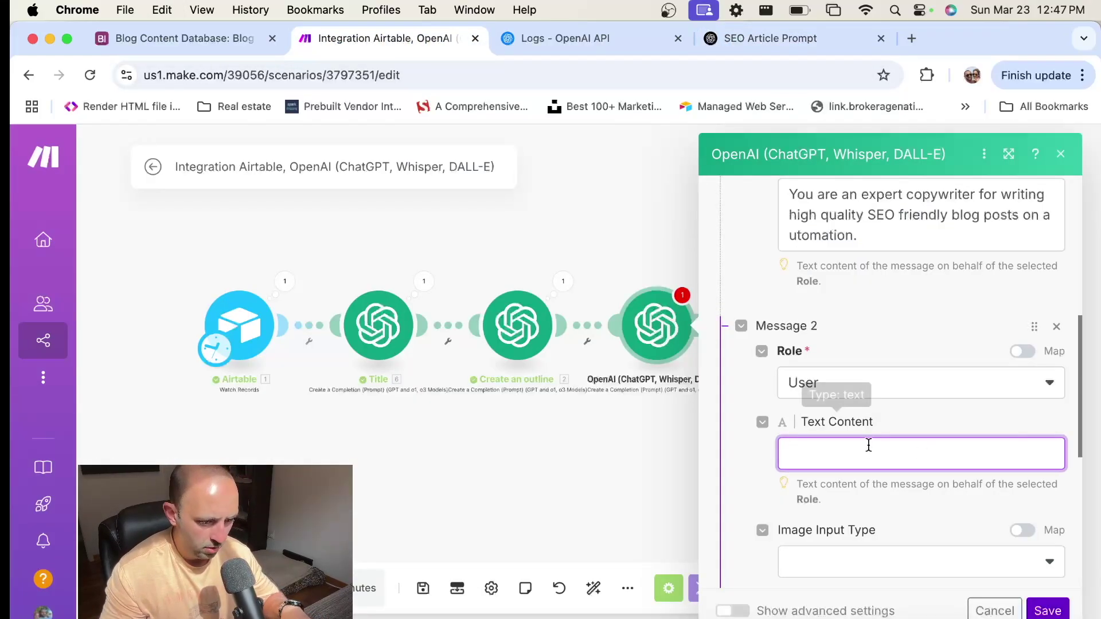
scroll(889, 424, "down", 2)
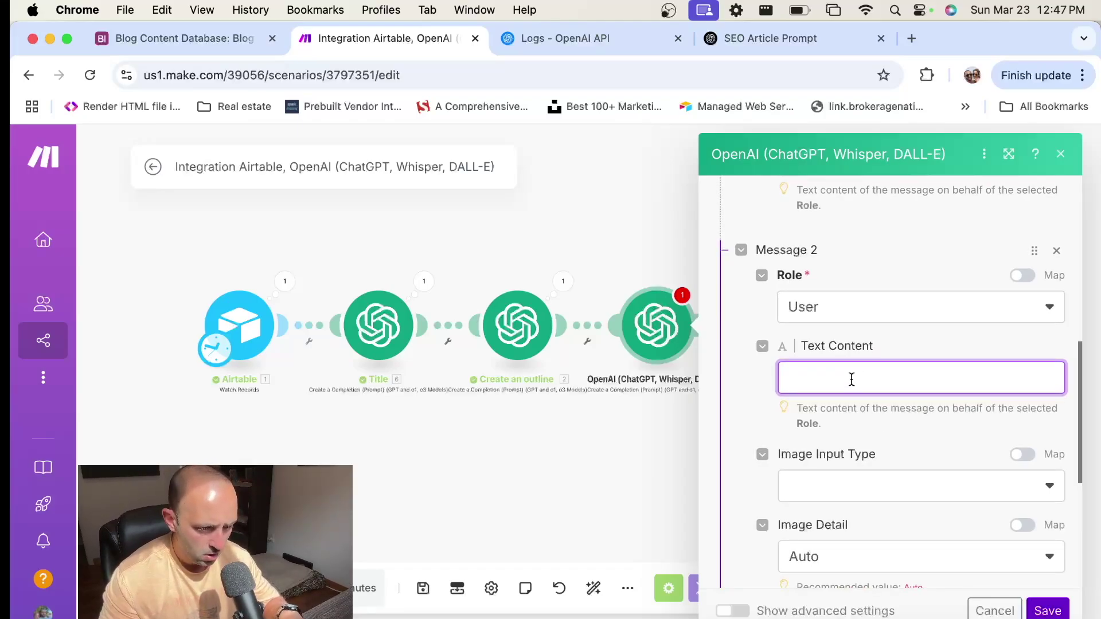
left_click(852, 380)
key("super+v")
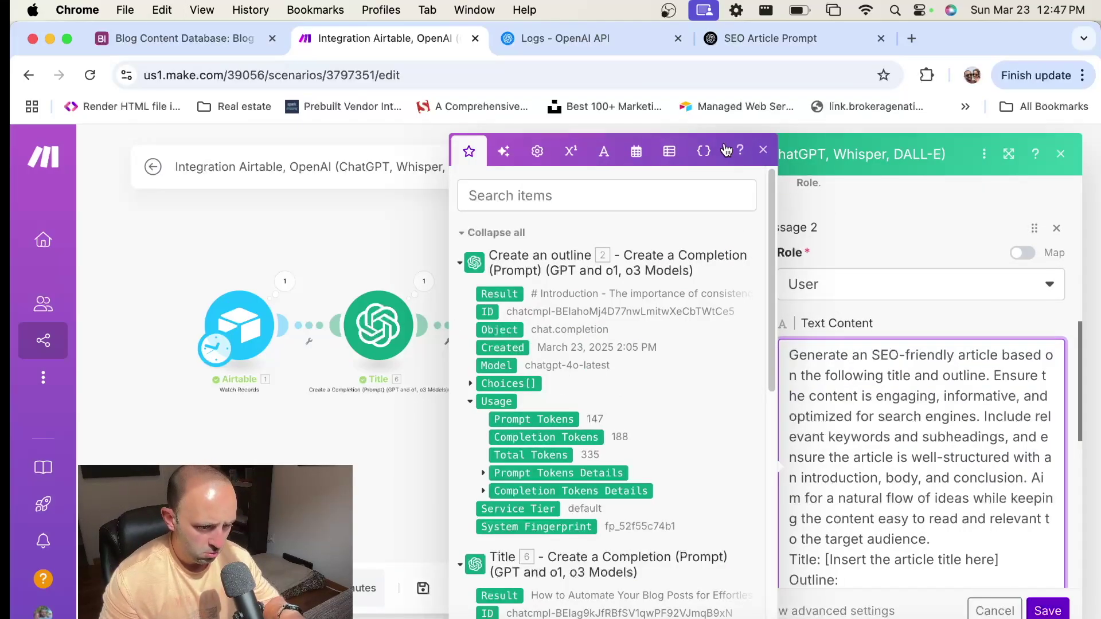
left_click(763, 151)
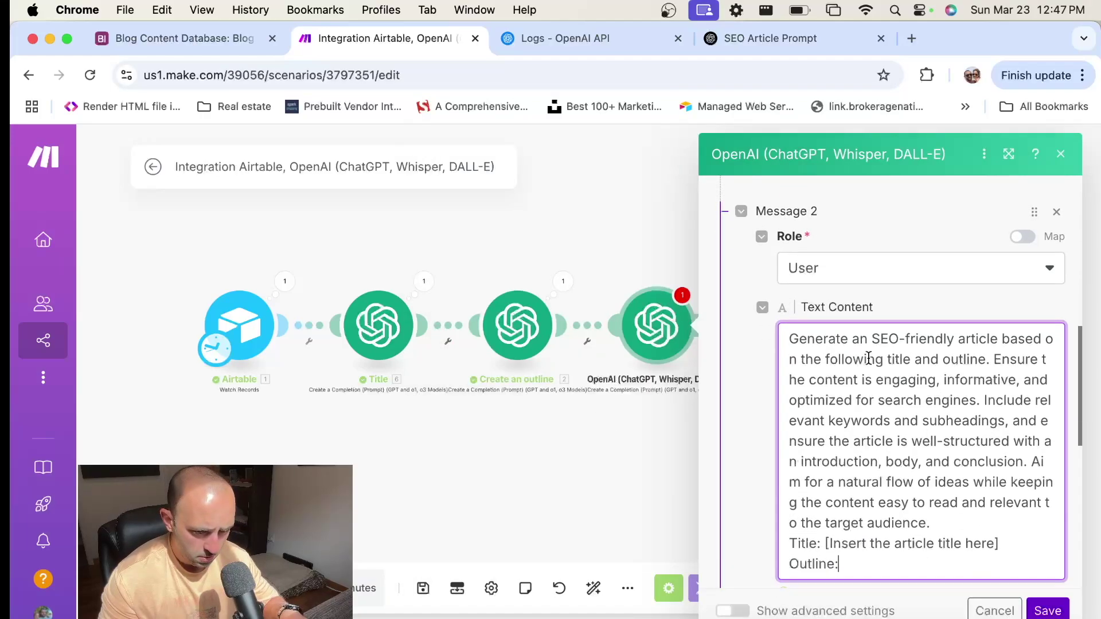
Replace "[Insert the article title here]" in Message 2 with the Title module's Choices[] Message Content value.
scroll(868, 358, "down", 2)
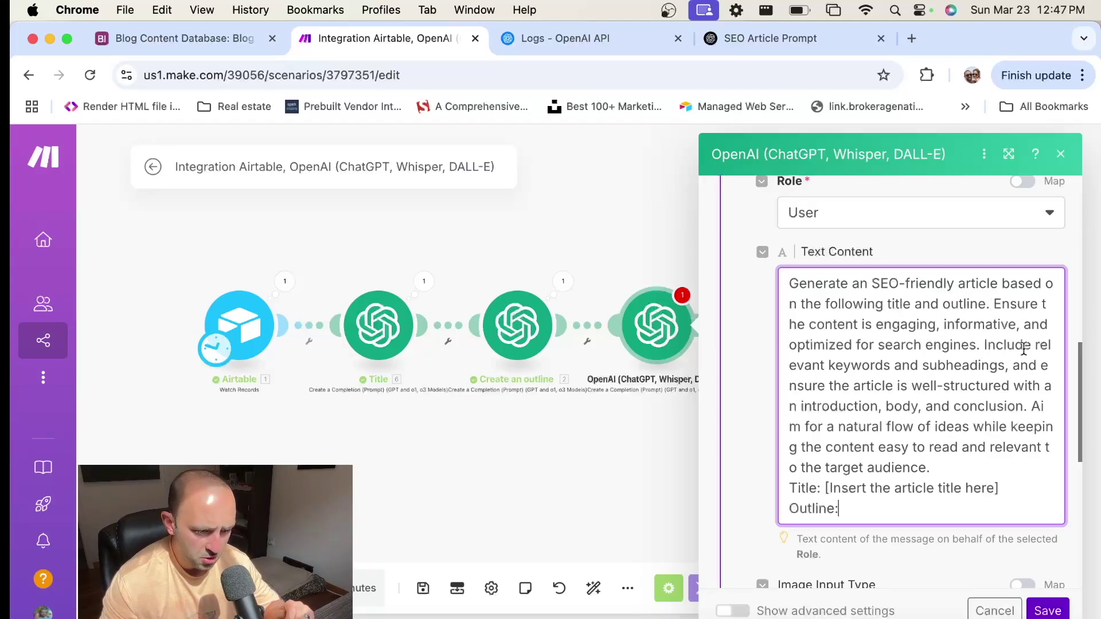
scroll(962, 370, "down", 2)
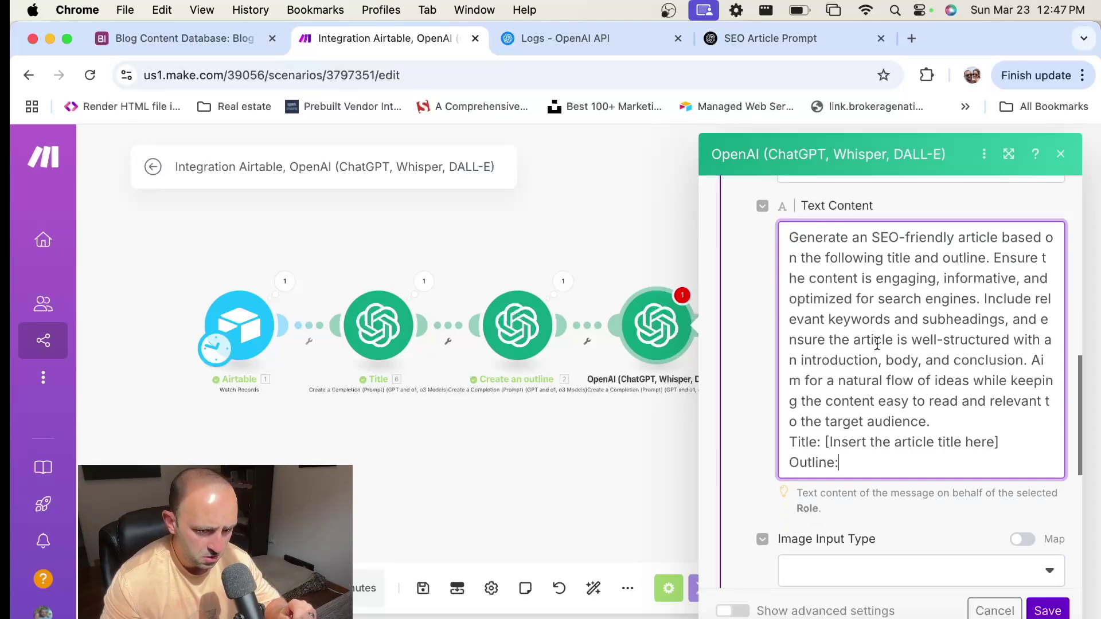
scroll(986, 364, "down", 1)
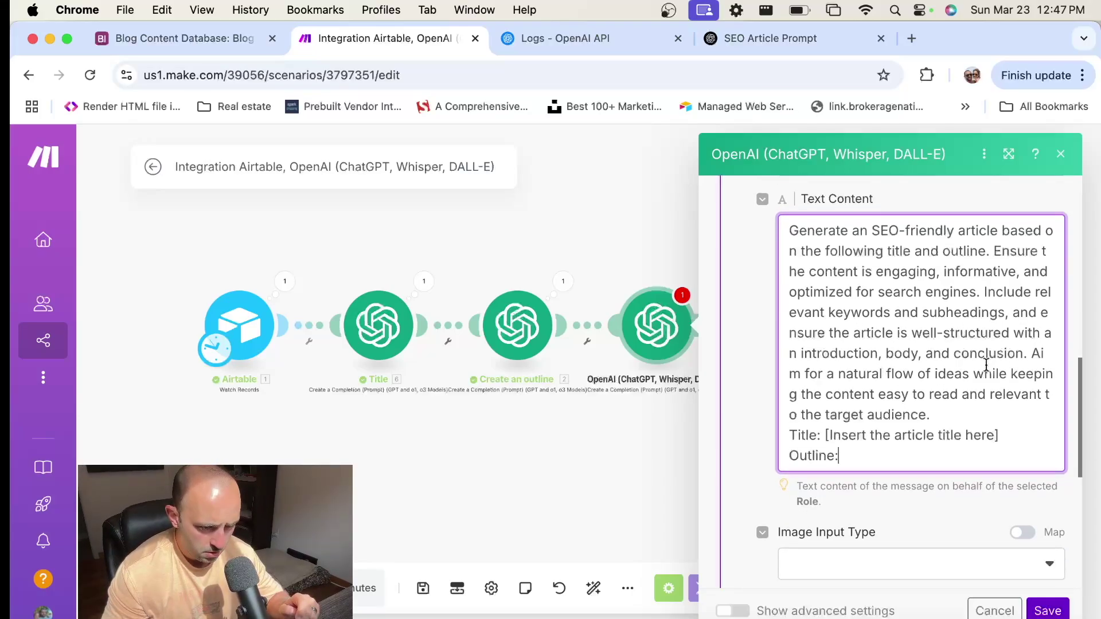
left_click_drag(1002, 430, 826, 430)
key("BackSpace")
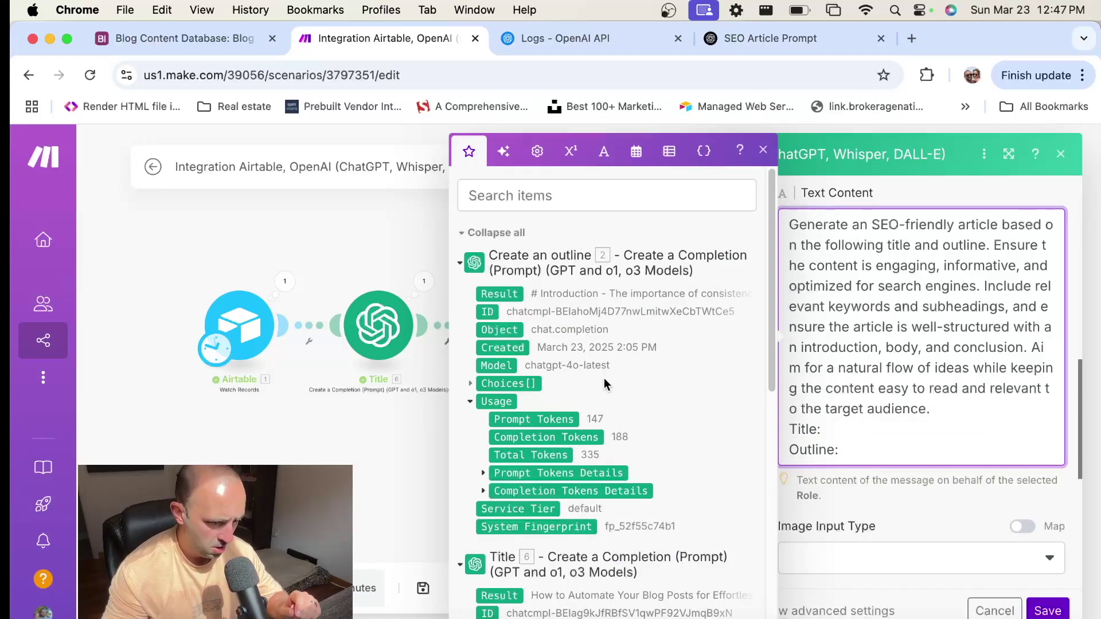
scroll(597, 387, "down", 3)
scroll(593, 390, "down", 2)
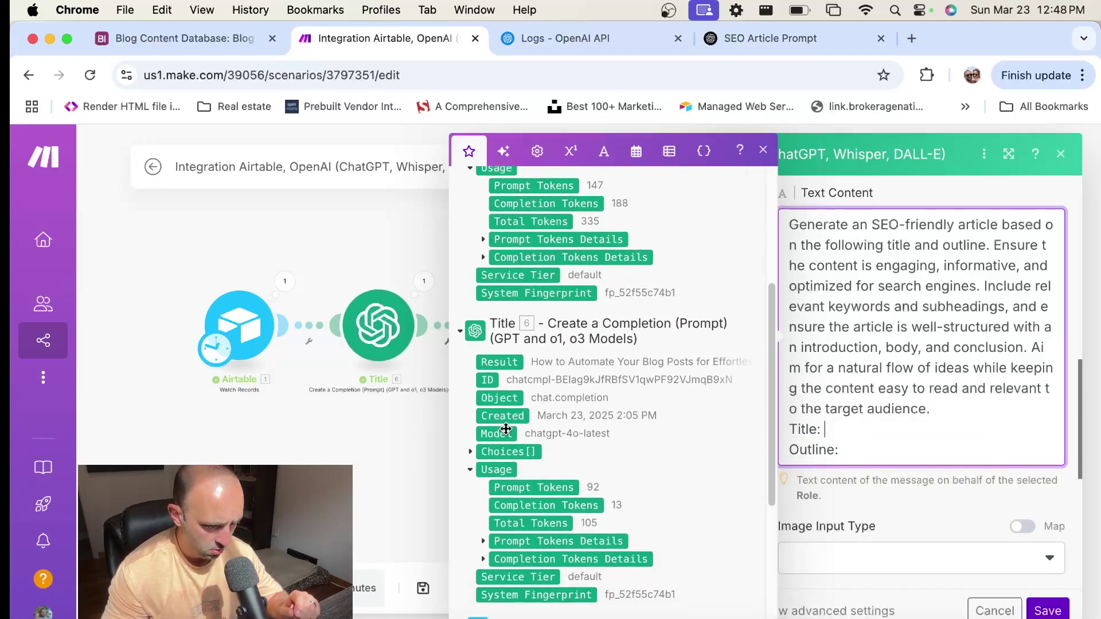
left_click(471, 452)
scroll(641, 406, "down", 1)
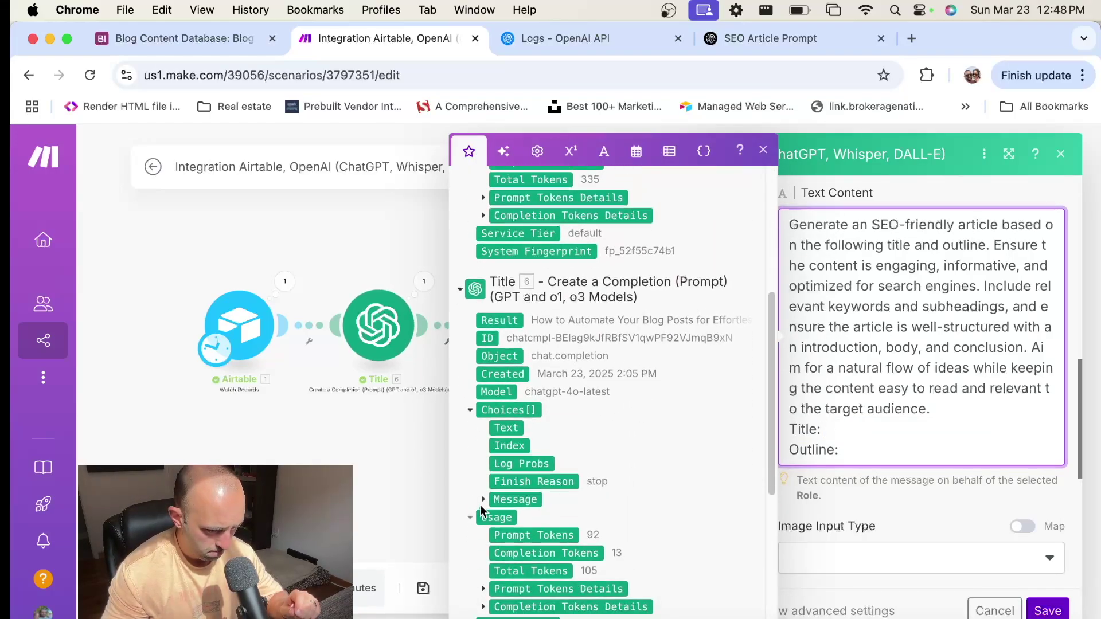
scroll(594, 424, "down", 1)
scroll(593, 425, "down", 1)
left_click_drag(528, 476, 912, 417)
scroll(910, 418, "down", 1)
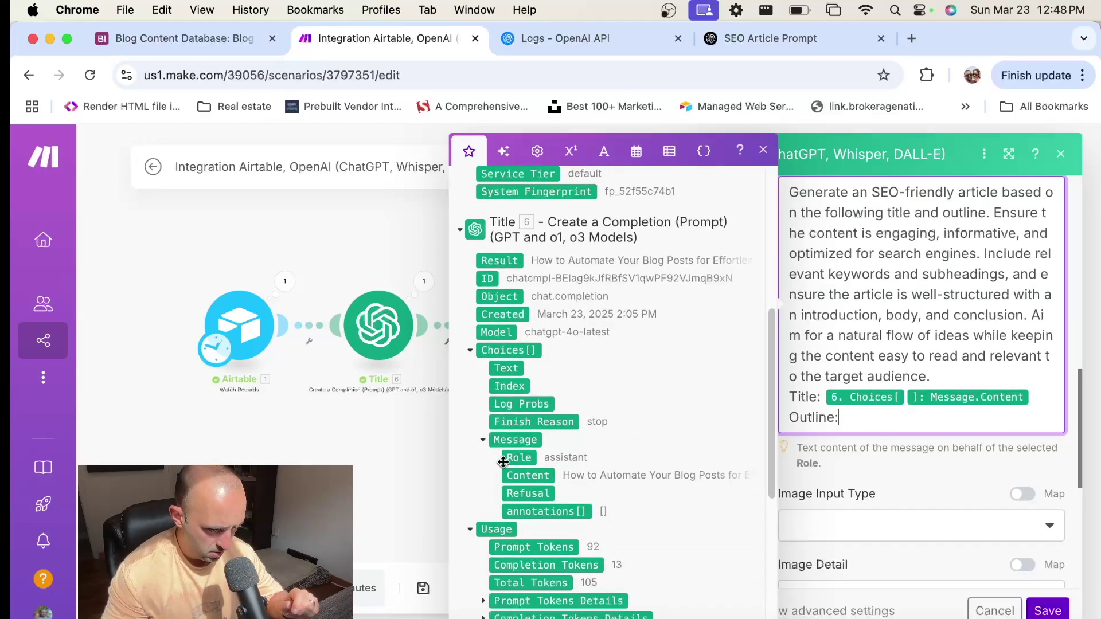
Add the Create an outline module's Choices[] Message Content value after "Outline:" in Message 2's text content.
scroll(516, 459, "down", 3)
scroll(533, 454, "up", 3)
scroll(535, 455, "up", 5)
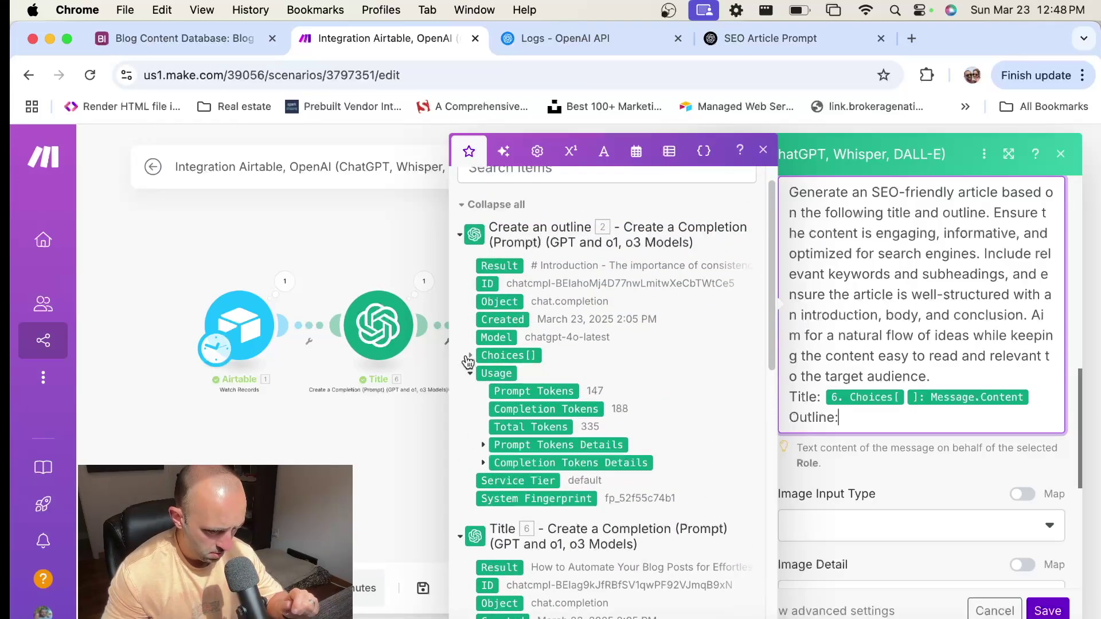
left_click(471, 355)
left_click(483, 446)
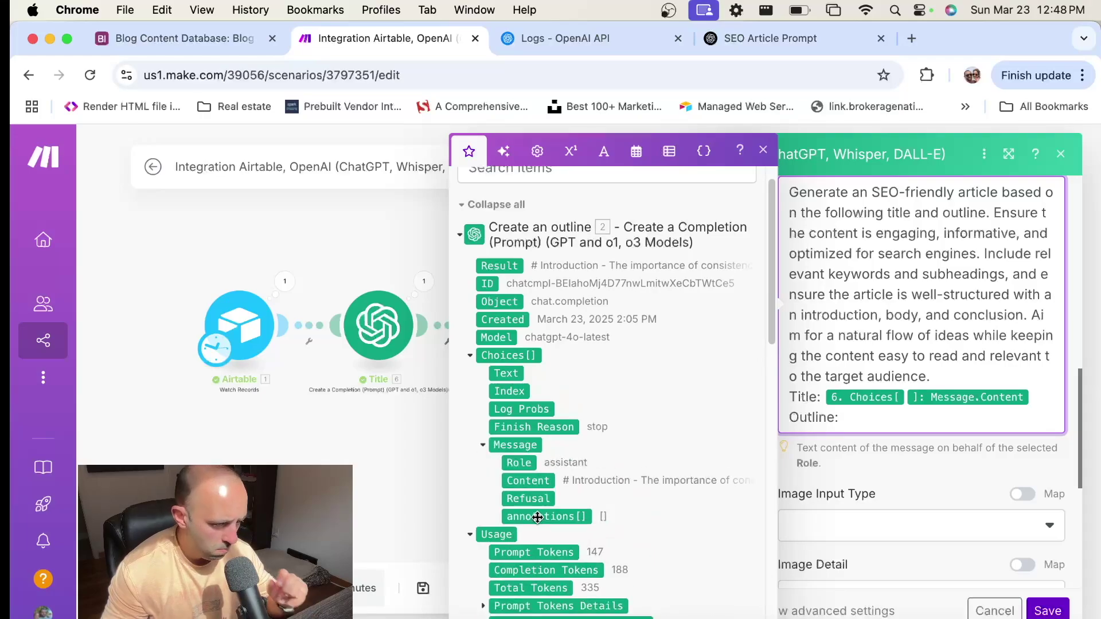
left_click(528, 482)
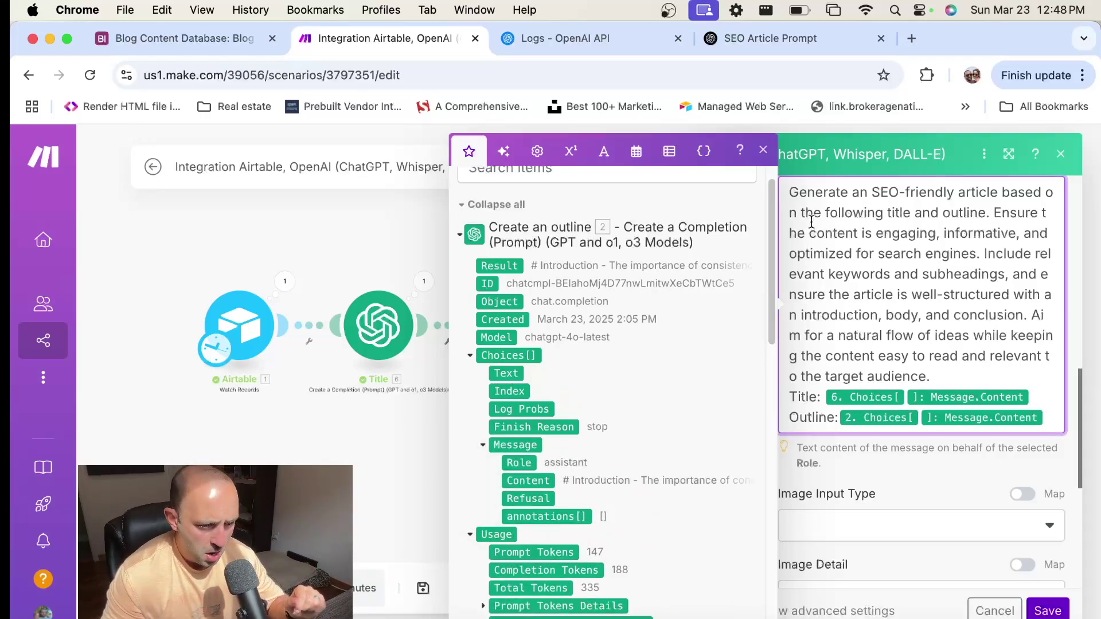
left_click(765, 151)
Review the blog draft module's remaining settings below Message 2, through Max Completion Tokens.
scroll(975, 381, "down", 2)
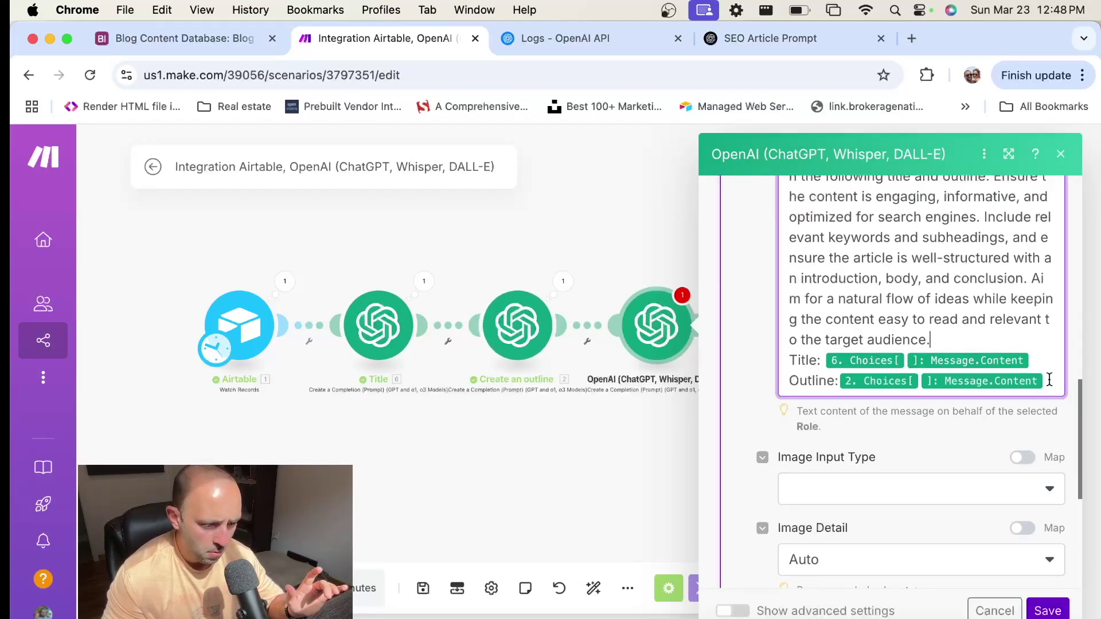
scroll(821, 277, "down", 10)
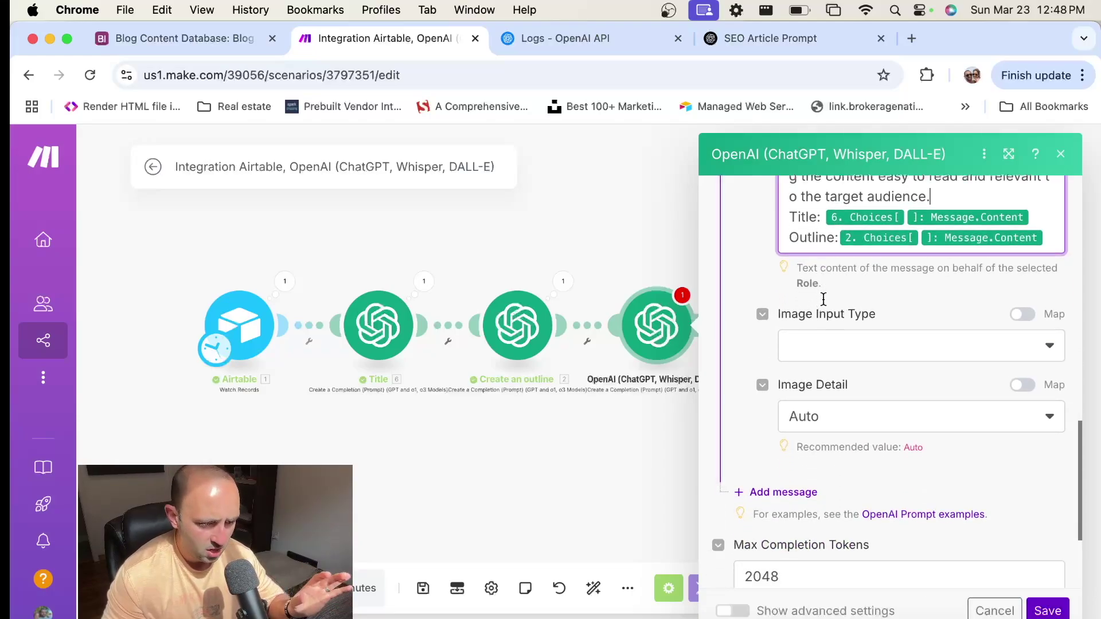
scroll(824, 304, "down", 4)
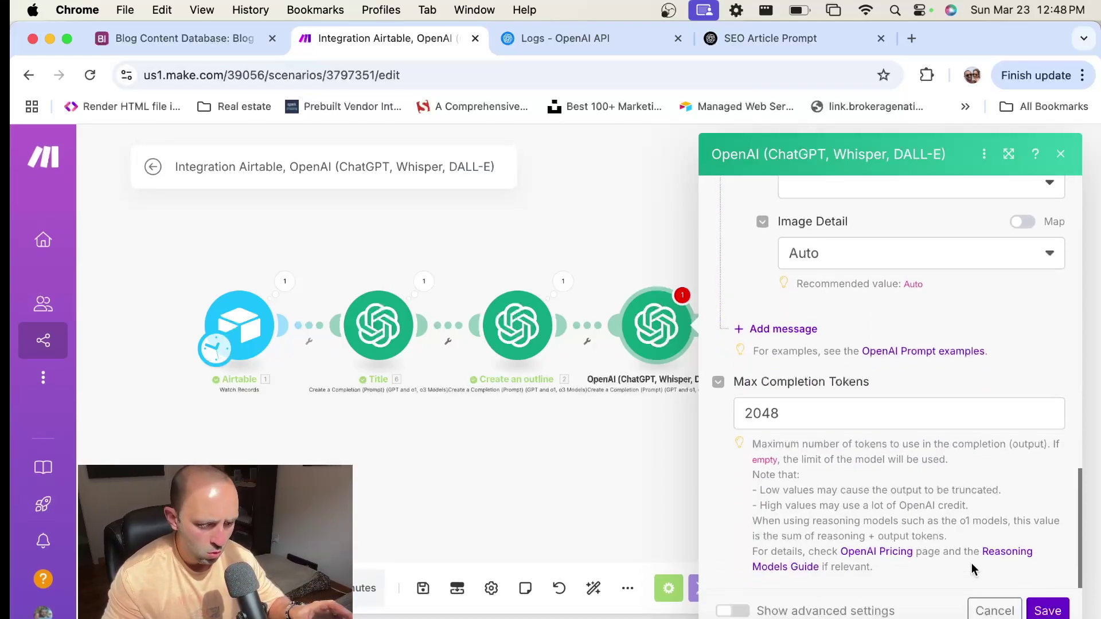
Save the last OpenAI module's settings, rename that module "Draft An Article", and save the scenario.
left_click(1064, 608)
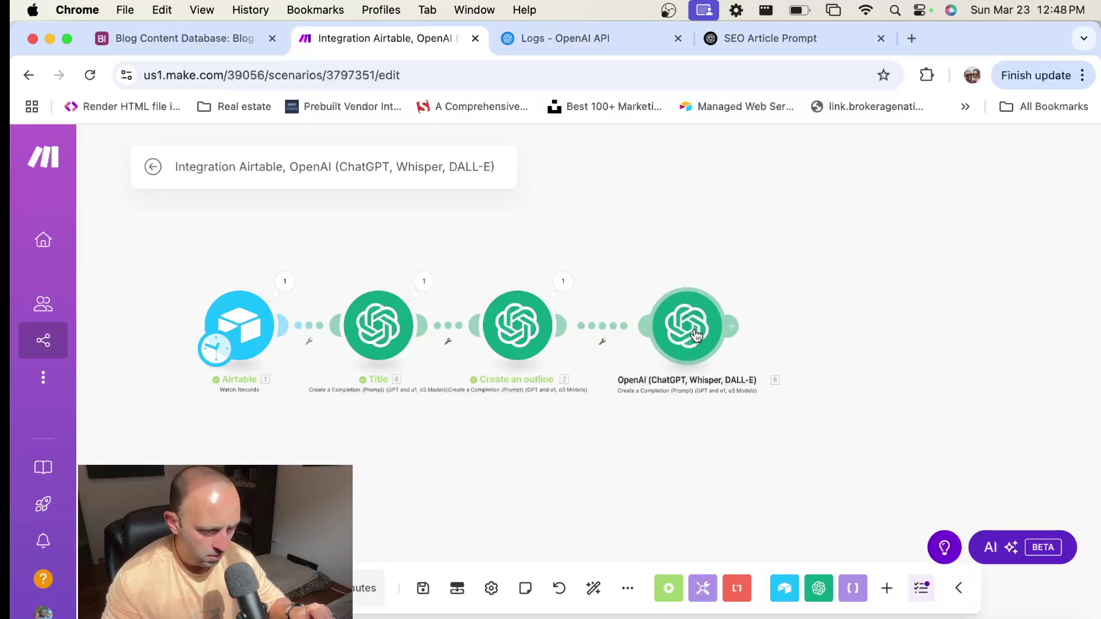
right_click(687, 332)
left_click(756, 429)
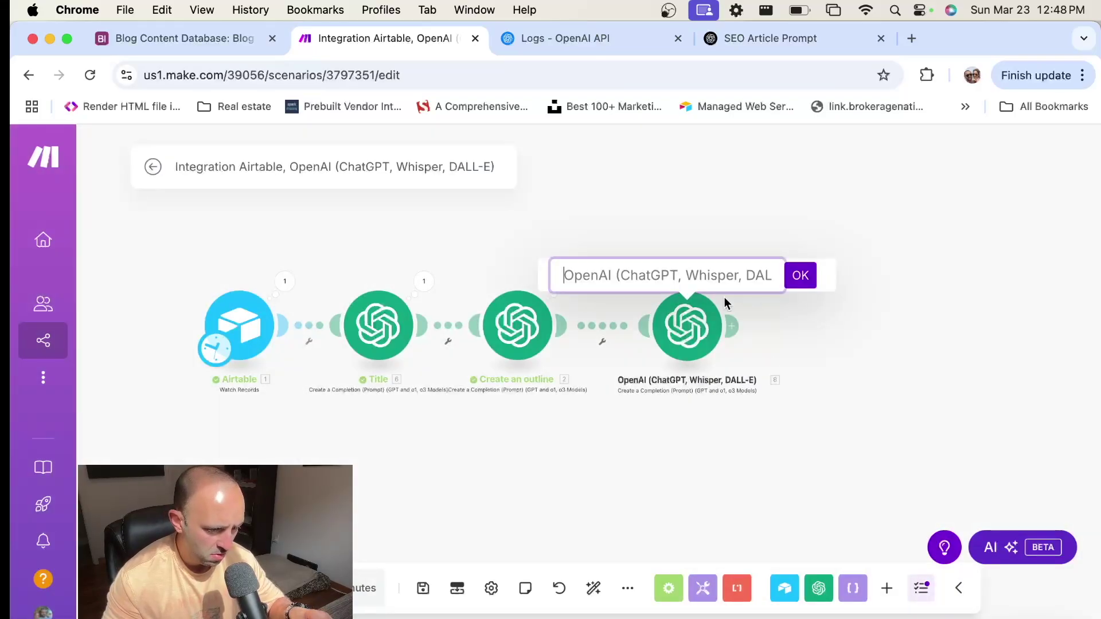
type("Draft An Article")
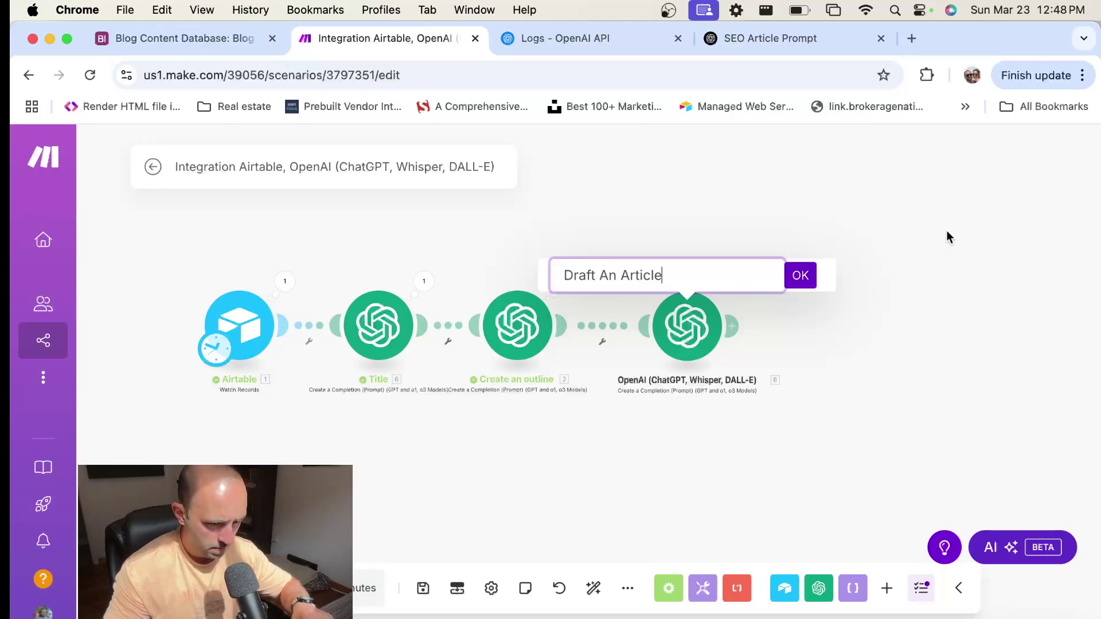
left_click(802, 278)
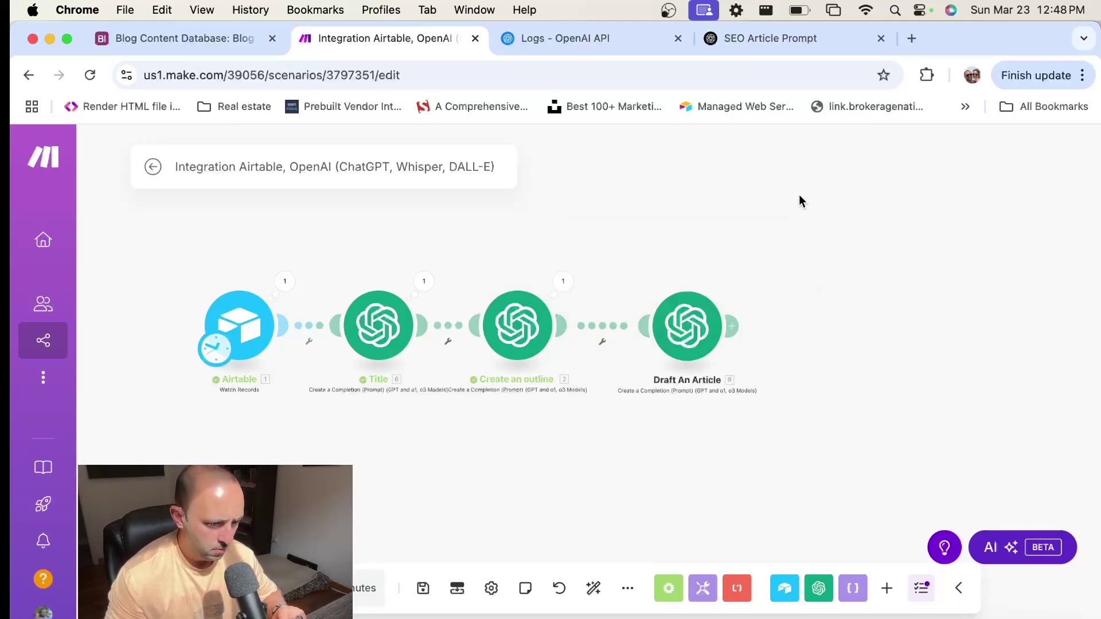
left_click(424, 591)
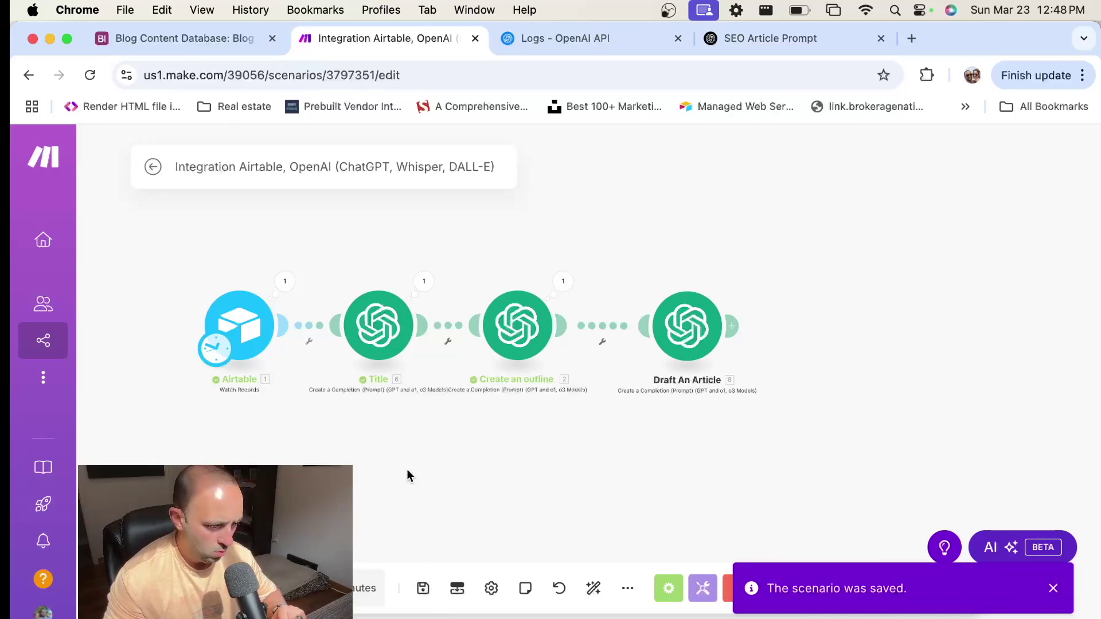
Add an "s" to the Keywords of the "How To Automate Your Blog Posts" record in Airtable and run the scenario in Make.
left_click_drag(408, 474, 522, 485)
scroll(374, 422, "up", 5)
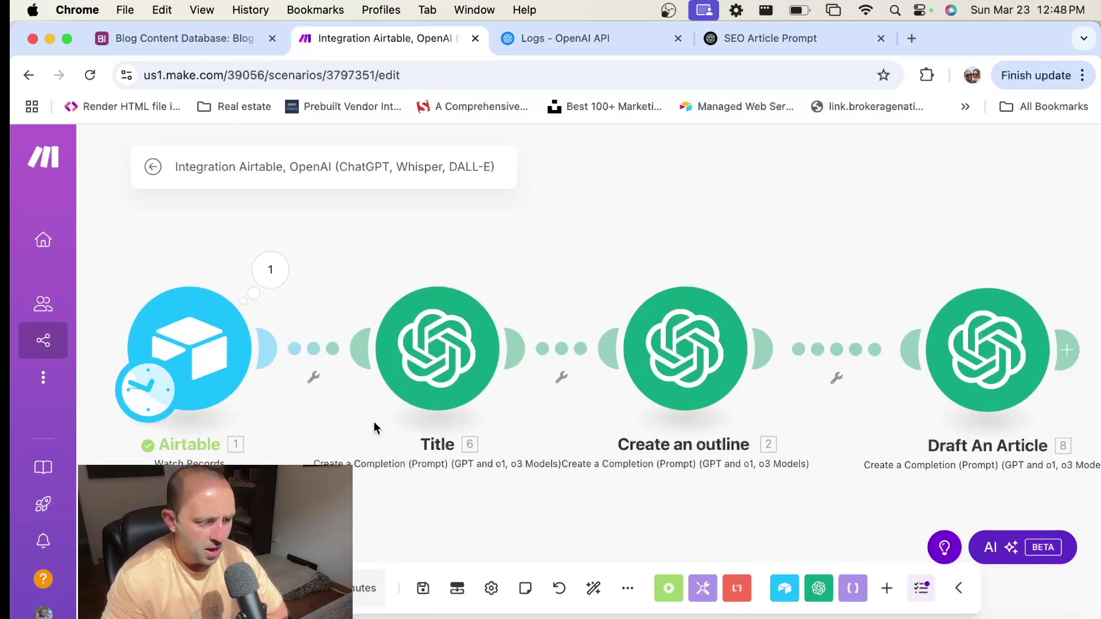
left_click(179, 35)
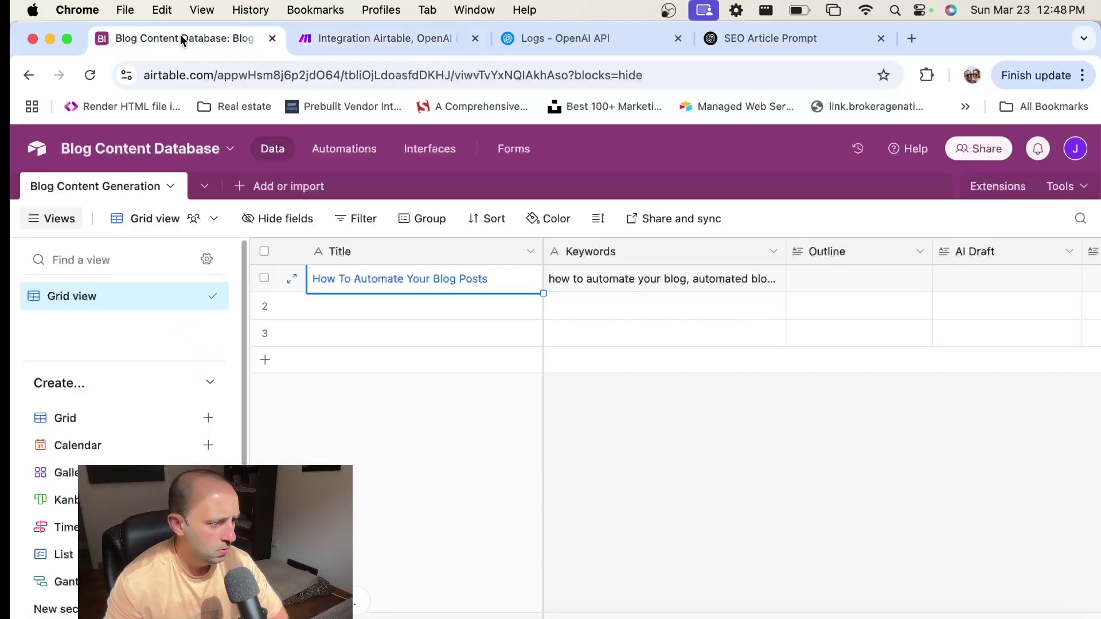
double_click(703, 288)
type("s")
key("Return")
left_click(356, 37)
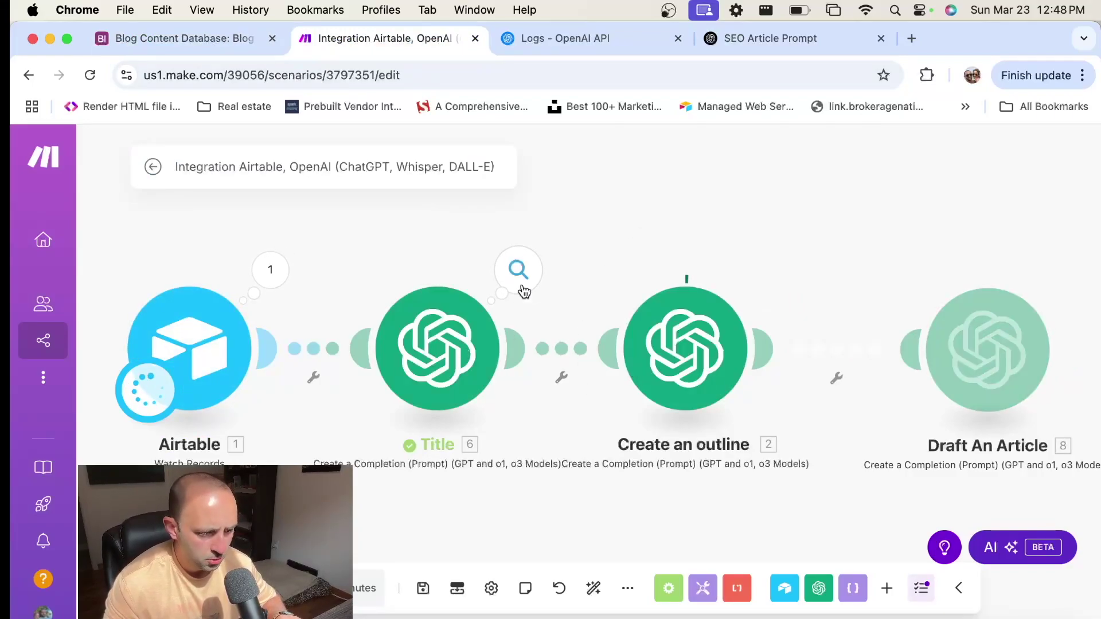
Inspect the Title module's output and read the full message content that the Create an outline module generated.
left_click(519, 281)
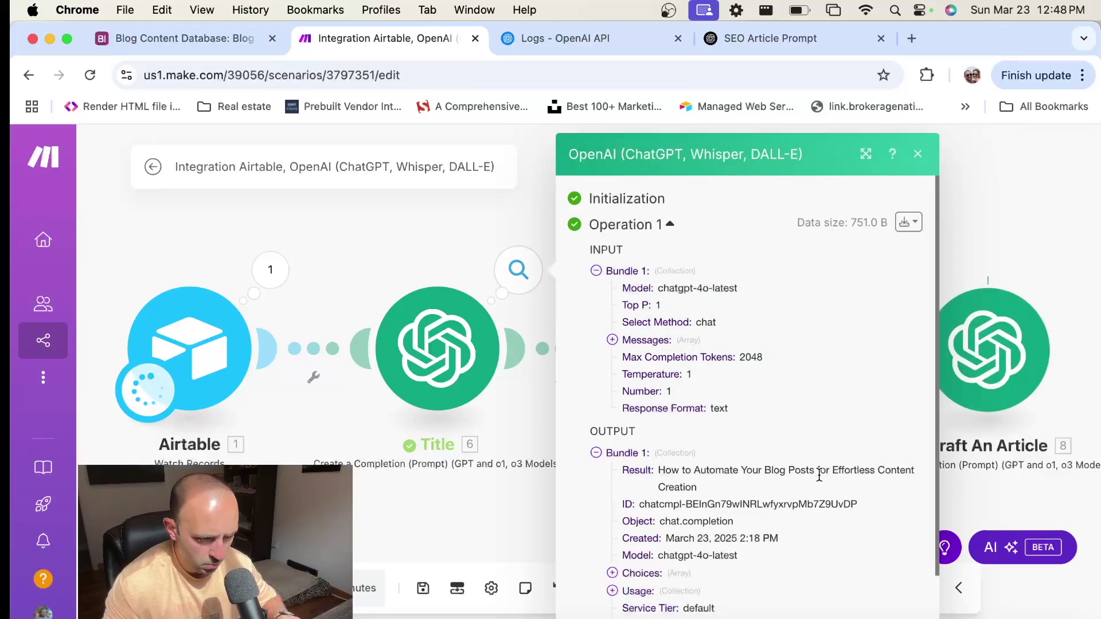
left_click(1034, 173)
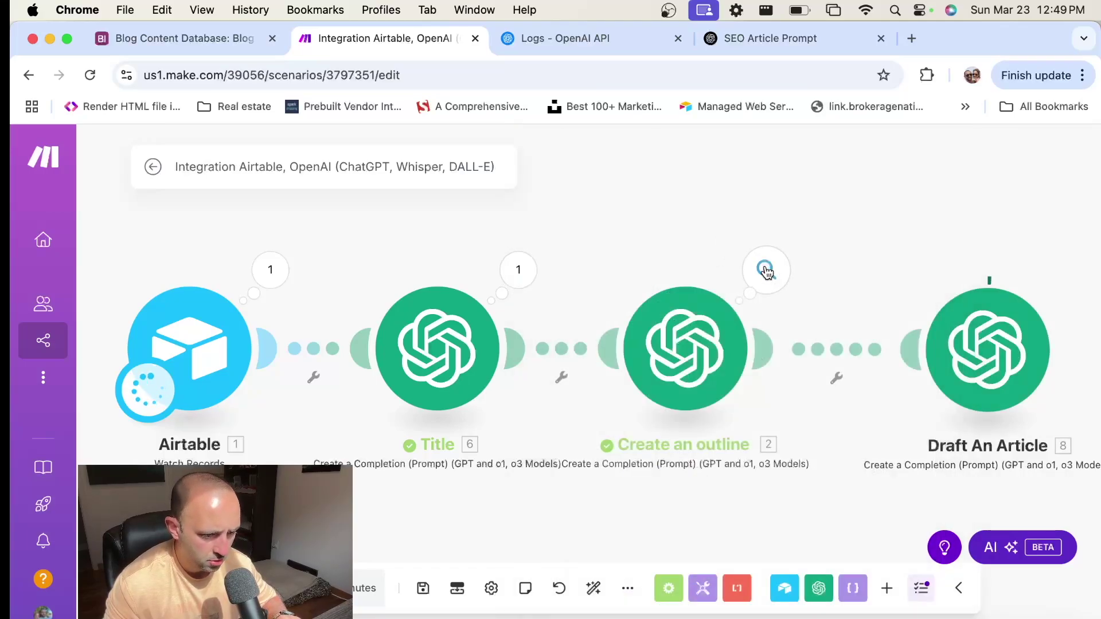
left_click(767, 270)
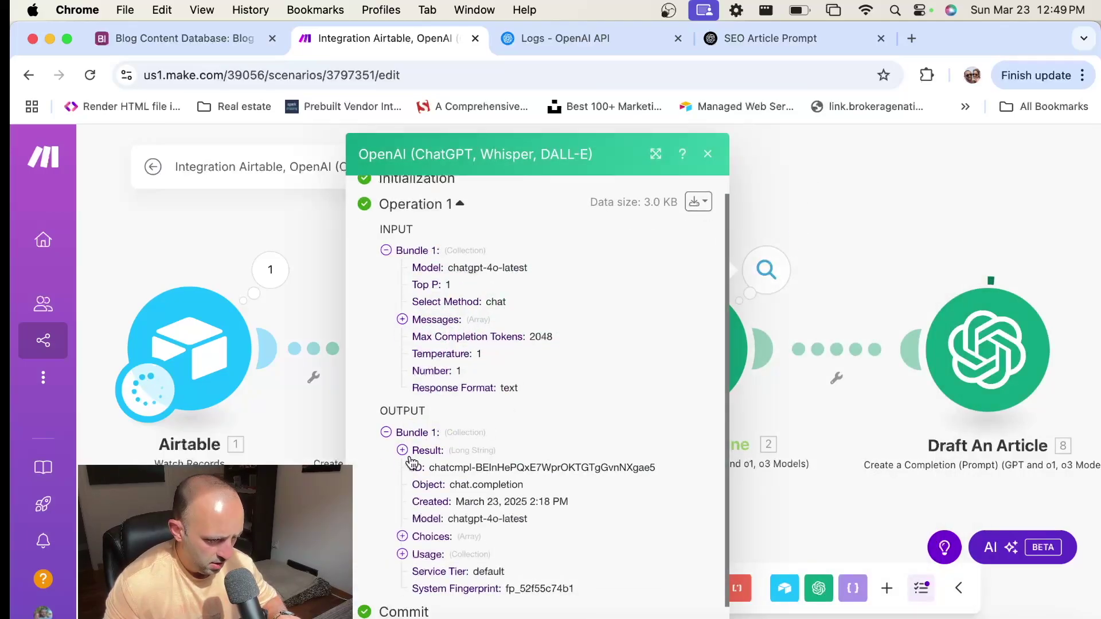
left_click(403, 537)
scroll(409, 531, "down", 2)
left_click(402, 522)
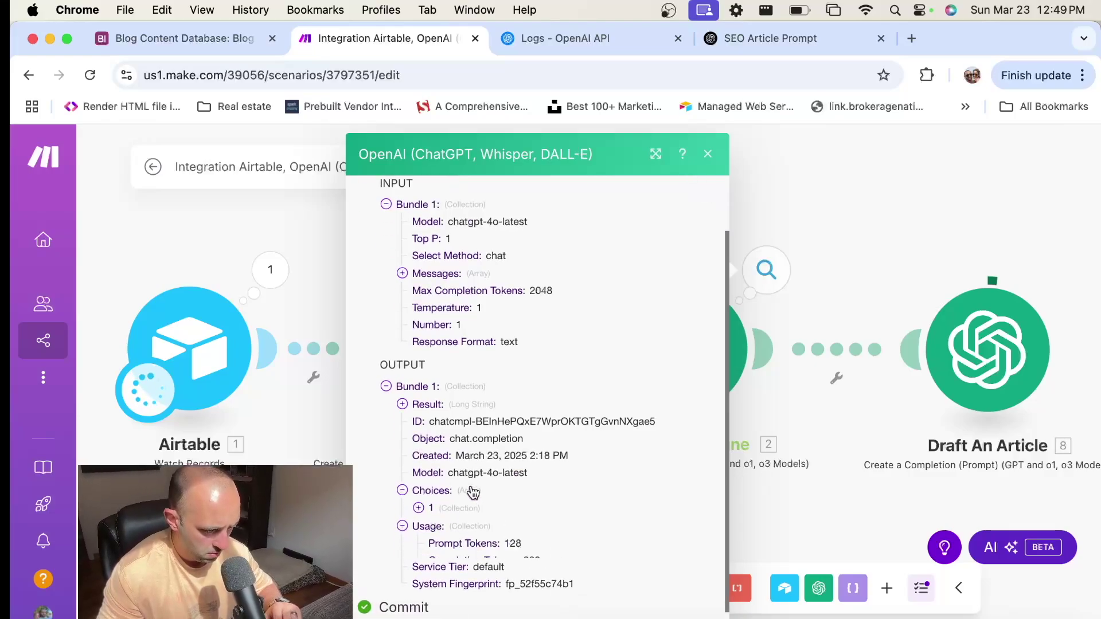
scroll(425, 519, "down", 3)
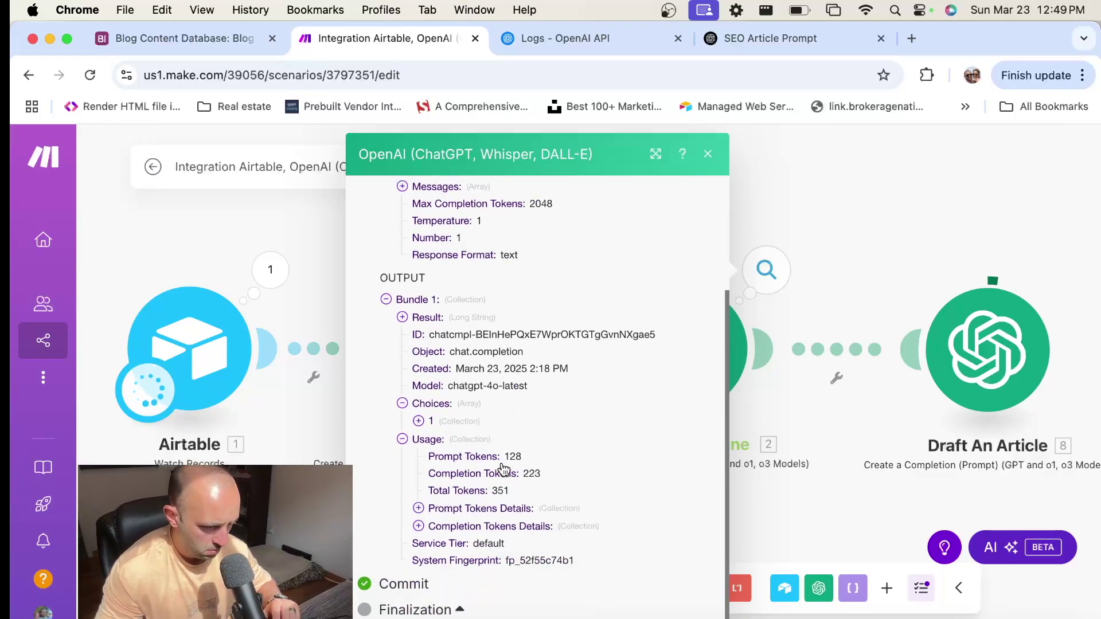
left_click(419, 421)
left_click(448, 459)
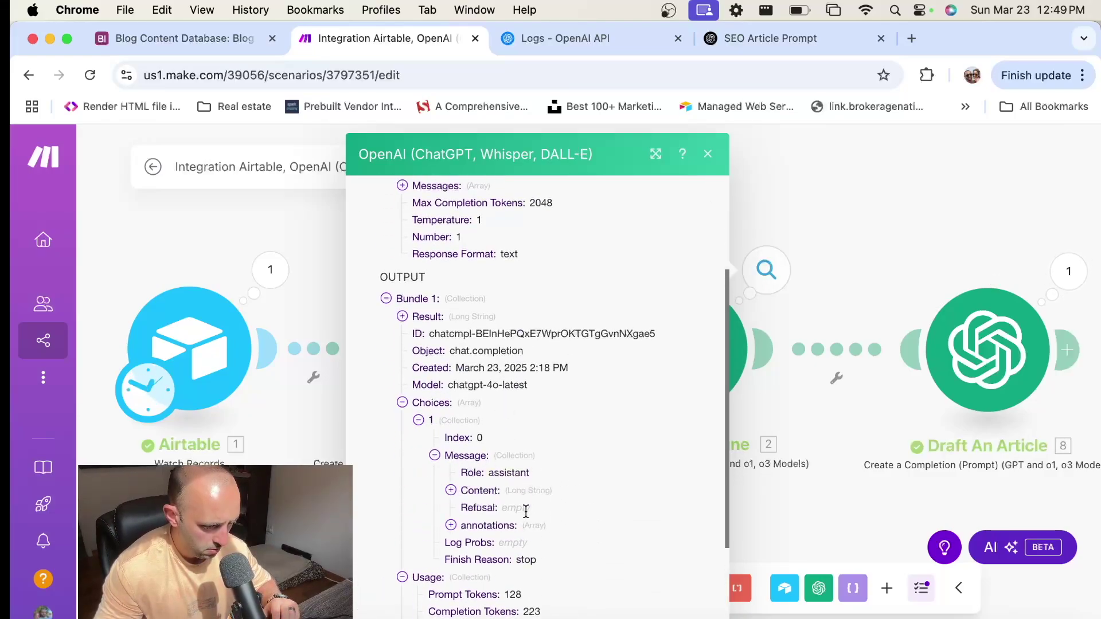
left_click(451, 492)
scroll(568, 458, "down", 1)
scroll(545, 456, "down", 10)
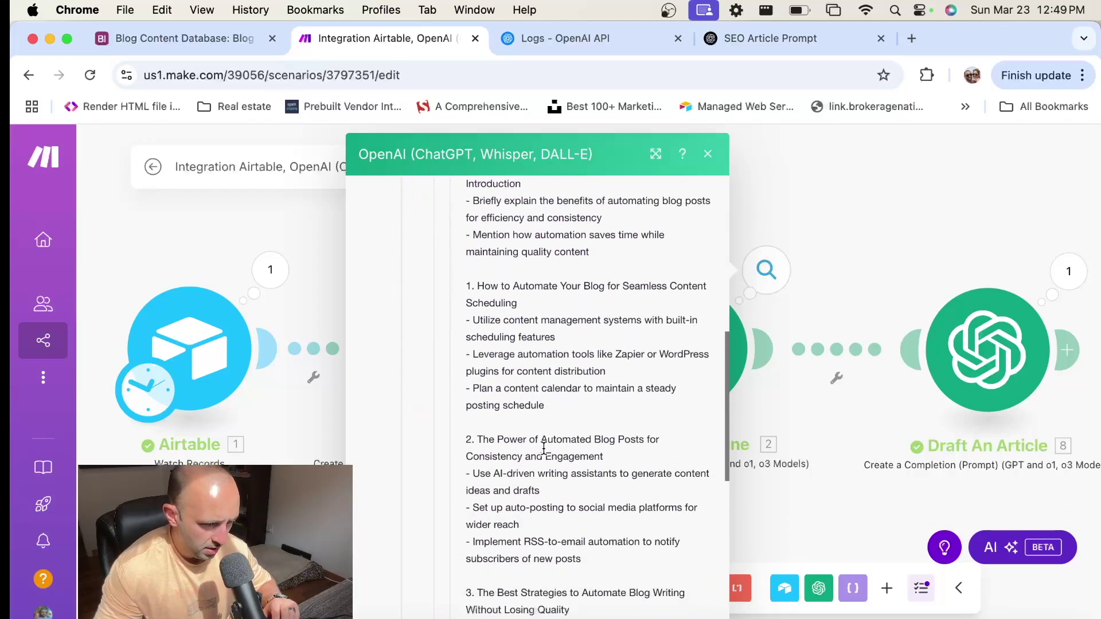
scroll(544, 454, "down", 3)
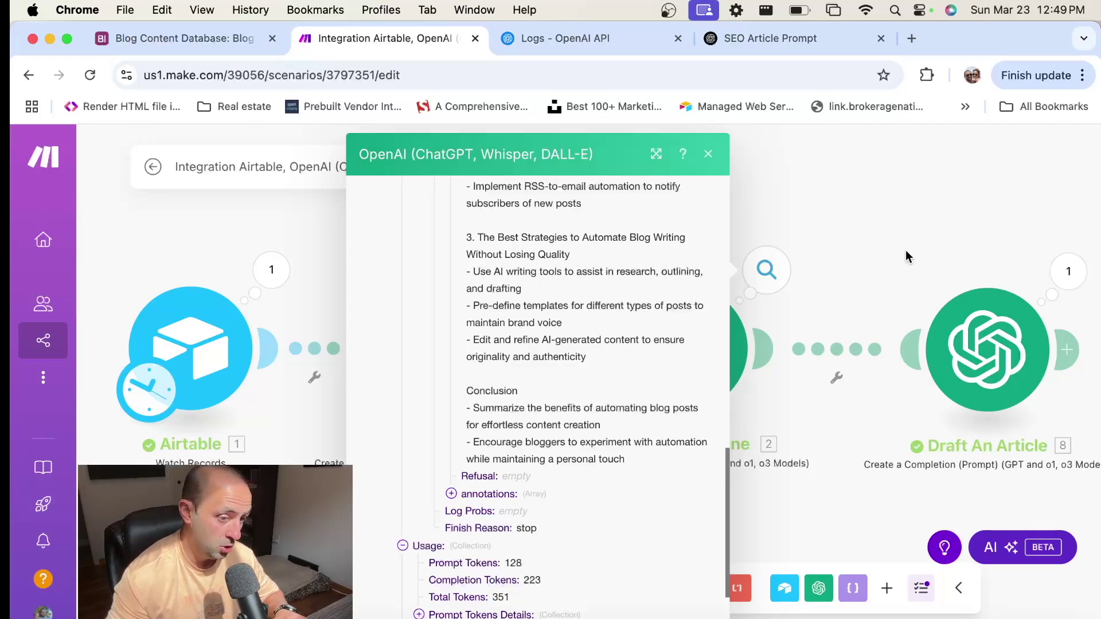
left_click(921, 215)
Expand the Draft An Article module's output message content and read the generated article from introduction to conclusion.
left_click(860, 296)
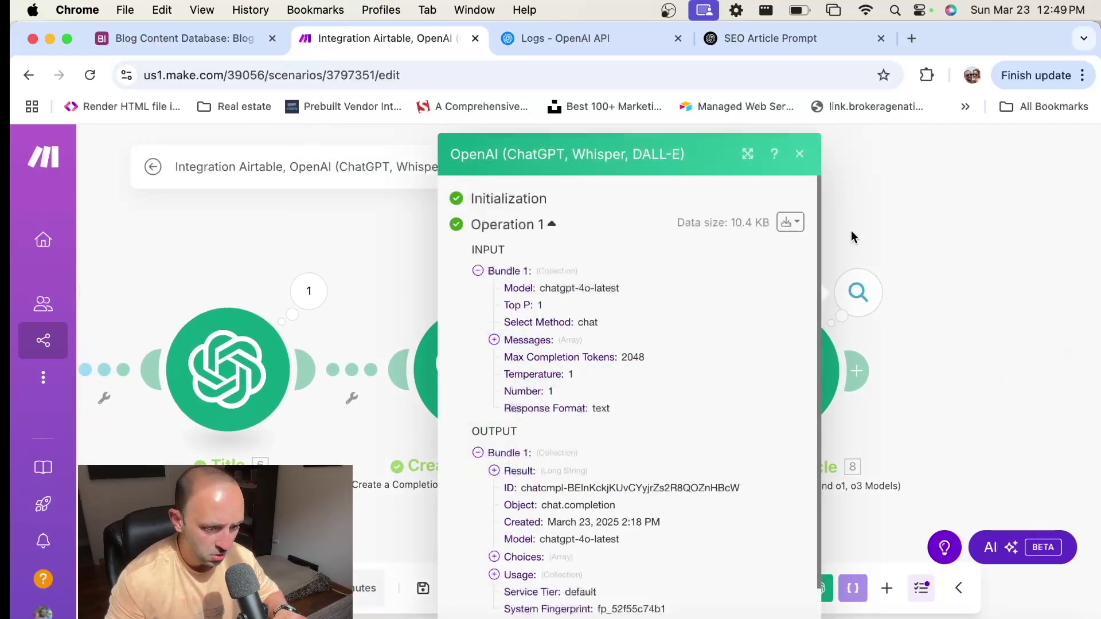
left_click(523, 513)
scroll(533, 507, "down", 3)
left_click(523, 505)
left_click(578, 478)
scroll(714, 373, "down", 2)
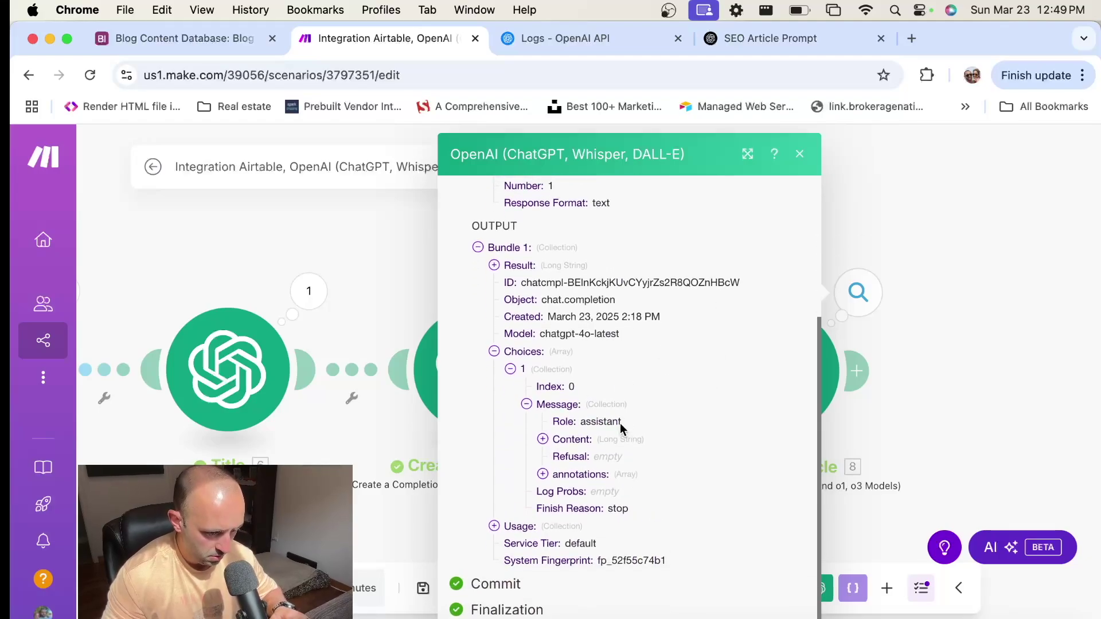
left_click(555, 442)
scroll(732, 372, "down", 2)
scroll(732, 367, "down", 4)
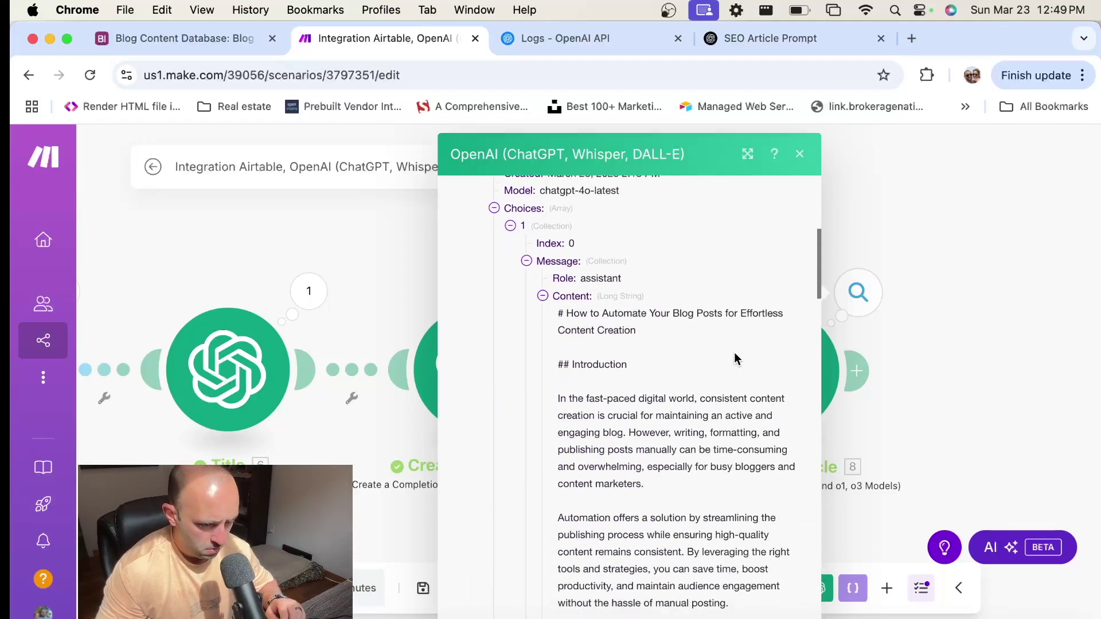
scroll(735, 352, "down", 5)
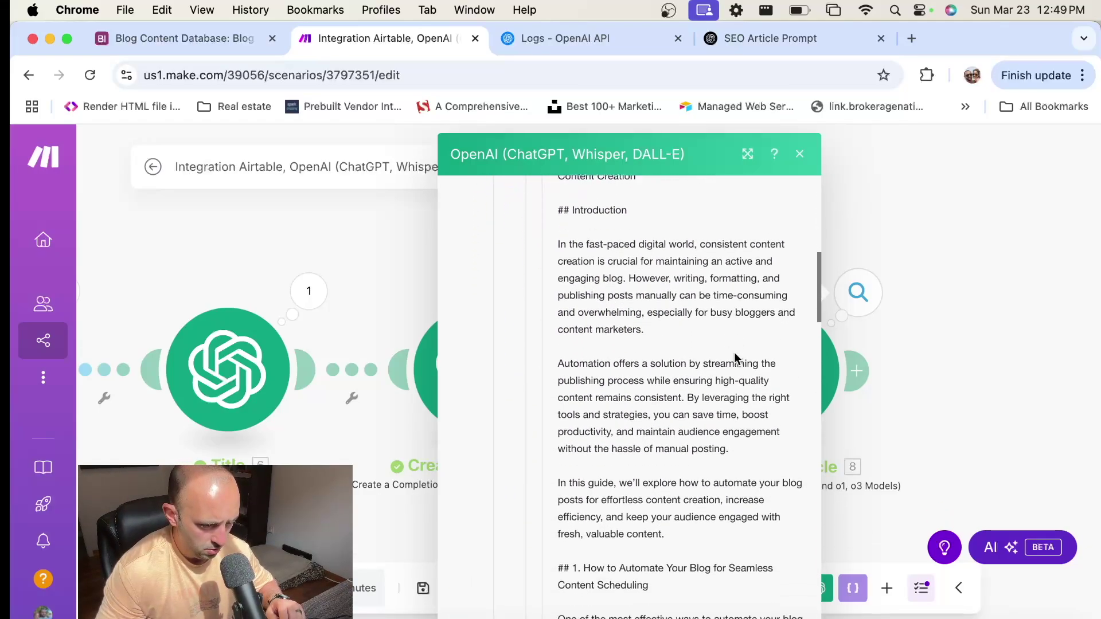
scroll(734, 352, "down", 5)
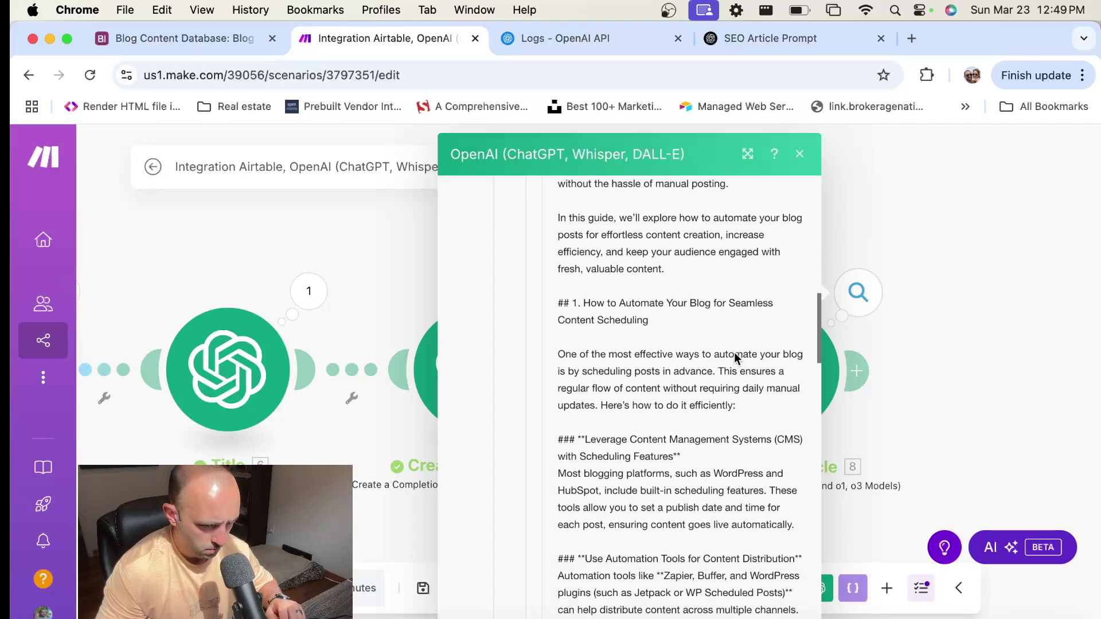
scroll(734, 356, "down", 5)
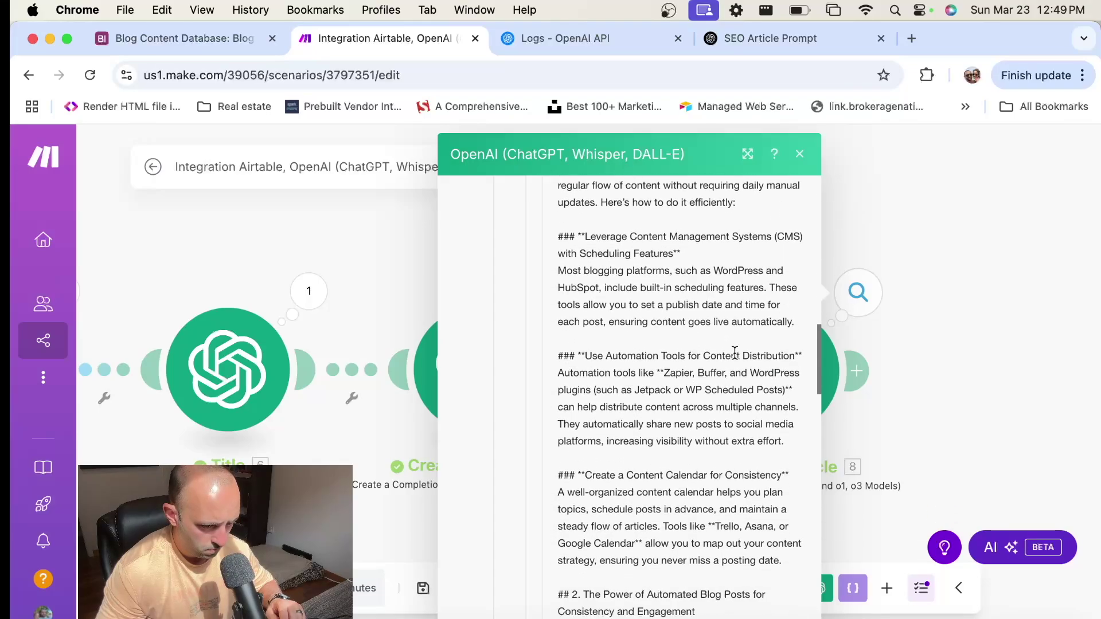
scroll(735, 352, "down", 4)
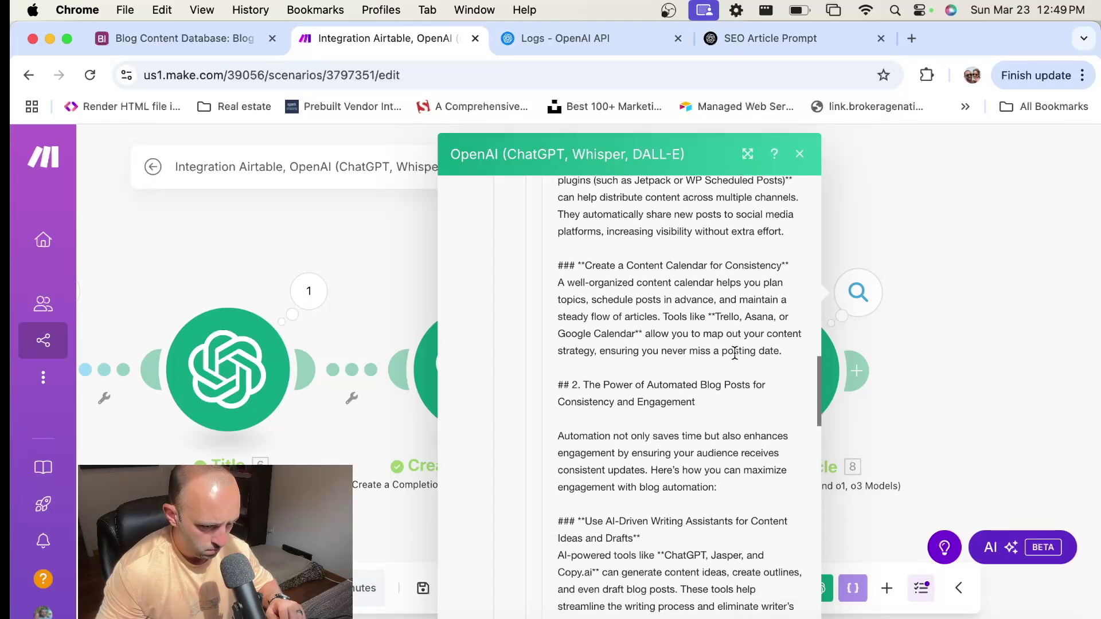
scroll(735, 357, "down", 7)
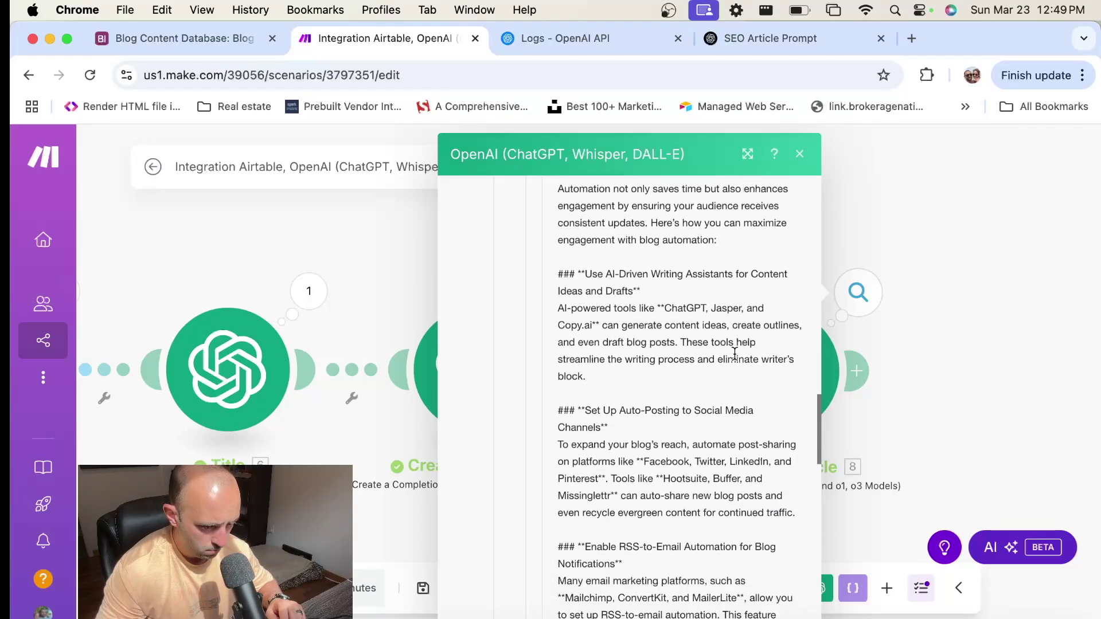
scroll(735, 354, "down", 8)
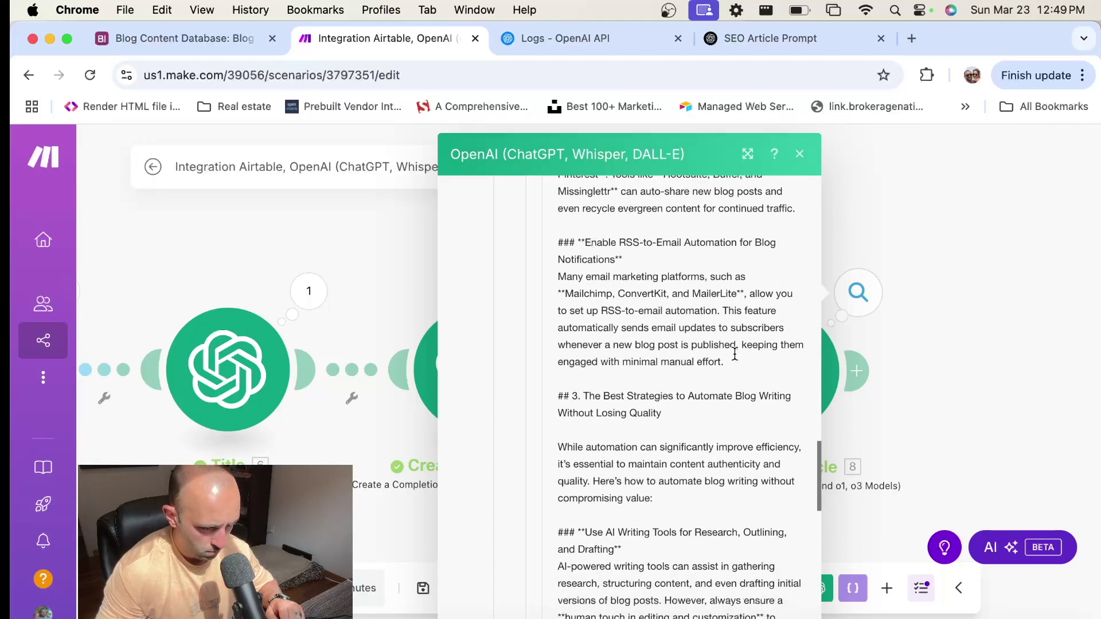
scroll(735, 357, "down", 7)
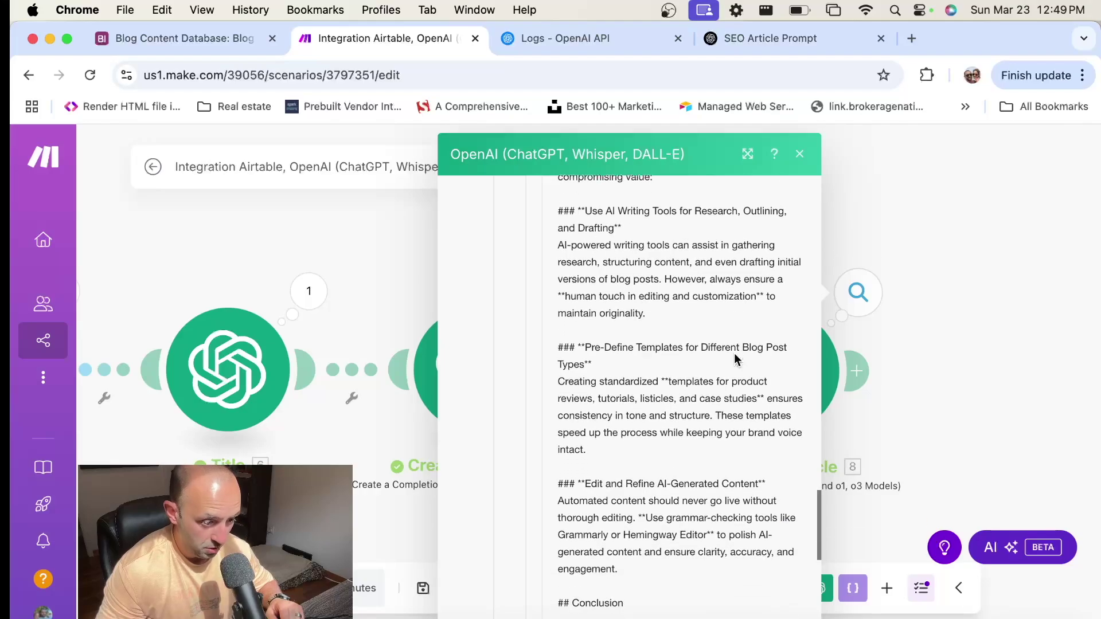
scroll(736, 356, "down", 5)
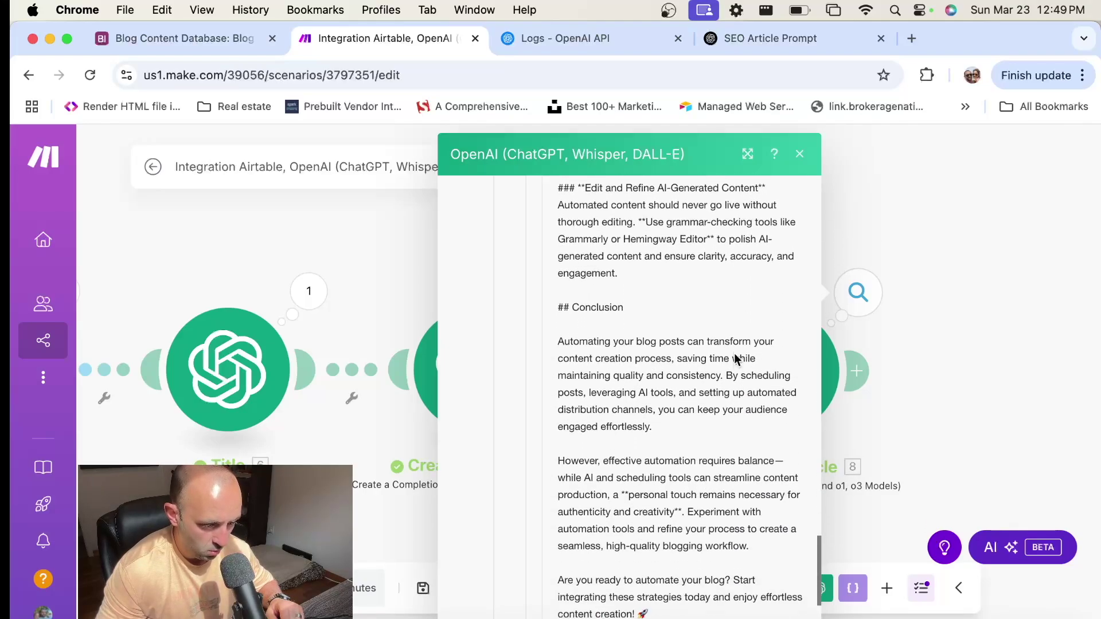
scroll(739, 341, "up", 6)
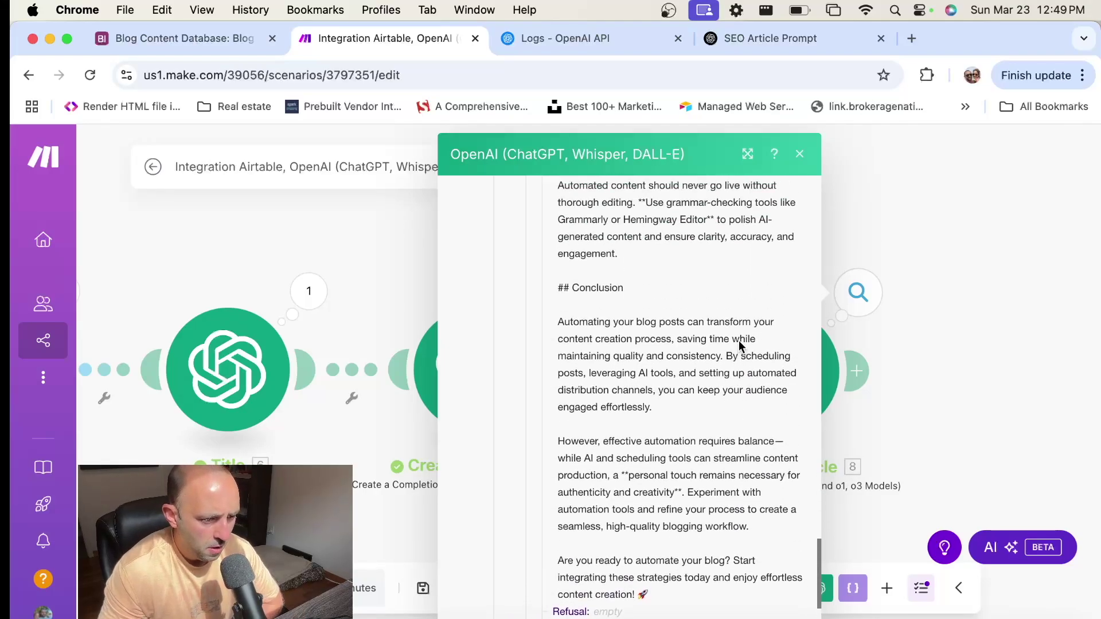
scroll(639, 348, "up", 2)
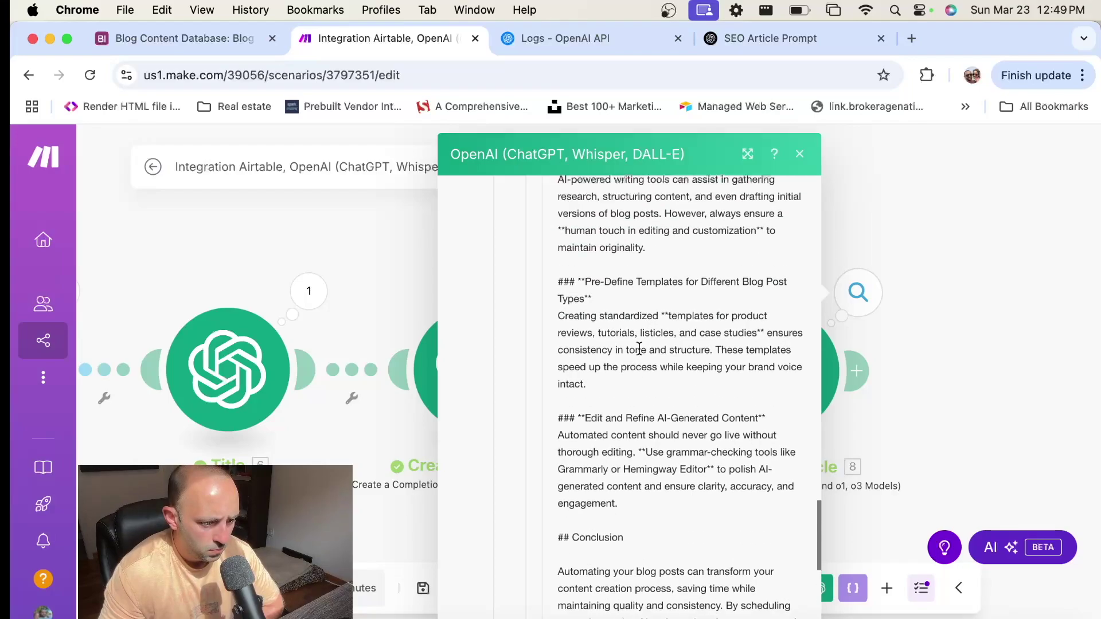
left_click(903, 198)
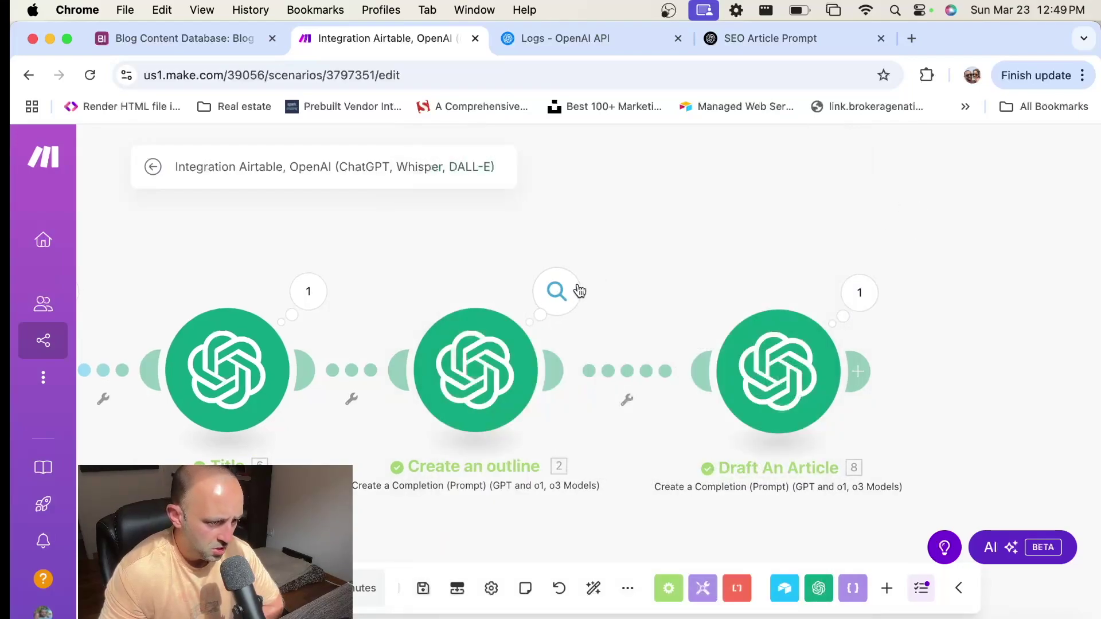
Review the Create an outline module's message content again, focusing on the points under section 3 about blog writing strategies.
left_click(557, 292)
scroll(764, 415, "down", 2)
left_click(678, 508)
scroll(711, 504, "down", 1)
left_click(714, 506)
scroll(713, 525, "down", 1)
left_click(713, 525)
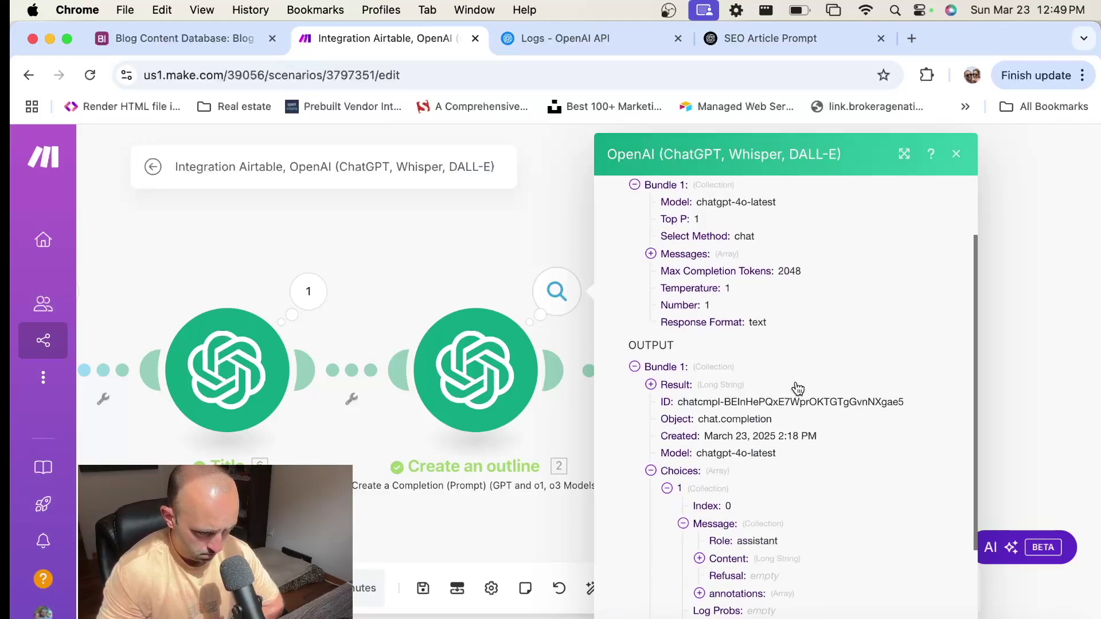
scroll(746, 510, "down", 1)
left_click(755, 502)
scroll(801, 401, "down", 2)
scroll(801, 402, "down", 10)
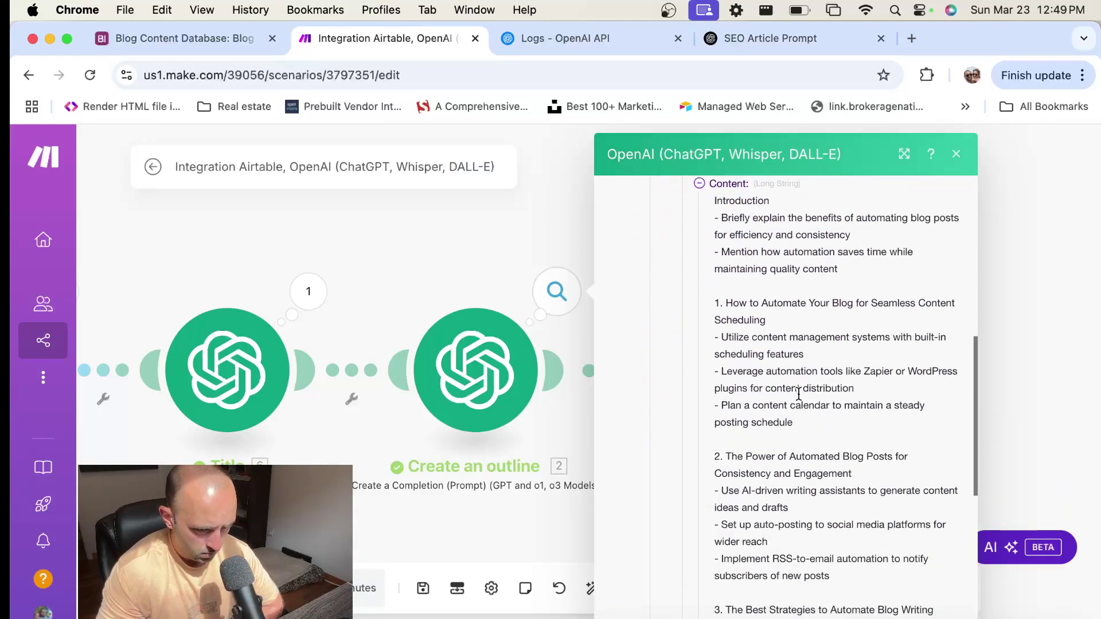
scroll(799, 394, "down", 1)
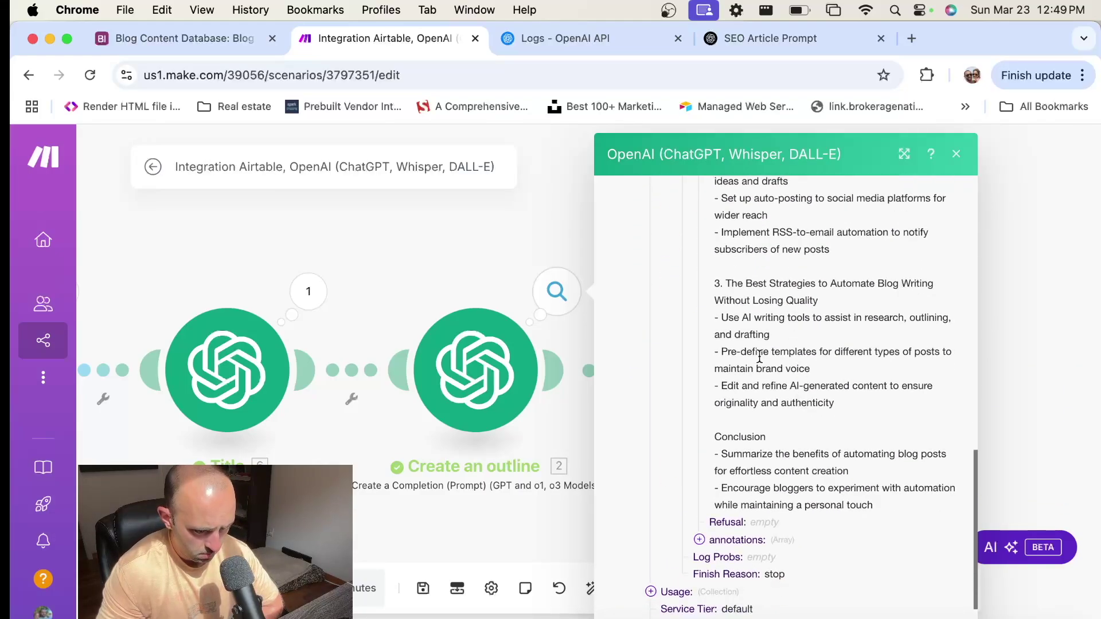
left_click_drag(725, 317, 776, 319)
left_click_drag(720, 352, 790, 352)
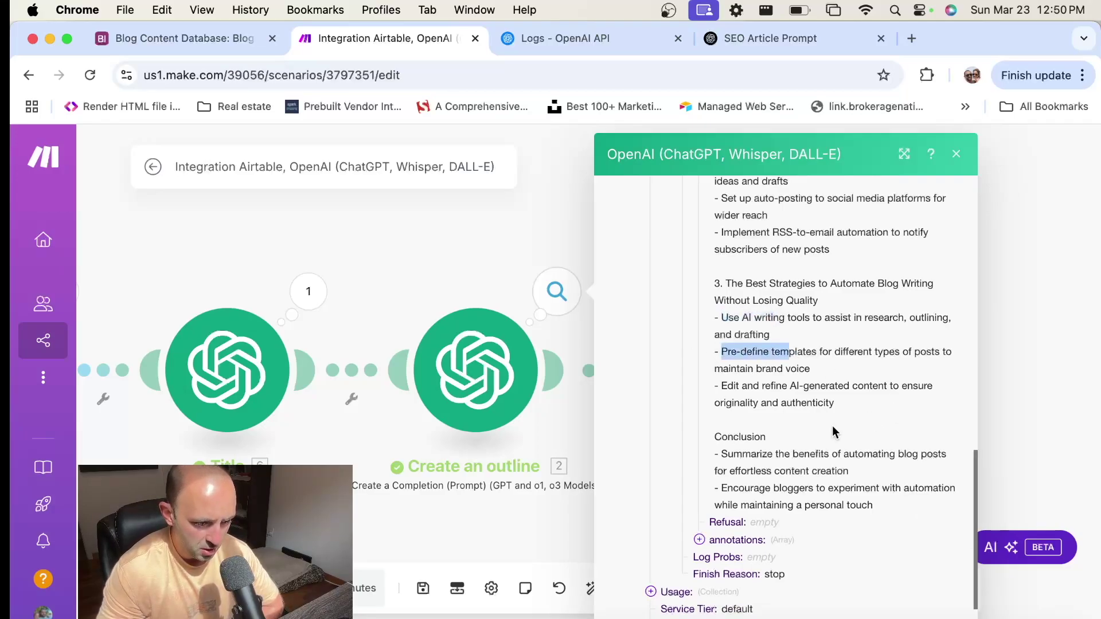
left_click(1032, 349)
Open the latest Draft An Article module output and expand its first choice down to the message content.
left_click(858, 292)
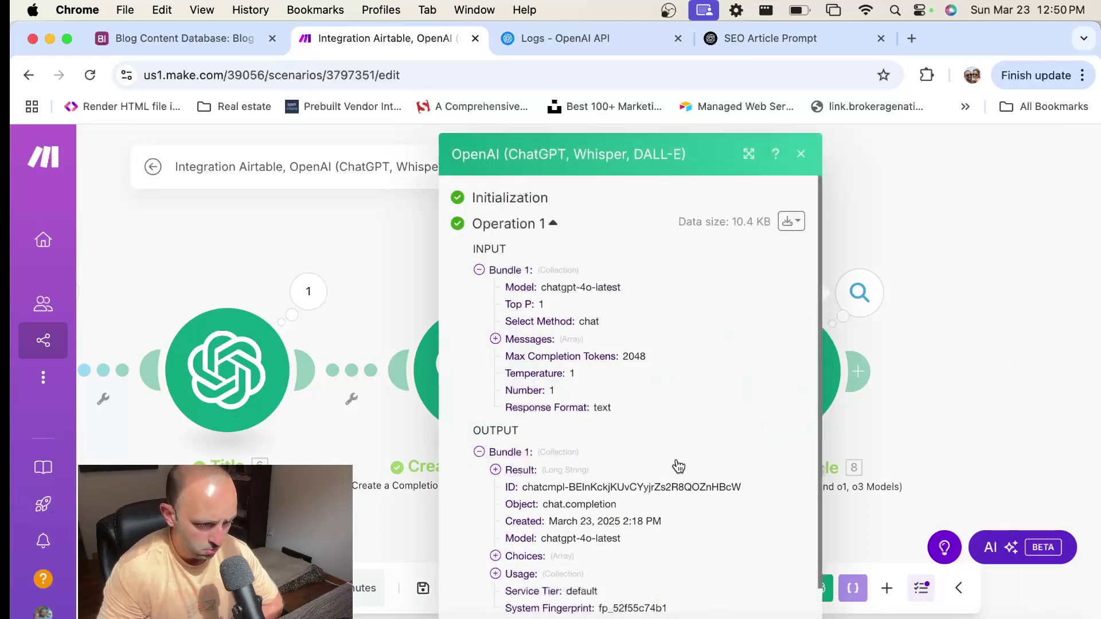
scroll(544, 505, "down", 2)
left_click(495, 509)
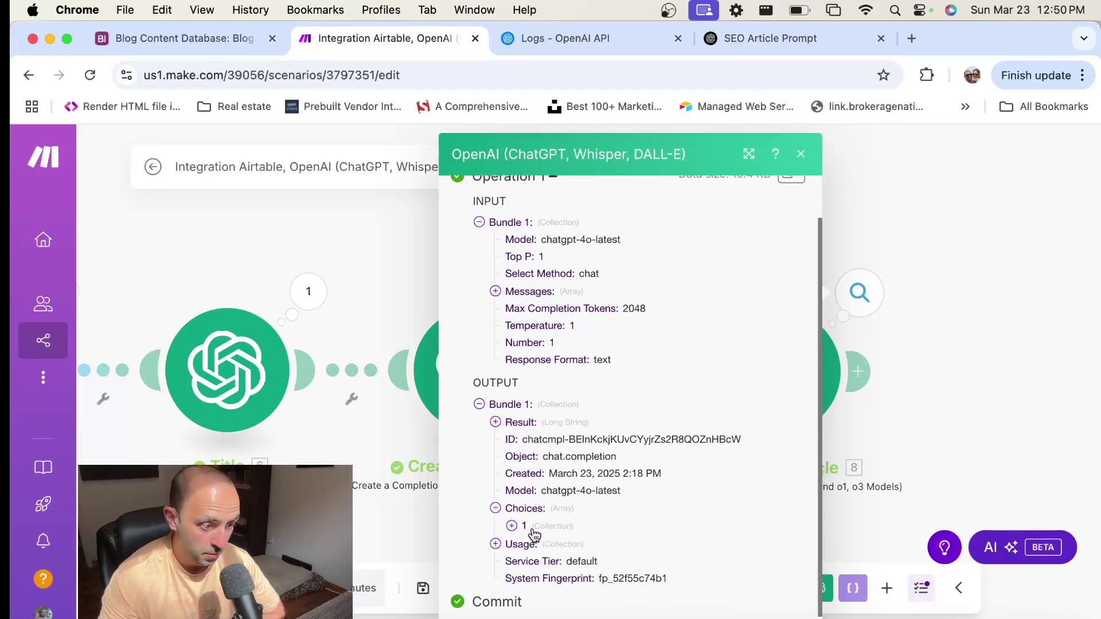
left_click(512, 524)
scroll(649, 447, "down", 3)
left_click(559, 475)
scroll(660, 443, "down", 3)
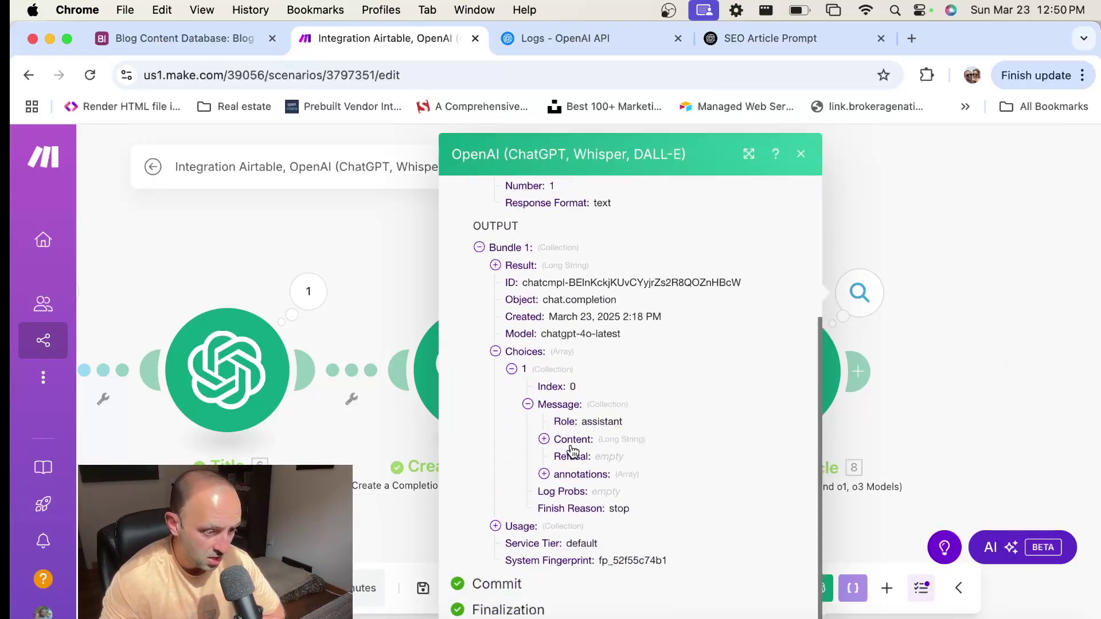
left_click(565, 442)
Read the generated article from the introduction through the three numbered sections to the conclusion, and close the output.
scroll(660, 458, "down", 10)
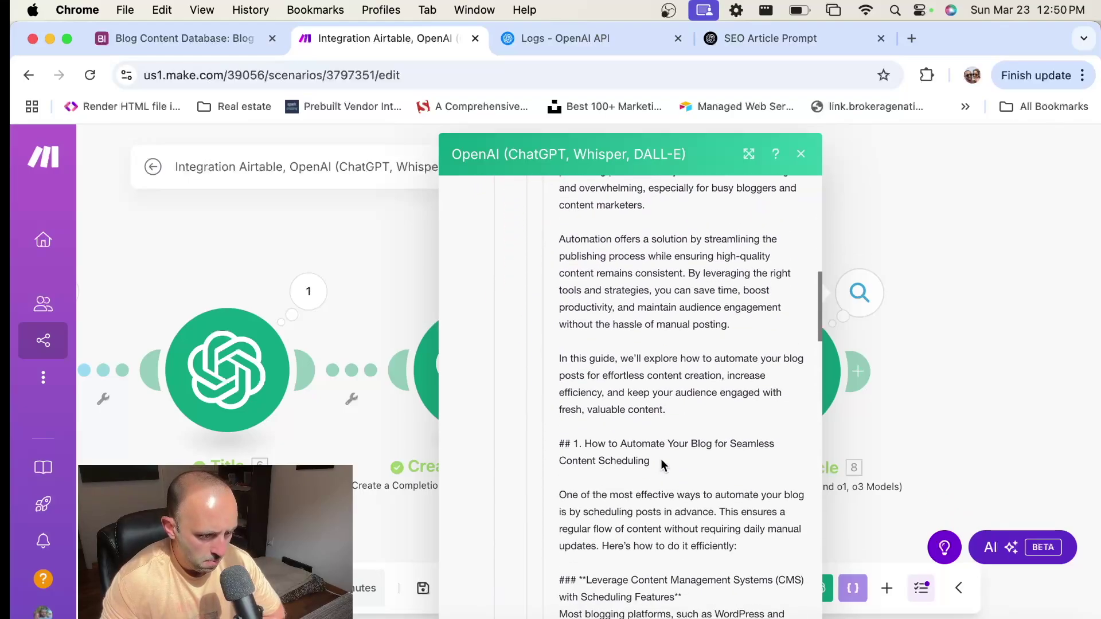
scroll(665, 463, "down", 8)
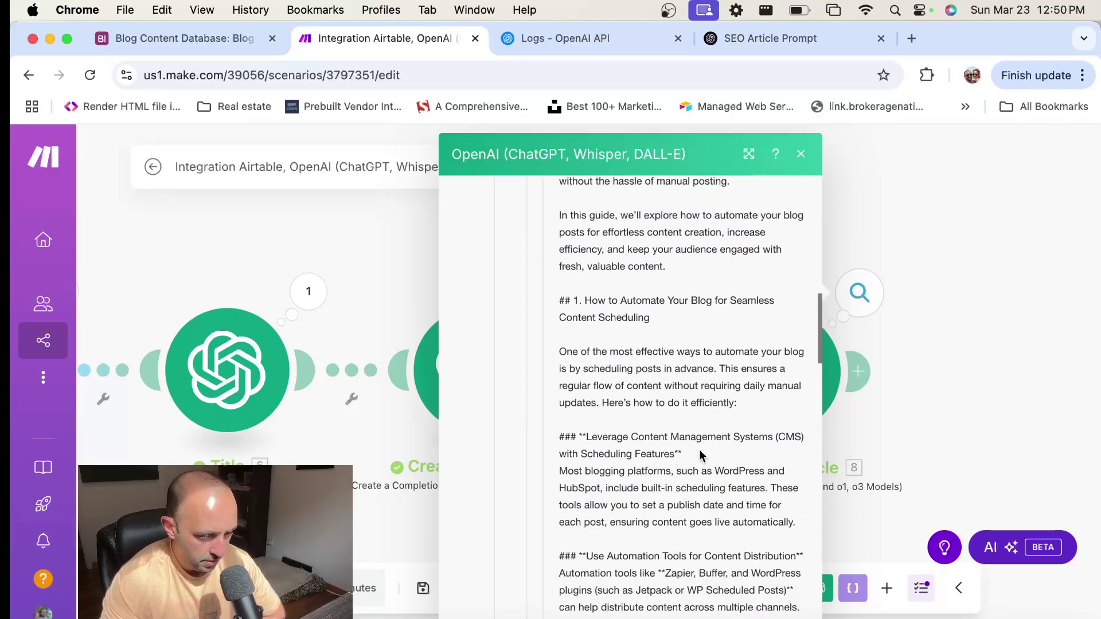
scroll(697, 452, "down", 5)
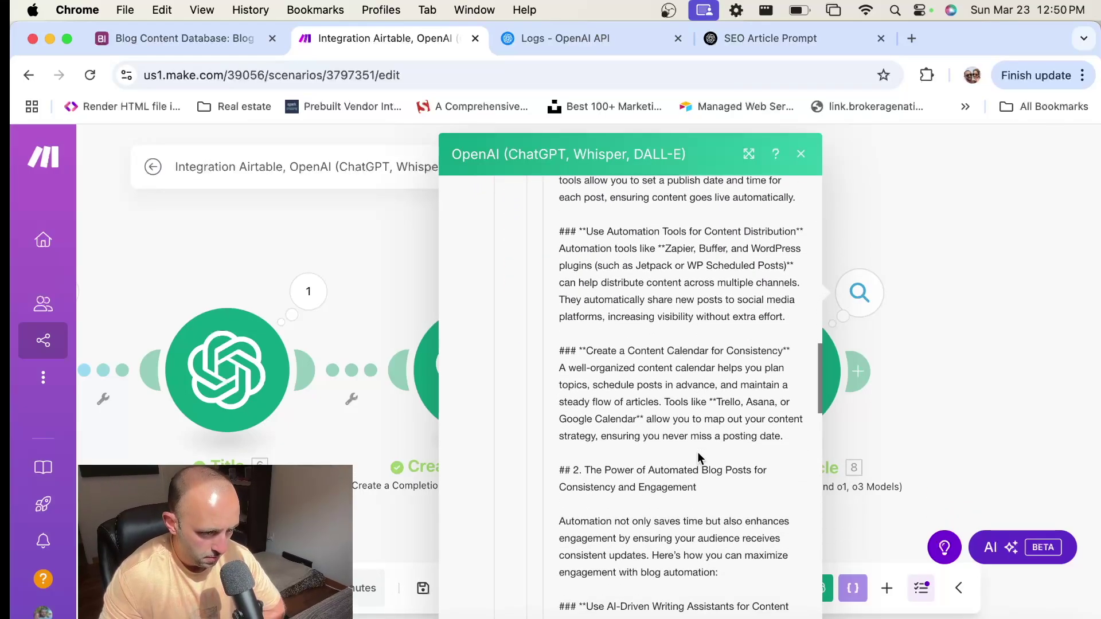
scroll(697, 467, "down", 10)
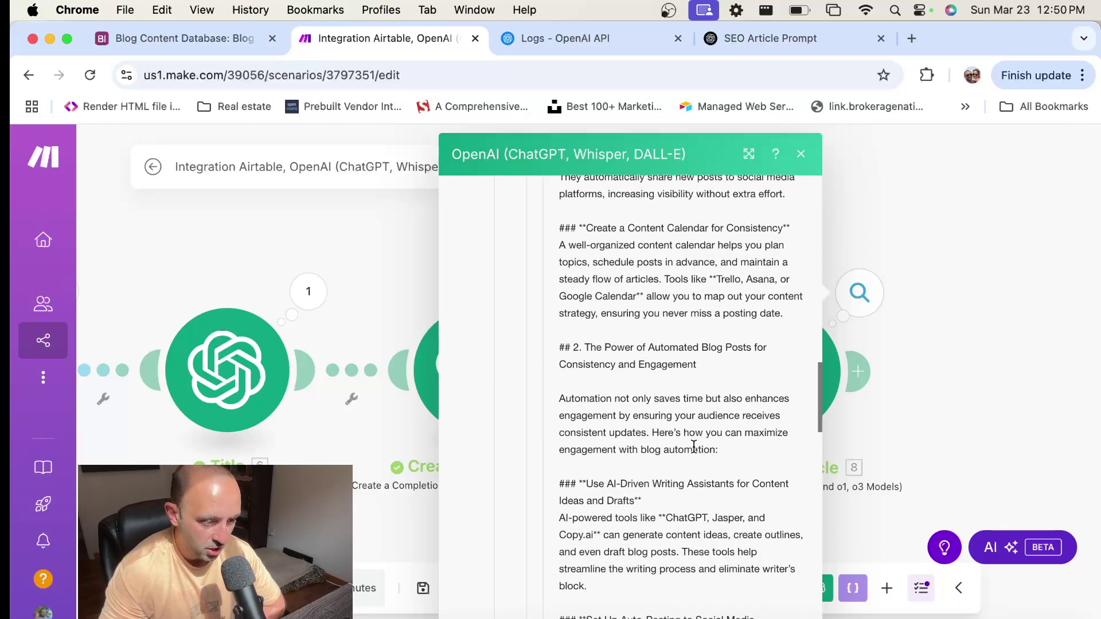
scroll(693, 449, "down", 7)
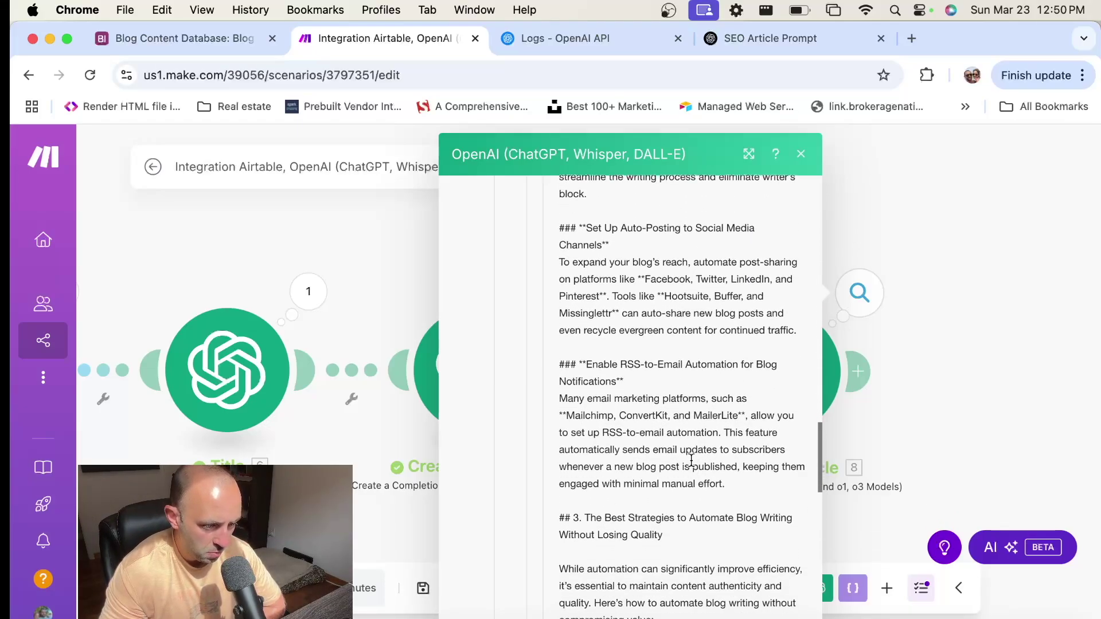
scroll(692, 459, "down", 7)
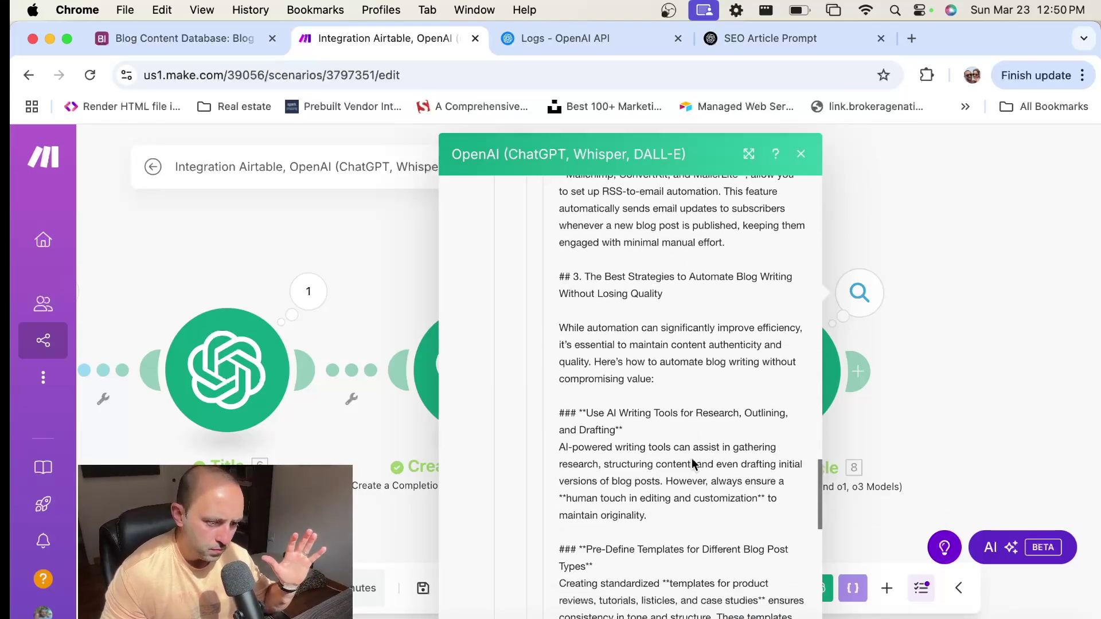
scroll(692, 456, "down", 5)
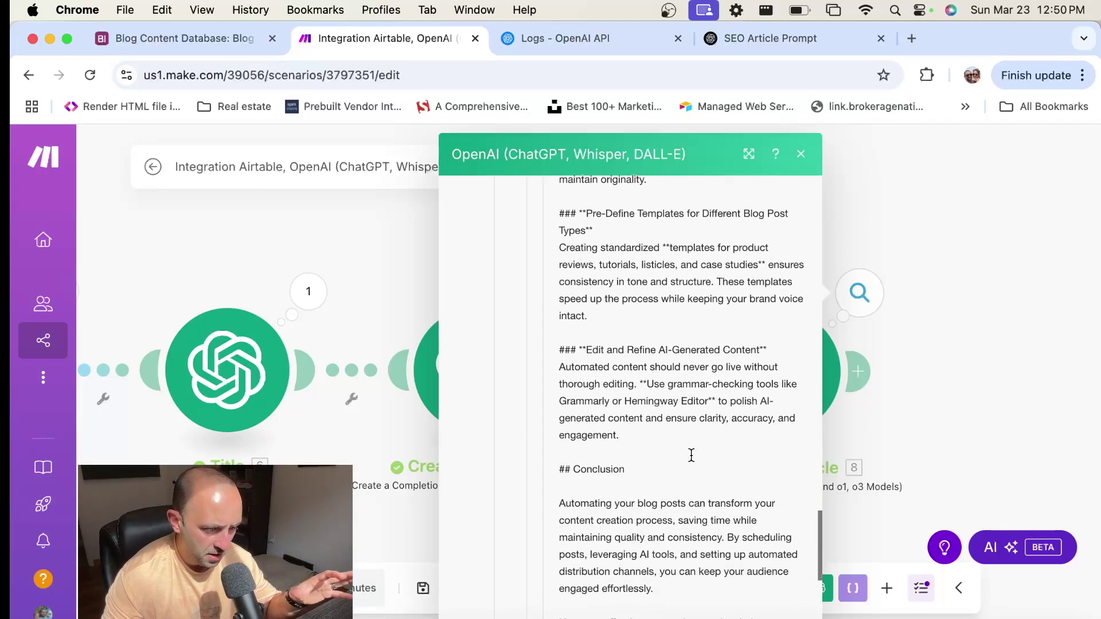
scroll(693, 460, "down", 5)
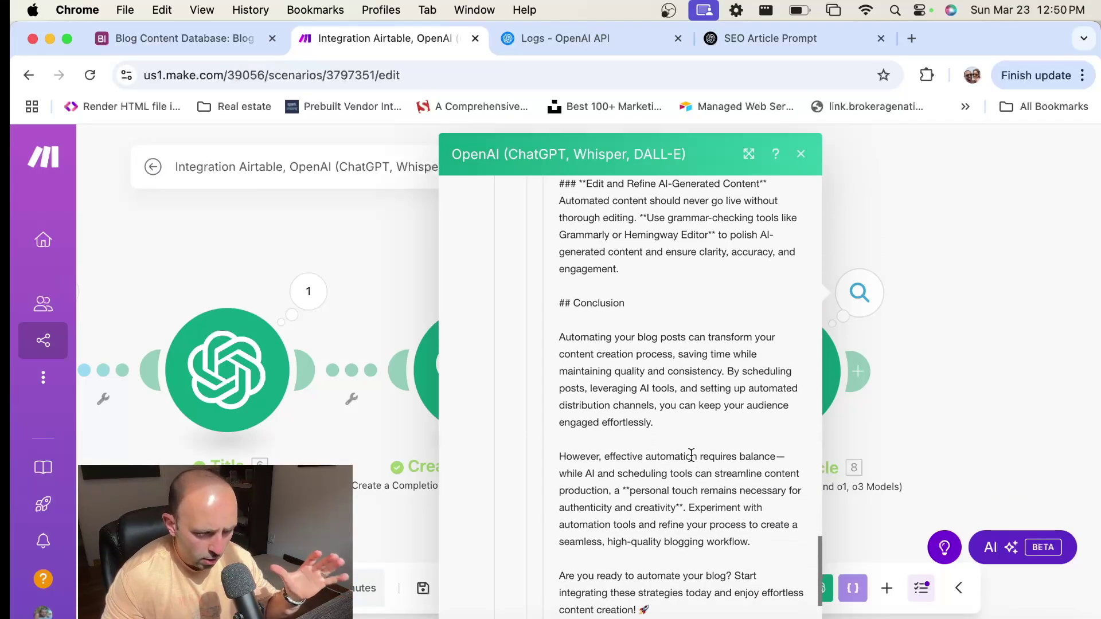
scroll(692, 459, "up", 3)
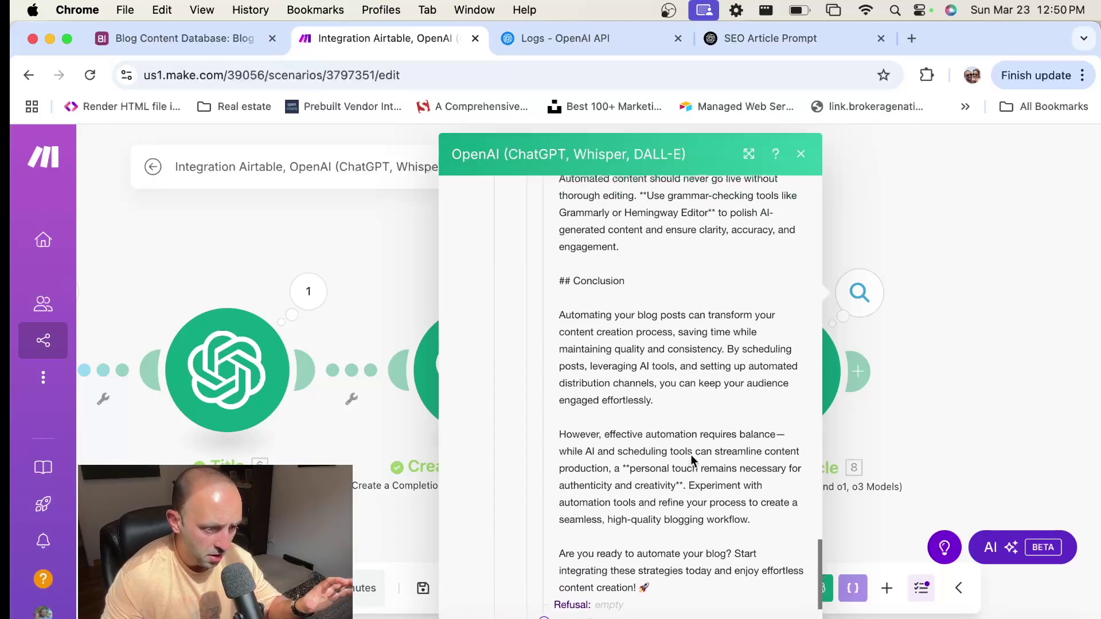
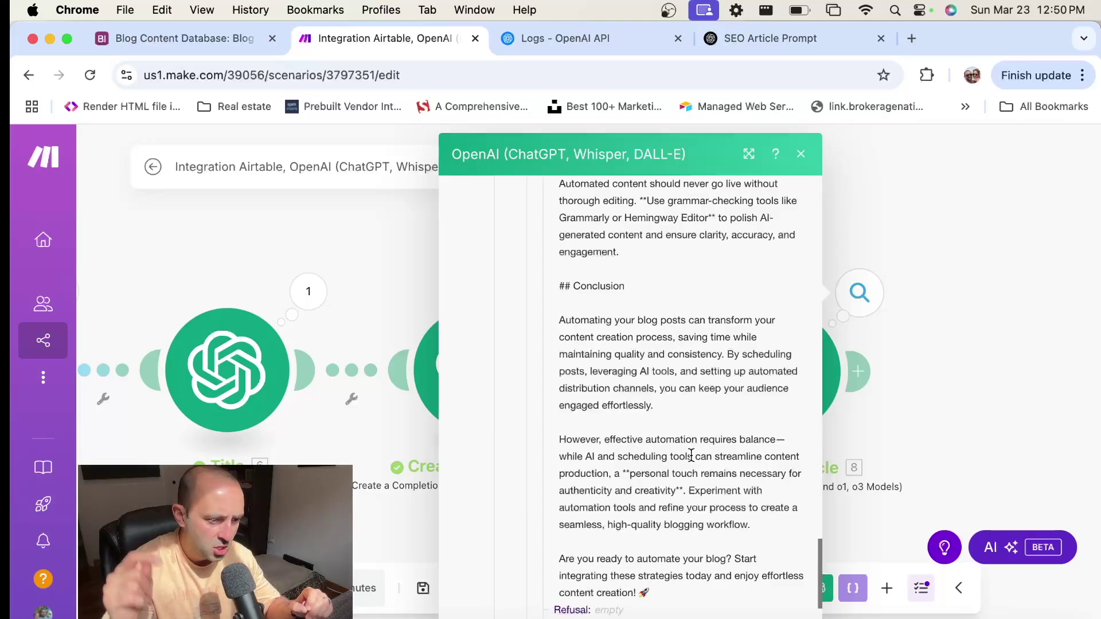
left_click(802, 156)
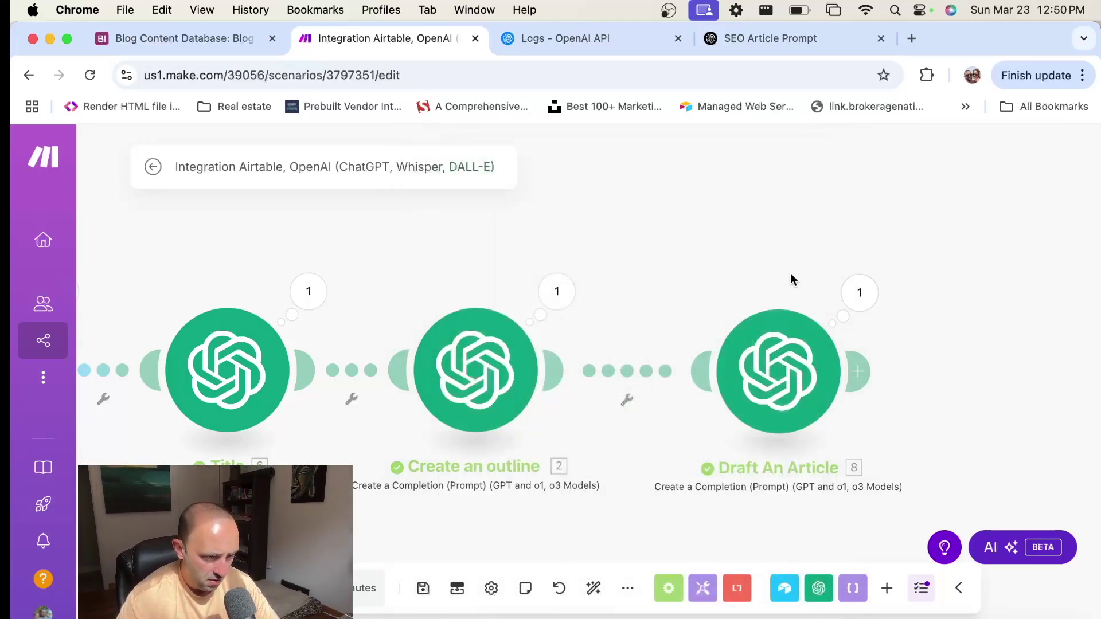
Open the Draft An Article module settings and review the Assistant message and the User message's SEO article and heading instructions.
scroll(780, 273, "down", 3)
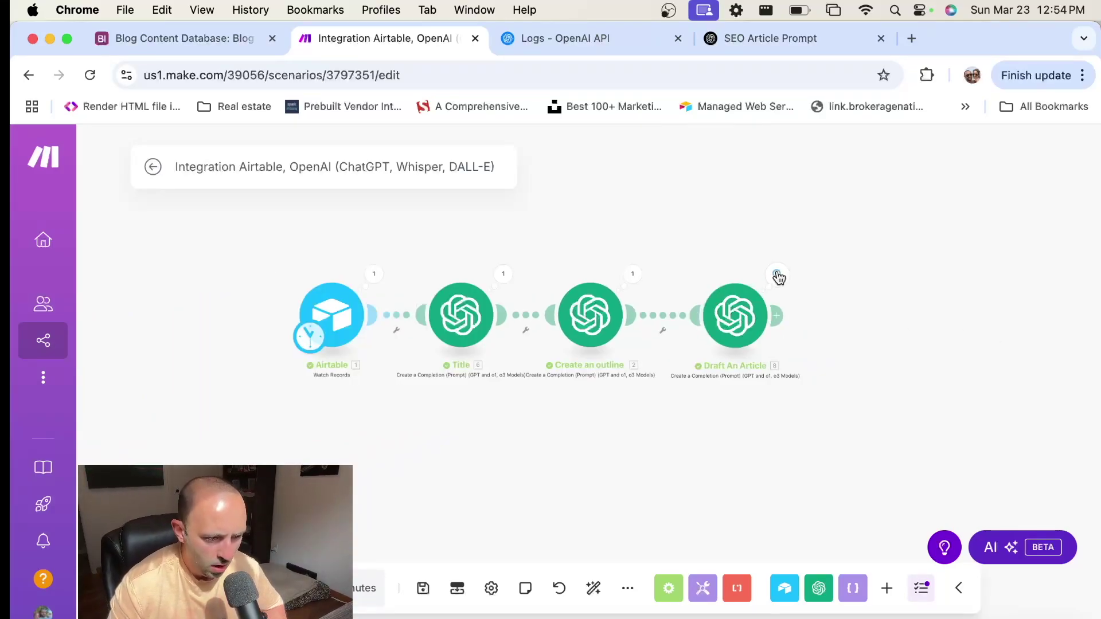
left_click(737, 318)
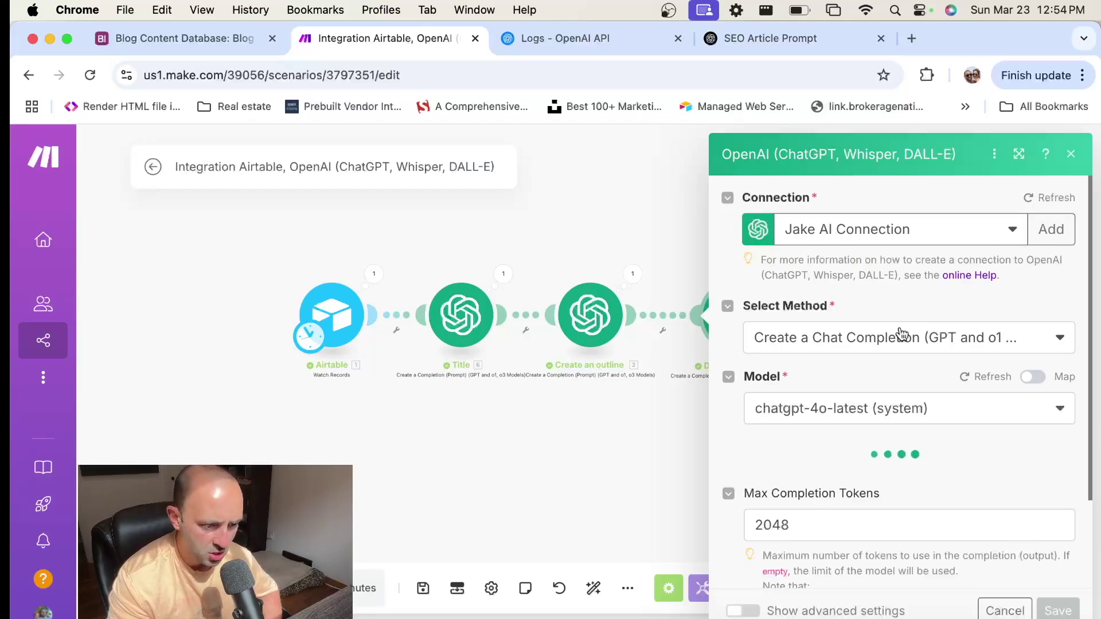
scroll(902, 334, "down", 3)
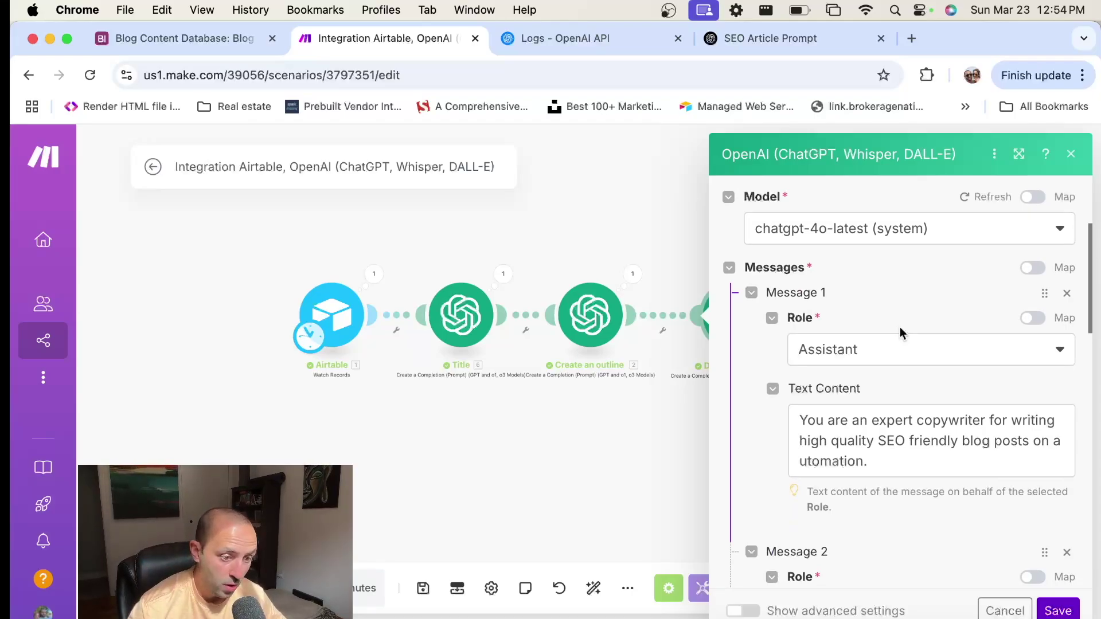
scroll(900, 329, "down", 5)
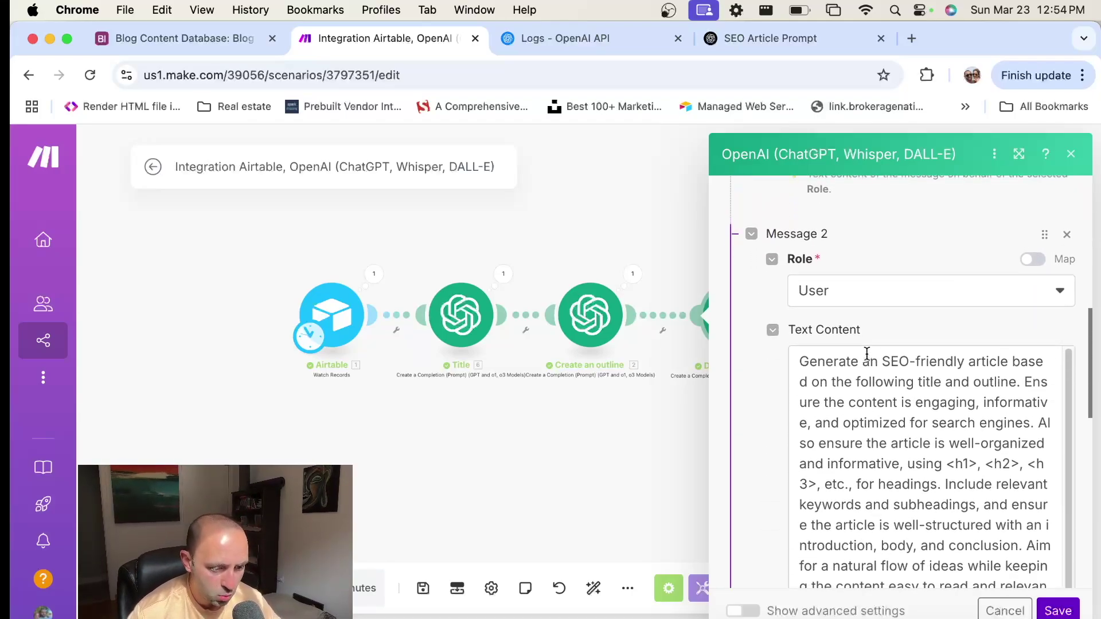
scroll(865, 367, "down", 2)
scroll(865, 367, "up", 2)
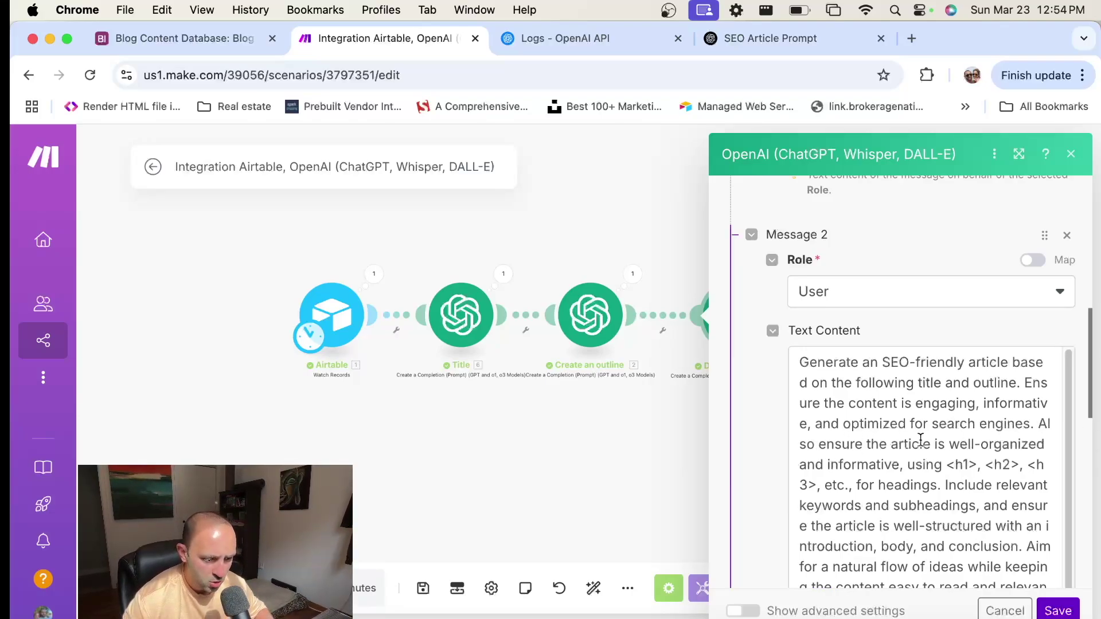
scroll(952, 448, "down", 1)
scroll(929, 444, "down", 1)
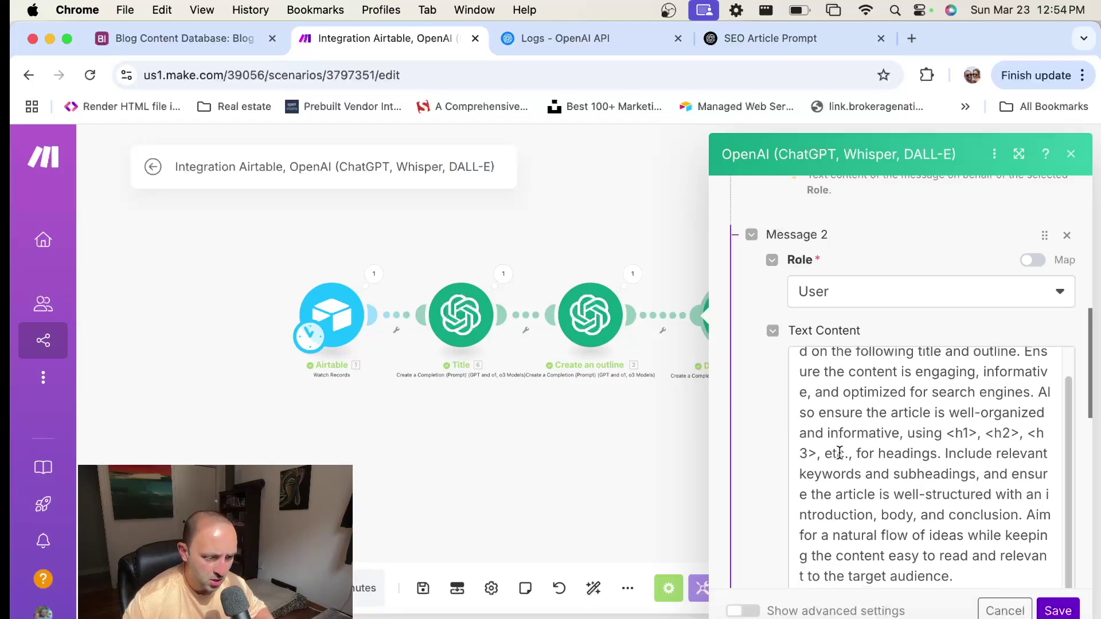
Check the Title and Outline mappings and the WordPress formatting instruction in Message 2, and save the module settings.
type("Title: 6. Choices[ ]: Message.Content")
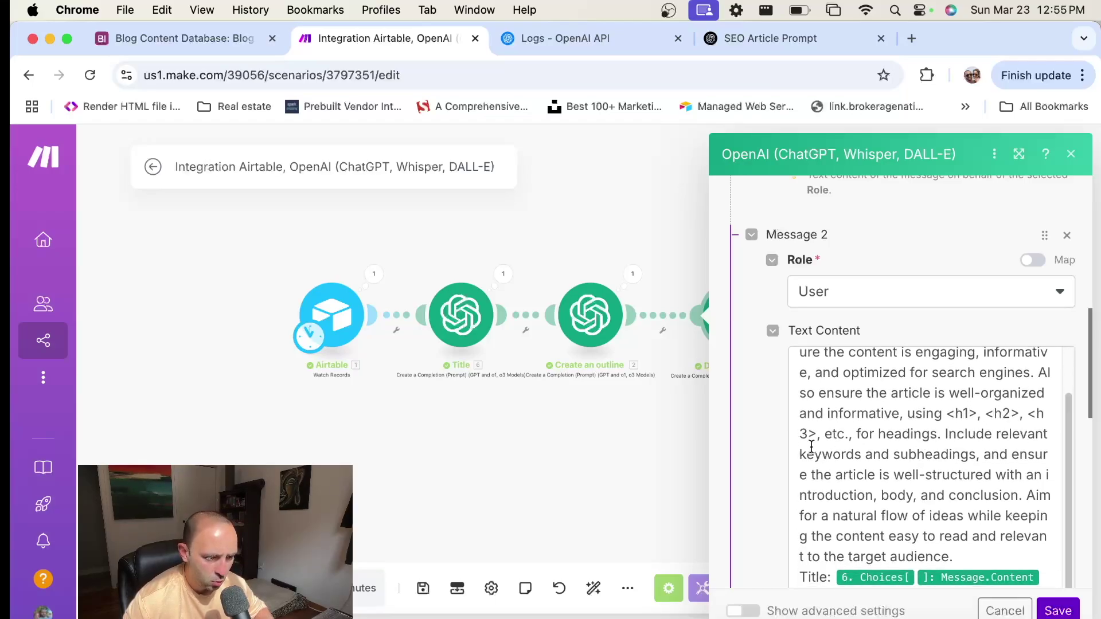
scroll(964, 456, "down", 1)
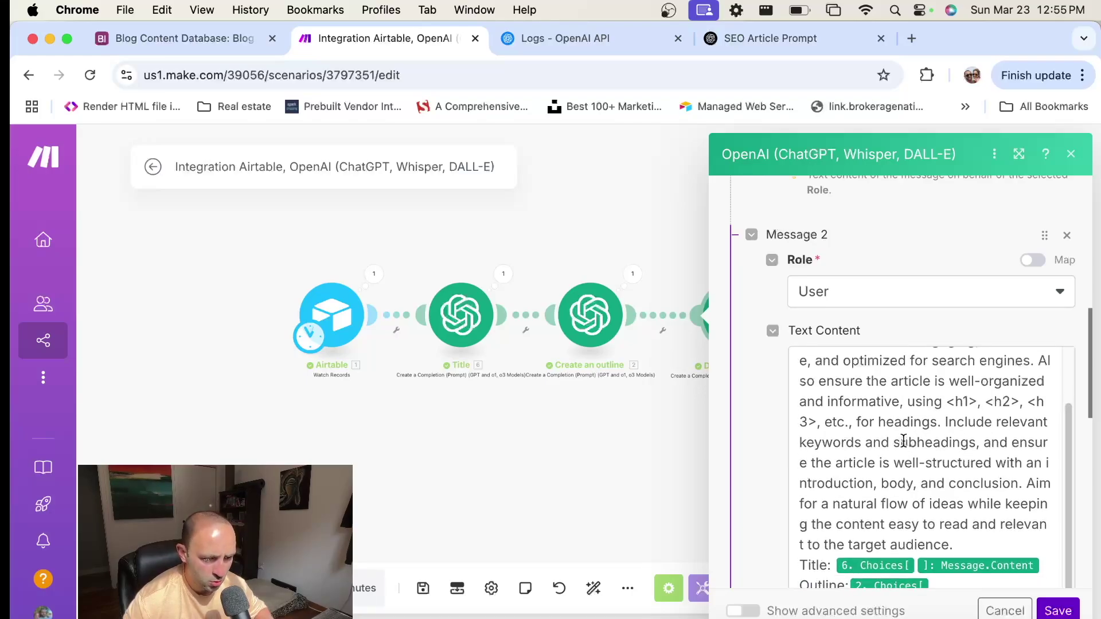
left_click(973, 526)
scroll(1012, 206, "down", 3)
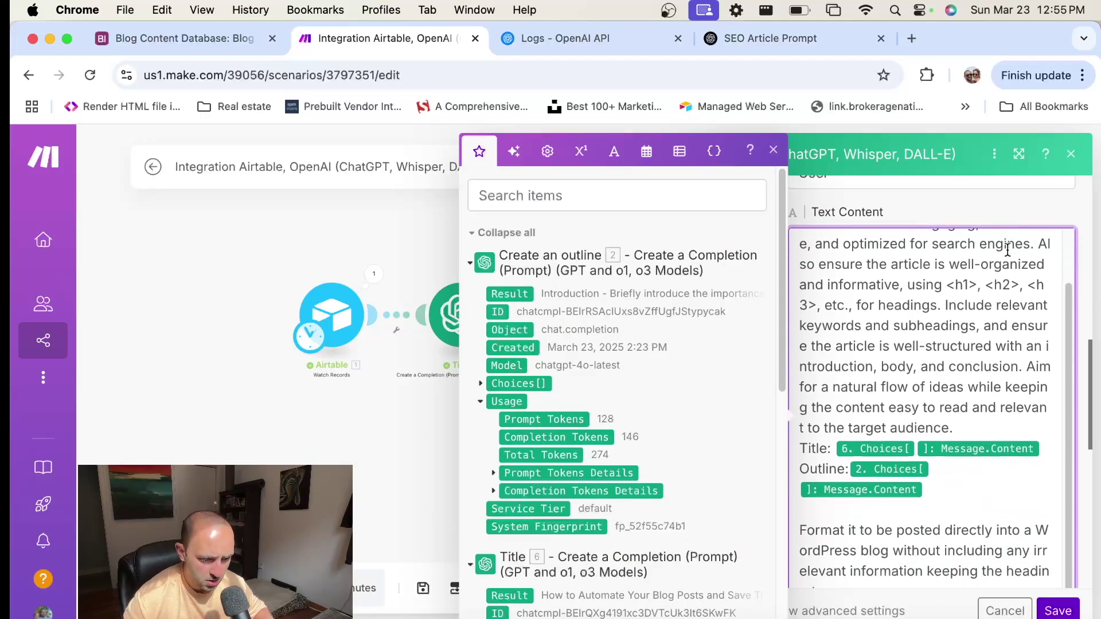
scroll(863, 509, "down", 1)
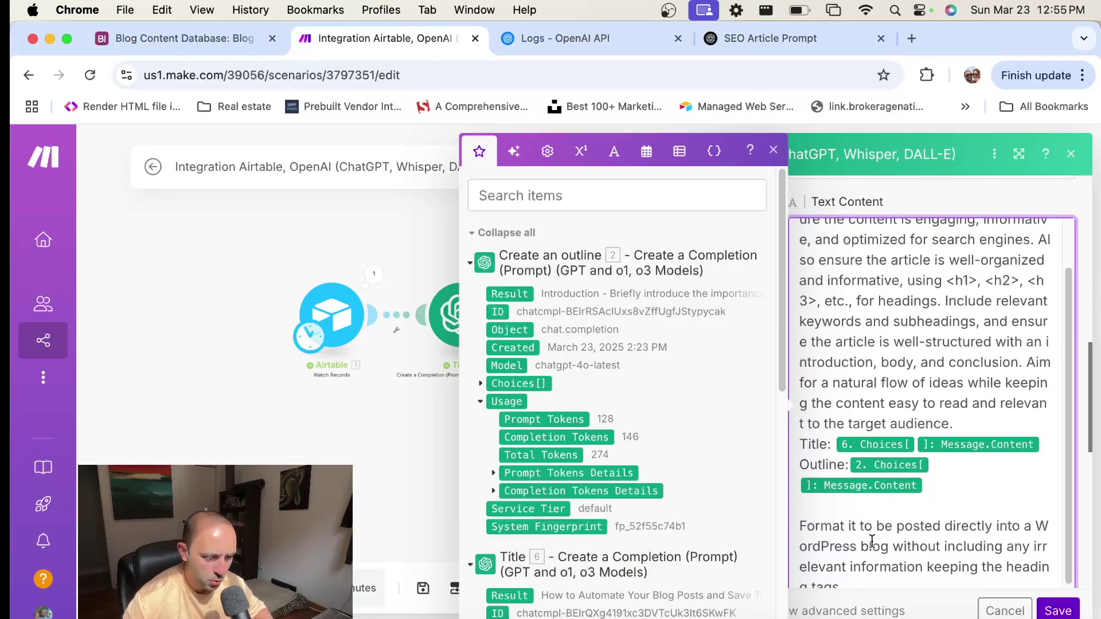
scroll(921, 551, "down", 1)
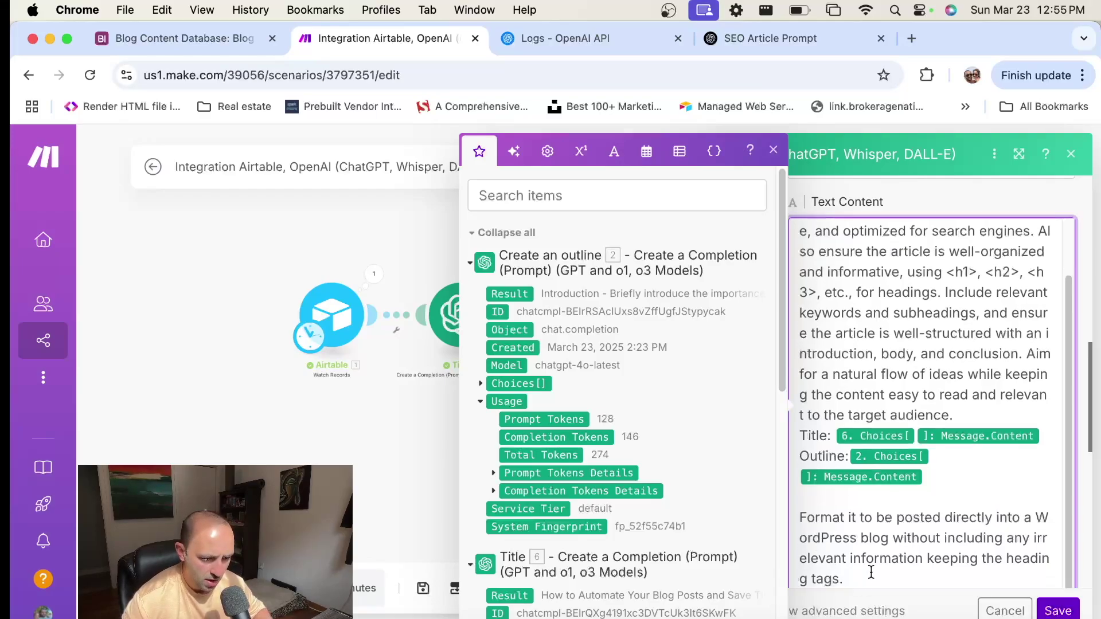
left_click(1057, 611)
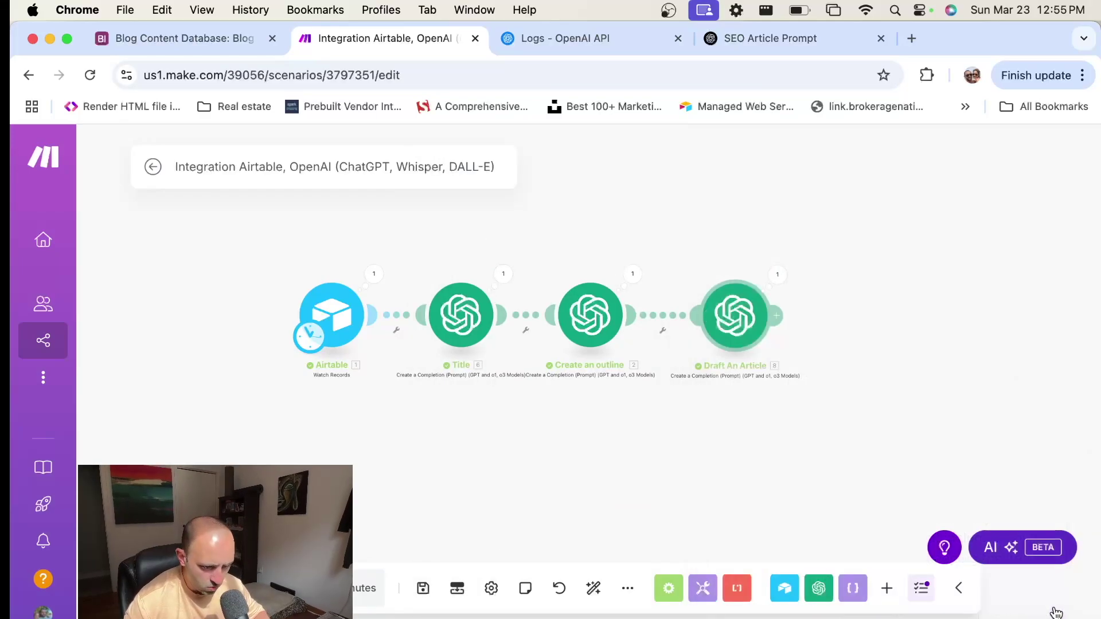
Expand the Result in the Draft An Article module's output and examine the HTML document header and meta tags.
left_click(779, 276)
scroll(615, 377, "down", 1)
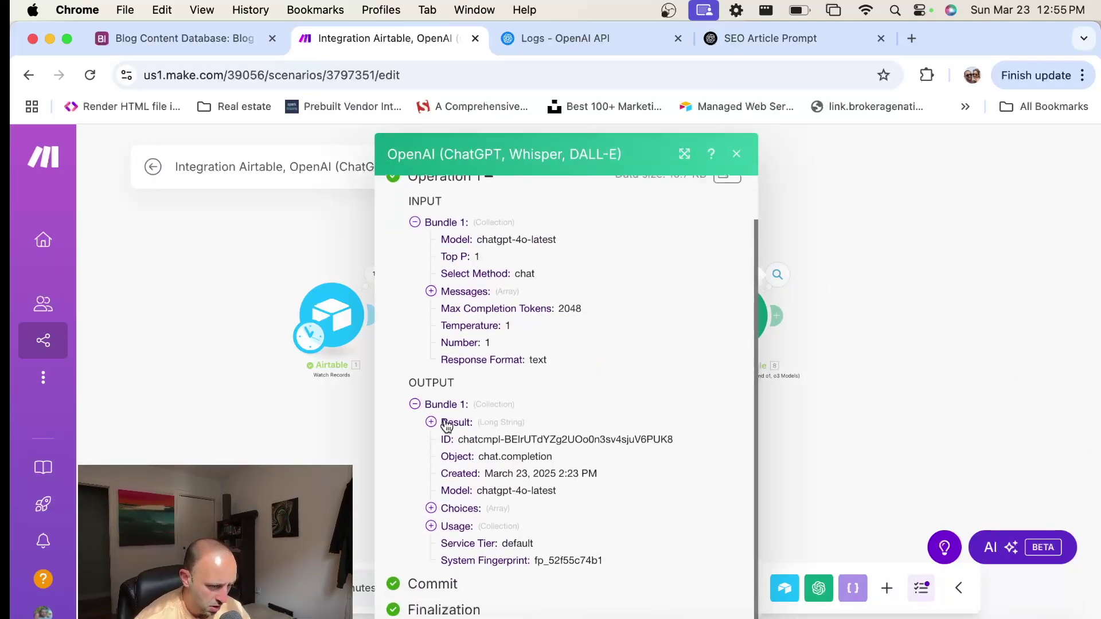
left_click(447, 400)
scroll(564, 335, "down", 2)
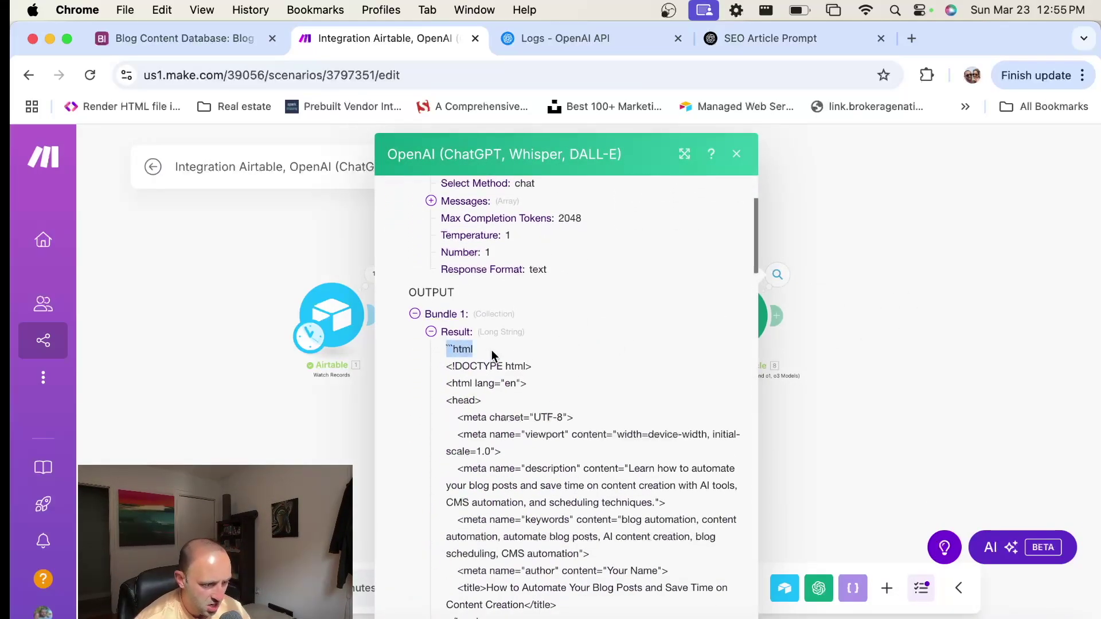
left_click_drag(445, 363, 645, 560)
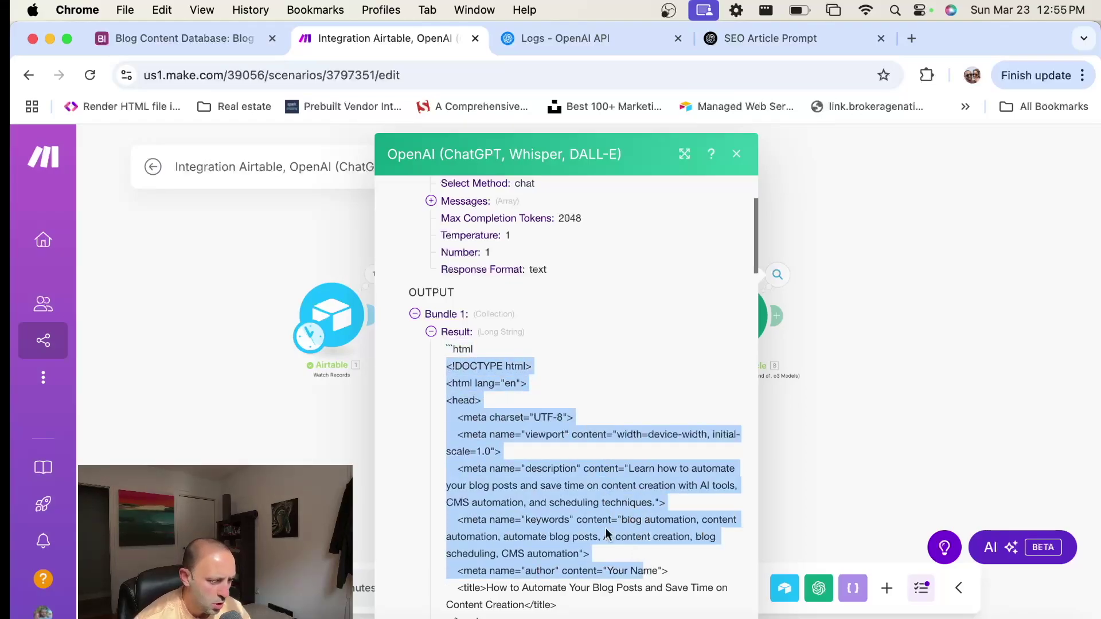
Review the HTML article body, highlighting it through the end of the Conclusion paragraph, and close the output.
scroll(606, 528, "down", 3)
left_click_drag(451, 491, 577, 505)
scroll(577, 505, "down", 8)
scroll(577, 511, "down", 15)
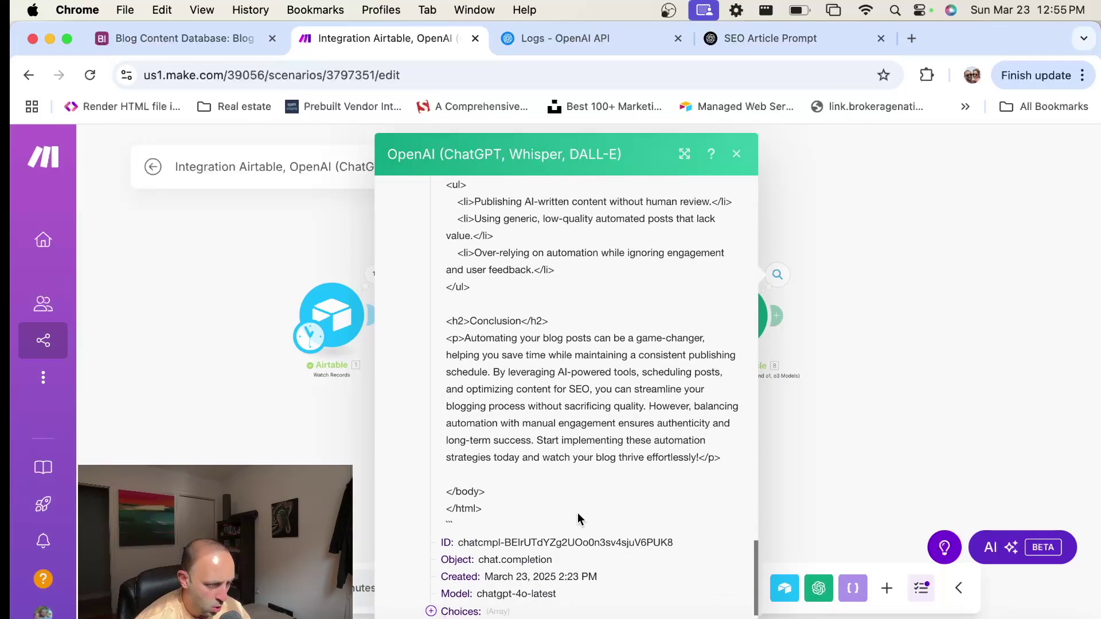
left_click(723, 455, "shift")
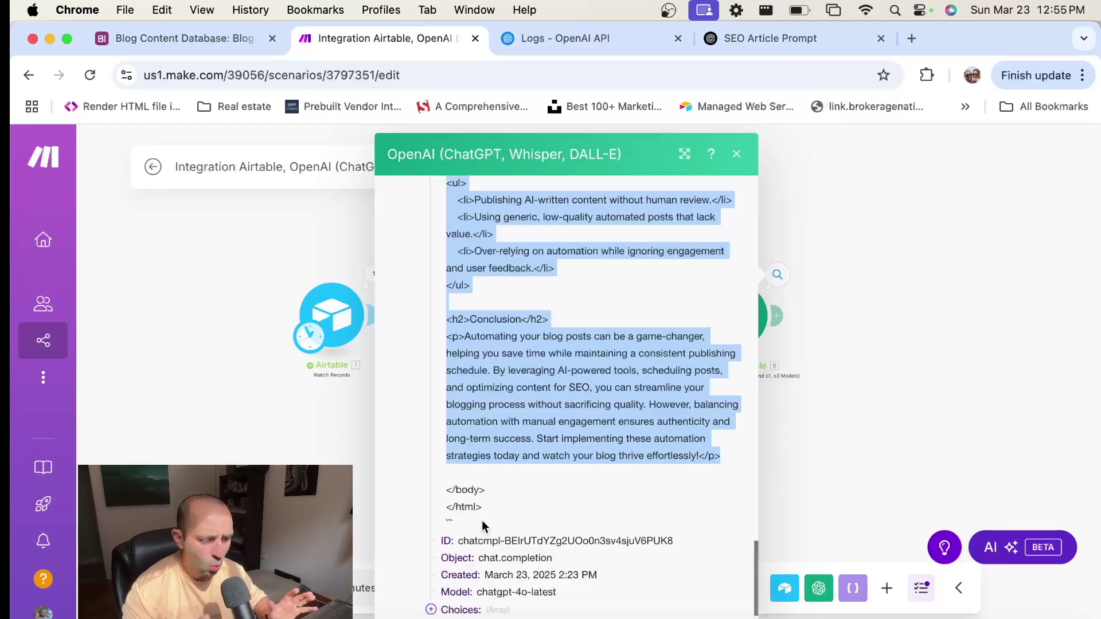
left_click(819, 297)
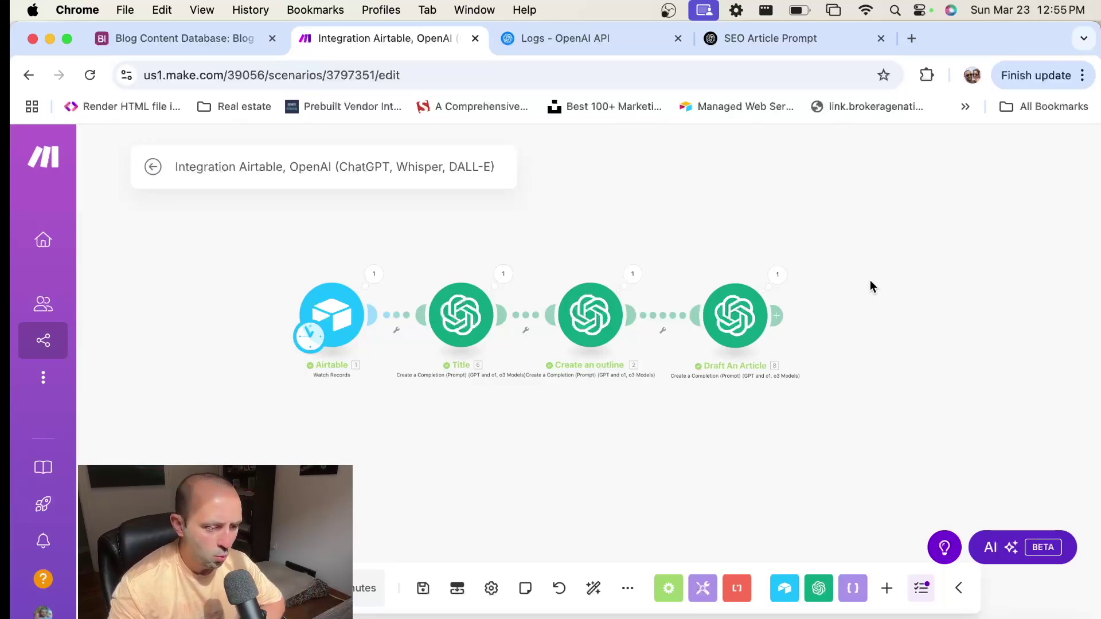
Add a Text parser Match pattern module after the Draft An Article module.
left_click_drag(865, 281, 750, 289)
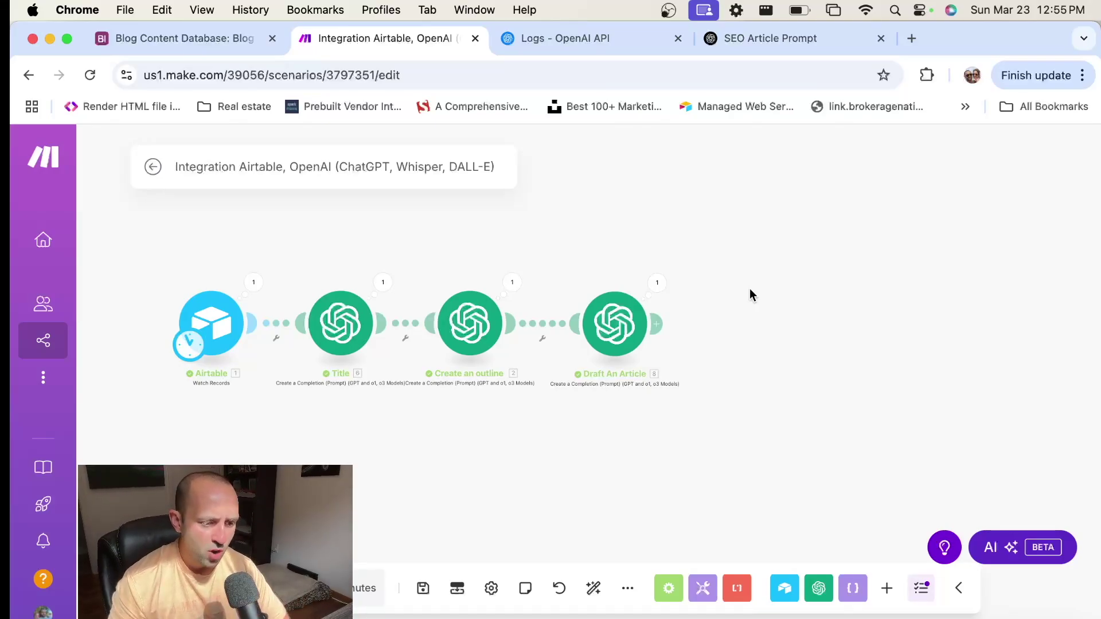
left_click_drag(825, 314, 735, 318)
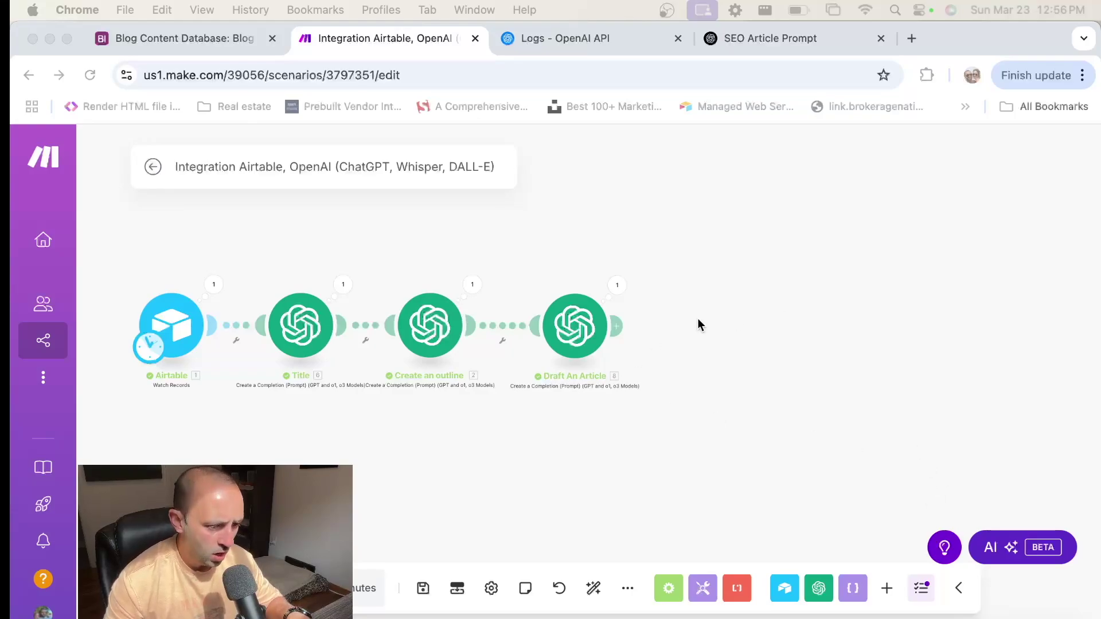
left_click(620, 327)
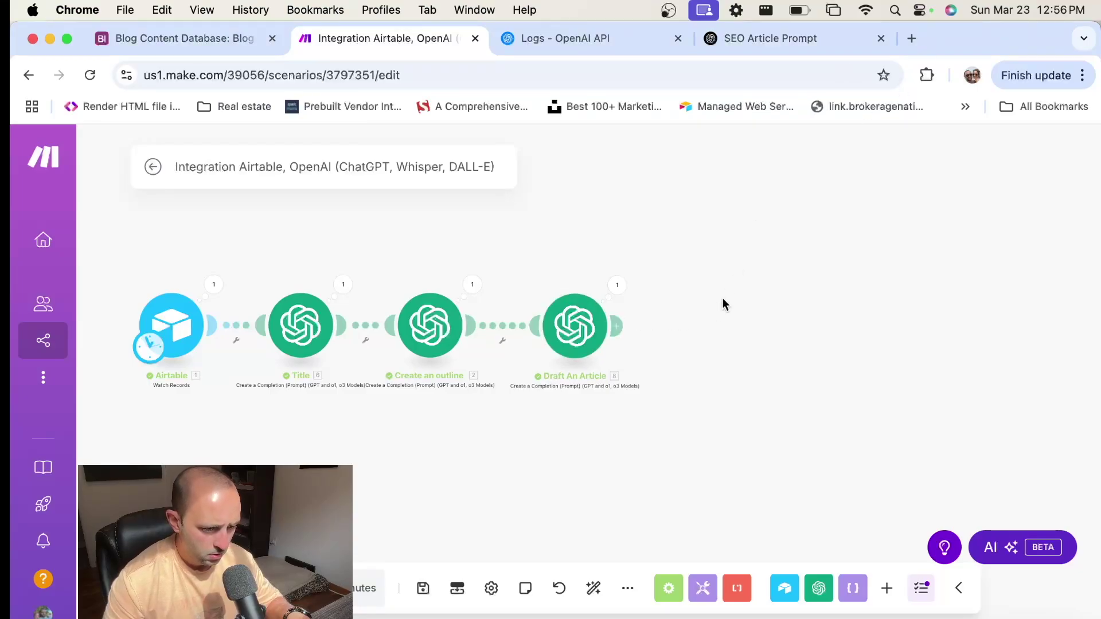
left_click(619, 327)
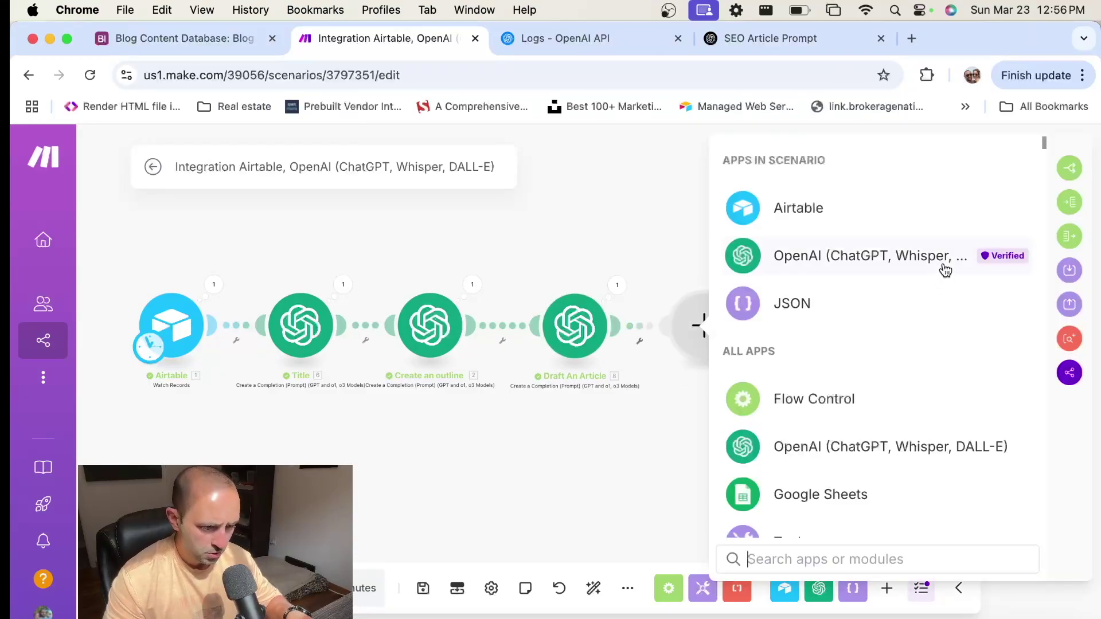
type("text")
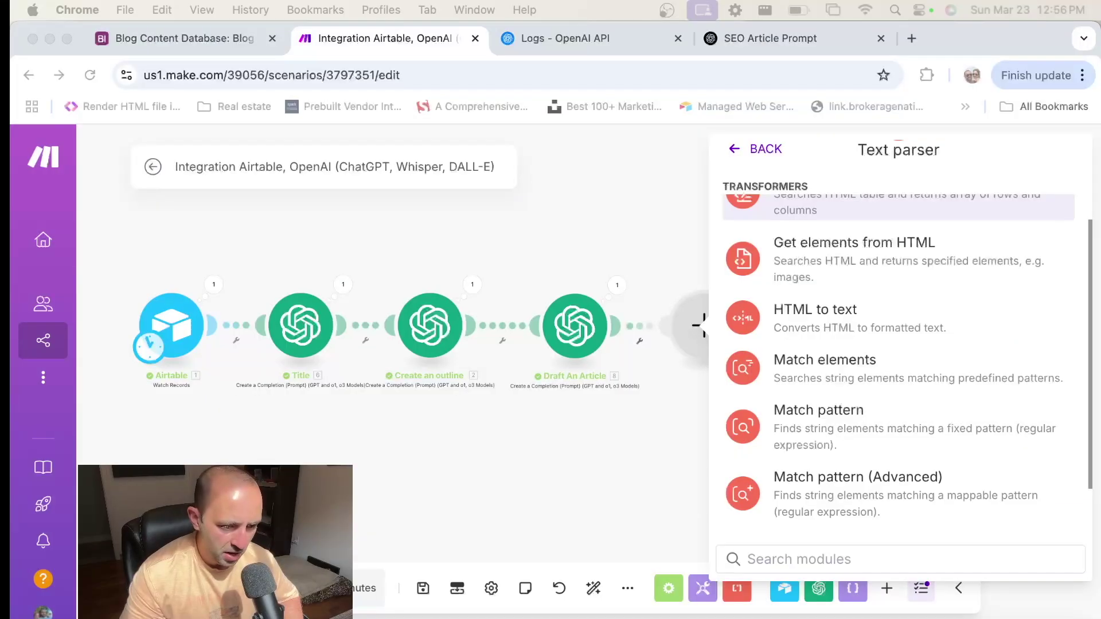
left_click(845, 416)
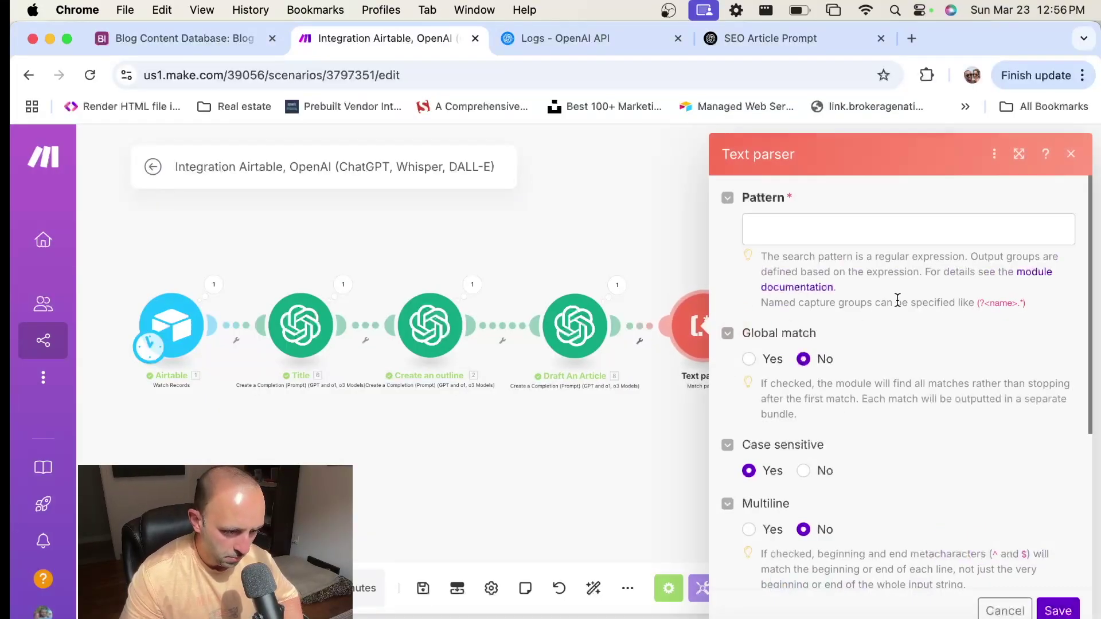
Set the Text parser's search pattern to <h1>(.*?)<\/h1>.
left_click(844, 232)
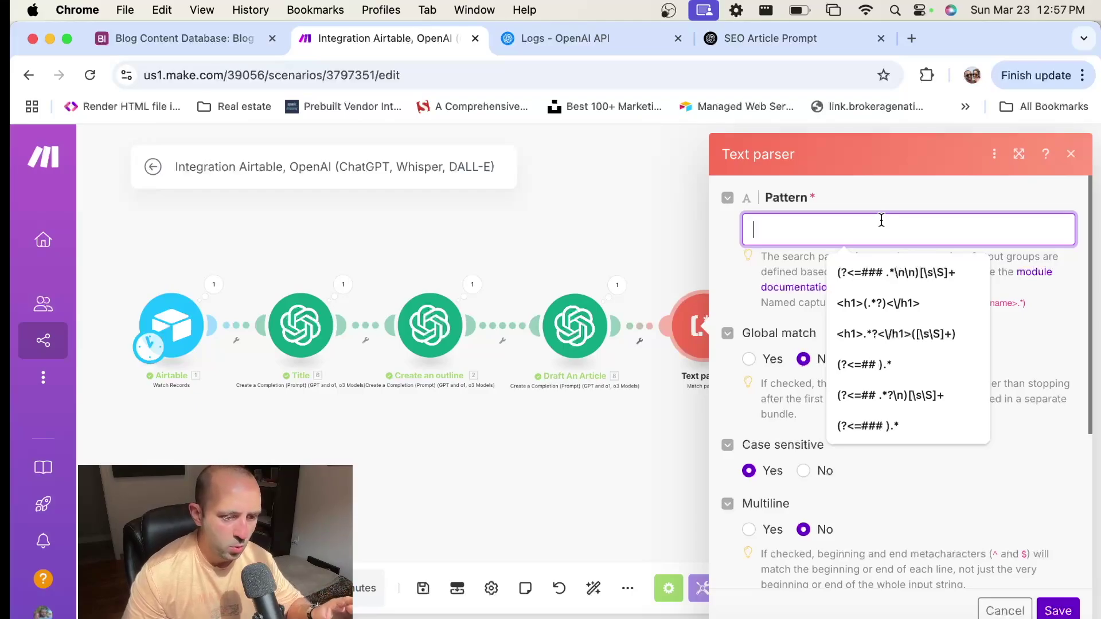
left_click(830, 238)
scroll(831, 236, "down", 1)
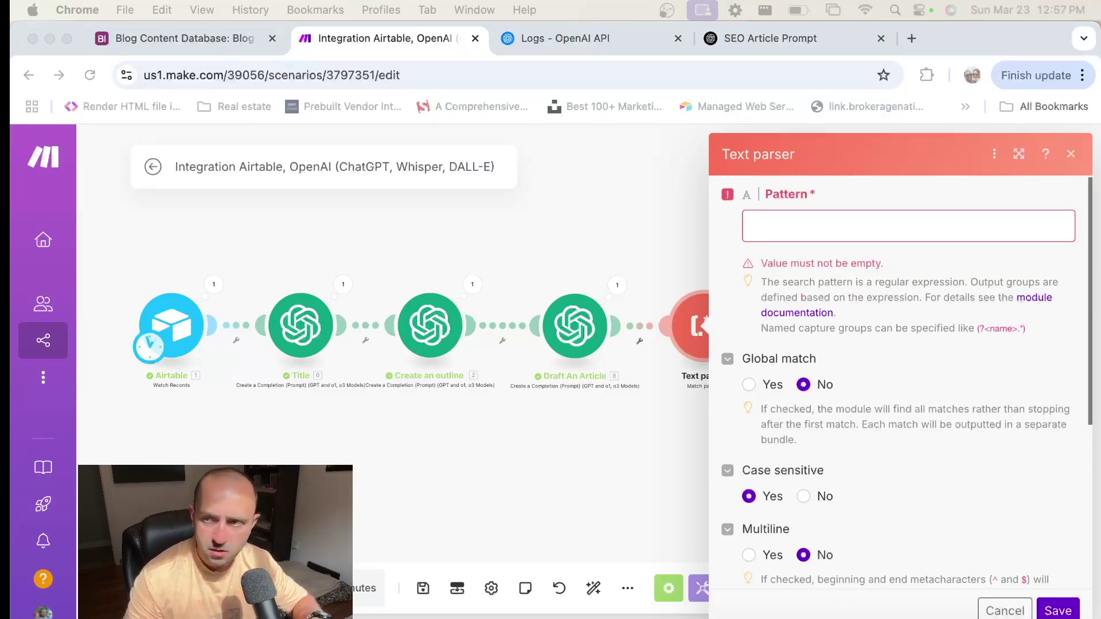
left_click(839, 226)
type("<h1>(.*?)<\\/h1>")
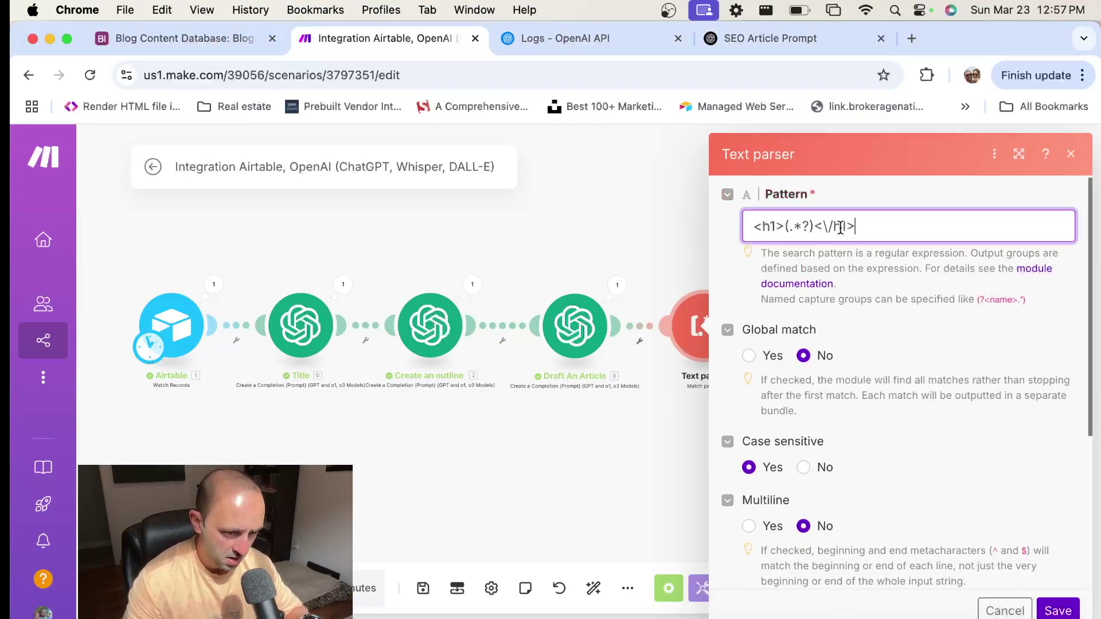
Open regex101.com in a new browser tab and enter <h1>(.*?)<\/h1> as the regular expression.
left_click(912, 38)
type("regex")
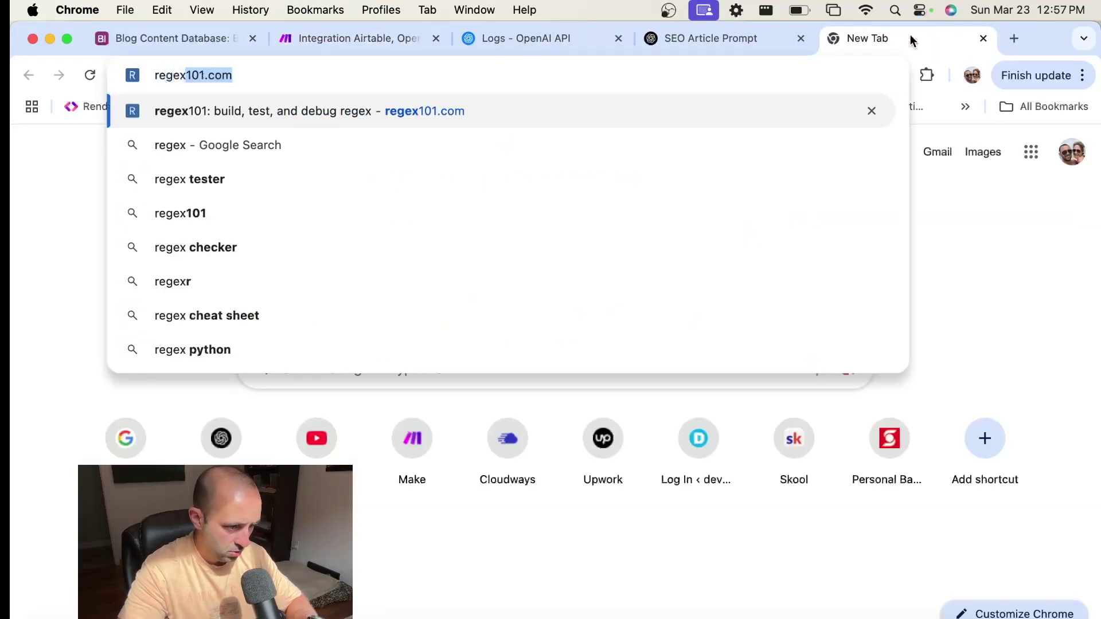
key("BackSpace")
type("101")
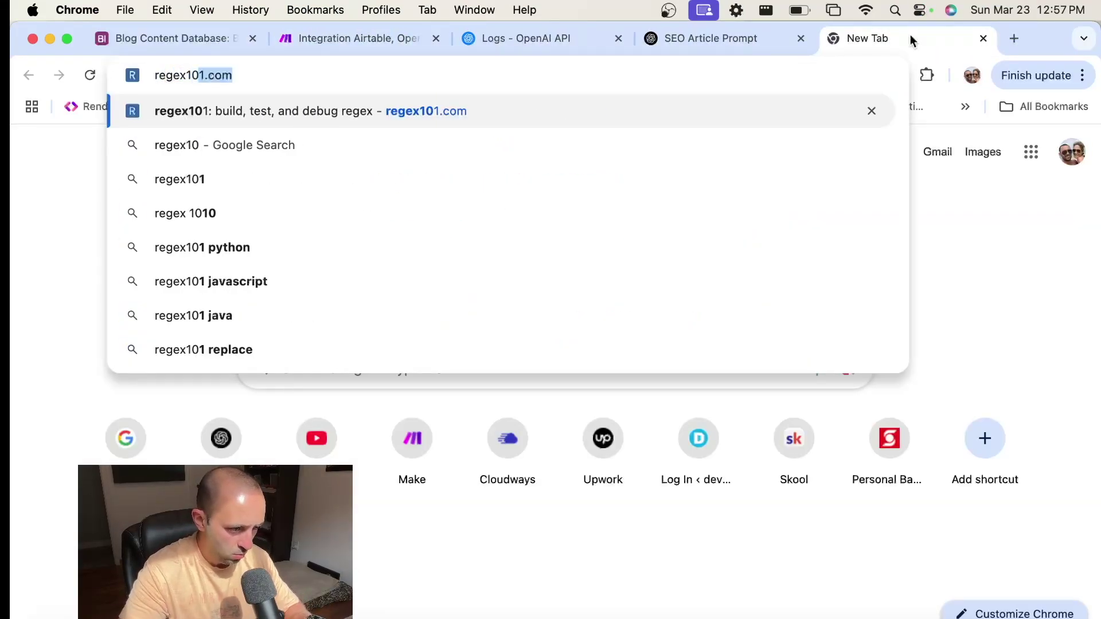
key("Return")
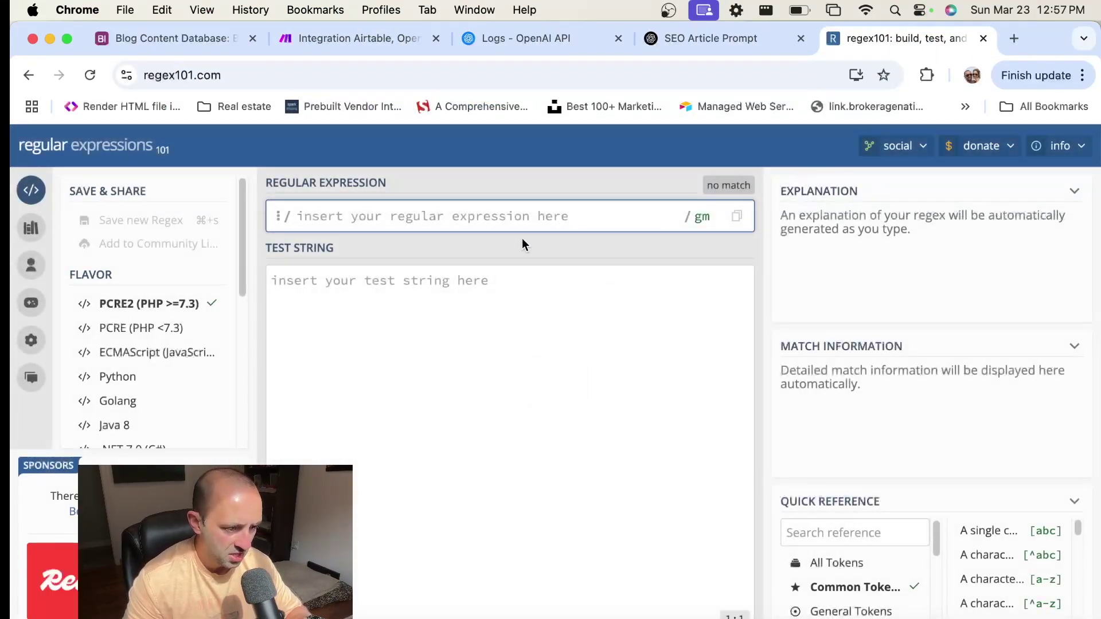
type("<h1>(.*?)</h1>")
Close the OpenAI API logs page and open the Draft An Article module's output in the Make scenario.
left_click(699, 38)
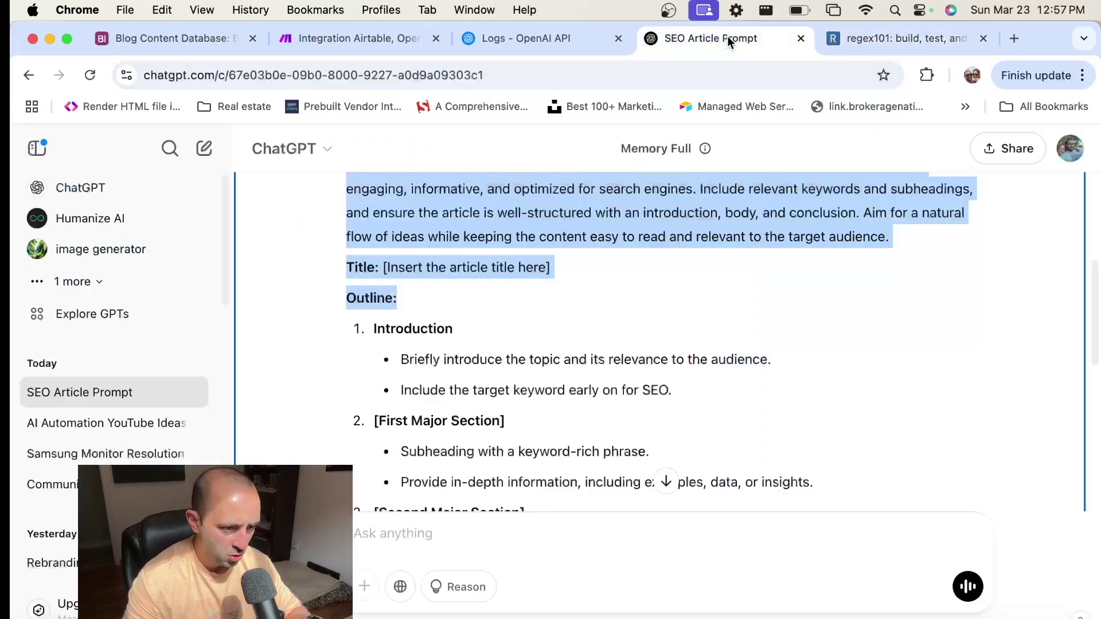
left_click(529, 45)
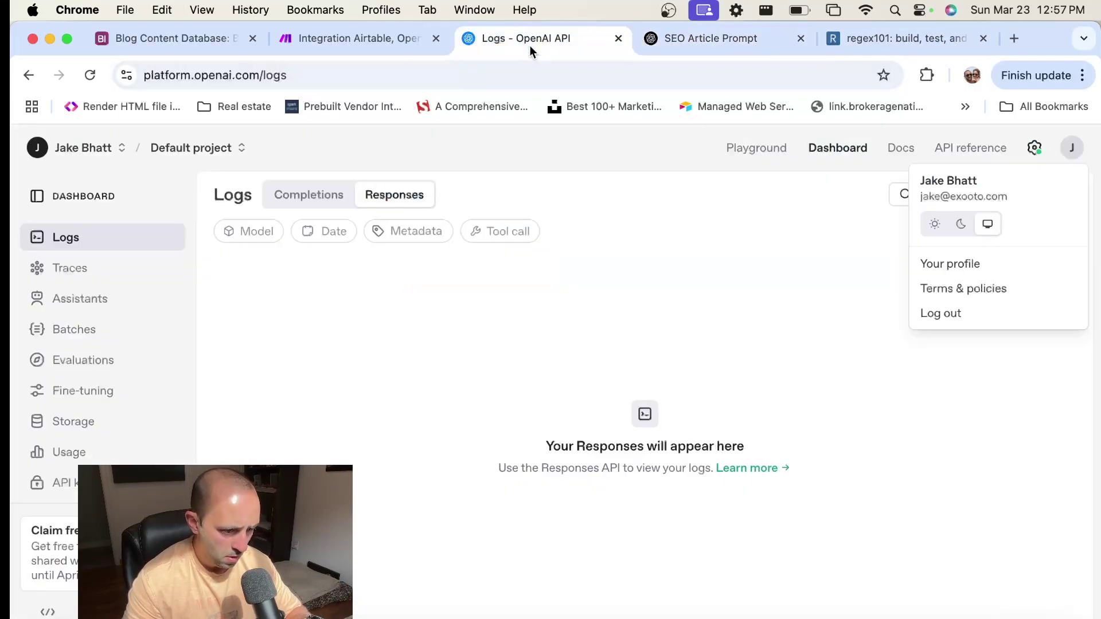
left_click(413, 39)
left_click(619, 38)
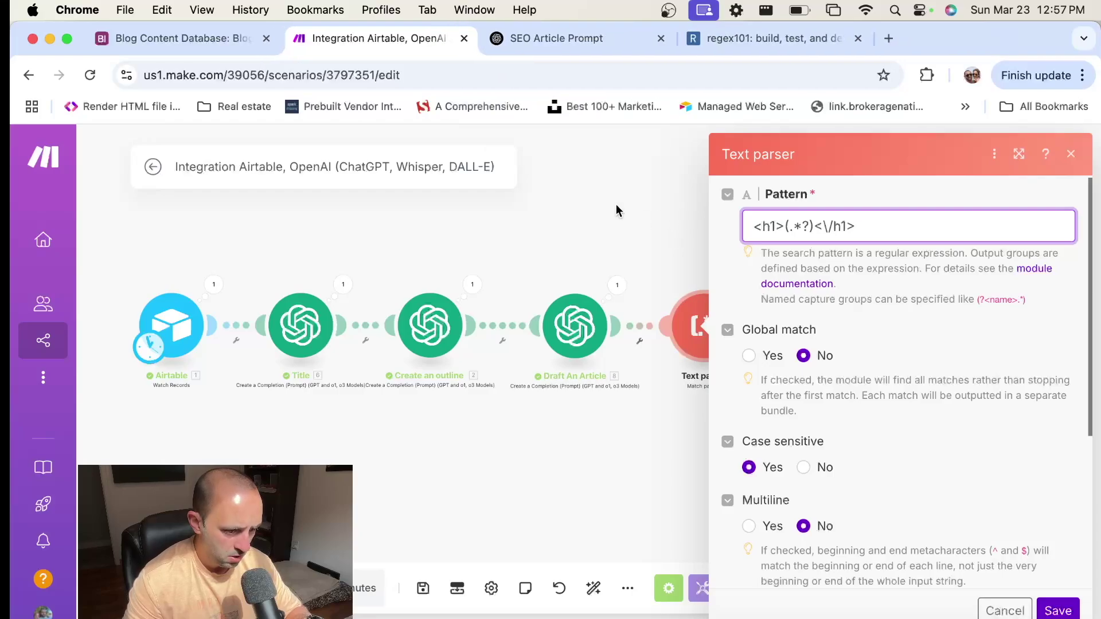
left_click(616, 240)
left_click(617, 286)
scroll(783, 383, "down", 2)
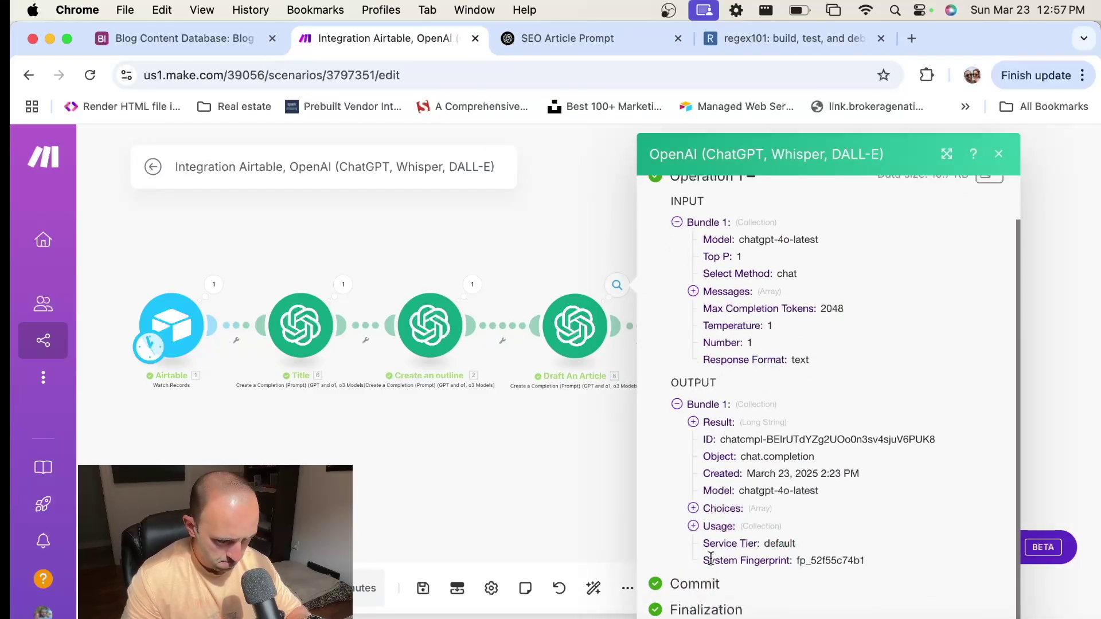
Expand Choices, Message and Content in the Draft An Article output and copy the entire HTML article.
left_click(709, 510)
left_click(739, 509)
left_click(738, 510)
left_click(739, 516)
scroll(811, 457, "down", 3)
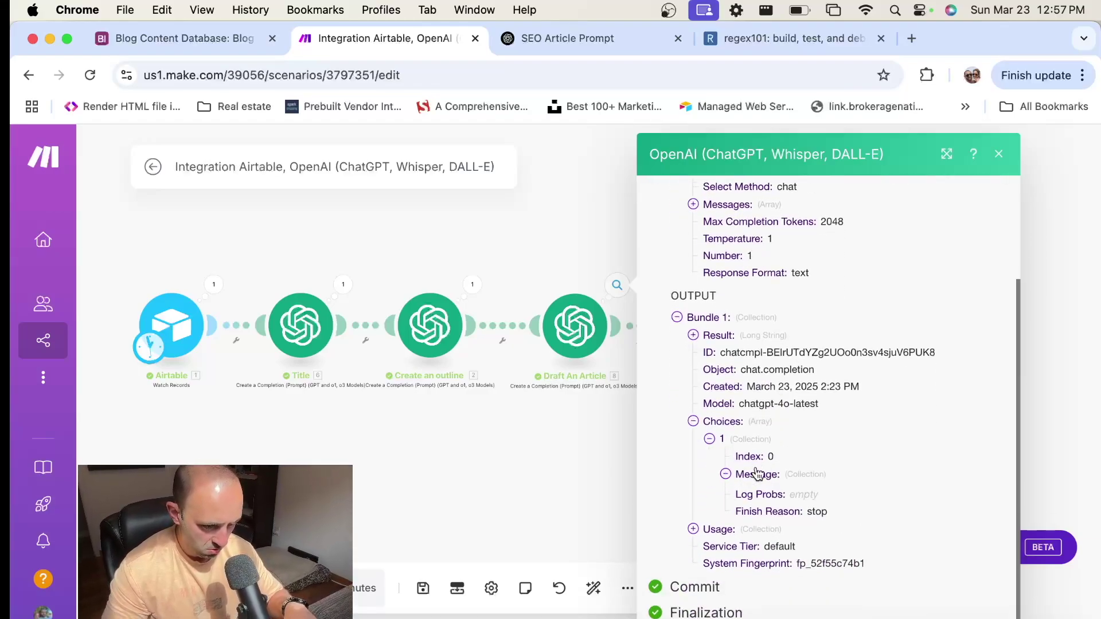
left_click(767, 474)
left_click(772, 439)
scroll(833, 401, "down", 2)
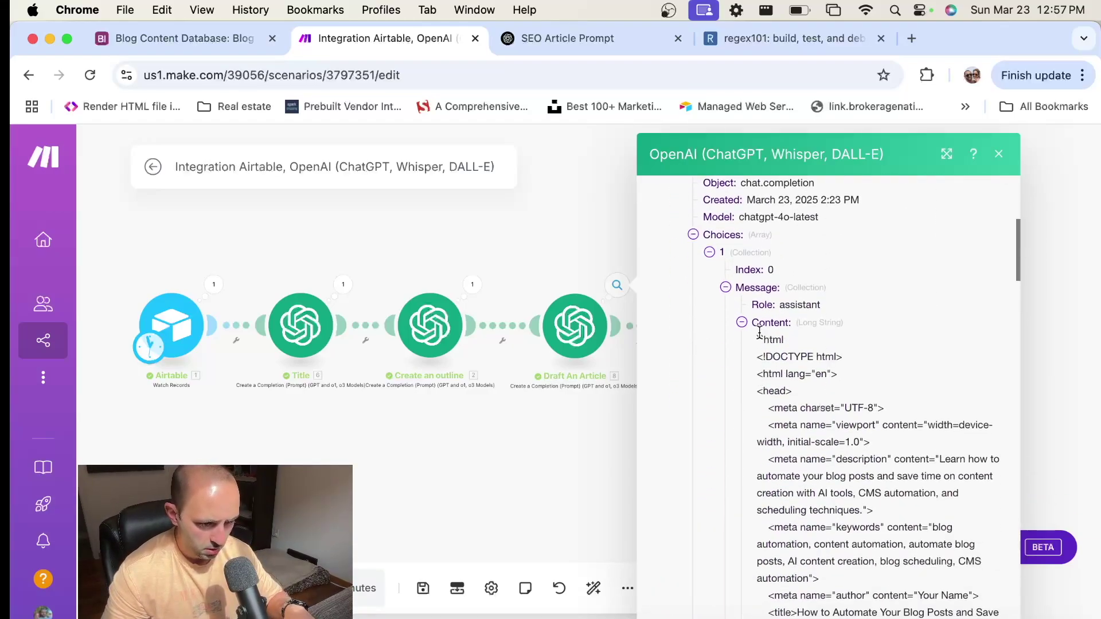
left_click_drag(755, 341, 869, 430)
scroll(857, 429, "down", 20)
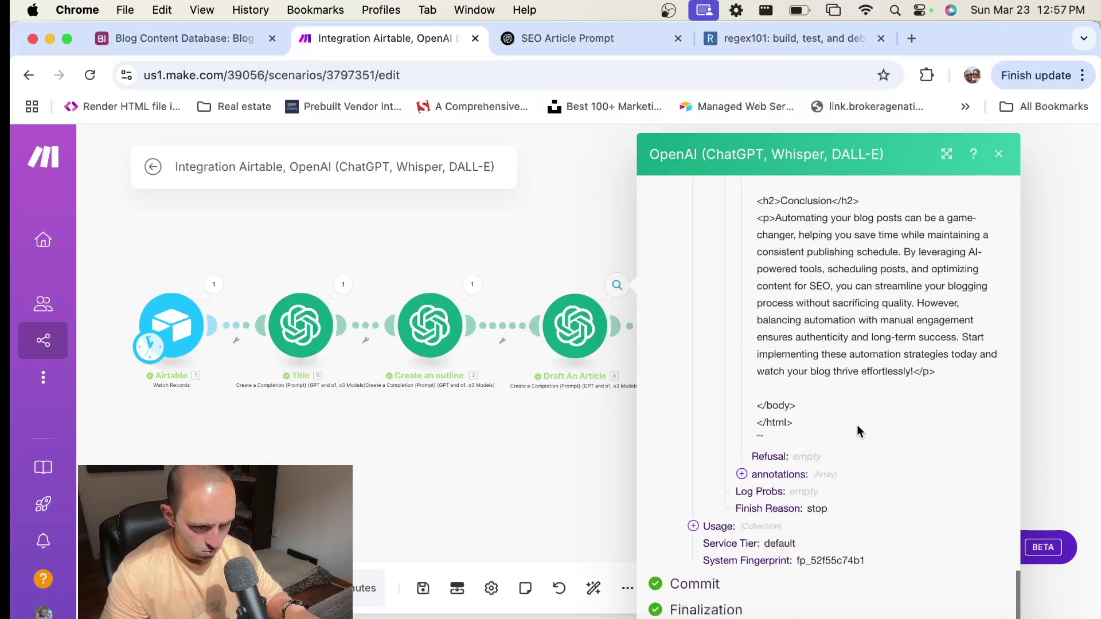
left_click(795, 433, "shift")
key("super+c")
Paste the copied HTML article as the test string in regex101 and select the regular expression.
left_click(785, 36)
left_click(511, 374)
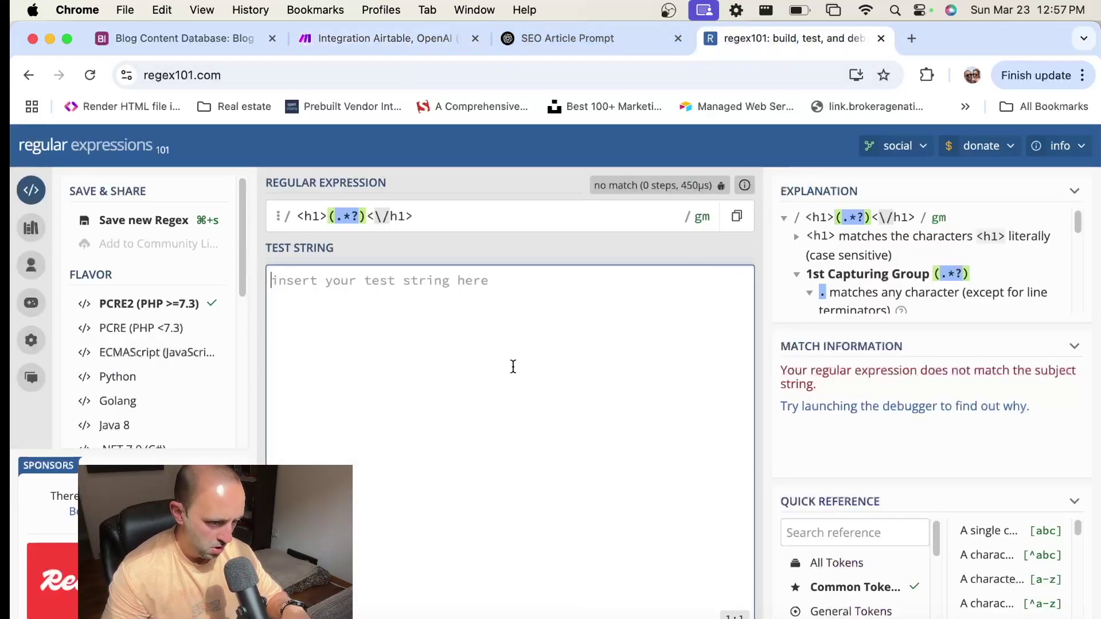
key("super+v")
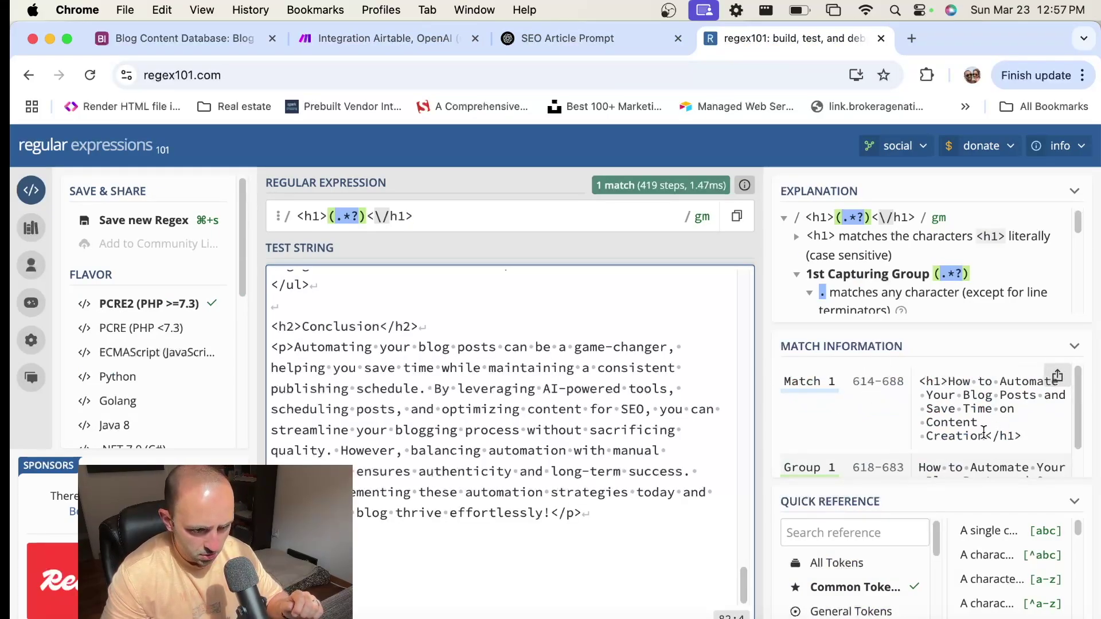
left_click(451, 216)
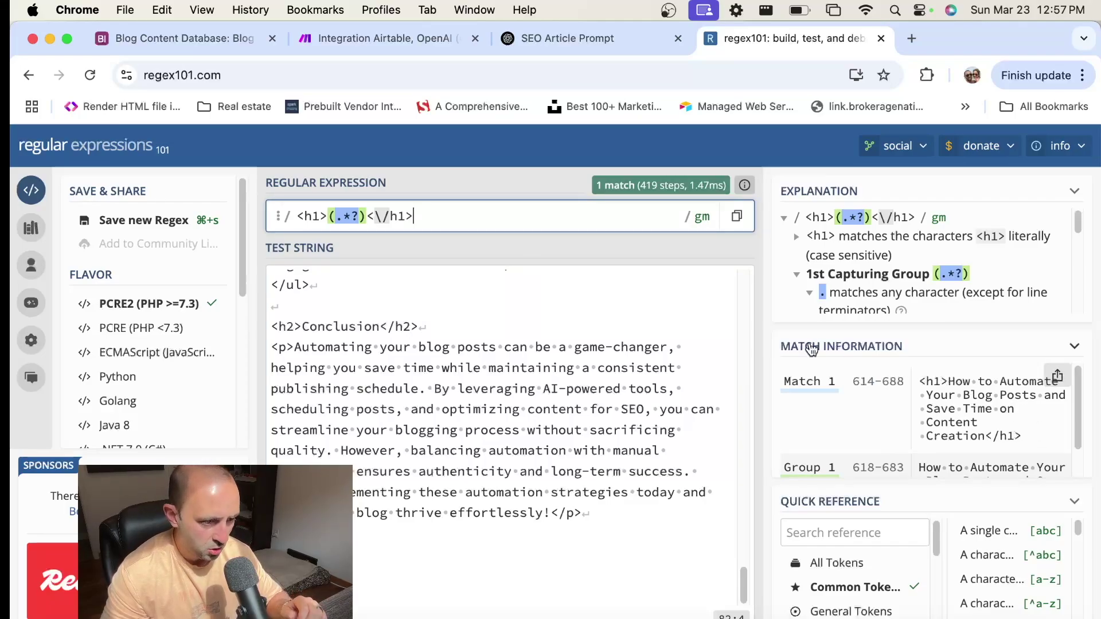
key("super+a")
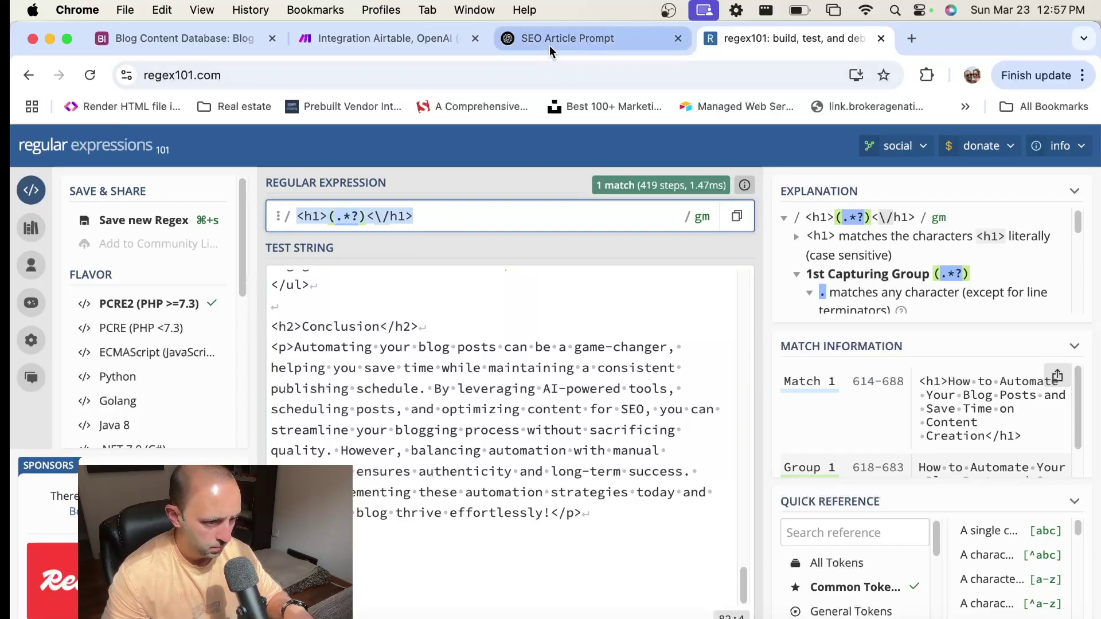
Return to the Text parser settings in Make and set the route to continue even if the module finds no matches.
left_click(346, 46)
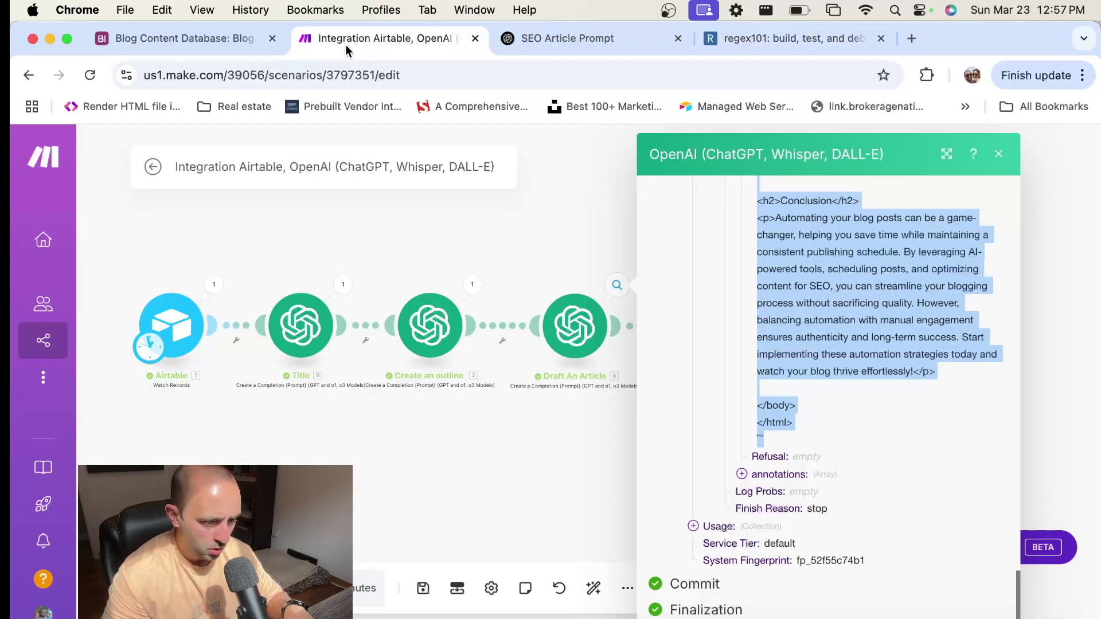
left_click(619, 417)
left_click(703, 322)
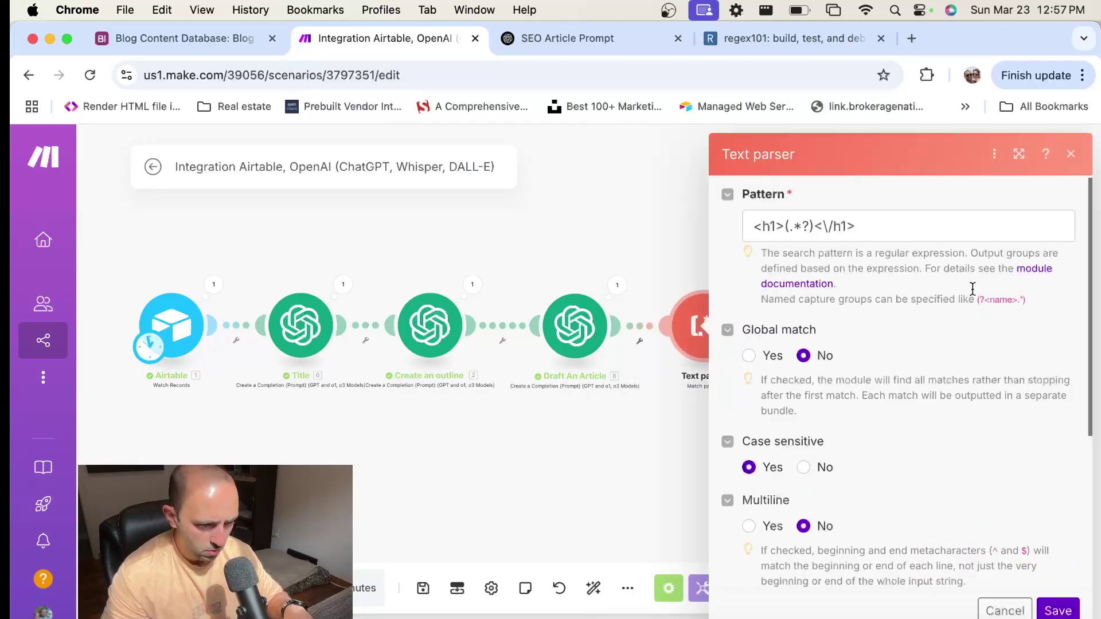
left_click(881, 235)
scroll(939, 450, "down", 1)
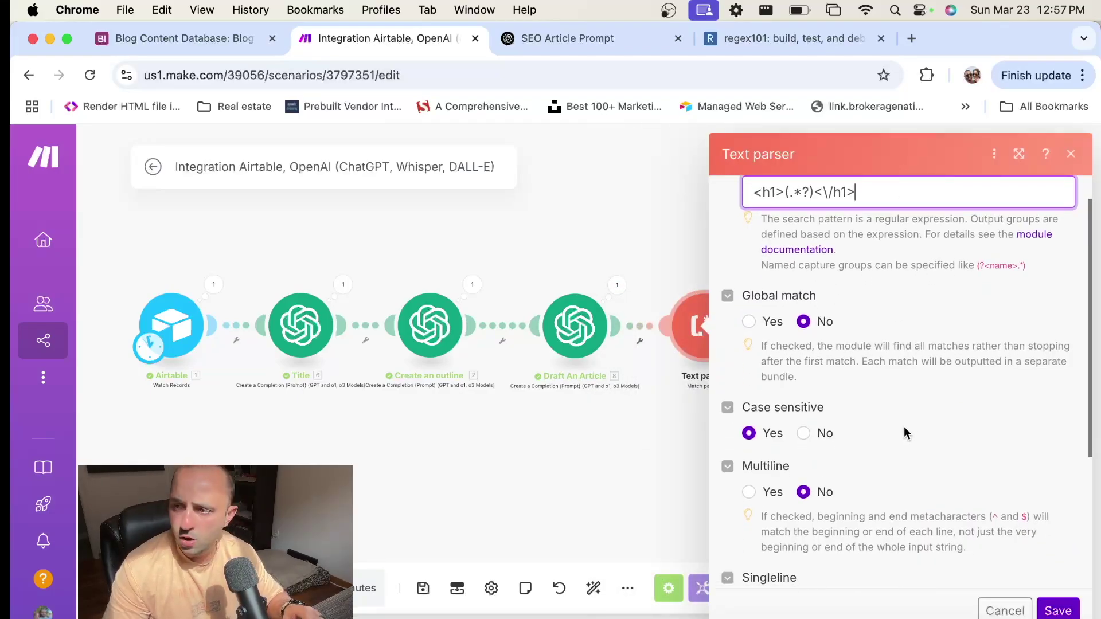
scroll(898, 423, "down", 5)
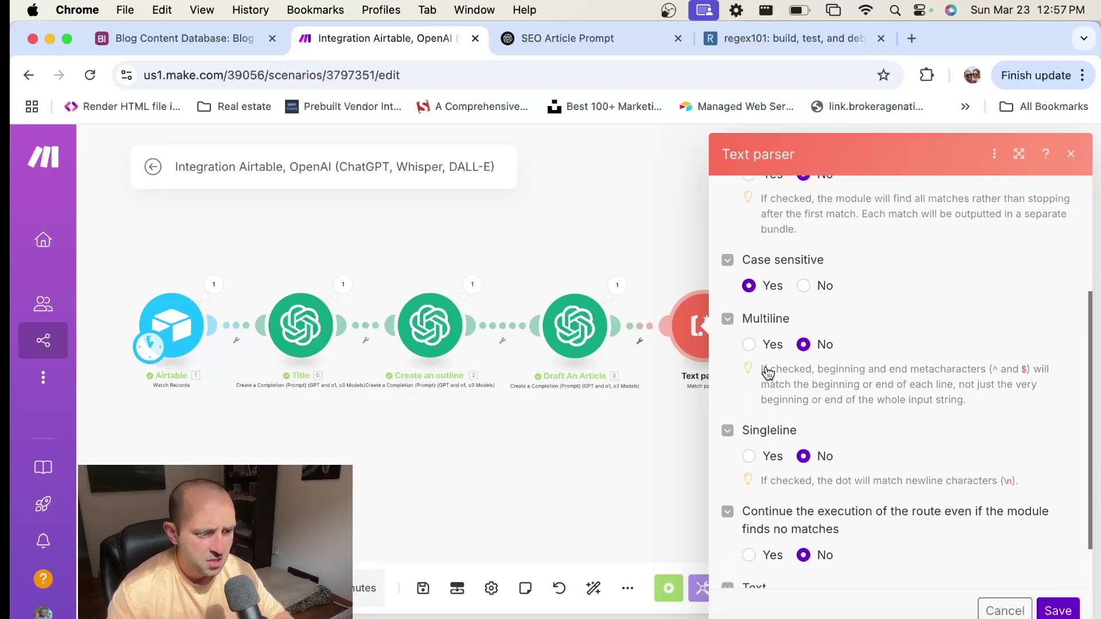
scroll(827, 361, "down", 1)
scroll(828, 360, "down", 2)
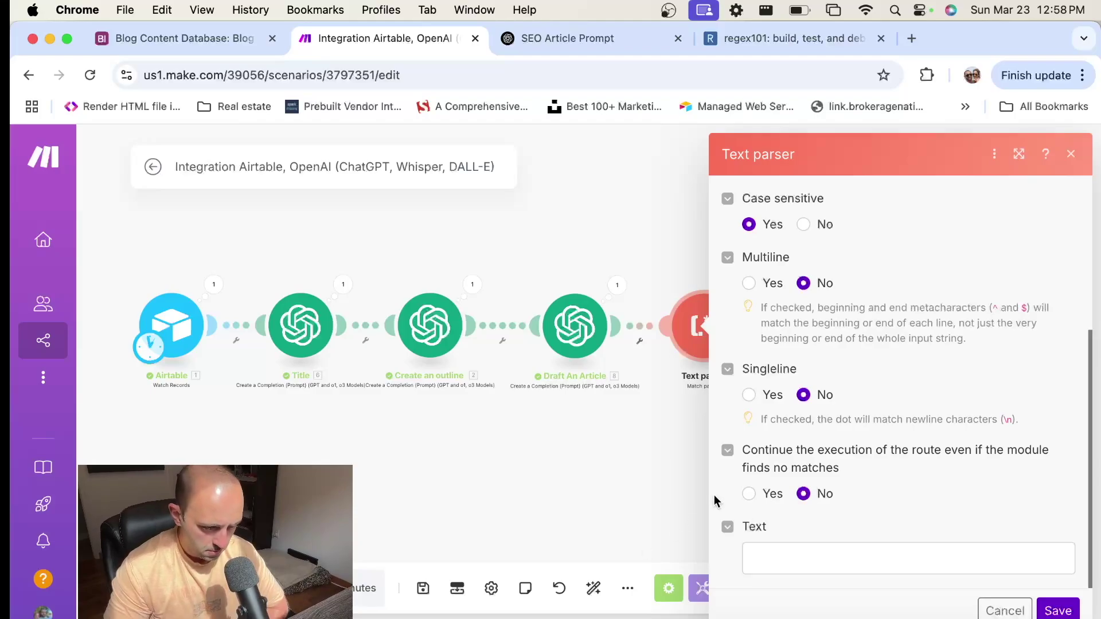
left_click(755, 496)
Map the Text parser's Text to the Draft An Article module's Choices[]: Message.Content and save the module settings.
left_click(792, 560)
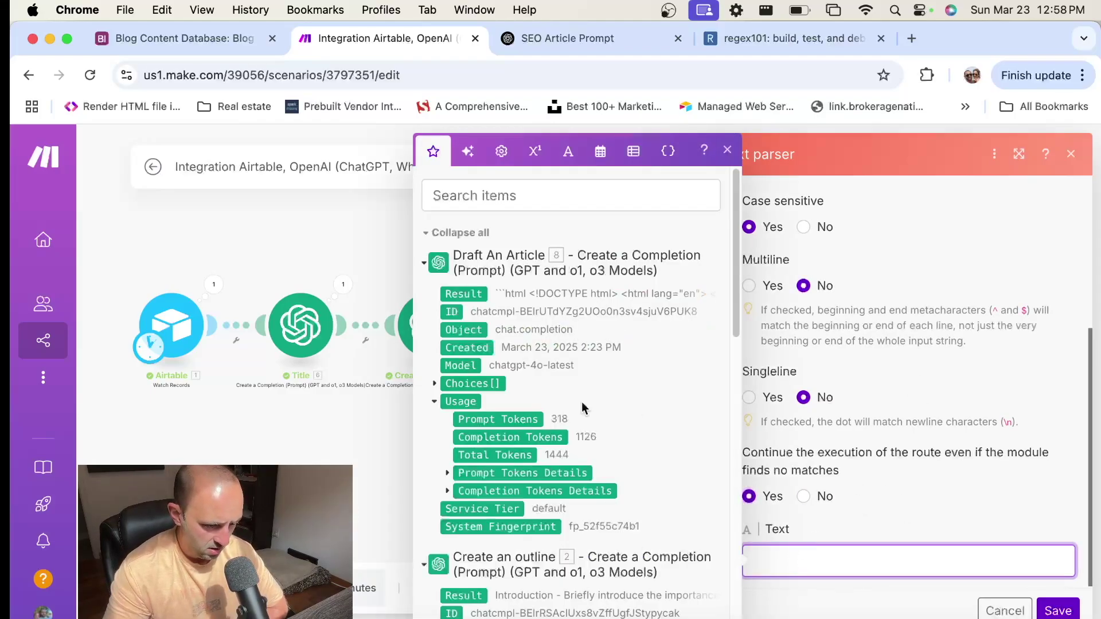
scroll(619, 409, "down", 1)
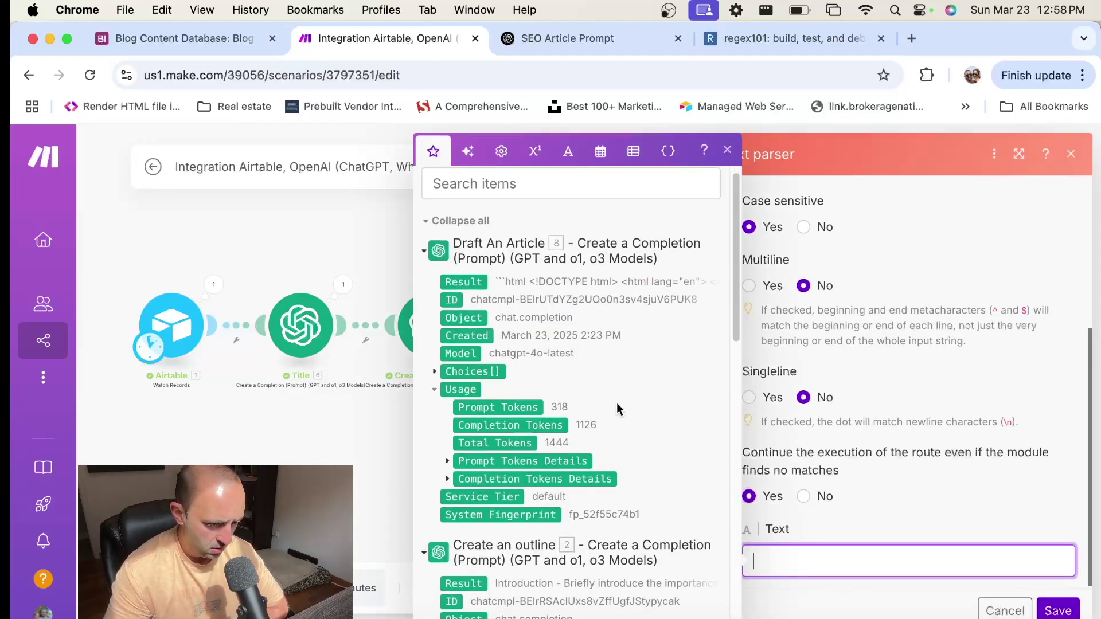
left_click(434, 370)
left_click(447, 459)
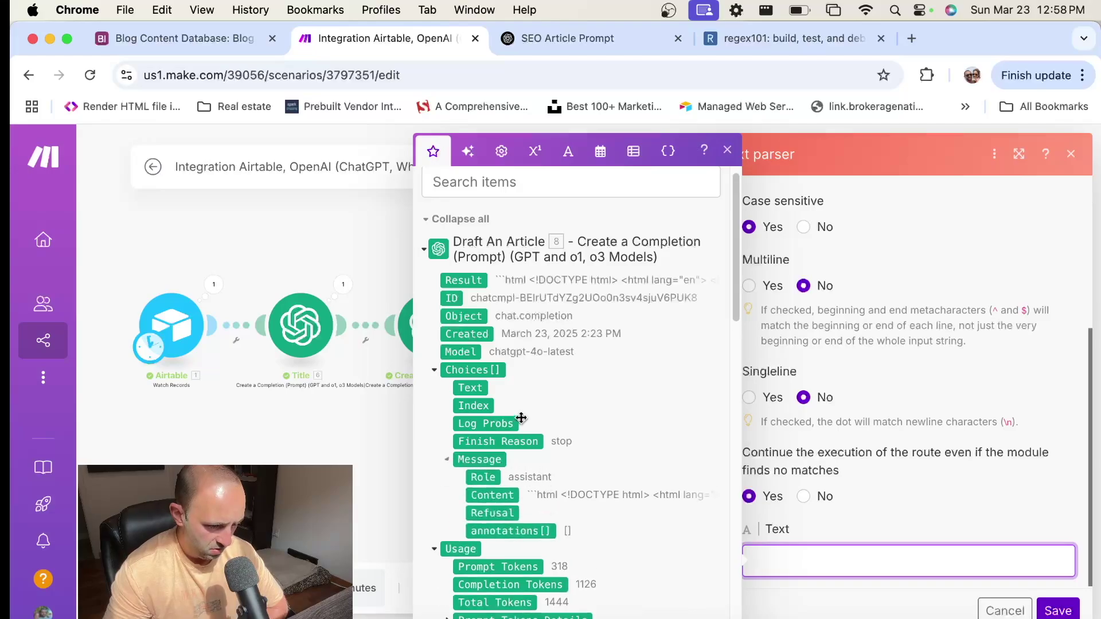
scroll(488, 447, "down", 2)
left_click(499, 407)
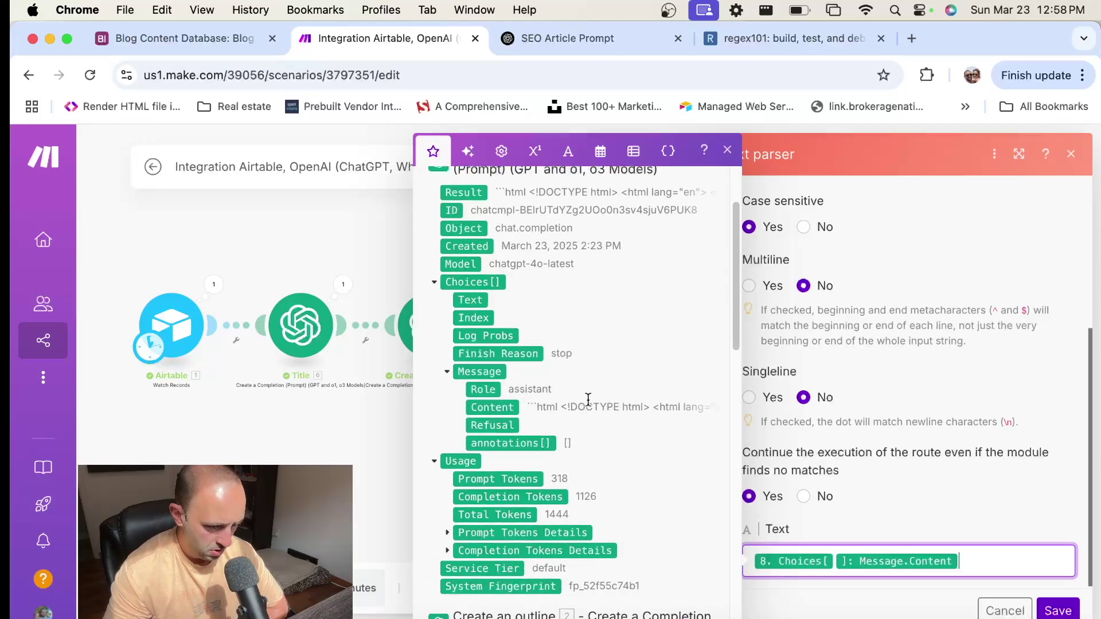
left_click(1070, 603)
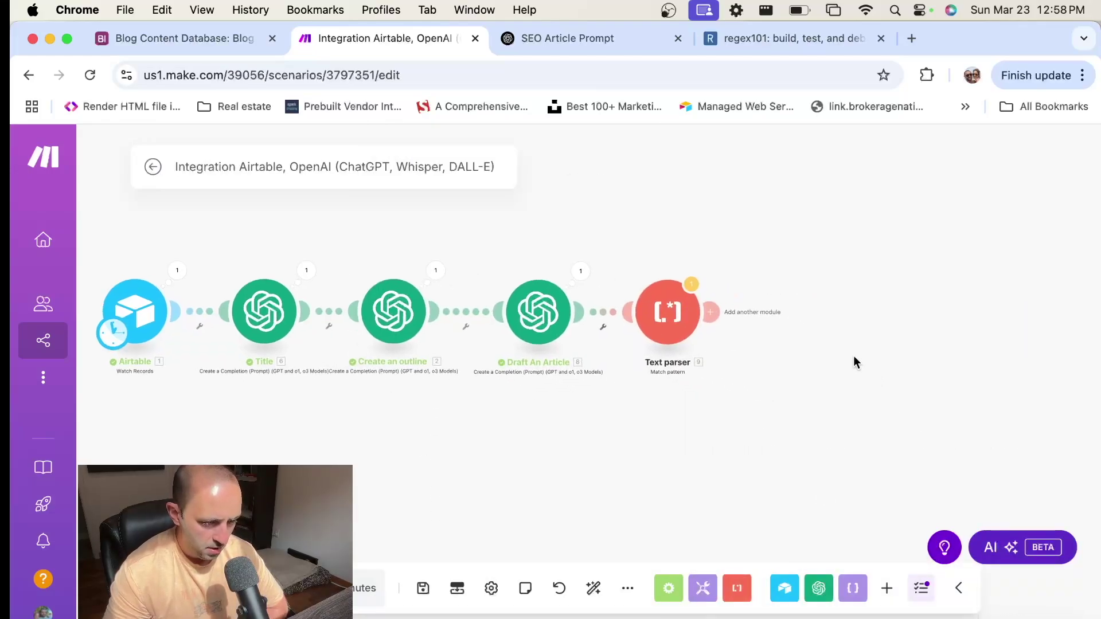
Add a second Text parser Match pattern module at the scenario's end and set its Pattern to <h1>.*?<\/h1>([\s\S]+).
left_click_drag(854, 356, 796, 366)
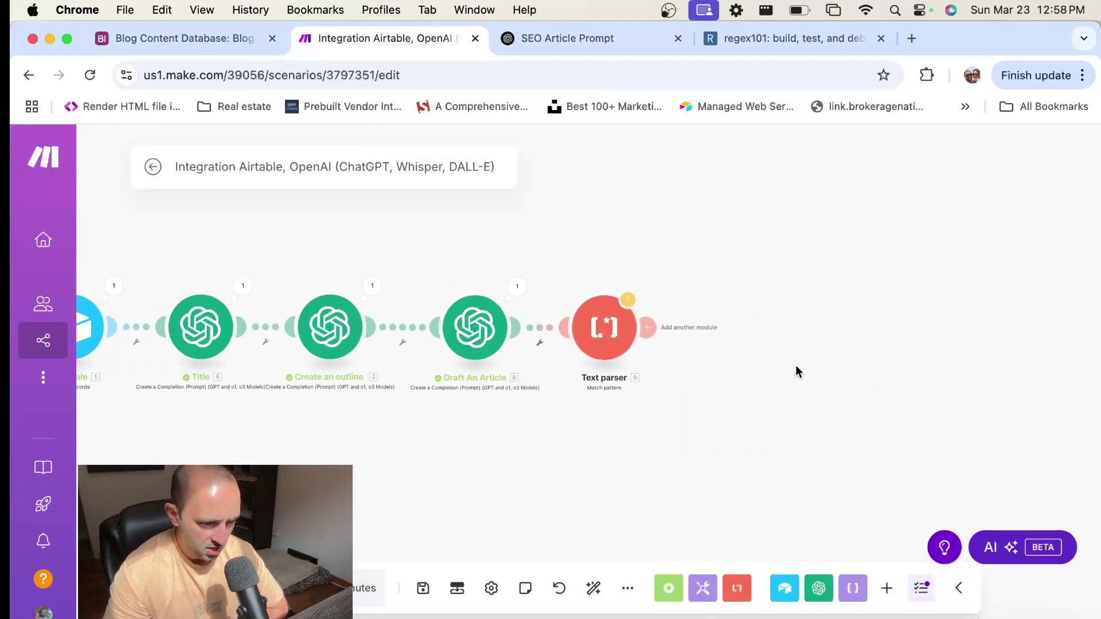
left_click(653, 331)
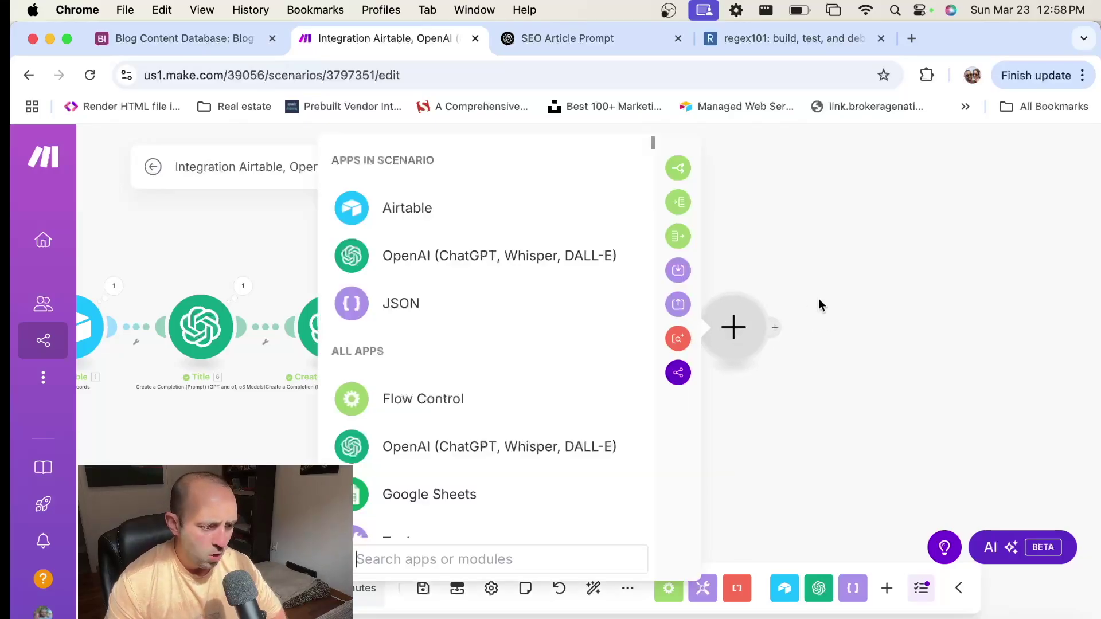
type("text")
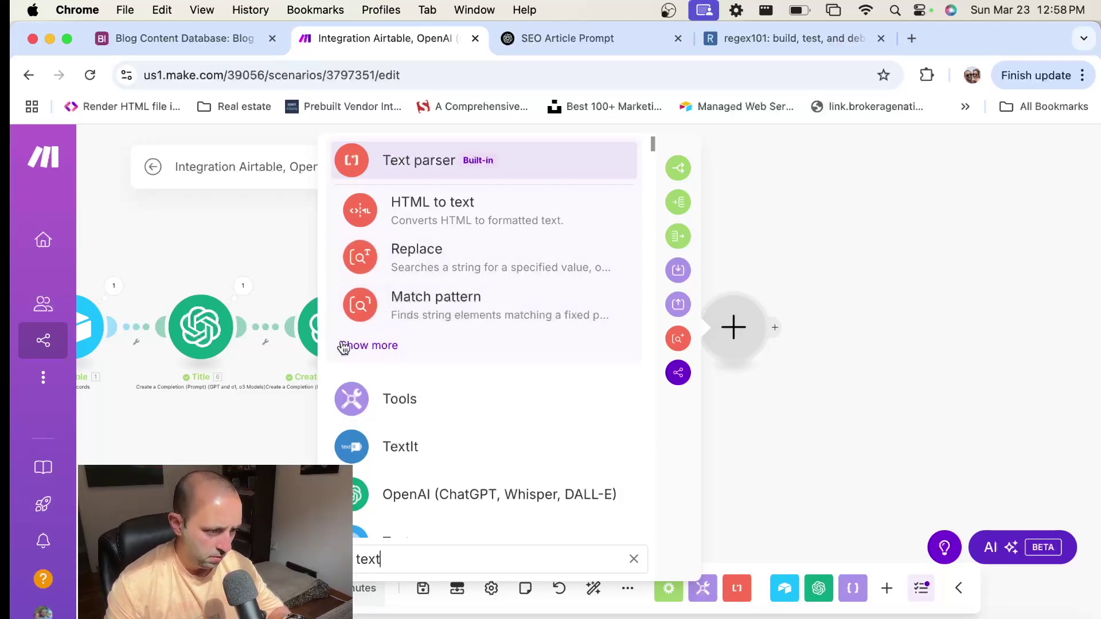
left_click(430, 310)
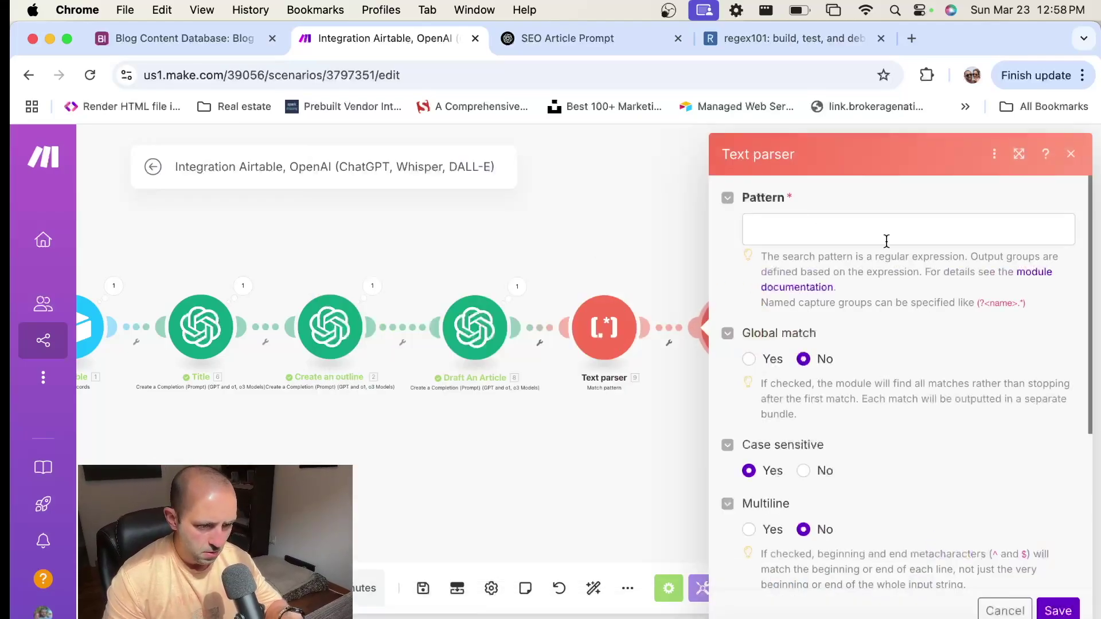
left_click(872, 230)
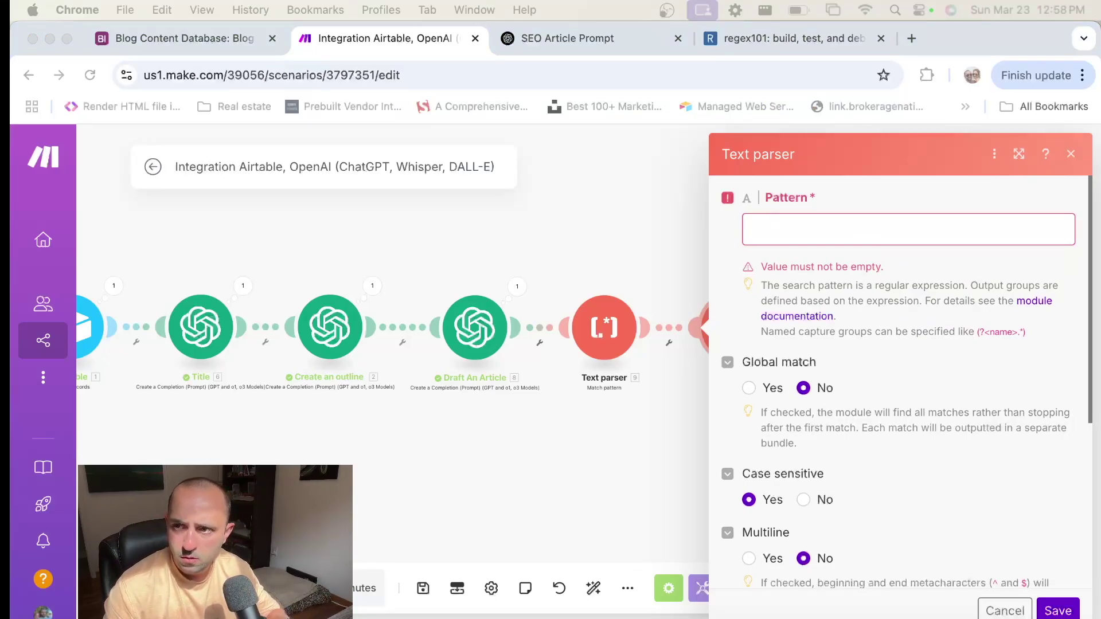
left_click(832, 230)
key("super+v")
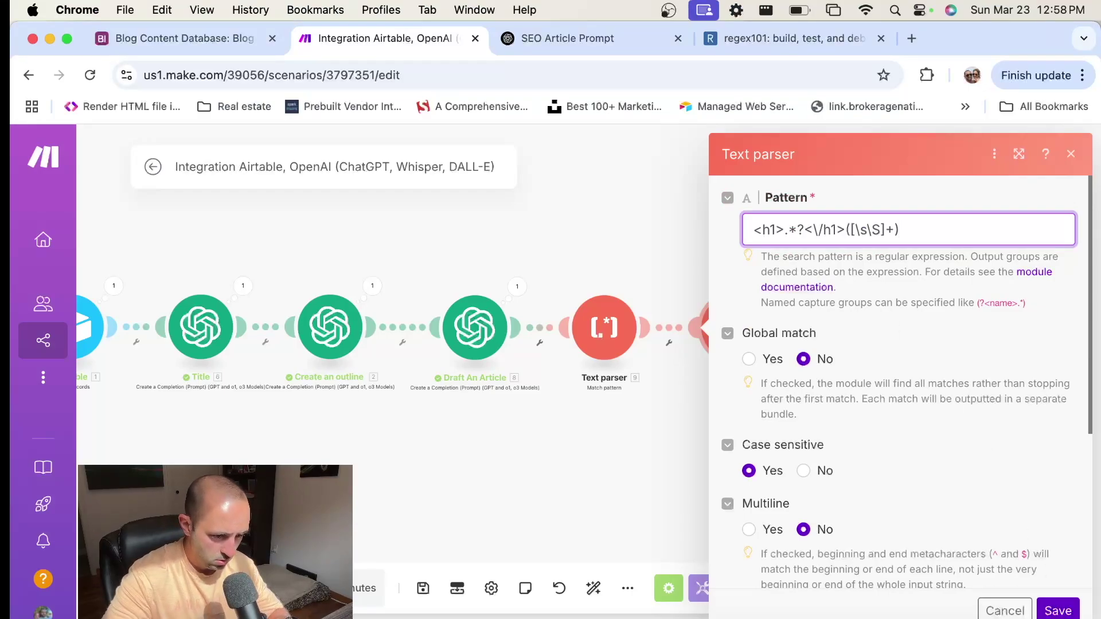
Set the second Text parser to continue the execution of the route even if the module finds no matches.
scroll(900, 419, "down", 3)
scroll(821, 268, "up", 1)
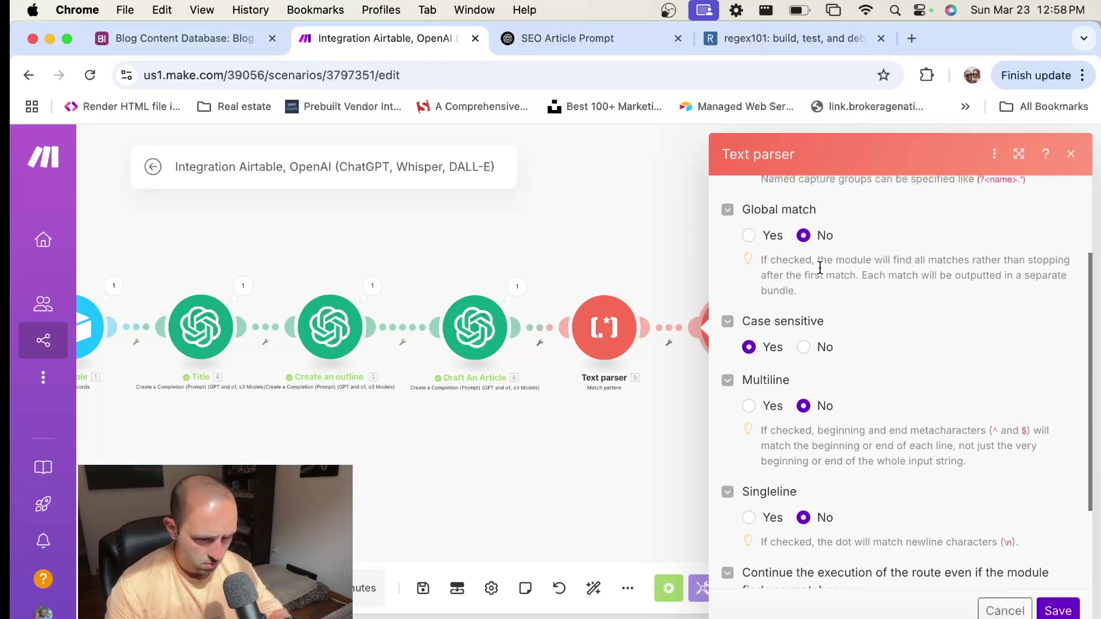
scroll(842, 364, "down", 3)
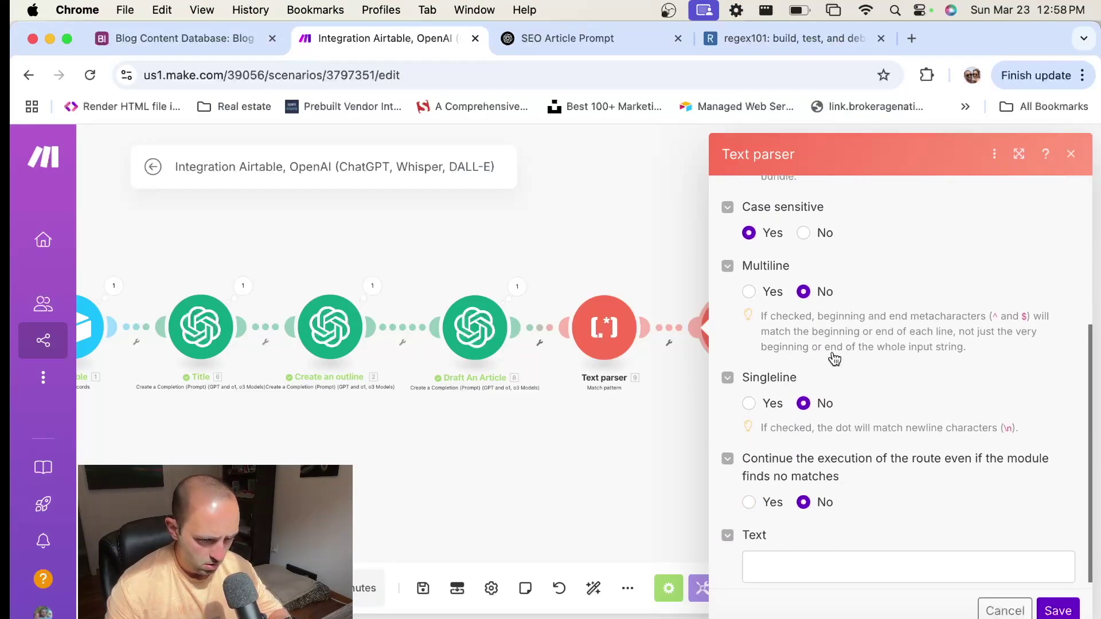
left_click(748, 495)
Map the second Text parser's Text to the Draft An Article module's Choices[]: Message.Content and save the module.
left_click(794, 561)
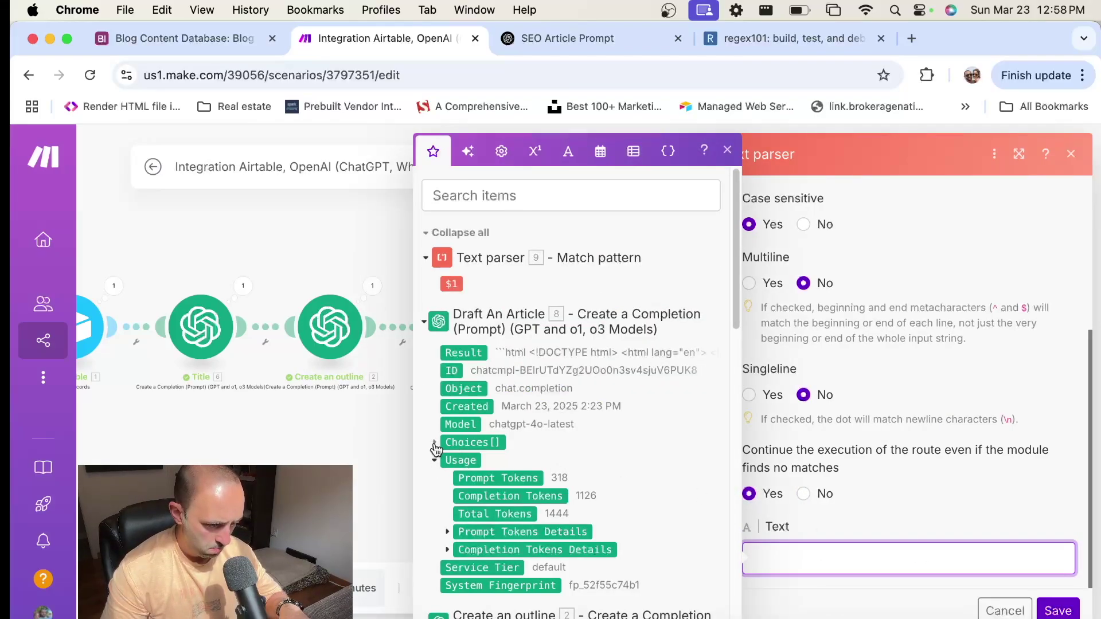
left_click(464, 444)
left_click(451, 536)
scroll(476, 430, "down", 5)
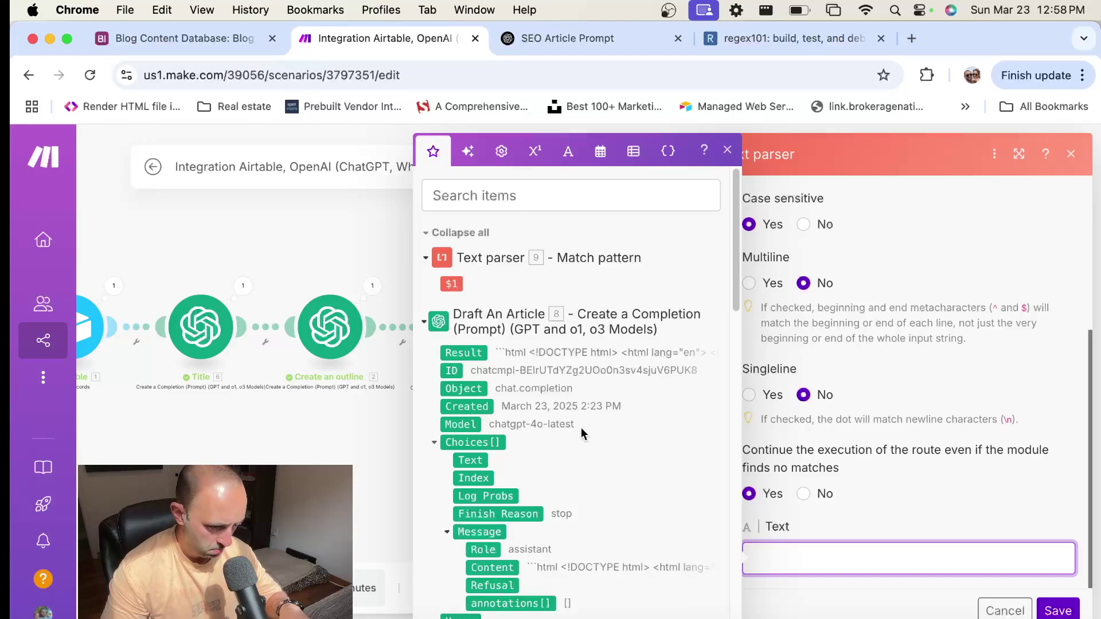
left_click(501, 376)
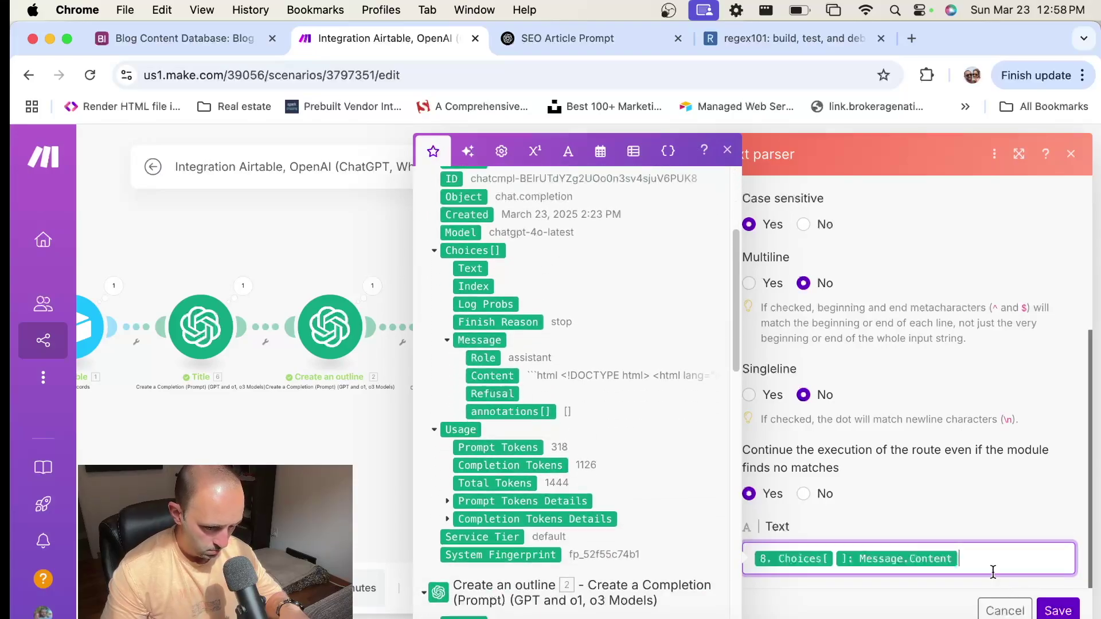
left_click(1058, 612)
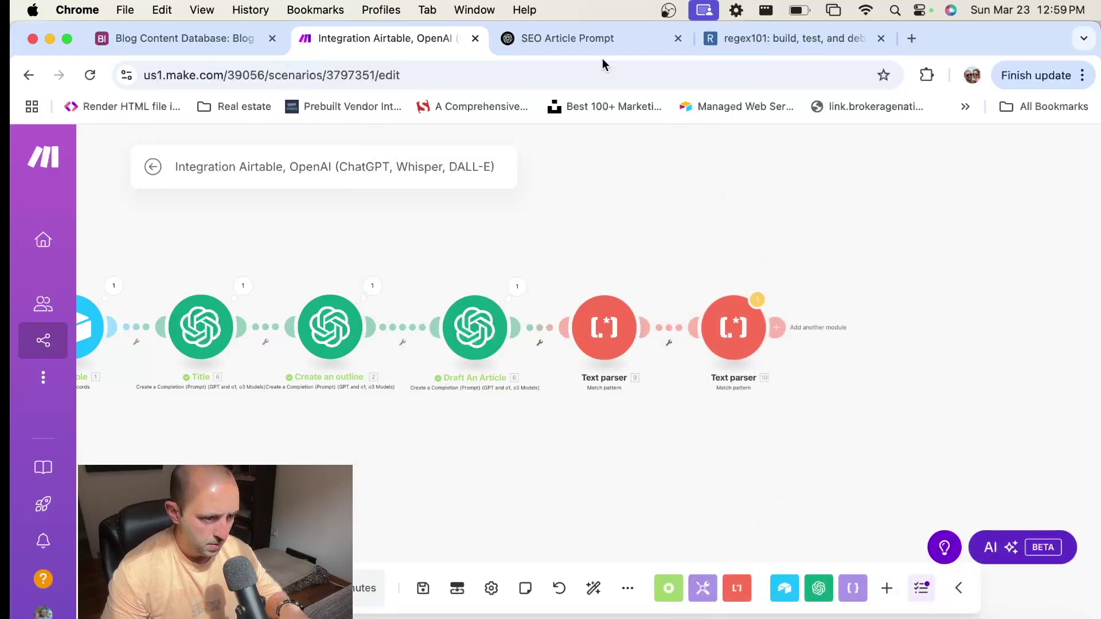
Switch to regex101 and replace the regular expression with <h1>.*?<\/h1>([\s\S]+) to test it on the article HTML.
left_click(593, 36)
left_click(766, 40)
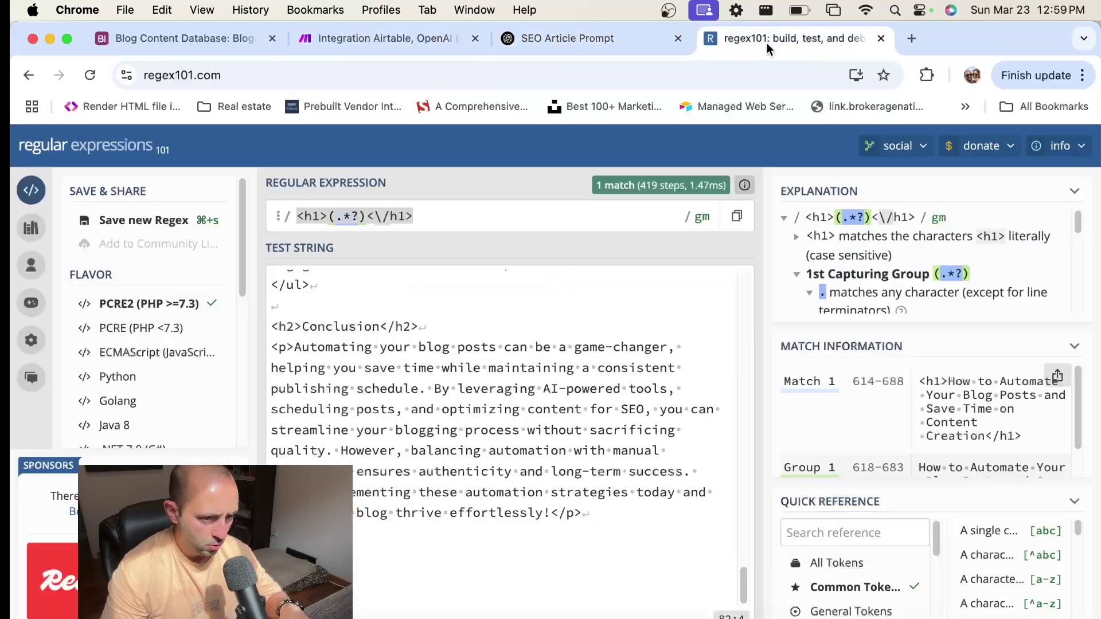
type("<h1>.*?<\\/h1>([\\s\\S]+)")
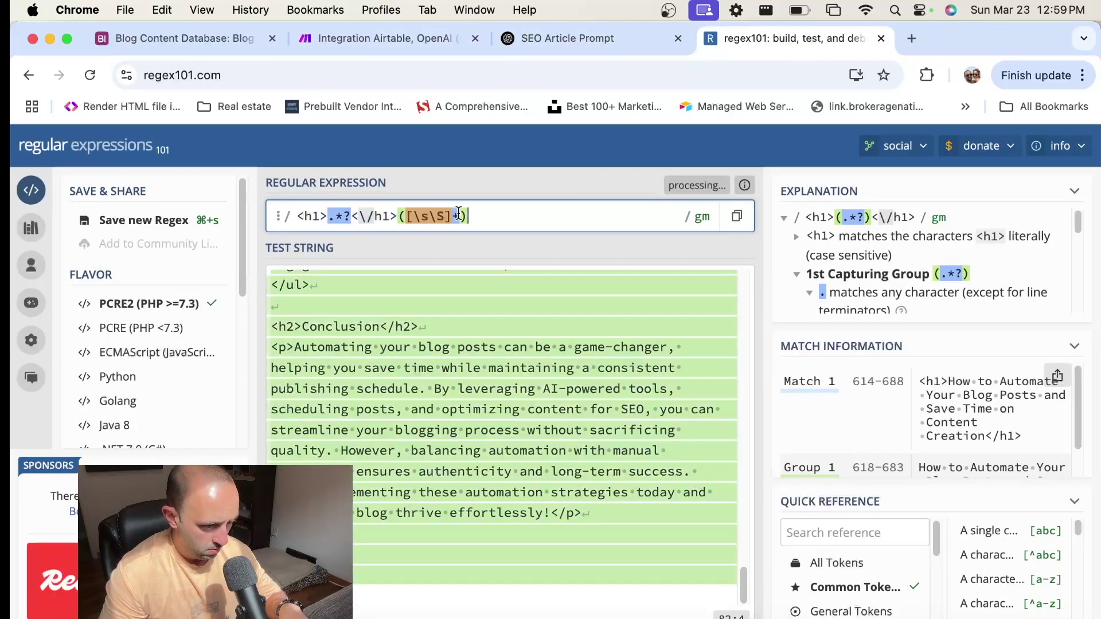
Examine the match information for the new expression and review the test string back to its beginning.
scroll(991, 415, "down", 3)
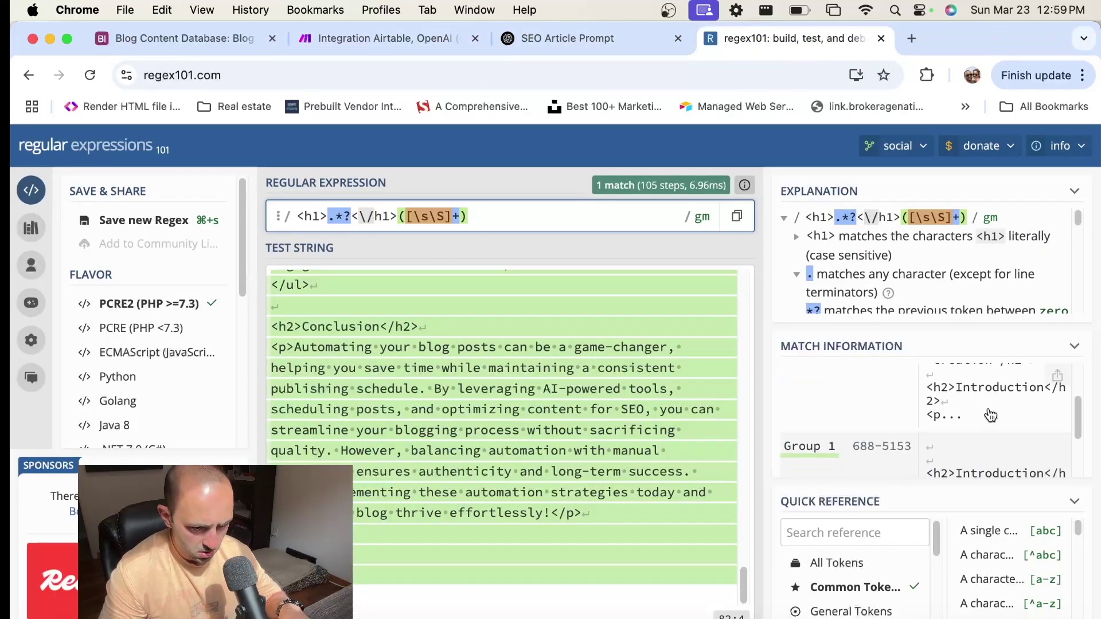
scroll(991, 414, "up", 3)
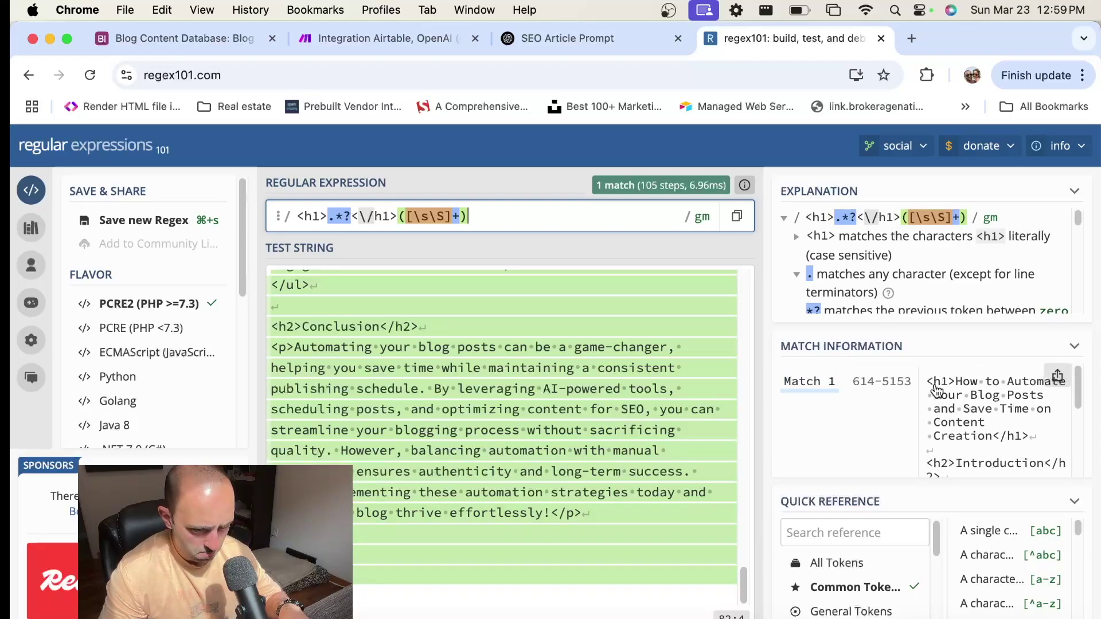
scroll(968, 413, "down", 3)
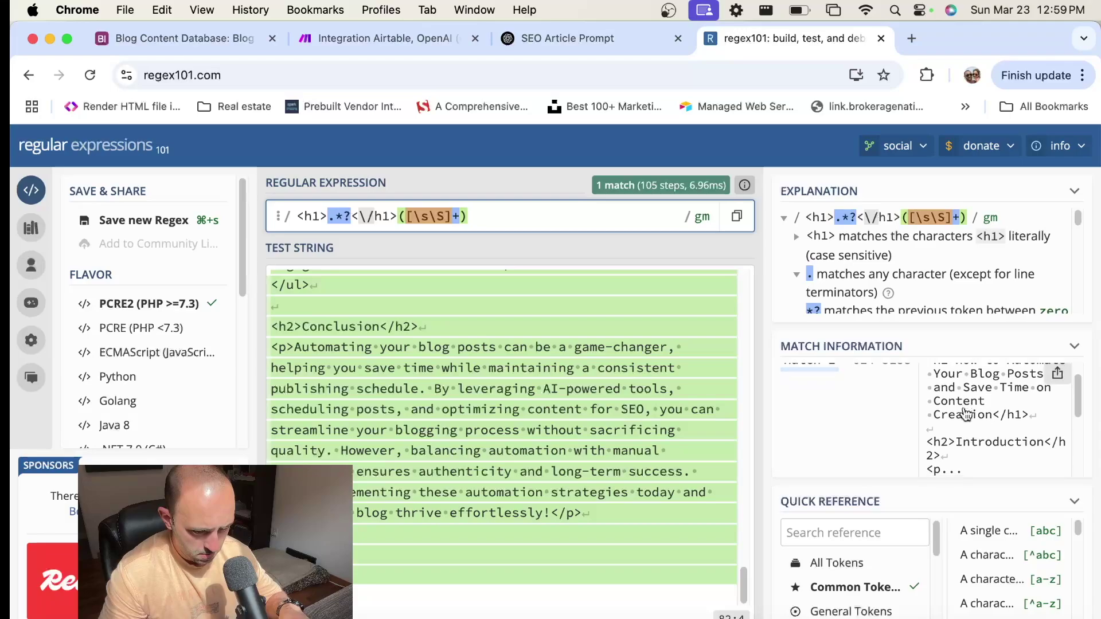
scroll(967, 413, "up", 3)
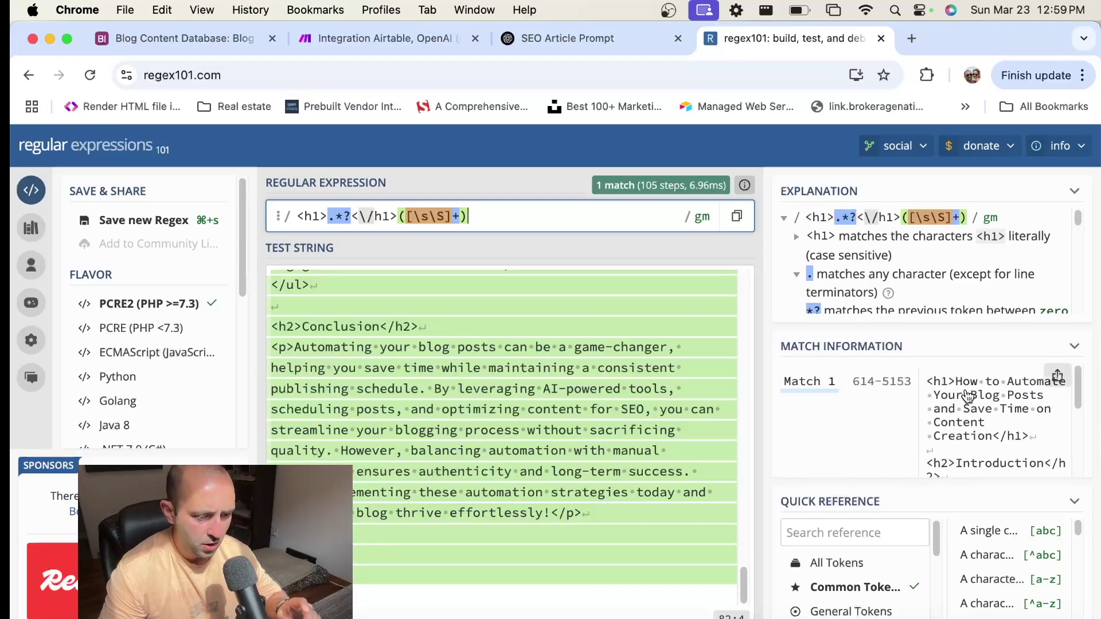
scroll(503, 336, "up", 8)
scroll(503, 335, "down", 10)
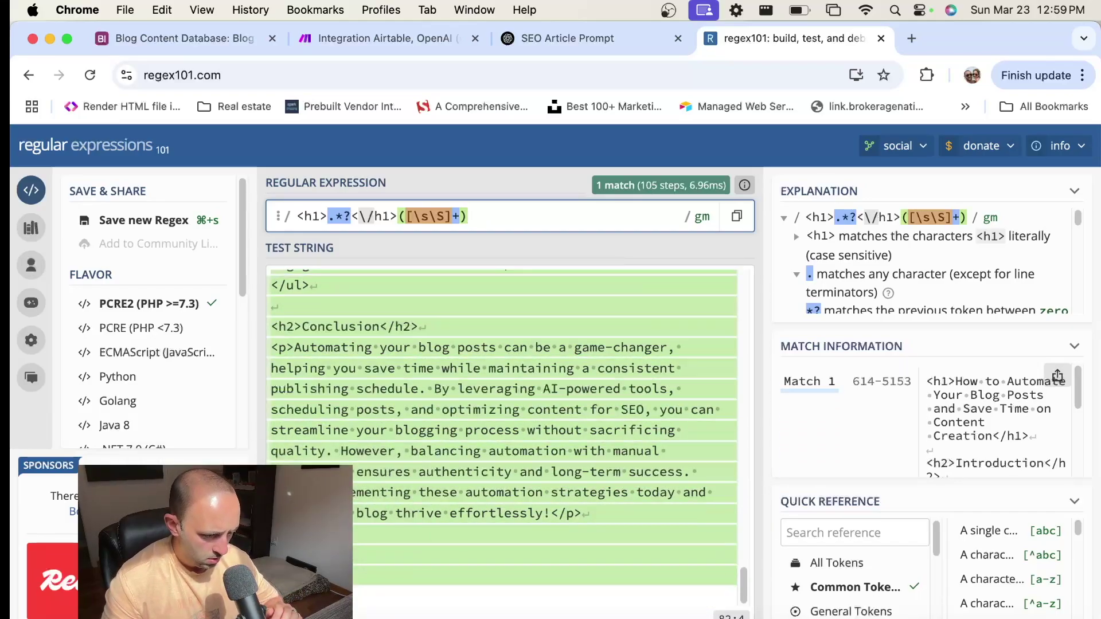
scroll(475, 463, "up", 20)
scroll(476, 463, "up", 3)
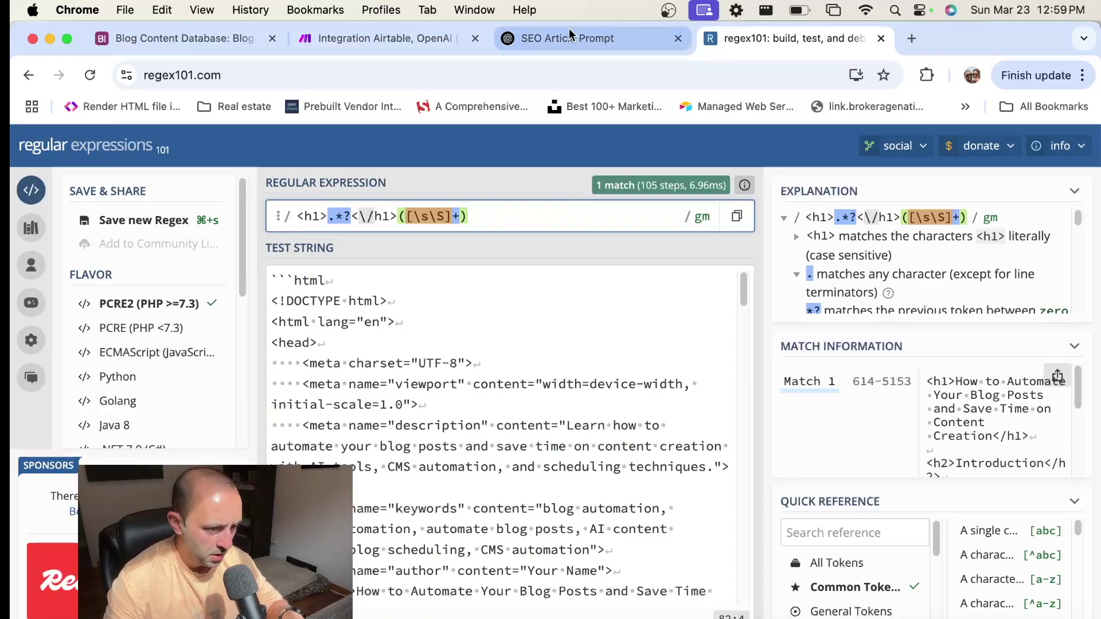
Return to the Make scenario, review the second Text parser's pattern and remaining settings, and save the module.
left_click(379, 42)
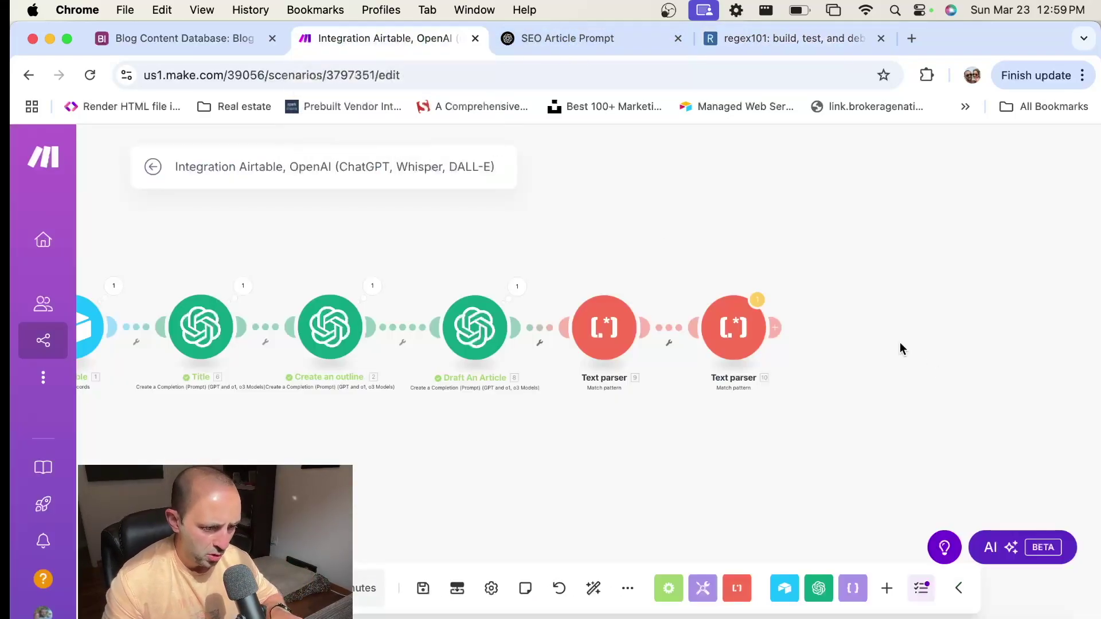
left_click(730, 327)
left_click(933, 229)
key("super+a")
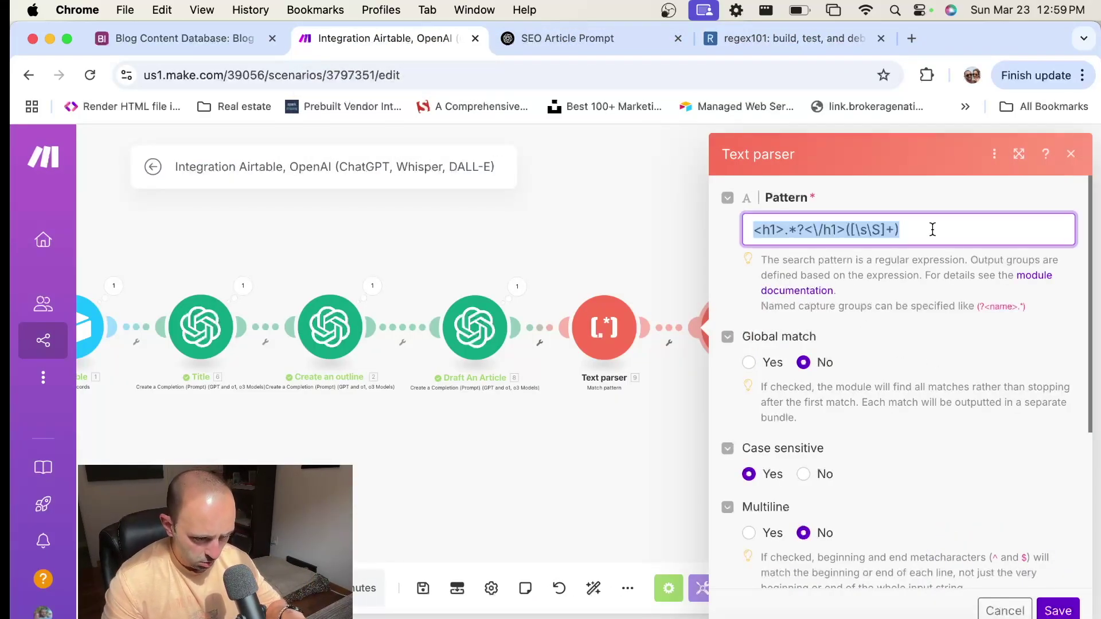
left_click(941, 226)
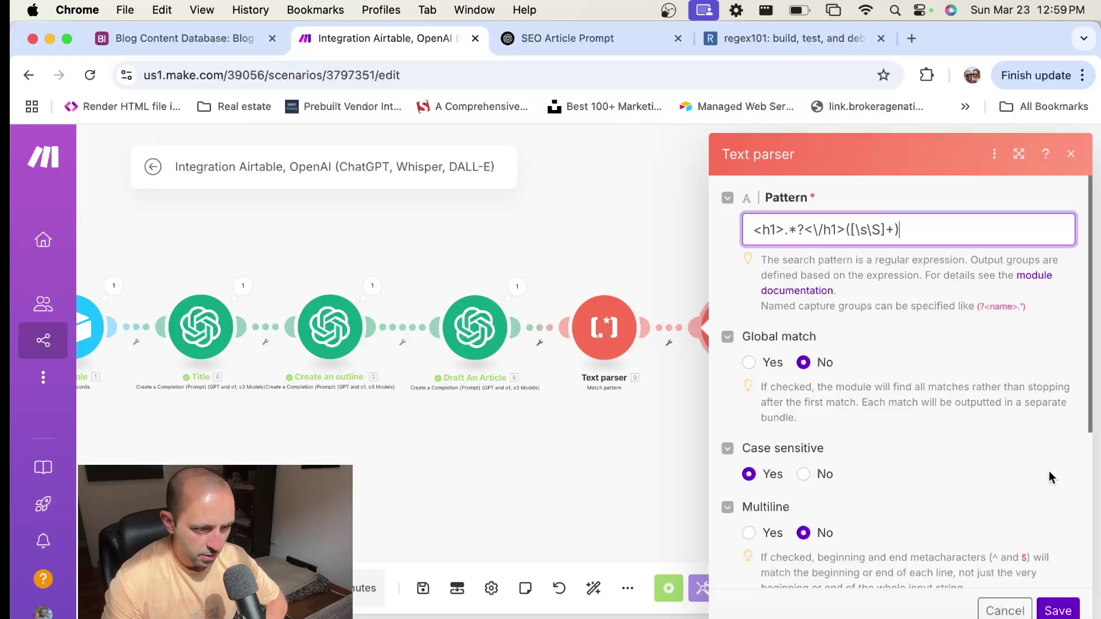
scroll(989, 434, "down", 3)
scroll(990, 435, "down", 3)
left_click(1058, 611)
Add a WordPress Create a Post module after the second Text parser.
left_click(782, 333)
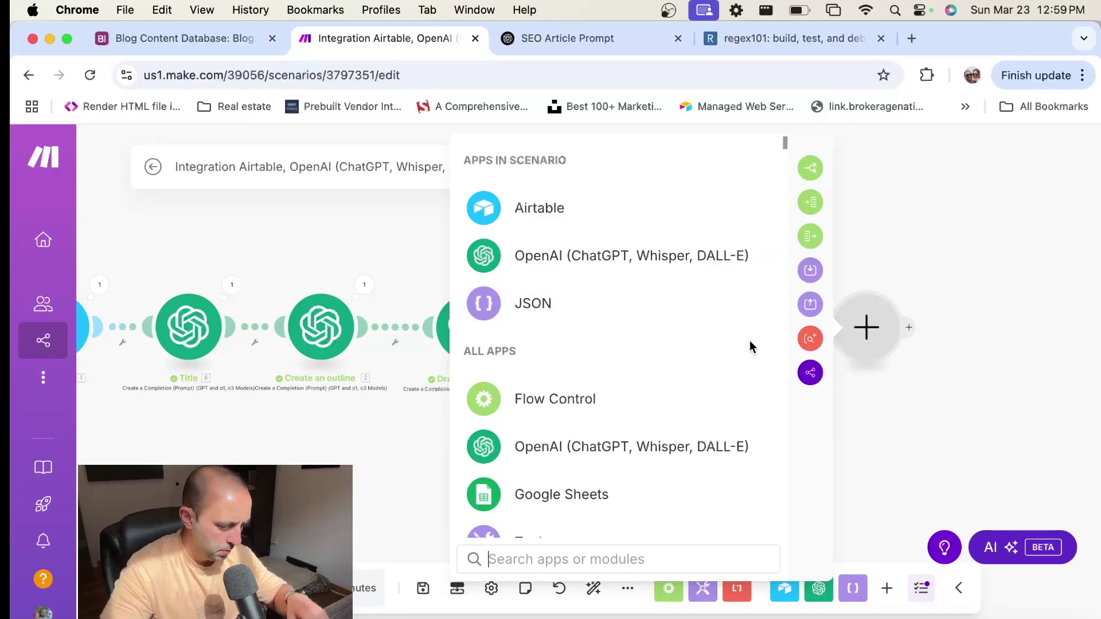
type("wordpress")
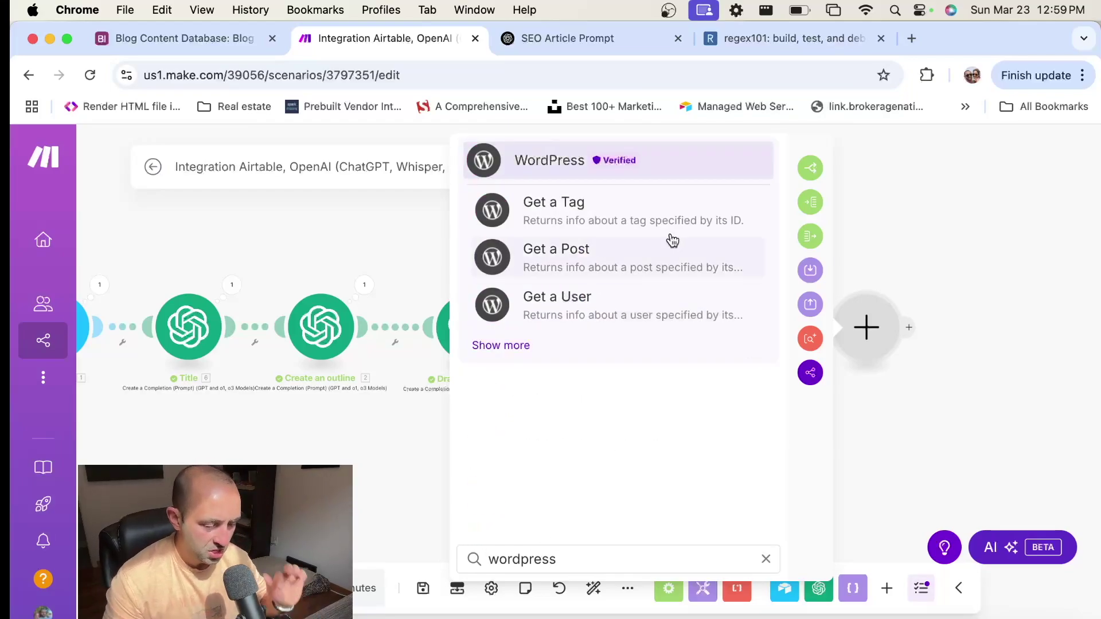
left_click(525, 344)
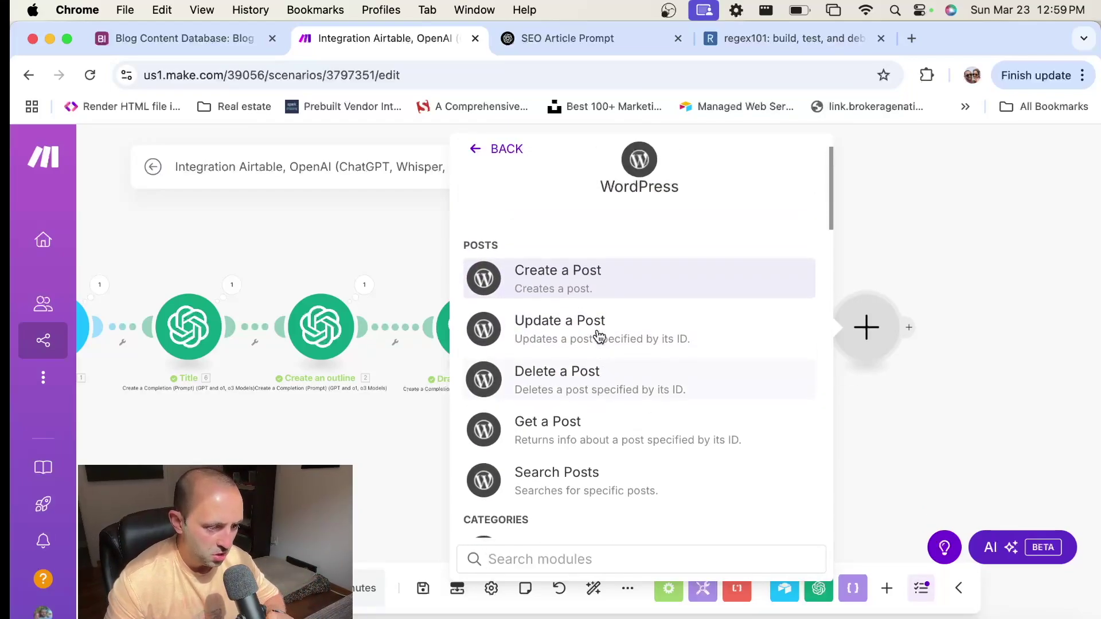
left_click(546, 306)
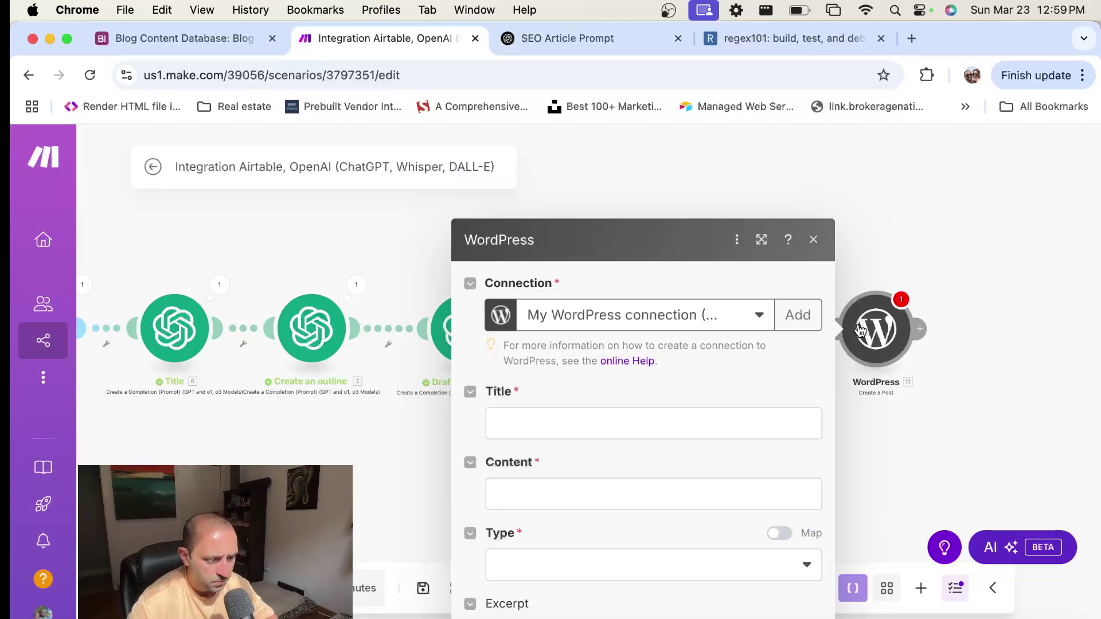
Map the post's Title to Text parser 10's $1 and Content to Text parser 9's $1, and set Type to Posts.
left_click(583, 343)
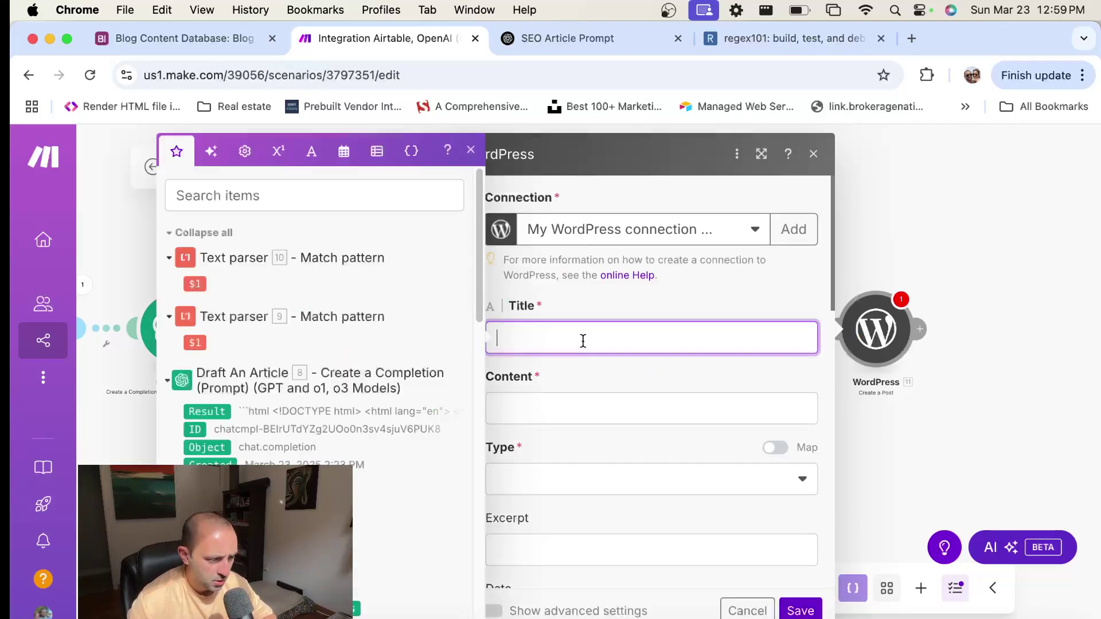
left_click(195, 285)
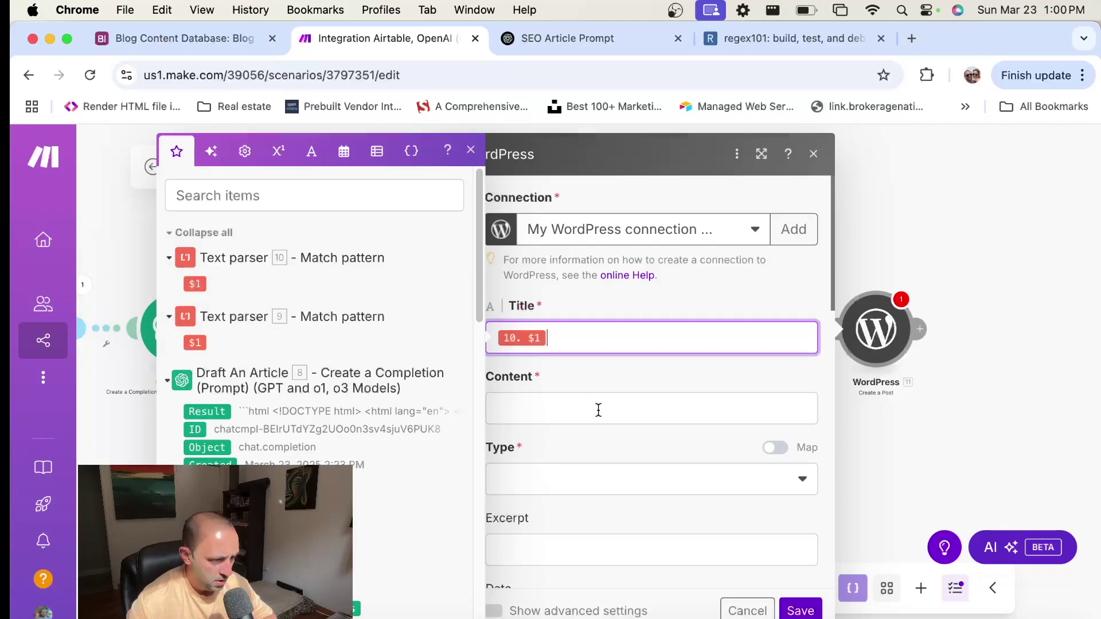
left_click(580, 406)
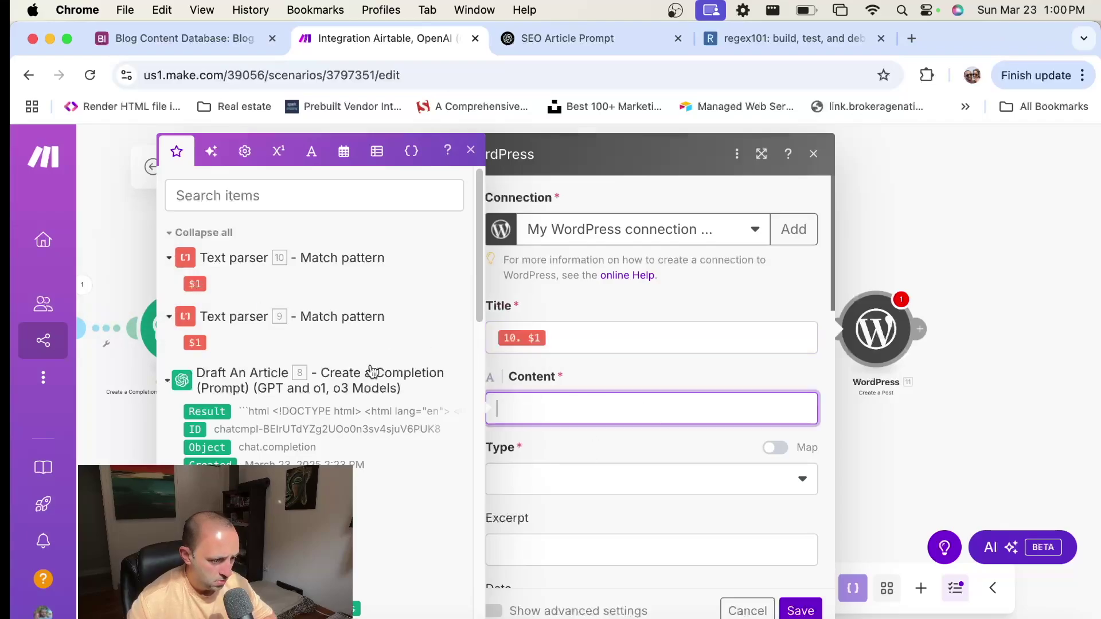
left_click(202, 342)
left_click(657, 482)
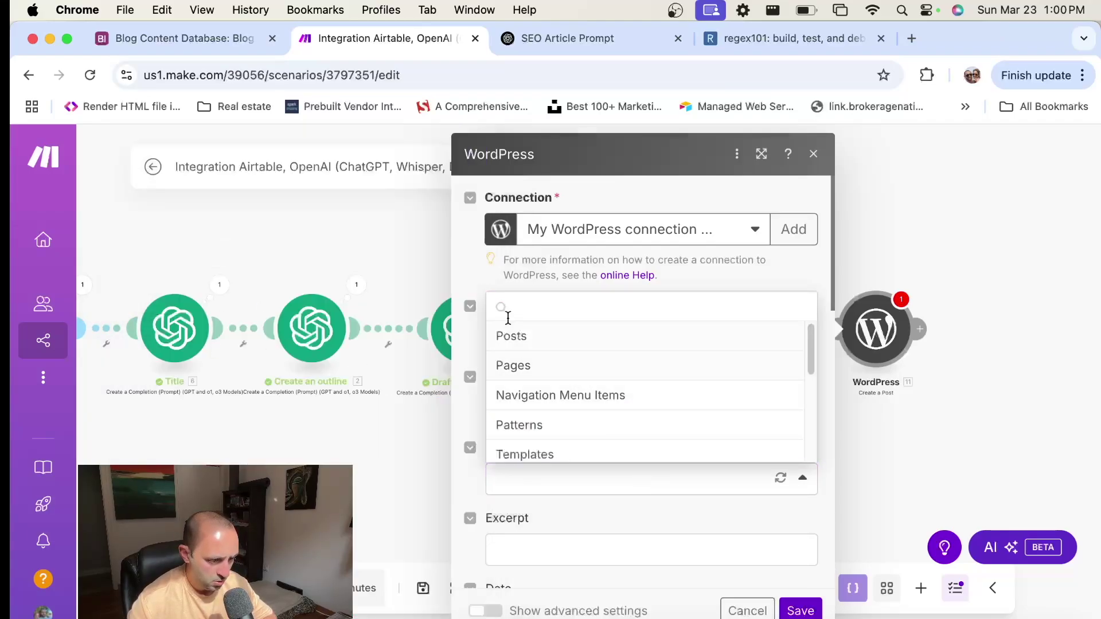
left_click(554, 337)
Review the WordPress post's optional fields from Excerpt to Categories, and look through the values available for mapping to Date.
scroll(677, 510, "down", 2)
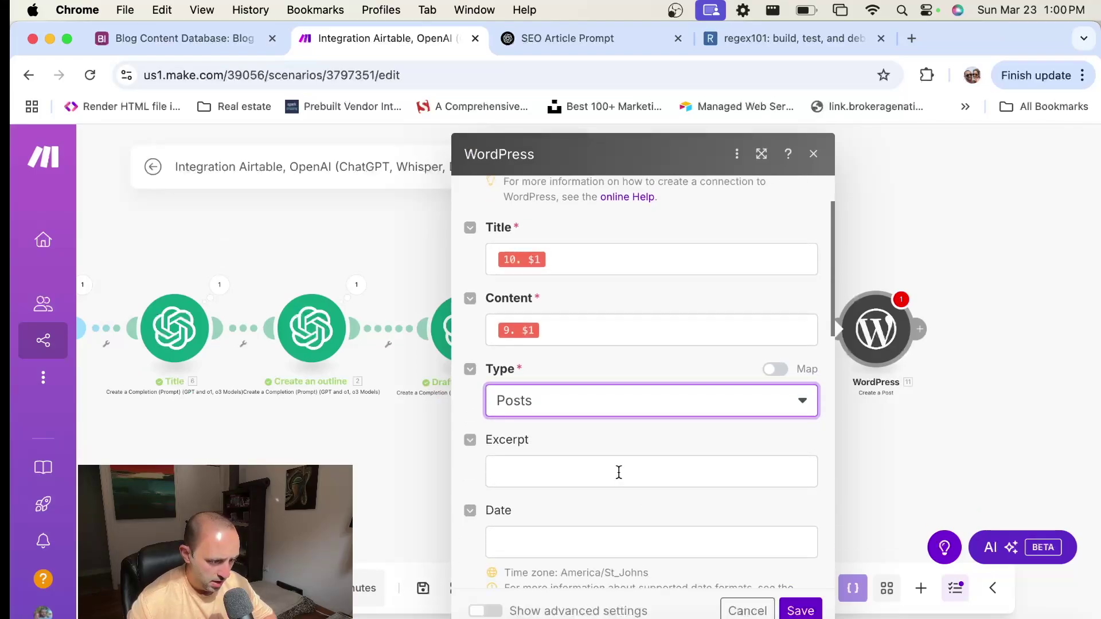
scroll(619, 472, "down", 3)
left_click(538, 420)
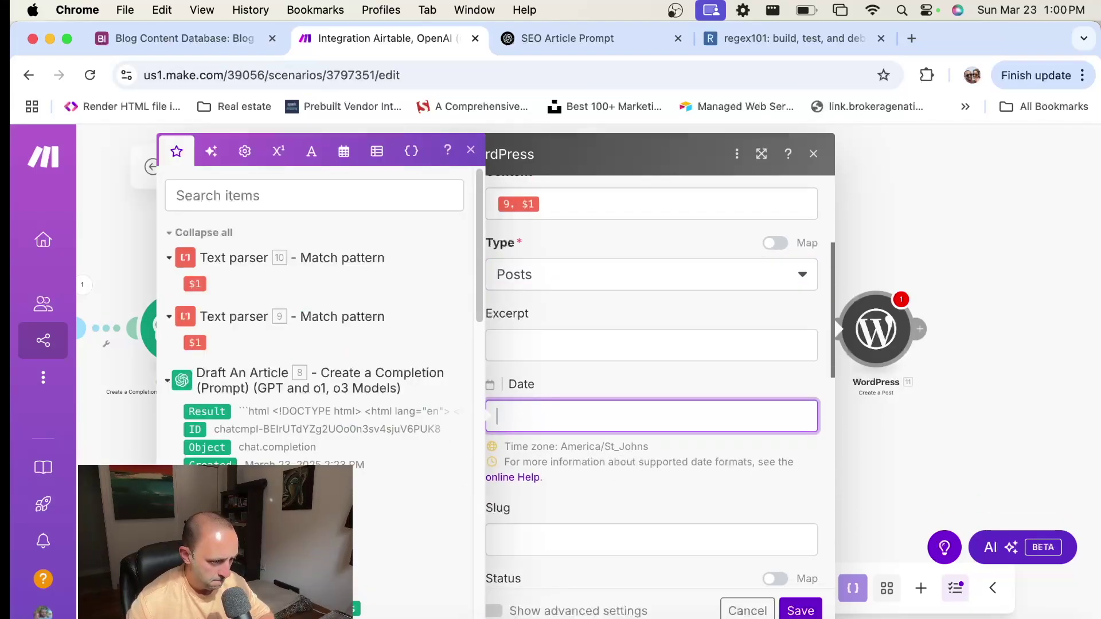
scroll(316, 458, "down", 15)
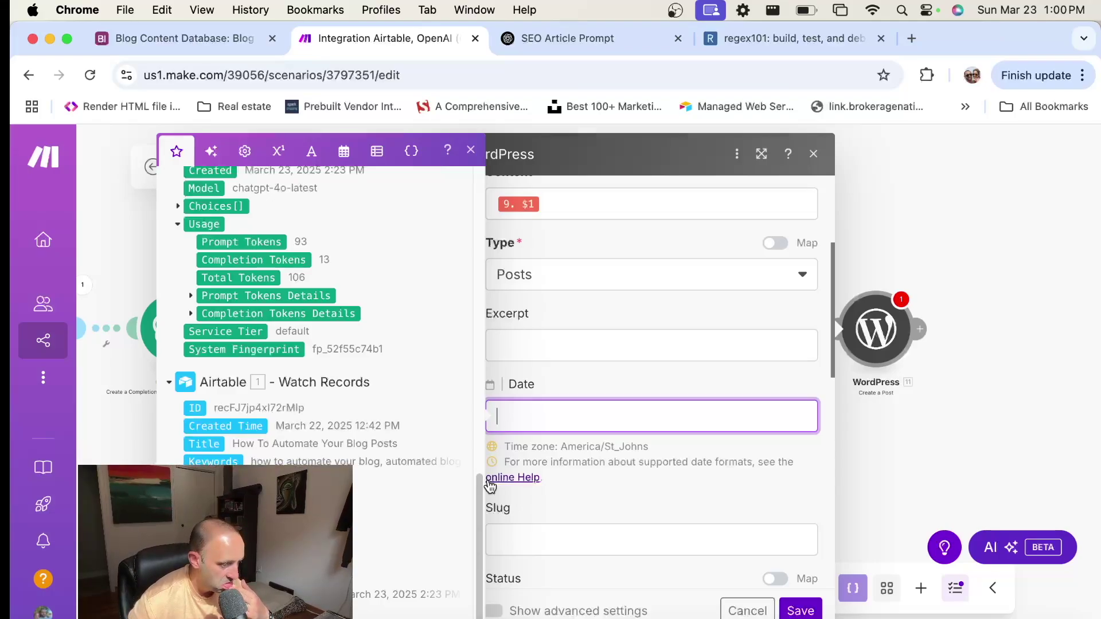
scroll(677, 481, "down", 6)
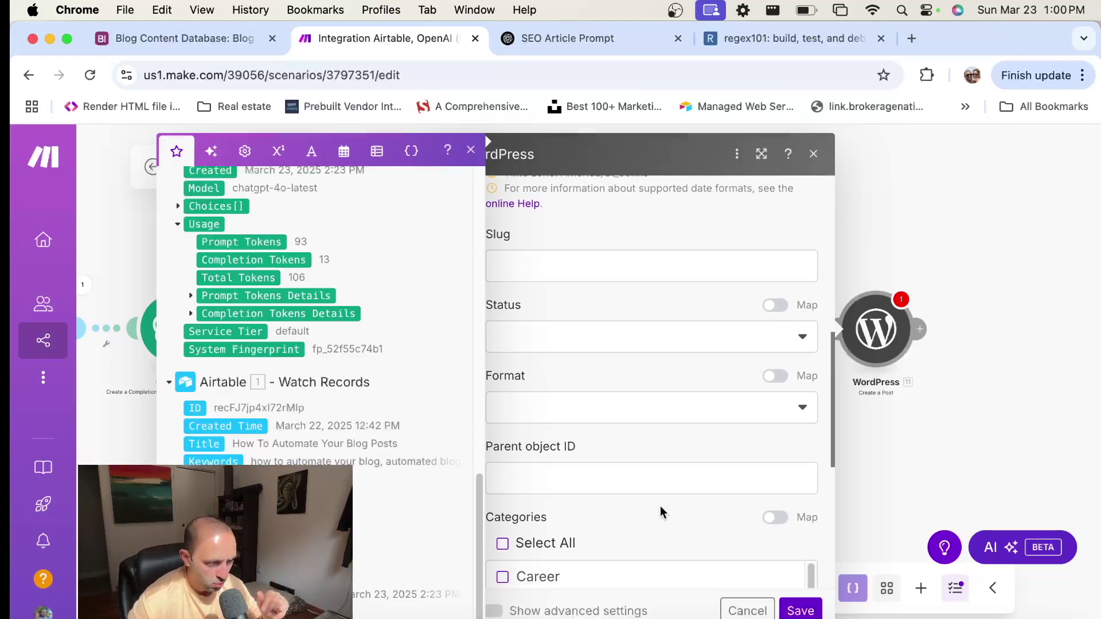
scroll(657, 512, "down", 2)
scroll(631, 512, "up", 2)
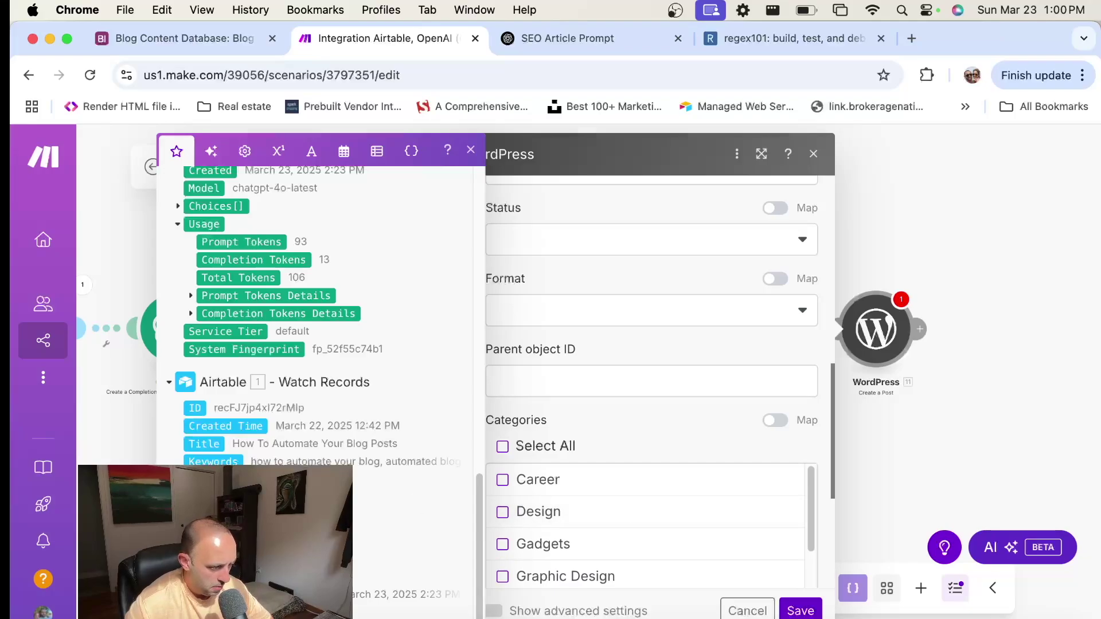
scroll(622, 487, "up", 3)
scroll(569, 343, "down", 3)
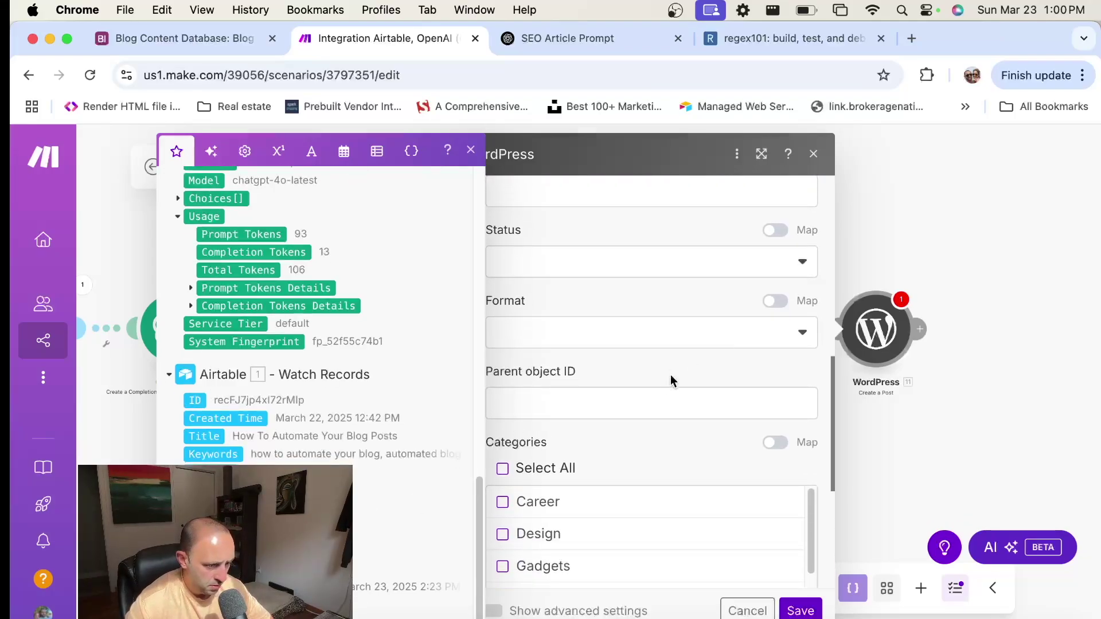
Leave the Date field empty and set the post's Status to Publish.
scroll(691, 360, "up", 4)
left_click(692, 393)
scroll(693, 387, "down", 2)
scroll(694, 387, "down", 2)
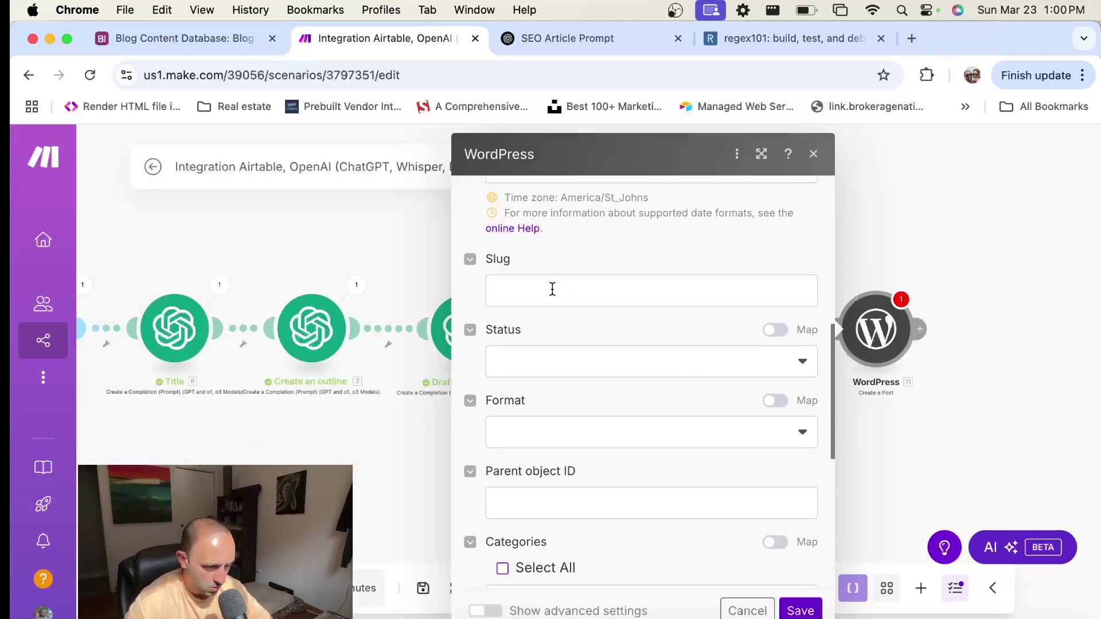
left_click(785, 348)
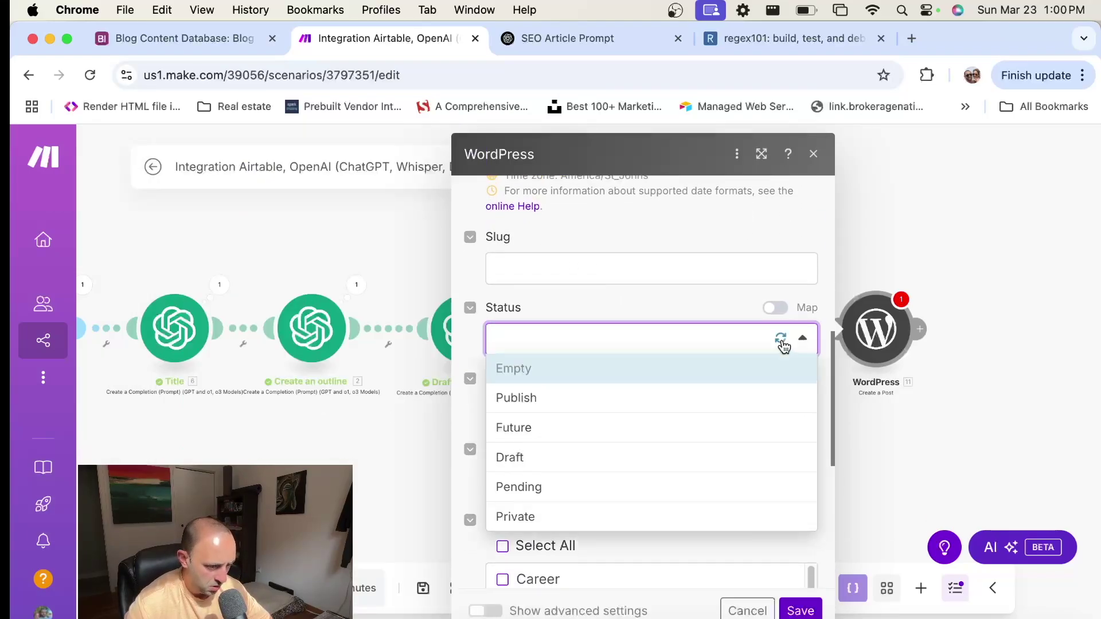
left_click(531, 400)
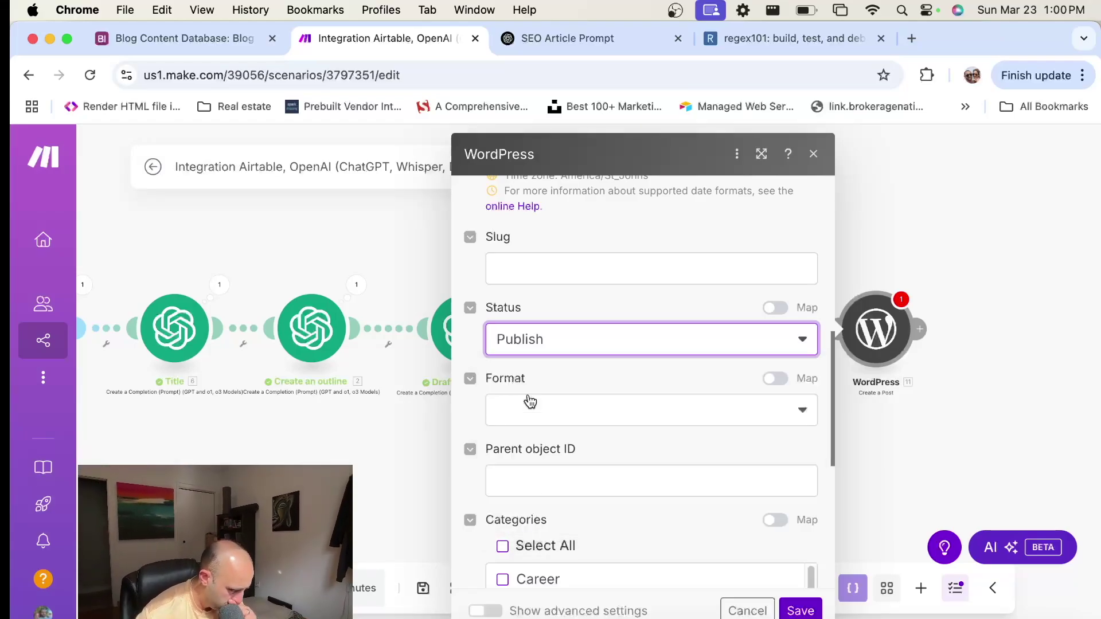
Review the post's Categories, Tags, Author and Featured media ID fields, leaving them unset.
scroll(572, 385, "down", 5)
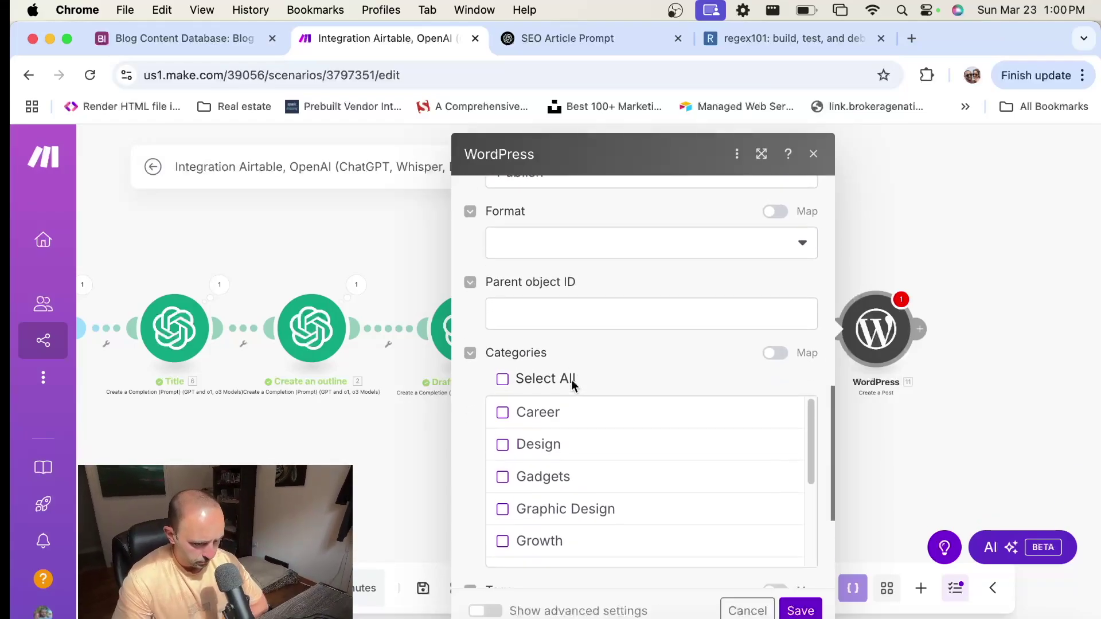
scroll(615, 464, "down", 10)
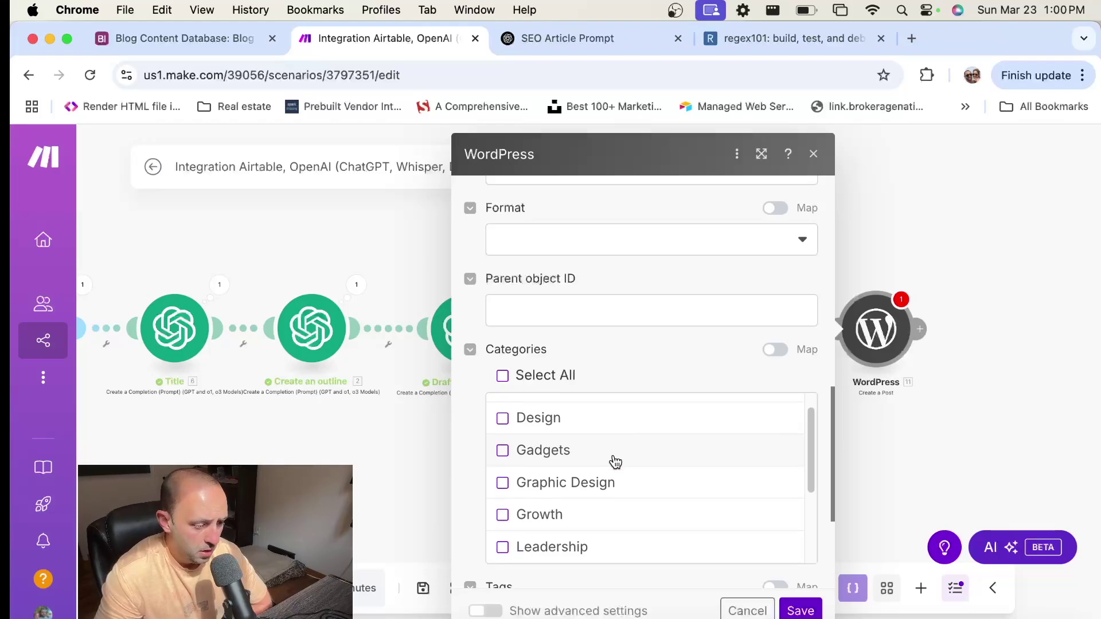
scroll(616, 462, "down", 2)
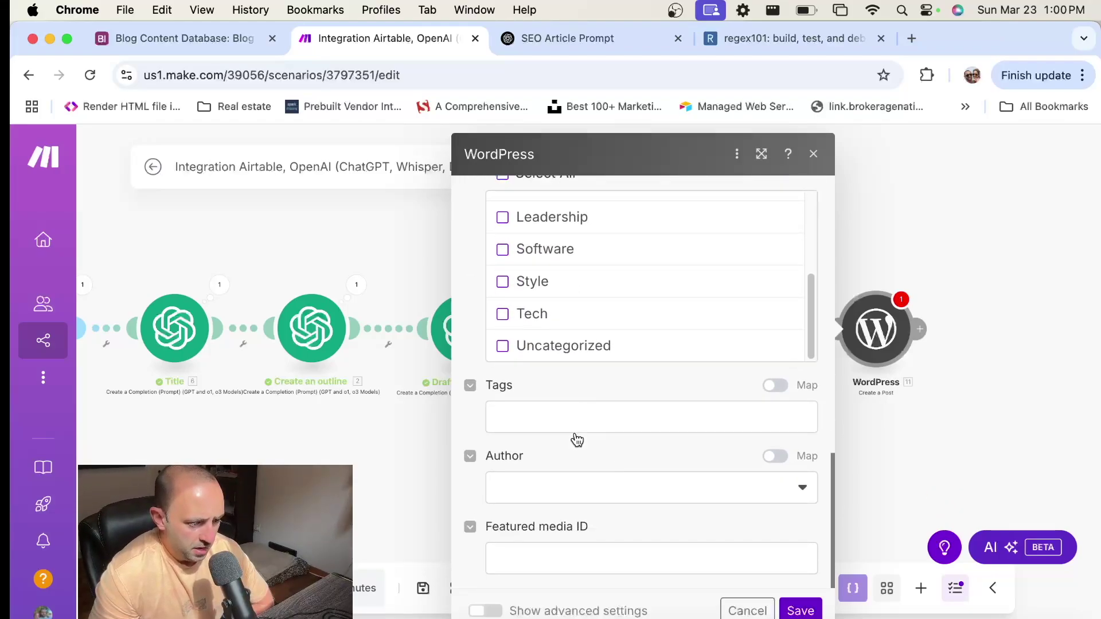
left_click(574, 562)
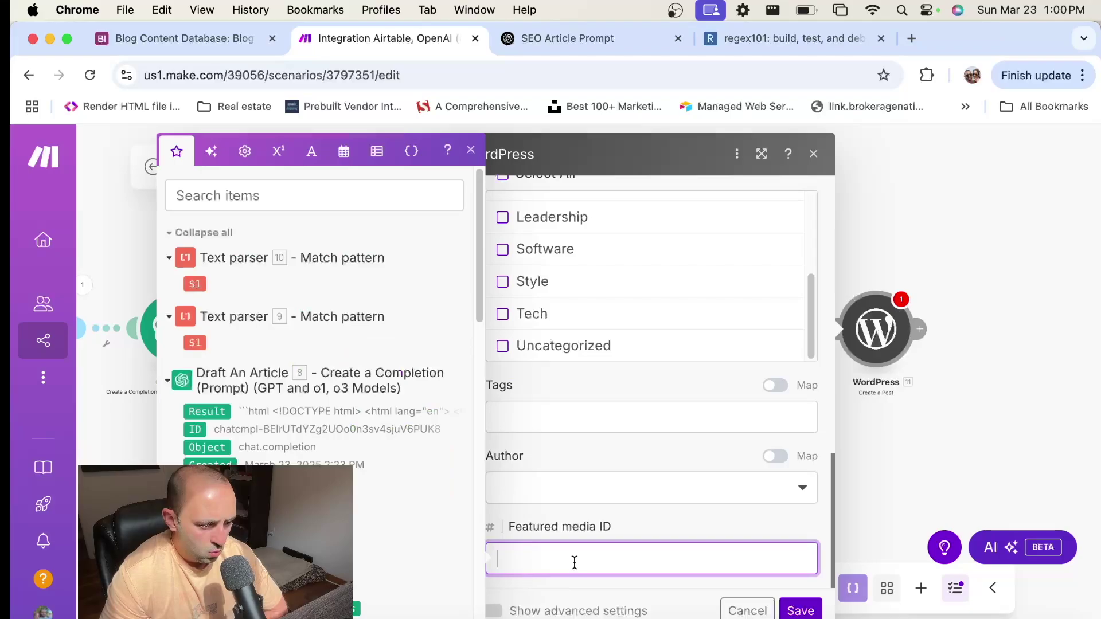
left_click(632, 518)
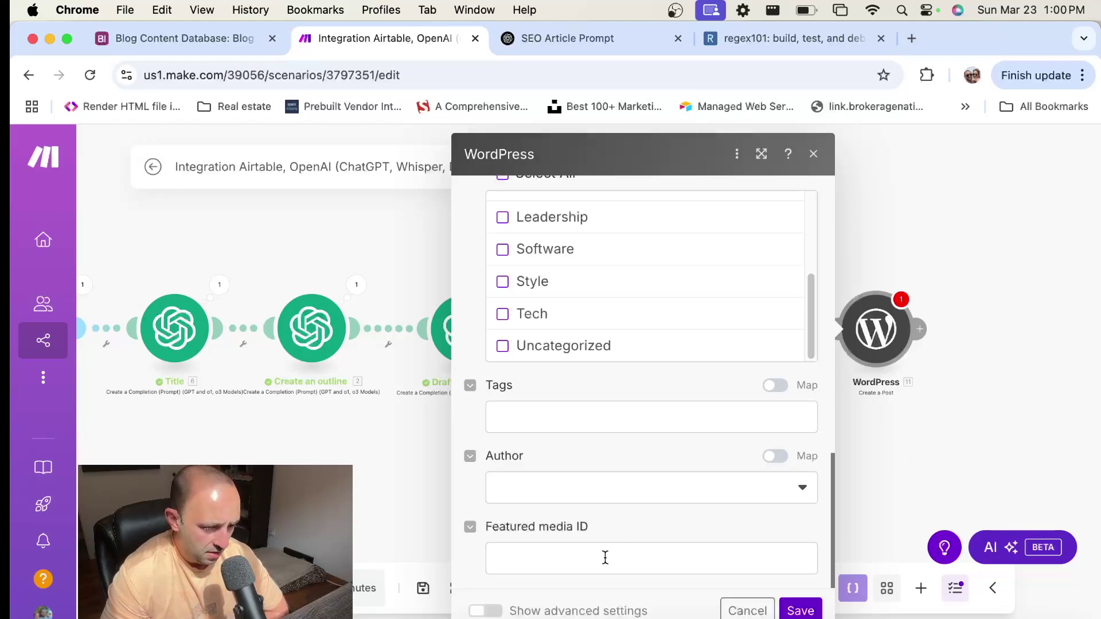
Close the WordPress module's settings and save the scenario.
left_click(958, 446)
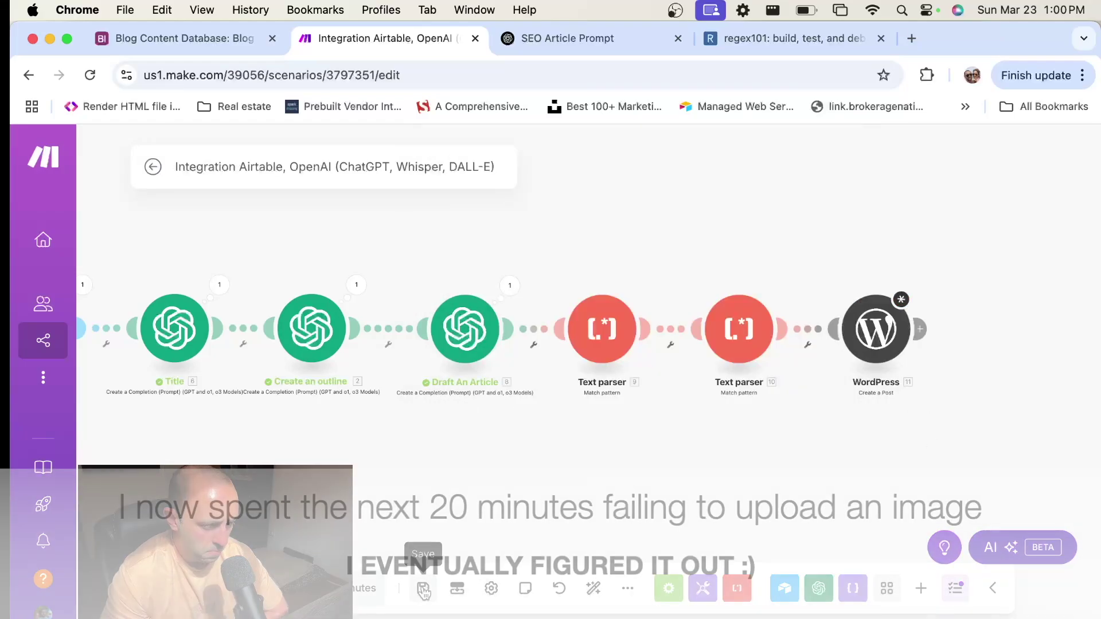
left_click(423, 588)
left_click(713, 611)
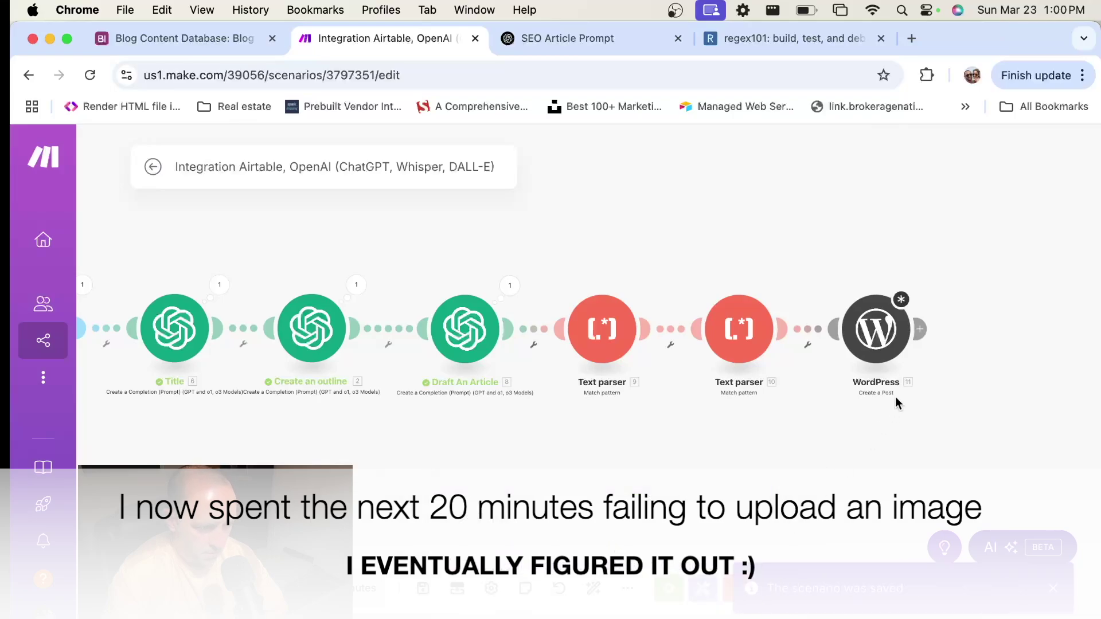
Move the WordPress Create a Post module farther from the second Text parser to widen the gap between them.
left_click_drag(862, 324, 985, 325)
left_click(920, 328)
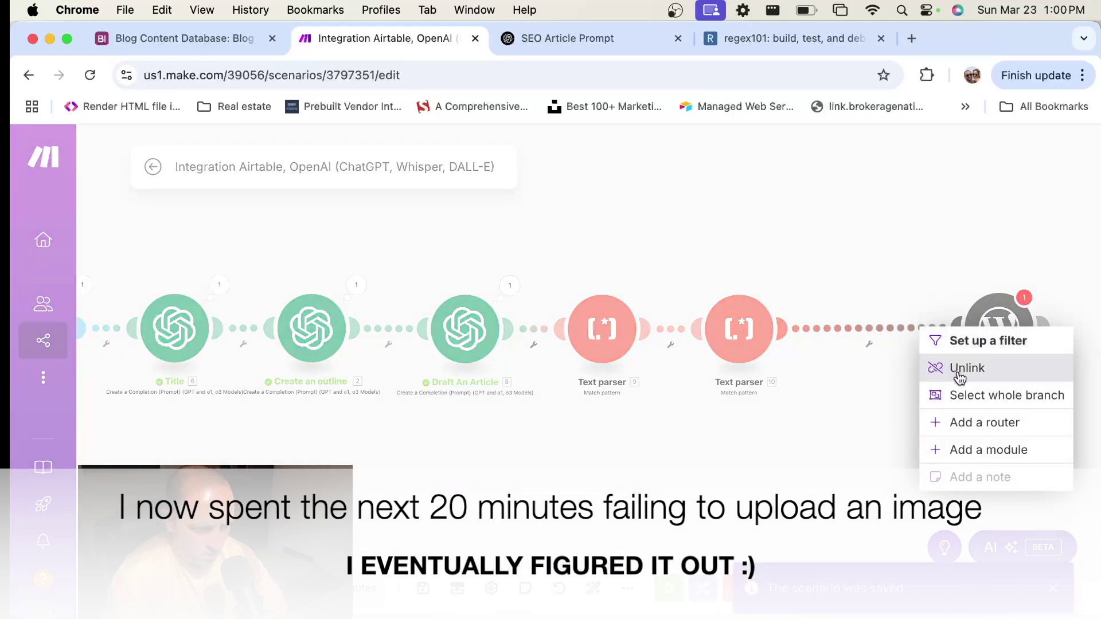
left_click(655, 466)
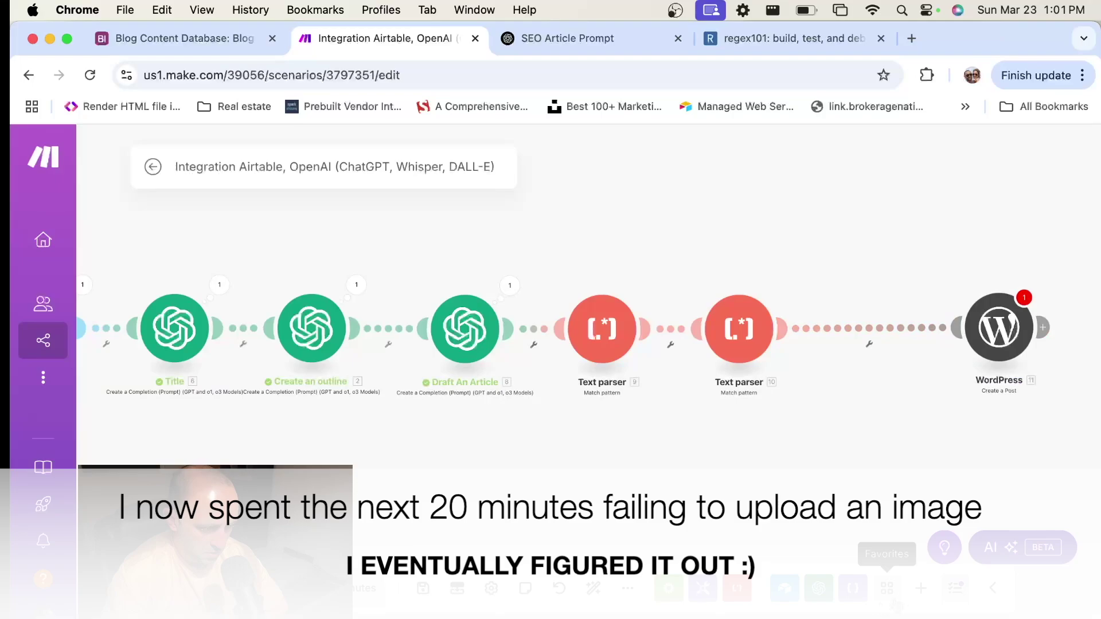
left_click(869, 344)
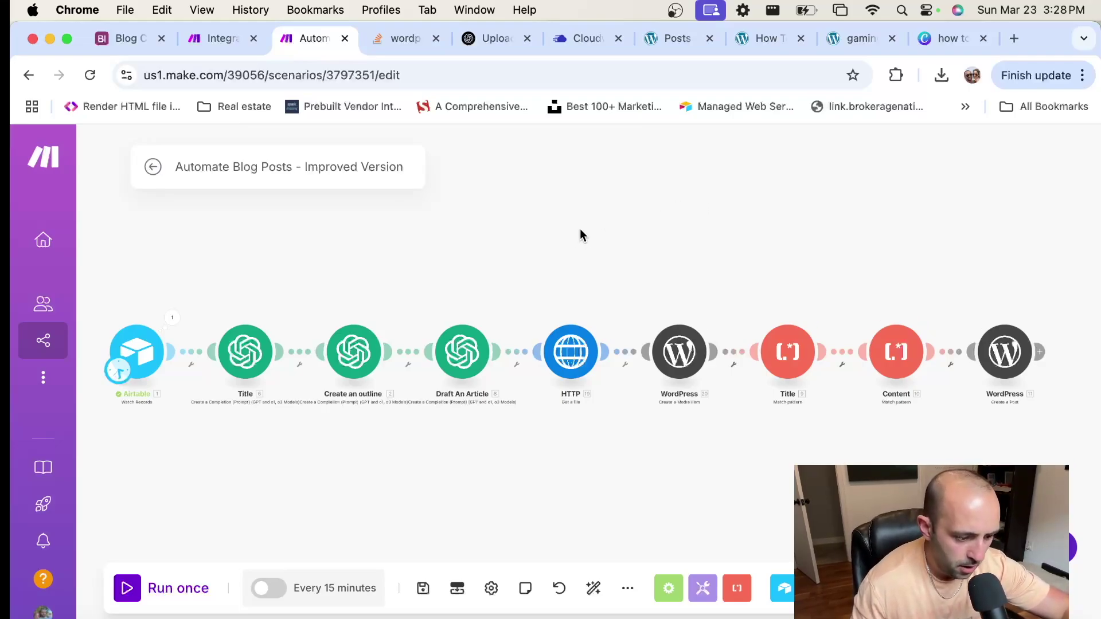
Open the Draft An Article module in the Automate Blog Posts - Improved Version scenario and examine its SEO article prompt.
scroll(568, 251, "up", 3)
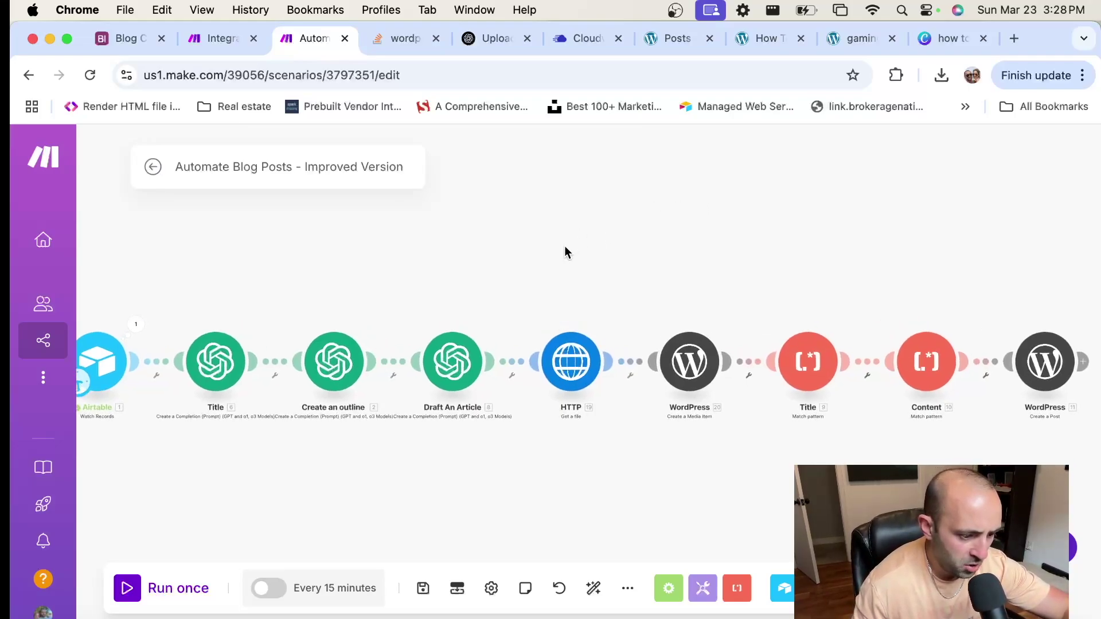
scroll(578, 195, "down", 2)
scroll(578, 221, "down", 3)
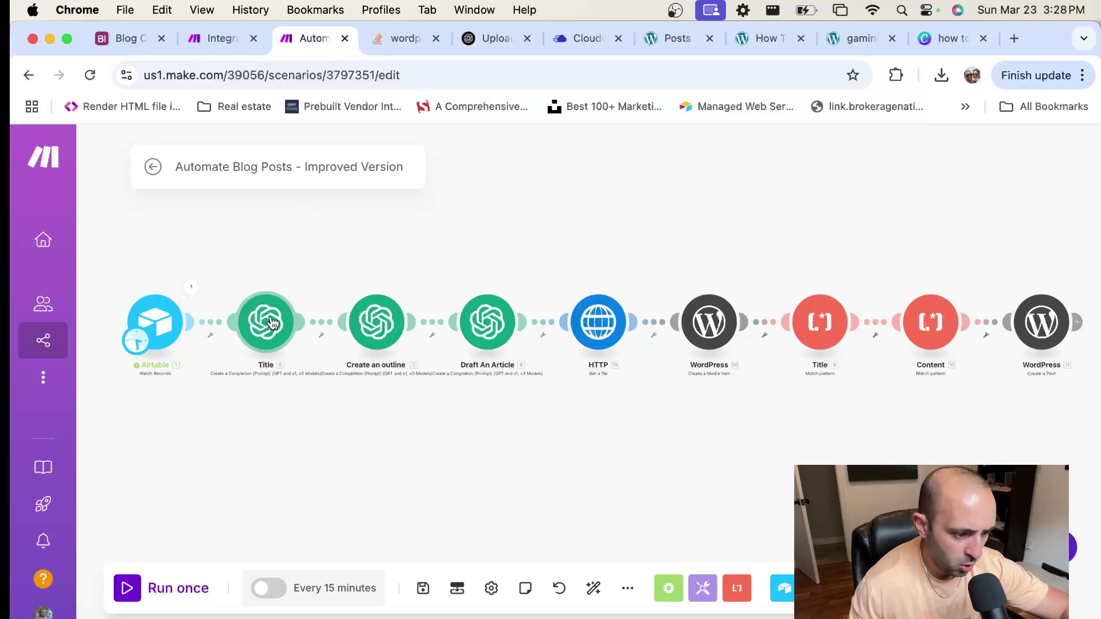
left_click(479, 321)
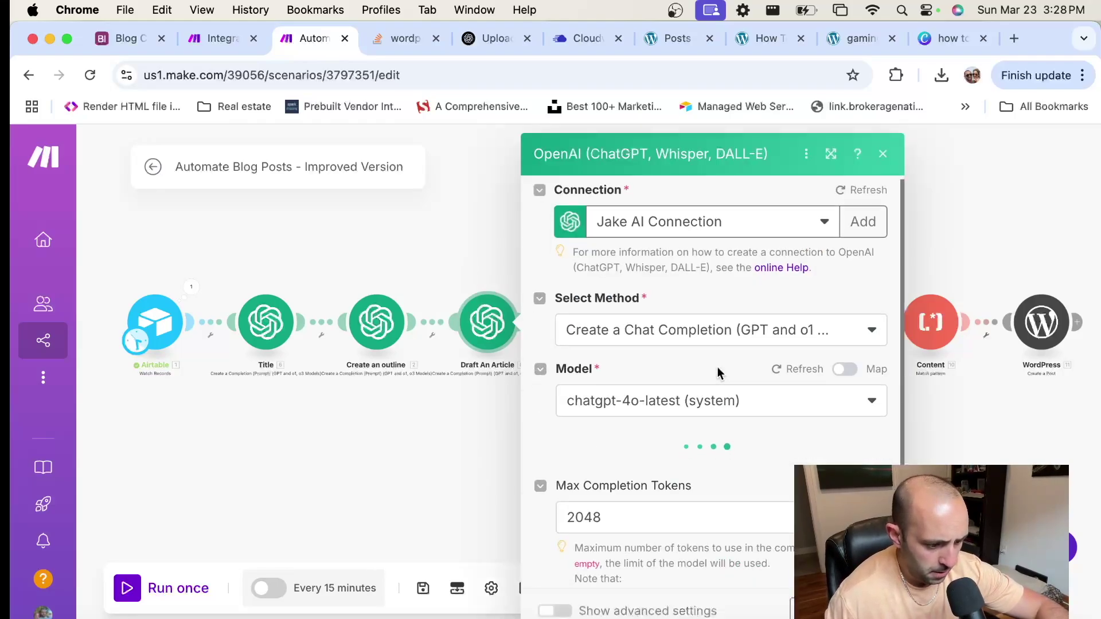
scroll(717, 367, "down", 1)
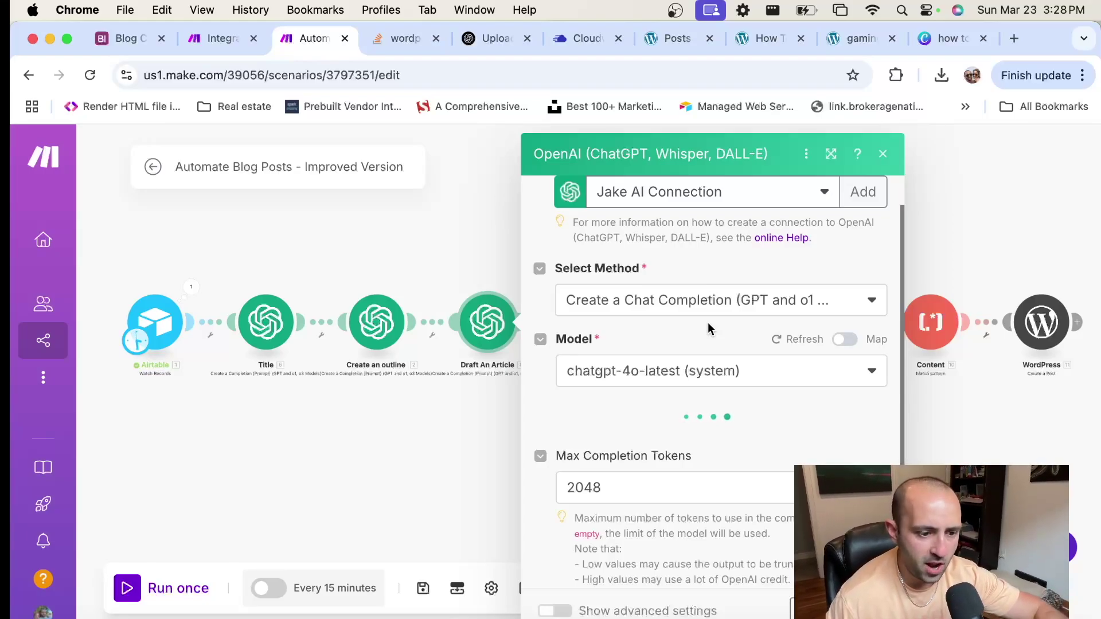
scroll(704, 326, "down", 5)
scroll(704, 326, "down", 12)
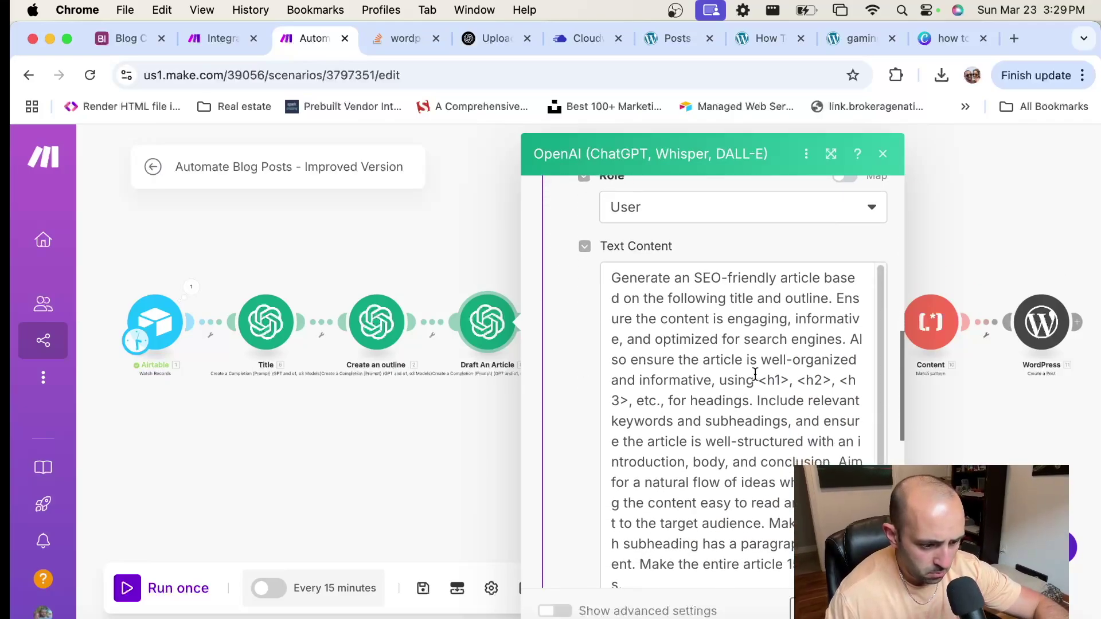
scroll(708, 293, "down", 2)
scroll(708, 294, "up", 2)
scroll(740, 379, "down", 3)
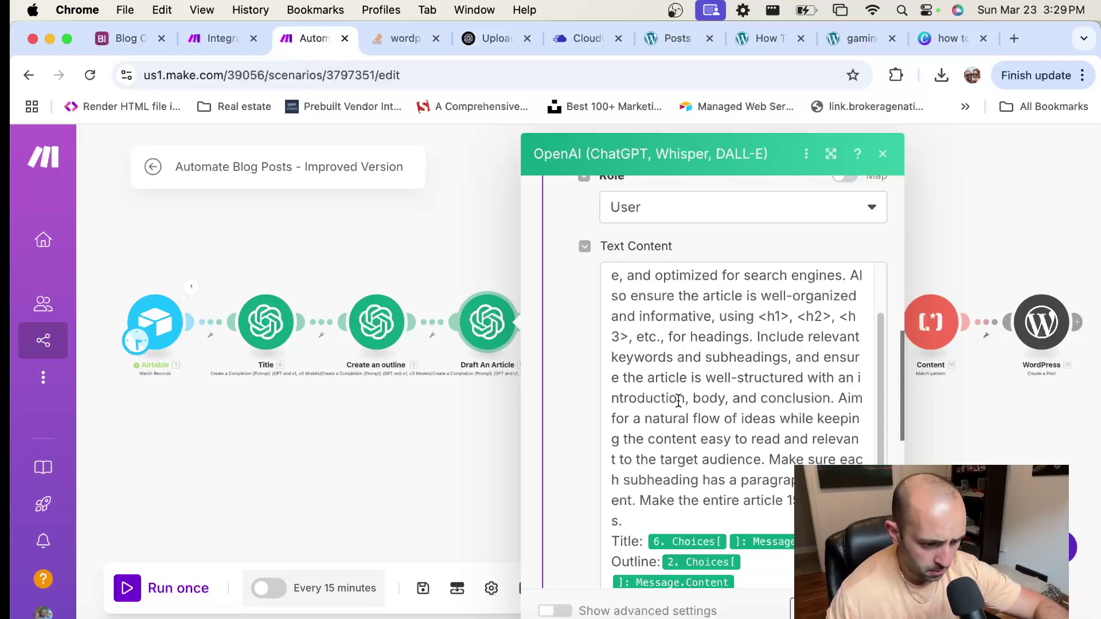
scroll(679, 400, "down", 3)
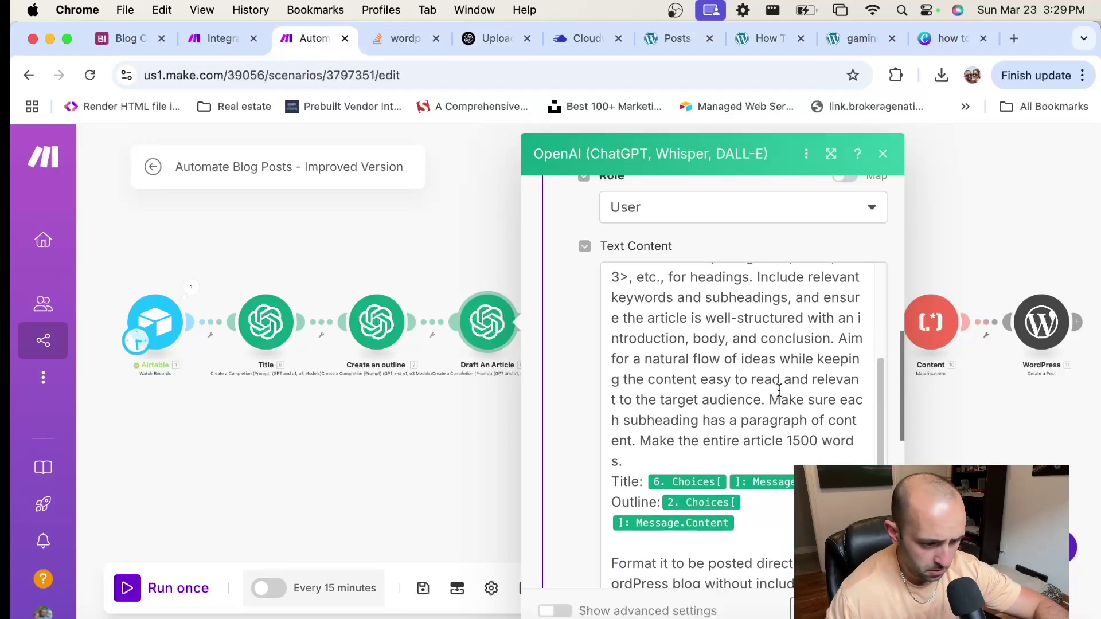
Examine the prompt's instructions on subheading paragraphs, article length and WordPress formatting, and close the module without changes.
left_click_drag(770, 400, 660, 440)
left_click(660, 440)
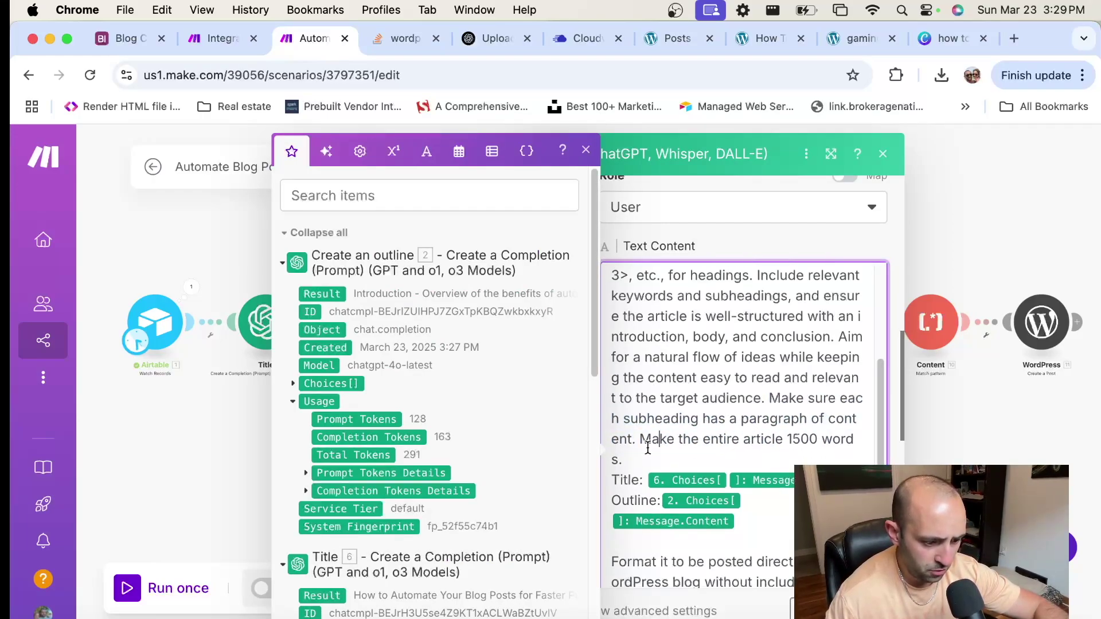
scroll(760, 471, "down", 4)
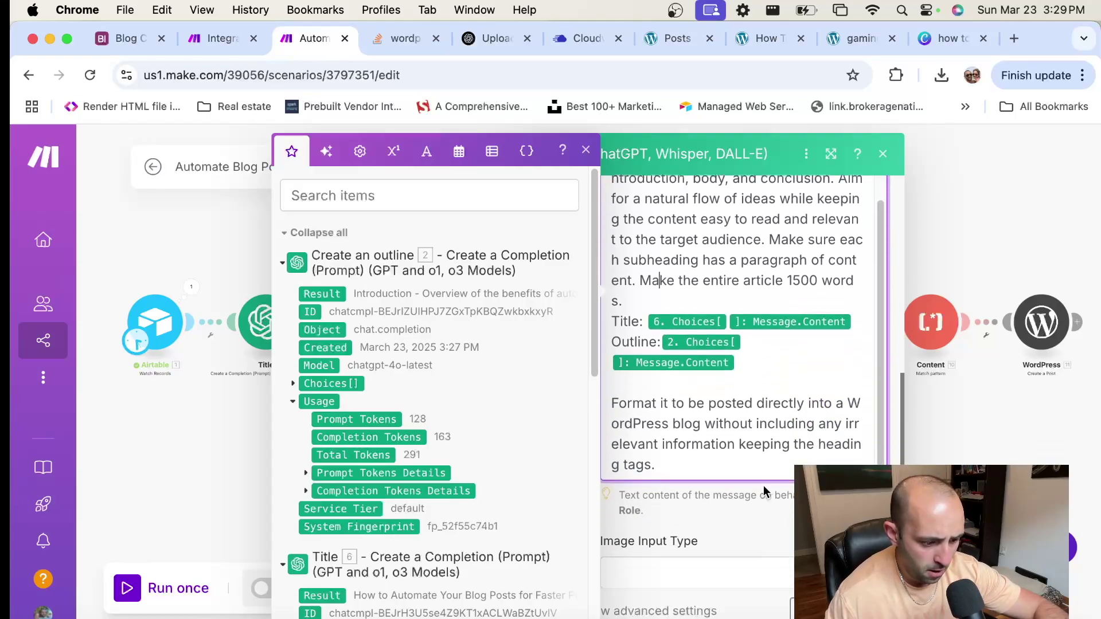
scroll(676, 374, "down", 1)
key("Escape")
key("Escape")
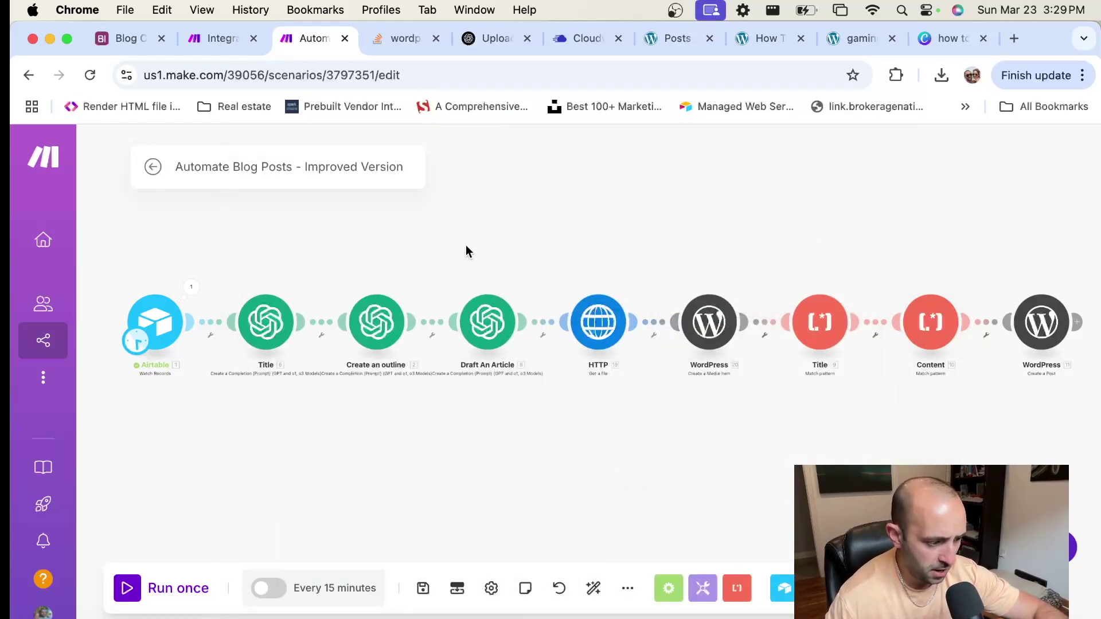
Switch to the Airtable Blog Content Database and examine the first record's image-related fields, including AI Image Filename, AI Image URL and Image.
left_click(117, 39)
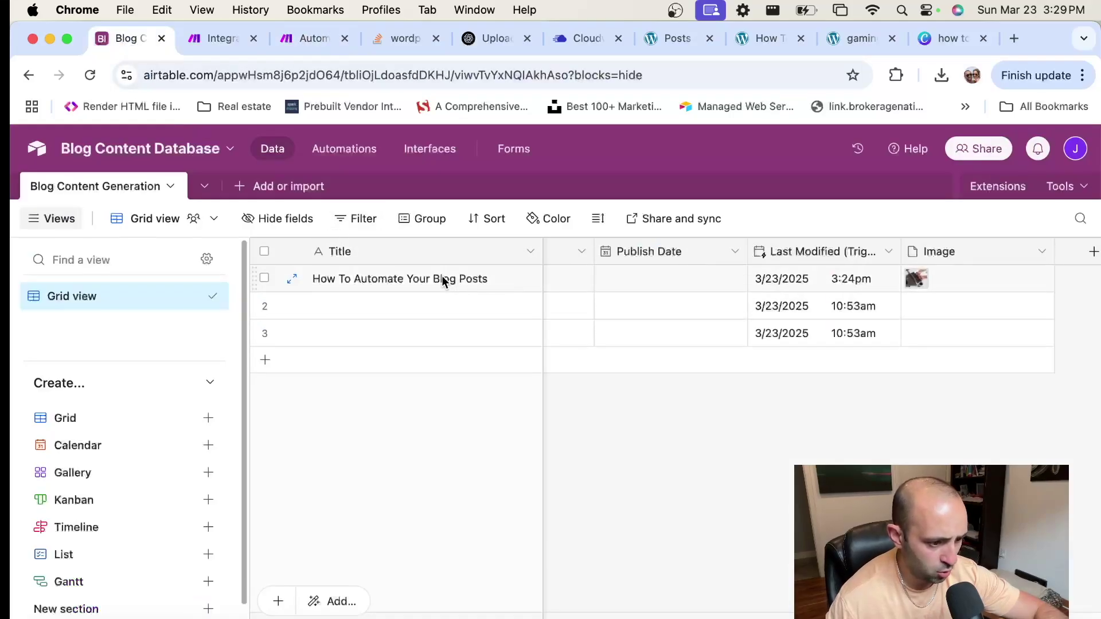
scroll(425, 280, "right", 1)
scroll(426, 278, "left", 5)
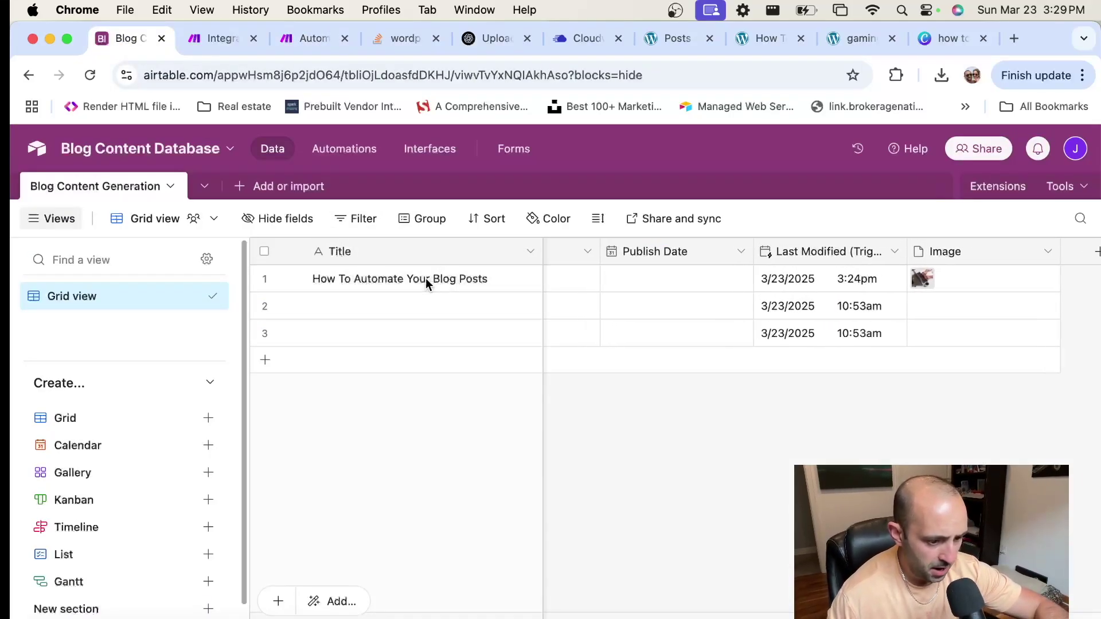
scroll(432, 278, "left", 3)
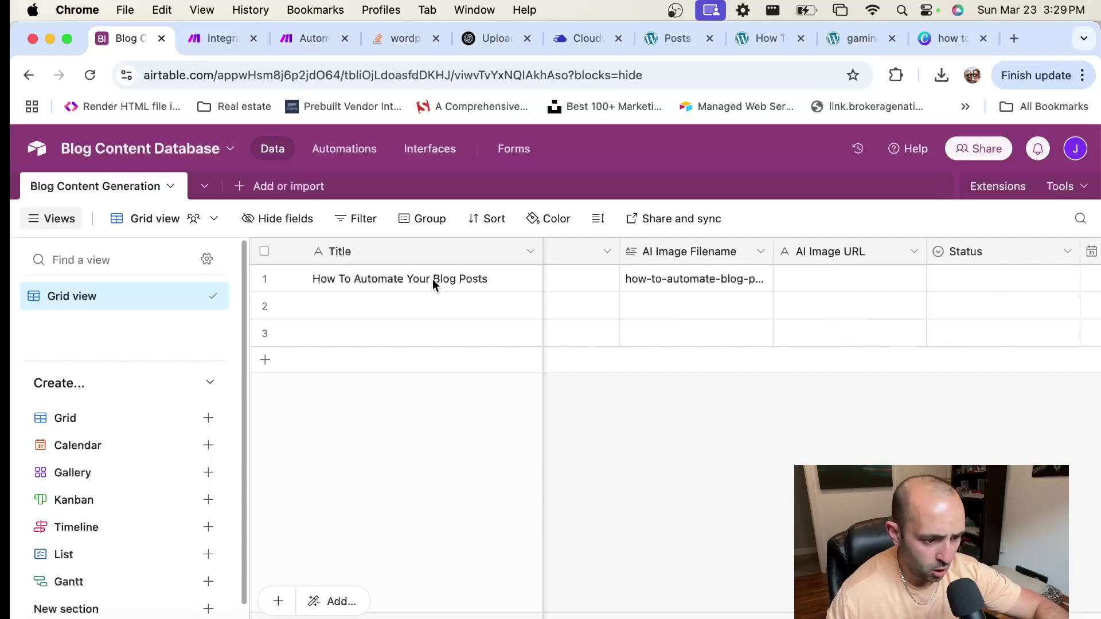
left_click(797, 273)
scroll(796, 273, "right", 2)
scroll(794, 280, "right", 1)
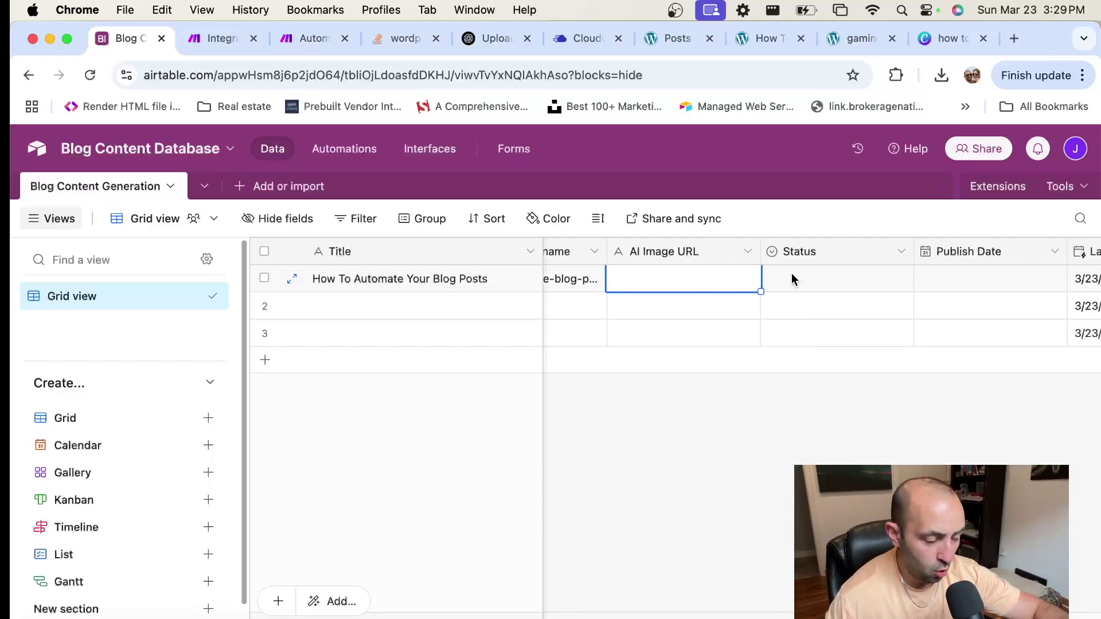
scroll(748, 290, "right", 8)
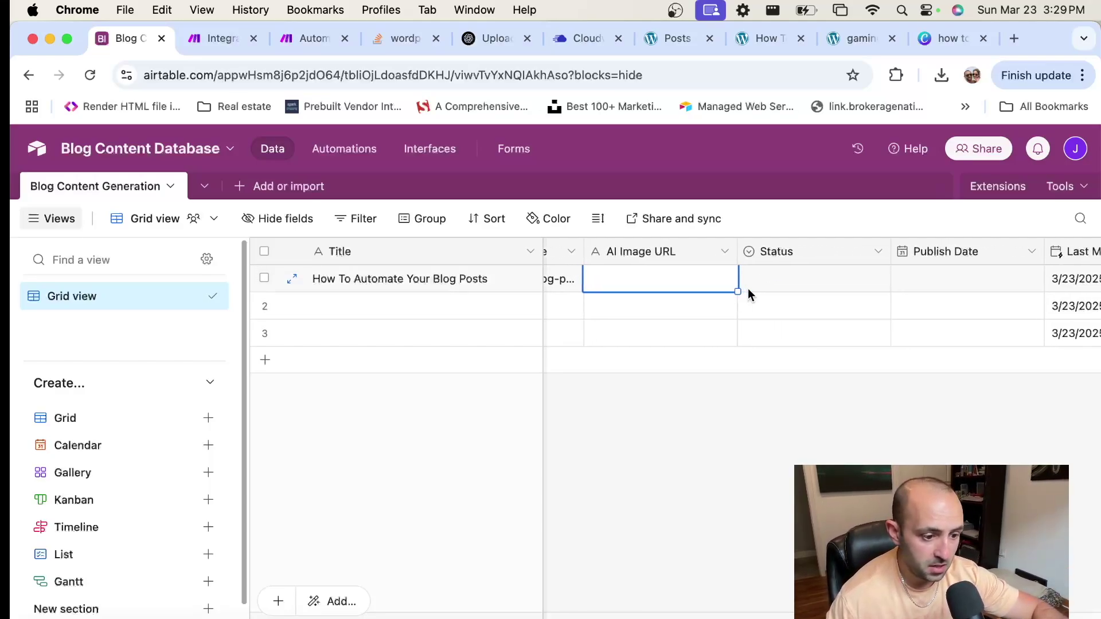
scroll(748, 293, "right", 1)
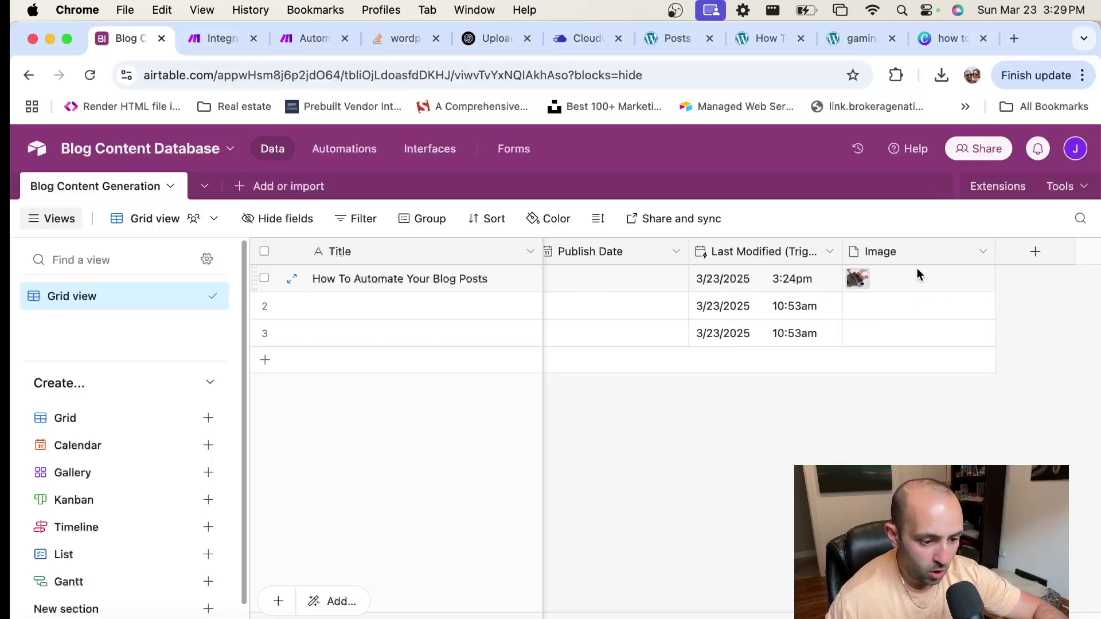
Check the Image field's Attachment type without changing it, and preview the how to automate.png image attached to the first record.
left_click(980, 258)
left_click(753, 294)
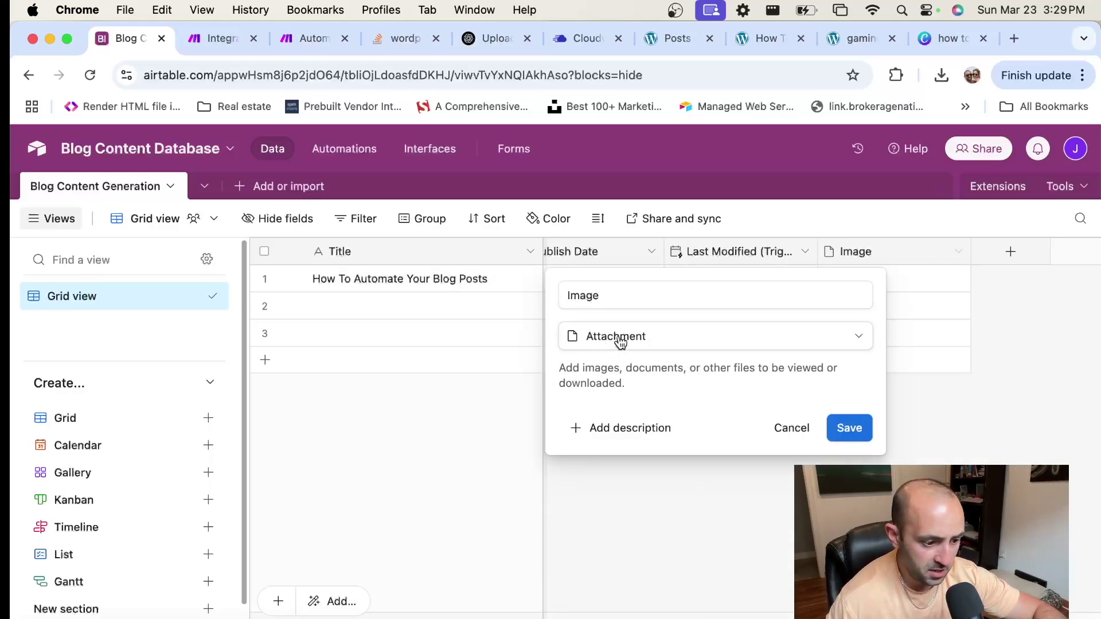
left_click(1012, 292)
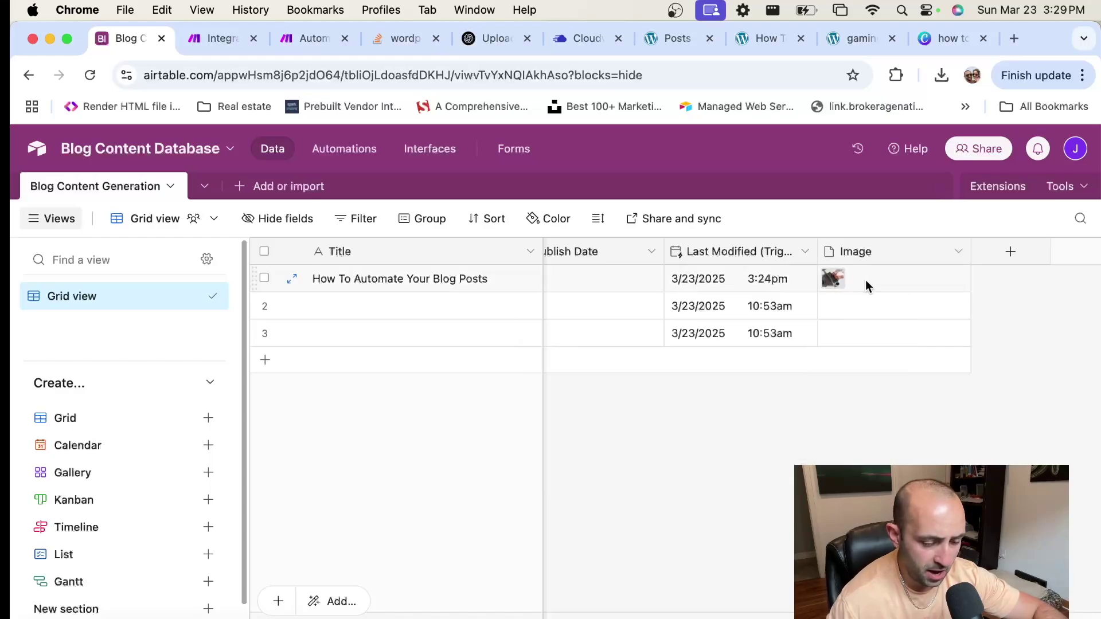
left_click(835, 280)
left_click(834, 280)
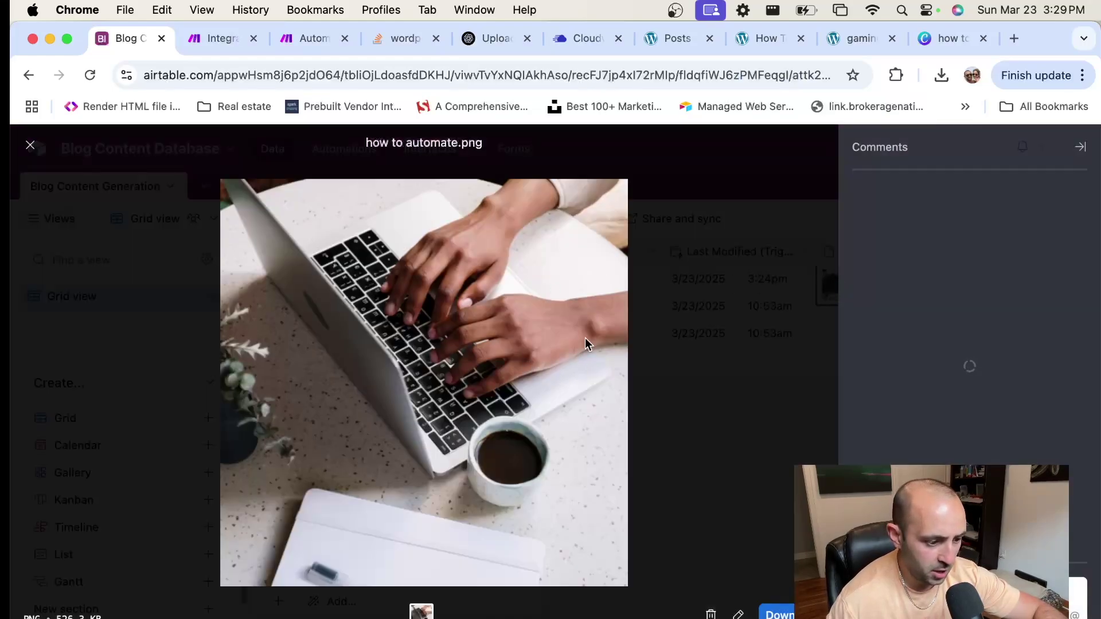
left_click(30, 151)
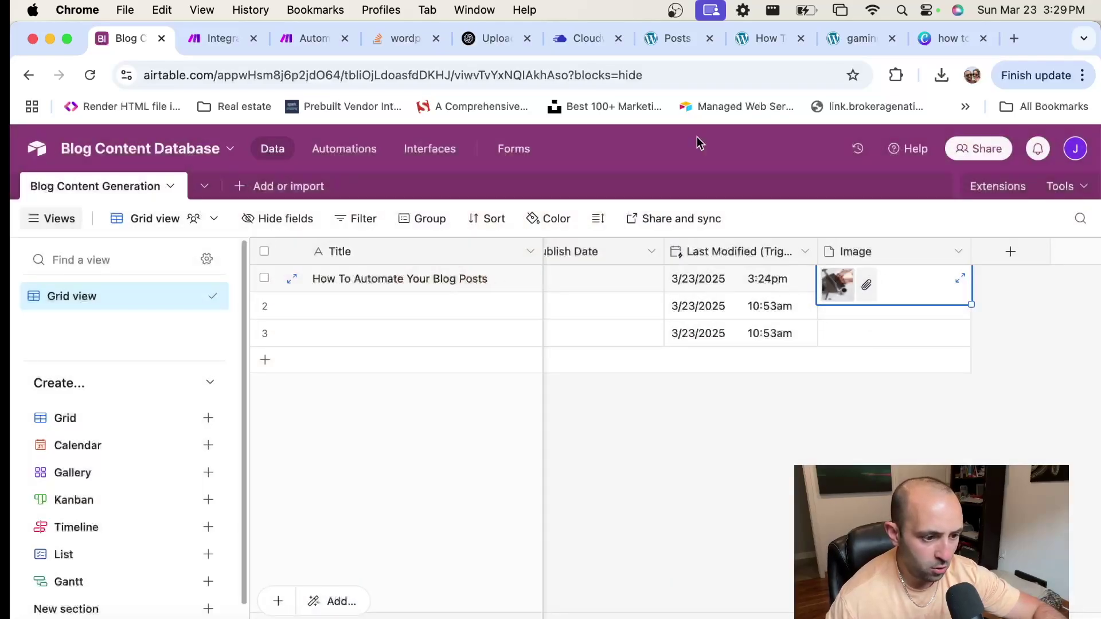
Look at the how to automate design in Canva, and close the Make tab with the Integration Airtable, WordPress scenario.
left_click(944, 38)
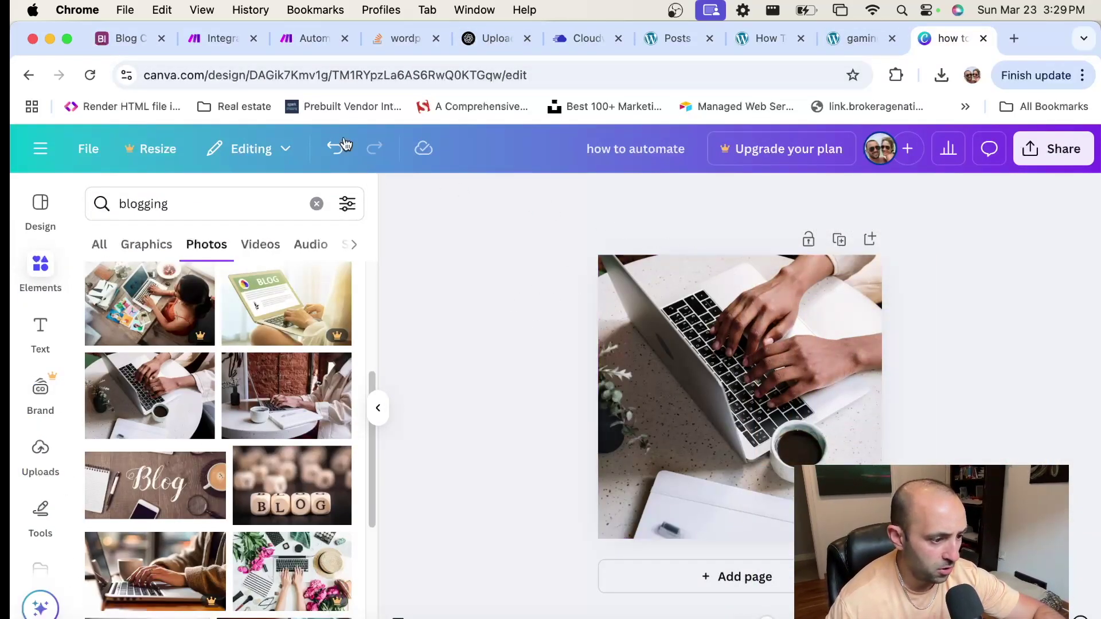
left_click(198, 46)
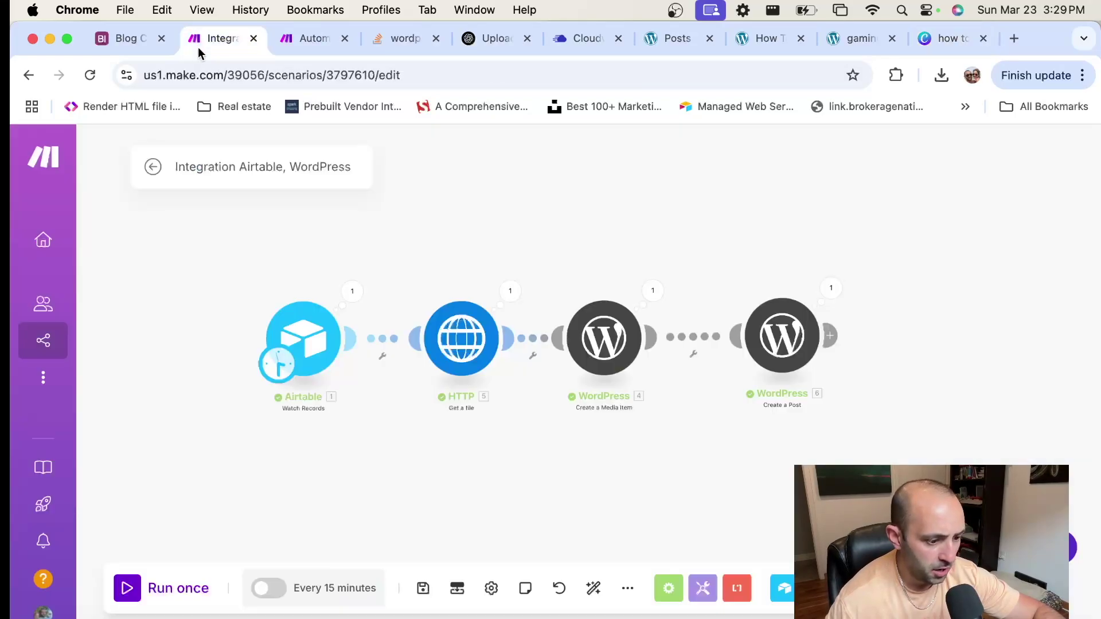
left_click(253, 38)
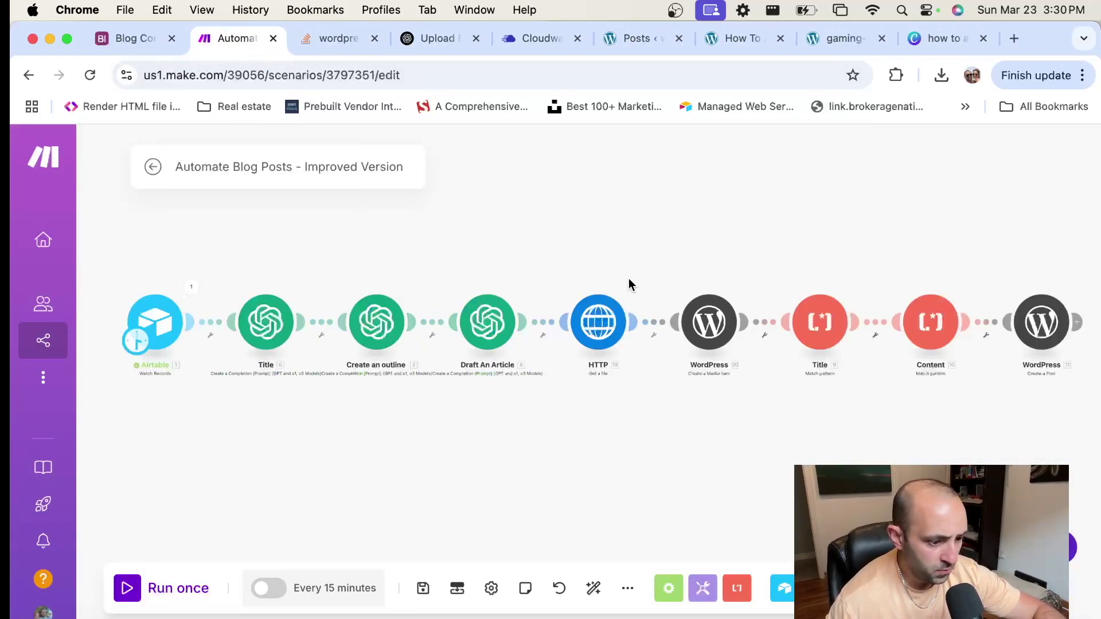
Check the HTTP Get a file module's URL mapping against the url item in the Airtable Image collection, and save the module.
left_click(590, 308)
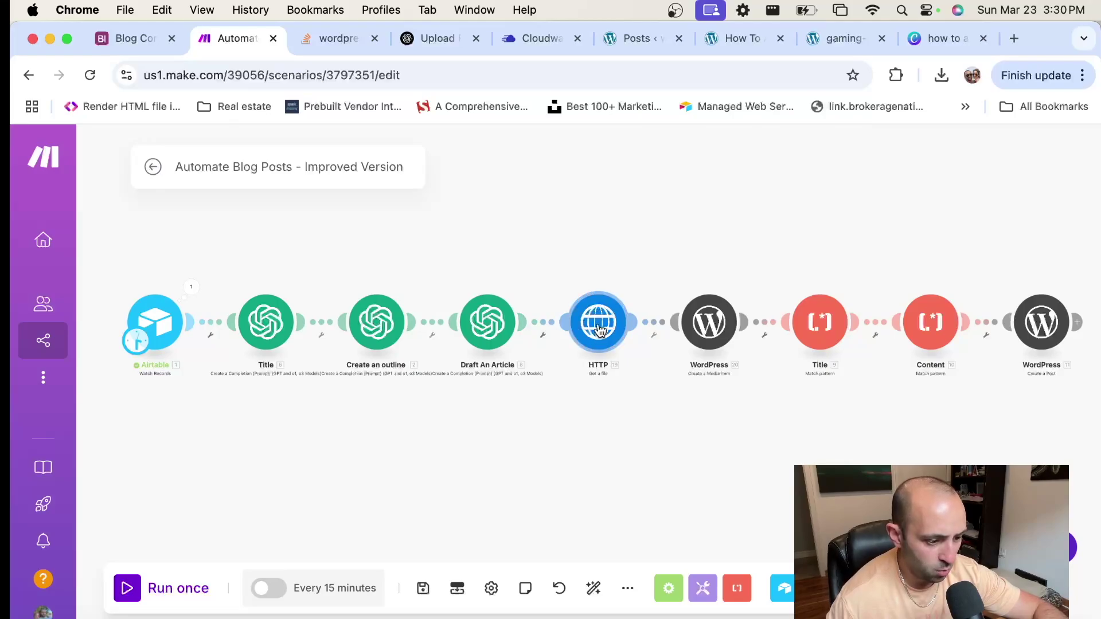
left_click(817, 327)
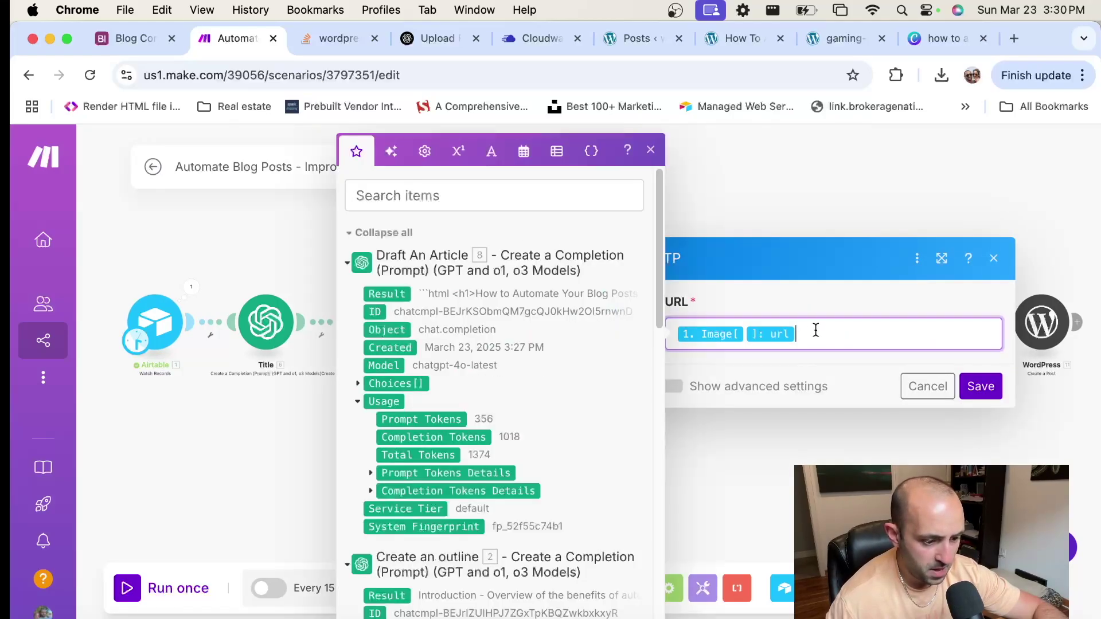
scroll(467, 377, "down", 10)
scroll(466, 377, "down", 4)
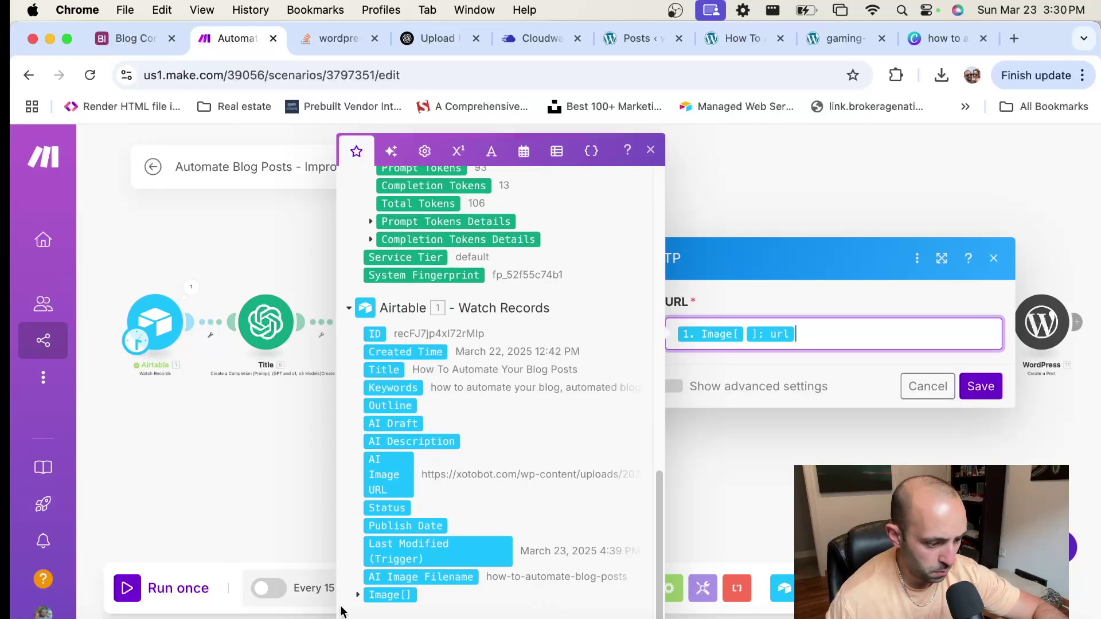
left_click(358, 595)
scroll(401, 516, "down", 3)
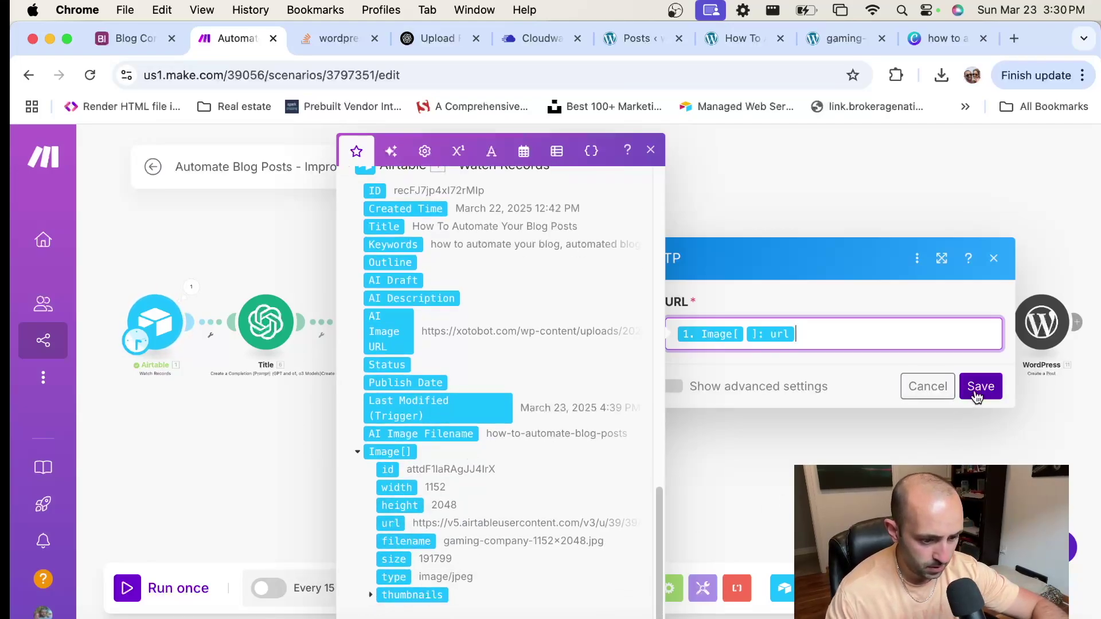
left_click(980, 387)
Open the WordPress Create a Media Item module and examine how its file data is mapped from the HTTP module.
scroll(711, 419, "up", 3)
scroll(714, 402, "right", 3)
scroll(683, 453, "up", 3)
left_click(660, 359)
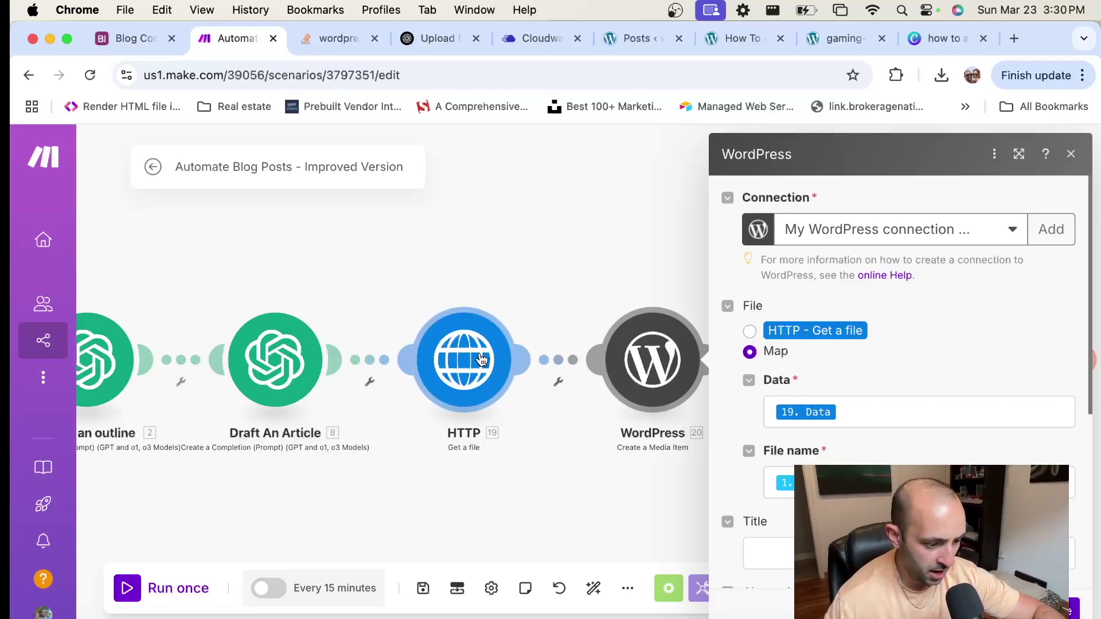
scroll(944, 373, "down", 1)
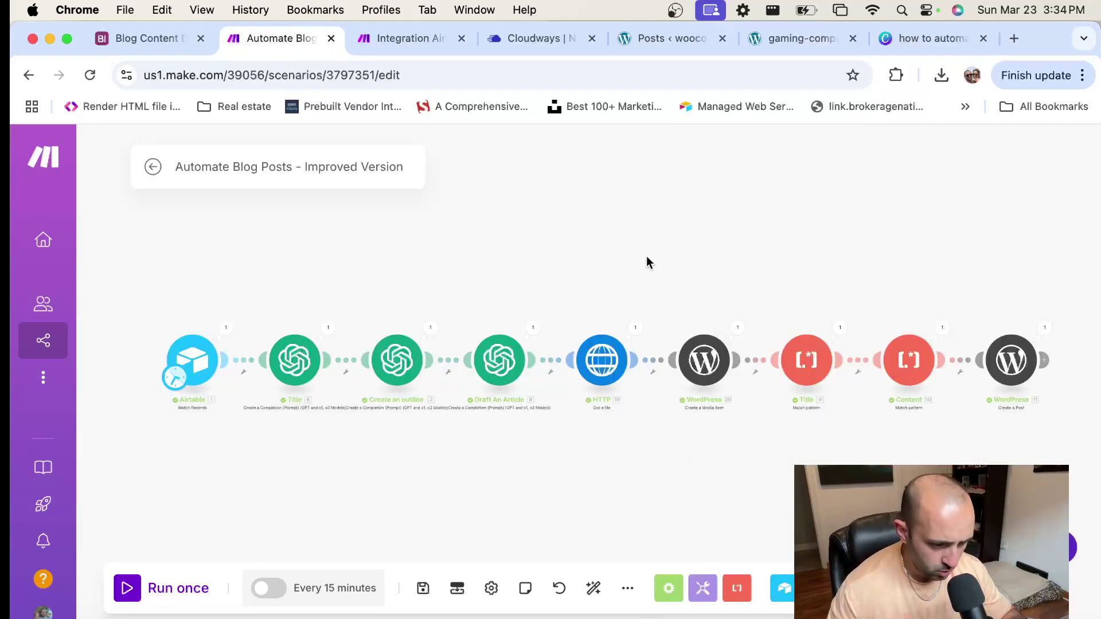
Examine the File name mapping of the Create a Media Item module alongside the available Airtable fields, and close the module.
left_click(601, 360)
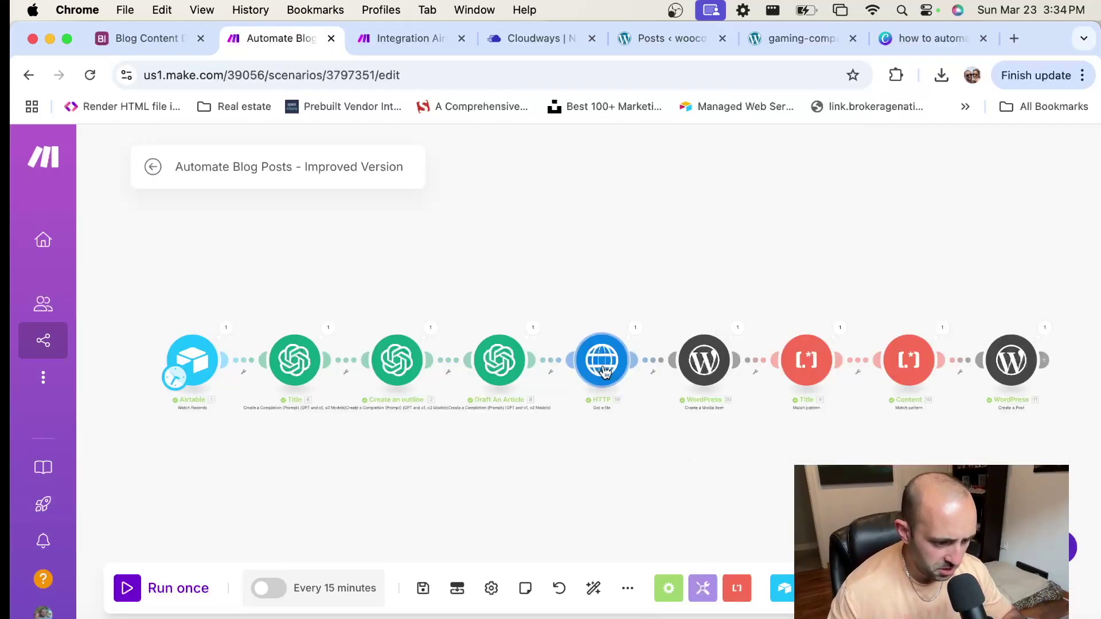
left_click(597, 187)
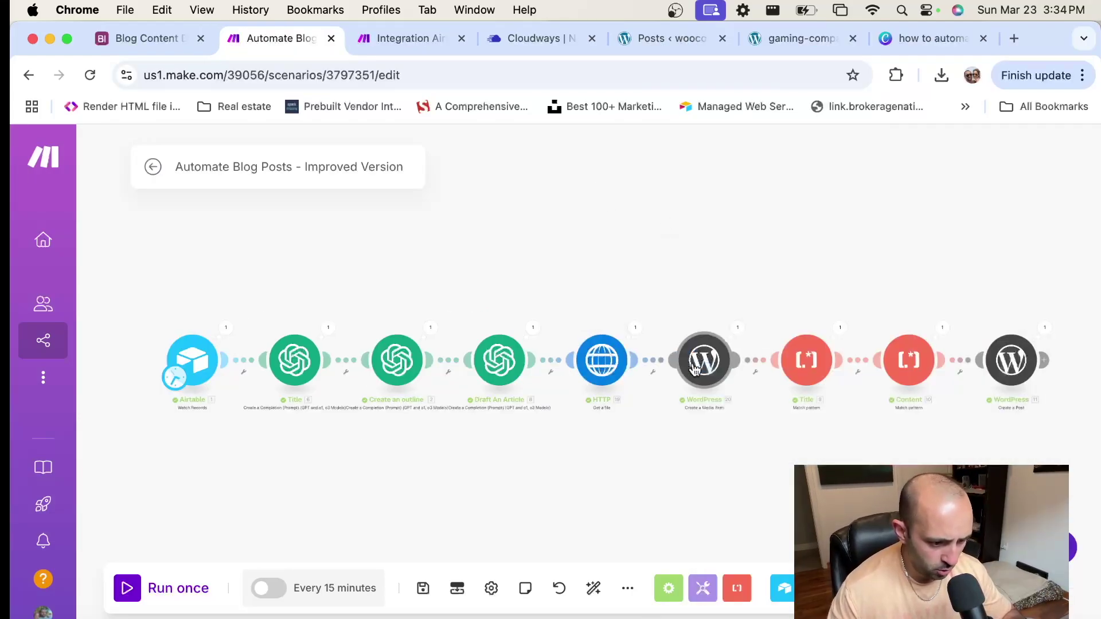
left_click(701, 360)
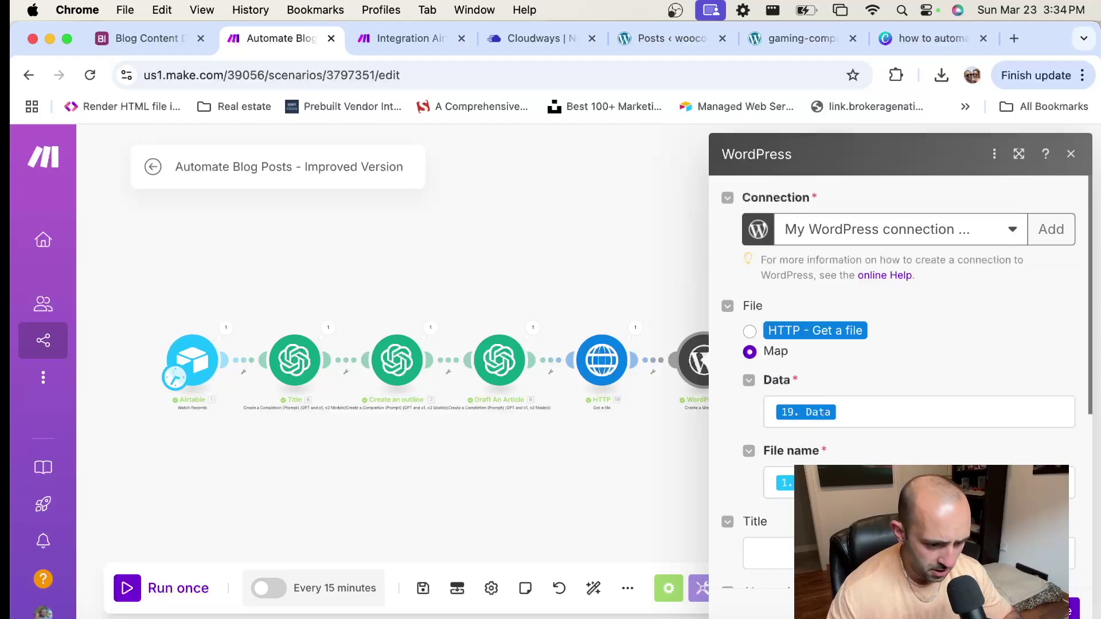
left_click(771, 483)
scroll(573, 331, "down", 20)
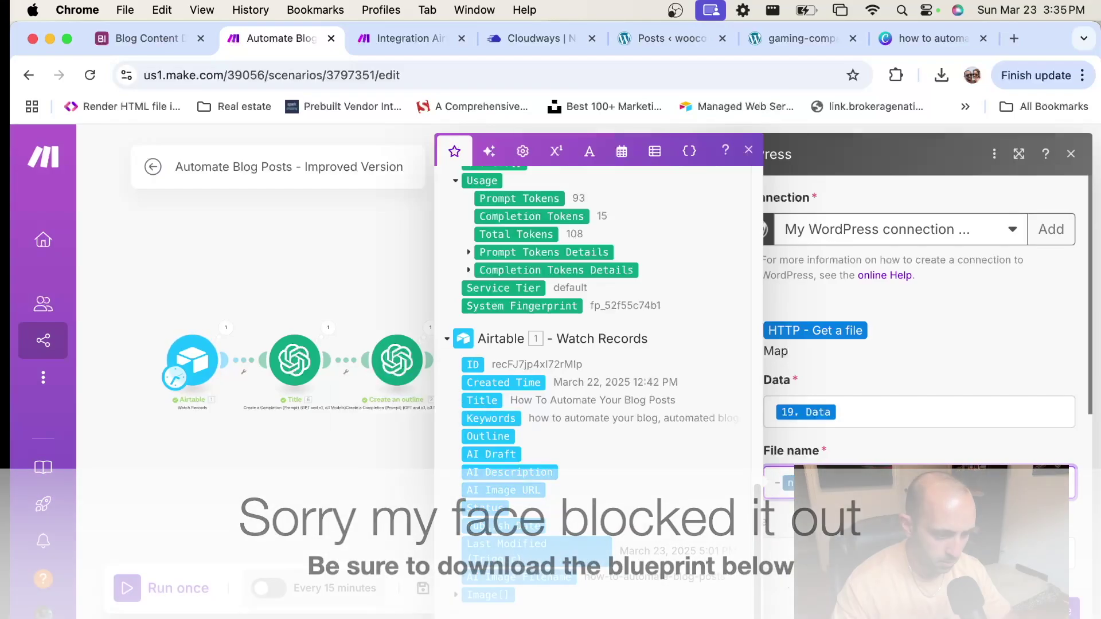
left_click(484, 400)
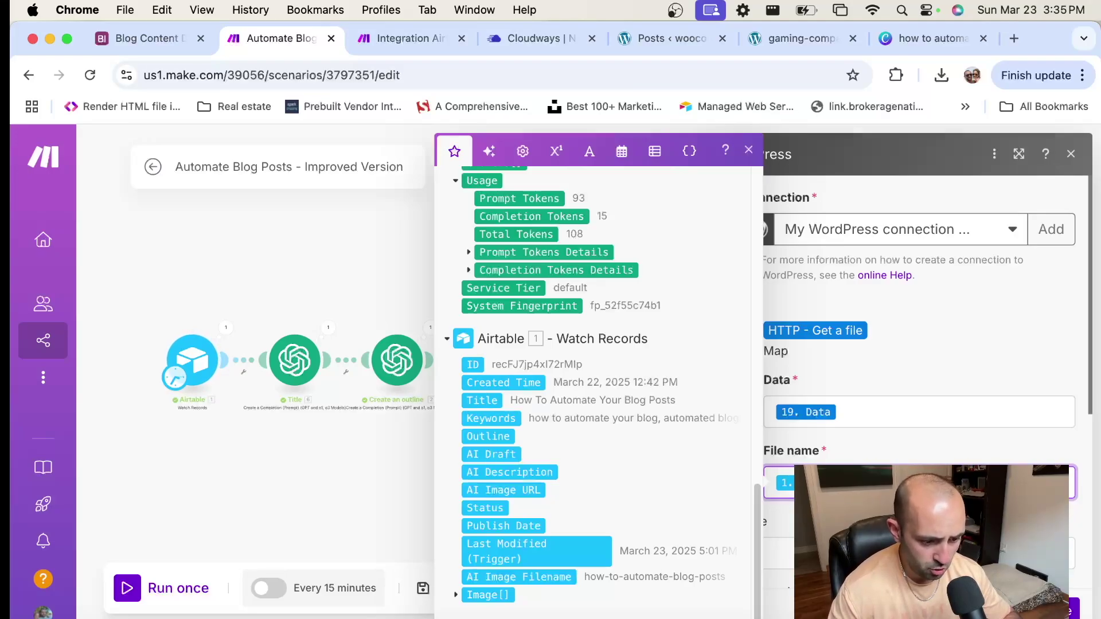
key("Escape")
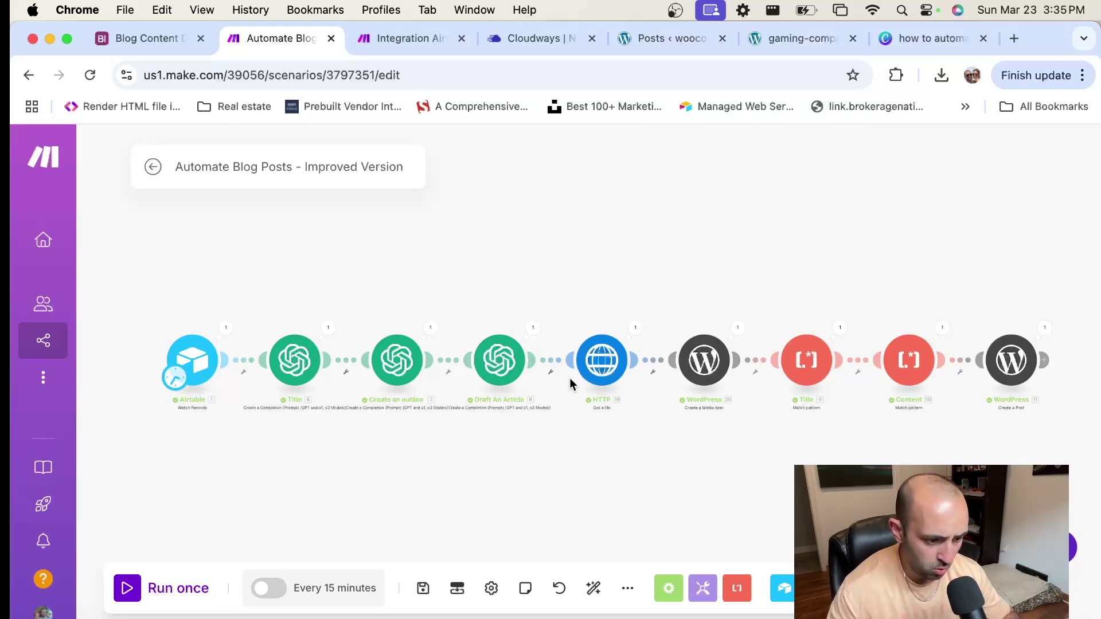
Save the Automate Blog Posts - Improved Version scenario and run it once.
scroll(570, 377, "down", 2)
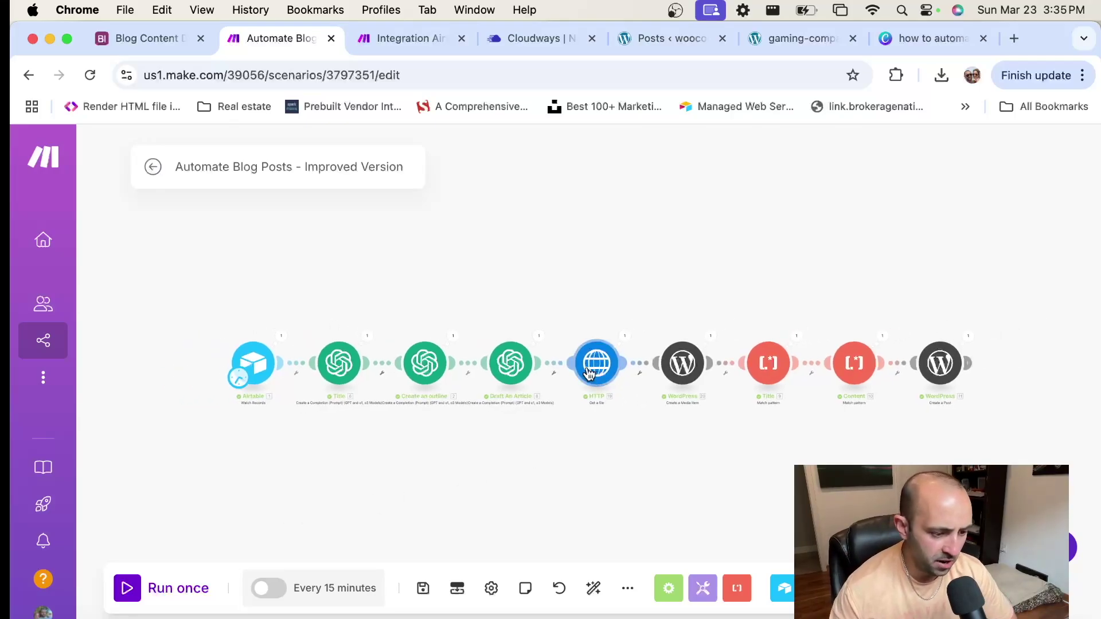
scroll(577, 436, "up", 2)
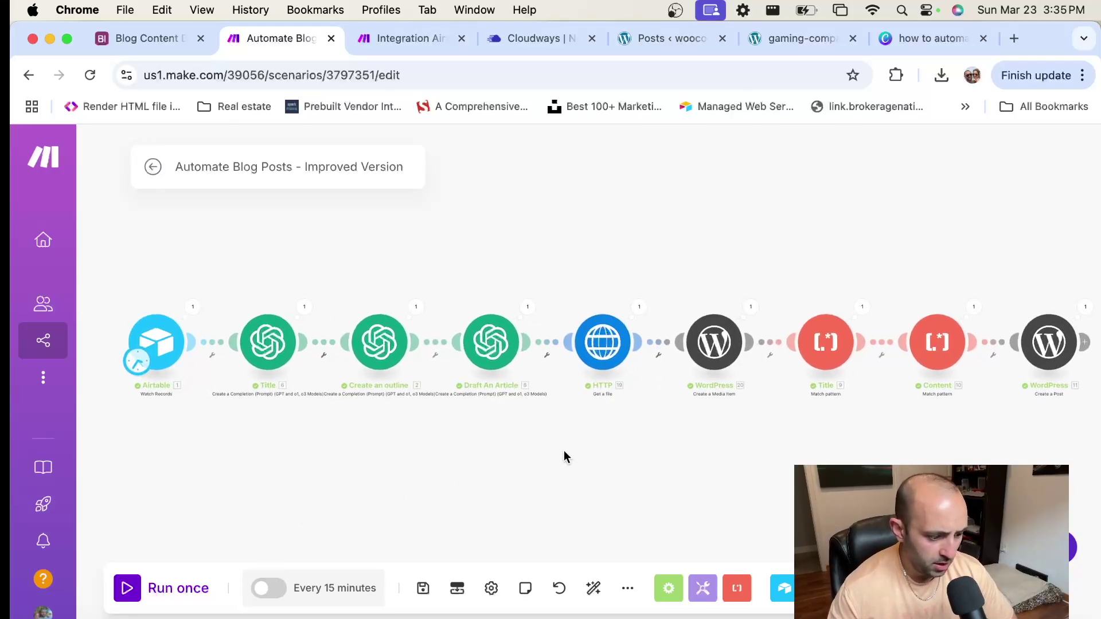
left_click(423, 588)
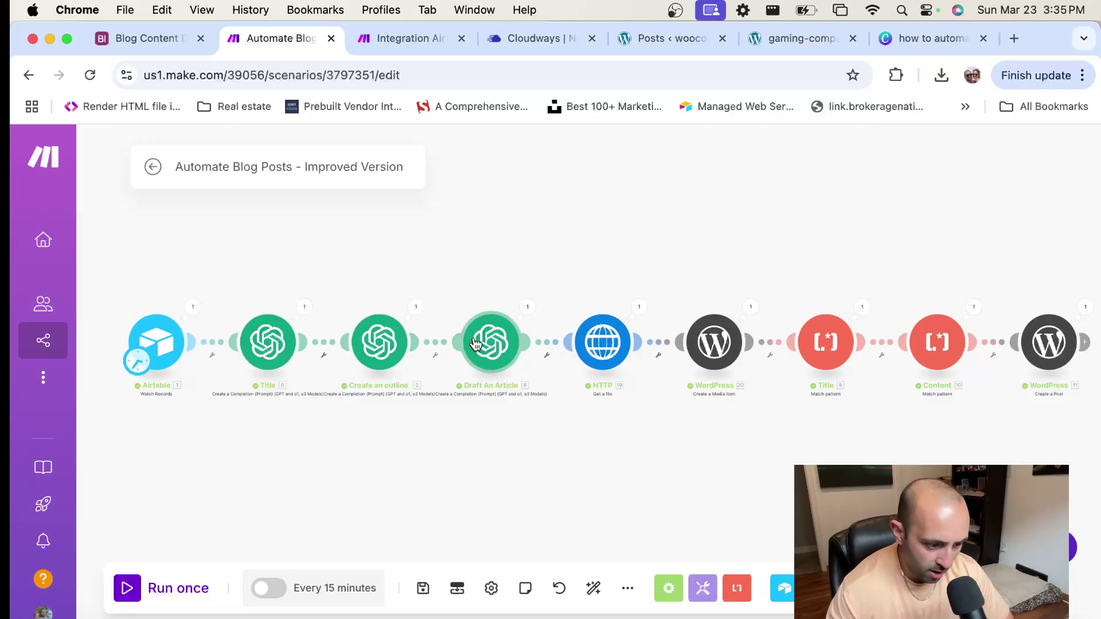
scroll(482, 342, "down", 1)
scroll(597, 344, "down", 1)
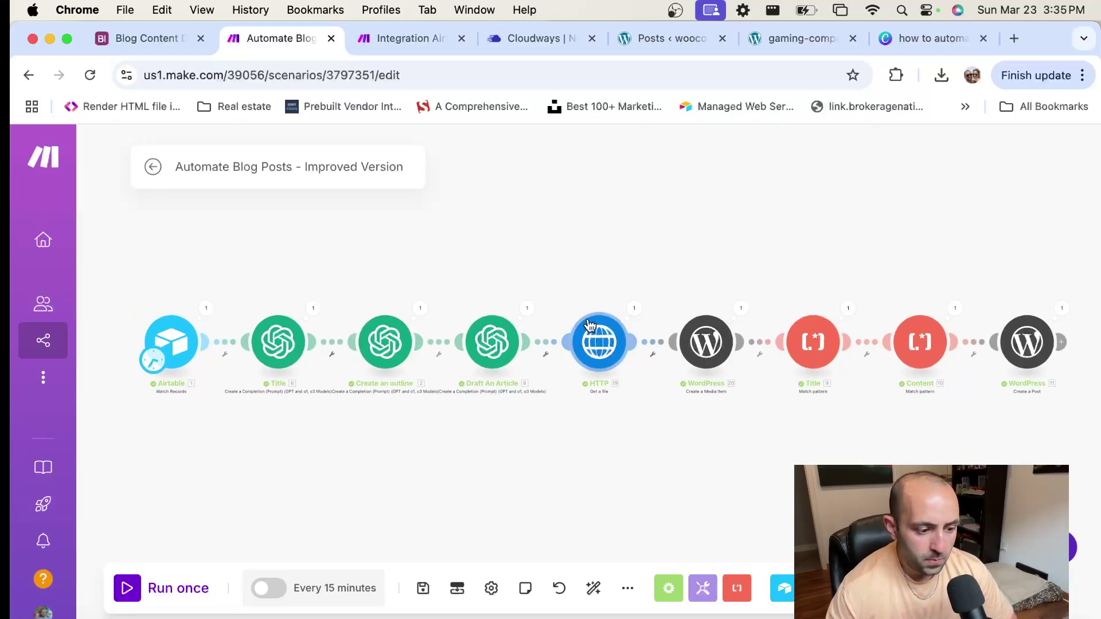
scroll(599, 348, "up", 1)
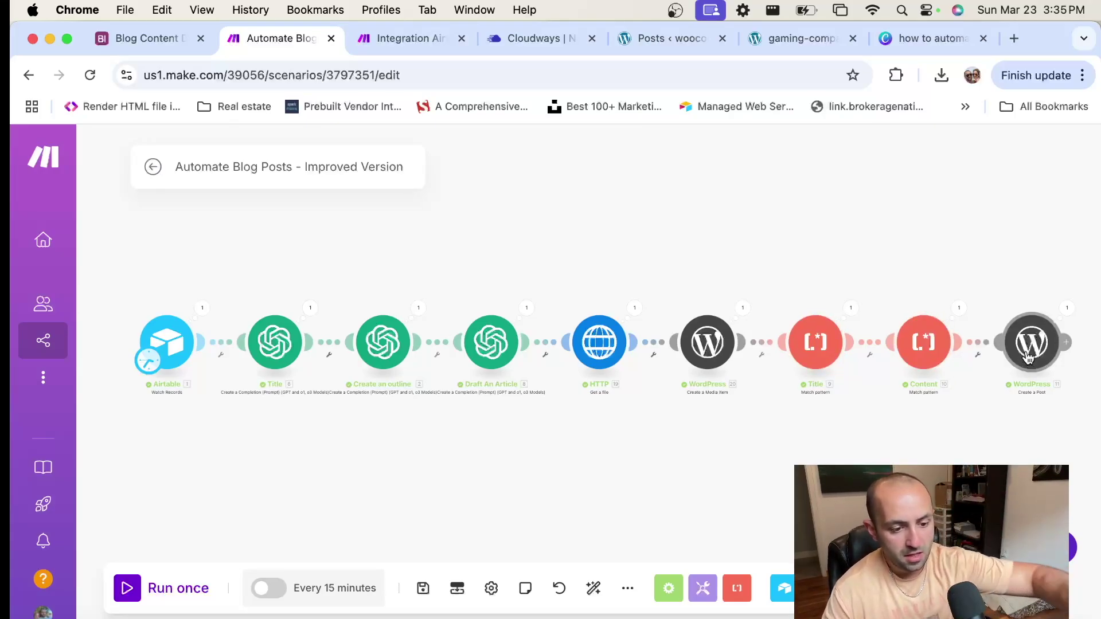
left_click(129, 588)
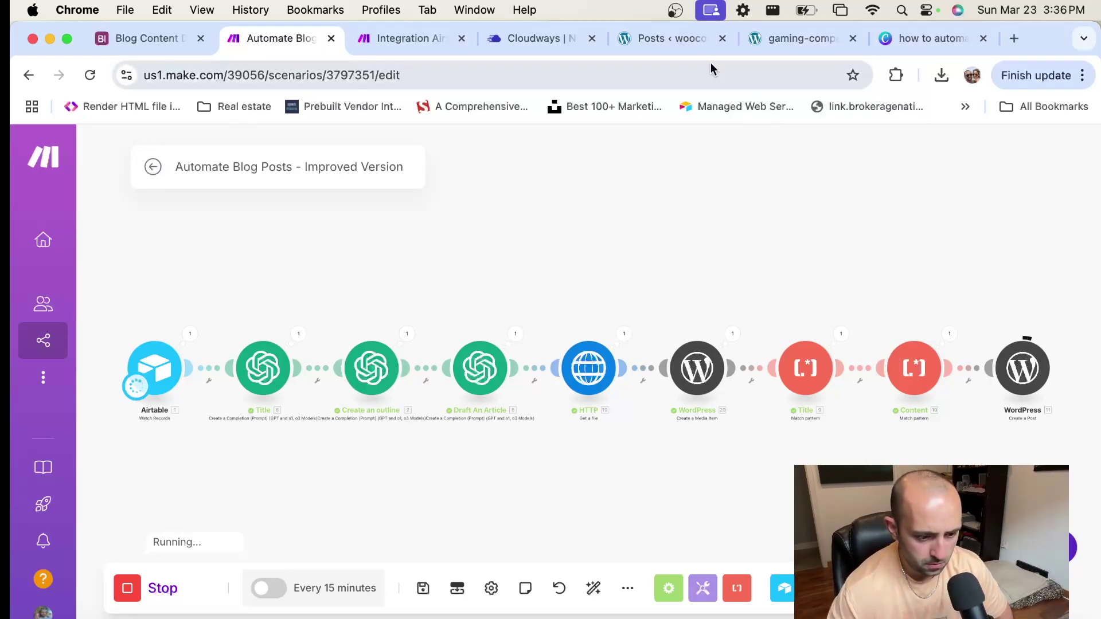
Switch to the WordPress Posts list and refresh it to check for the newly published post.
left_click(668, 38)
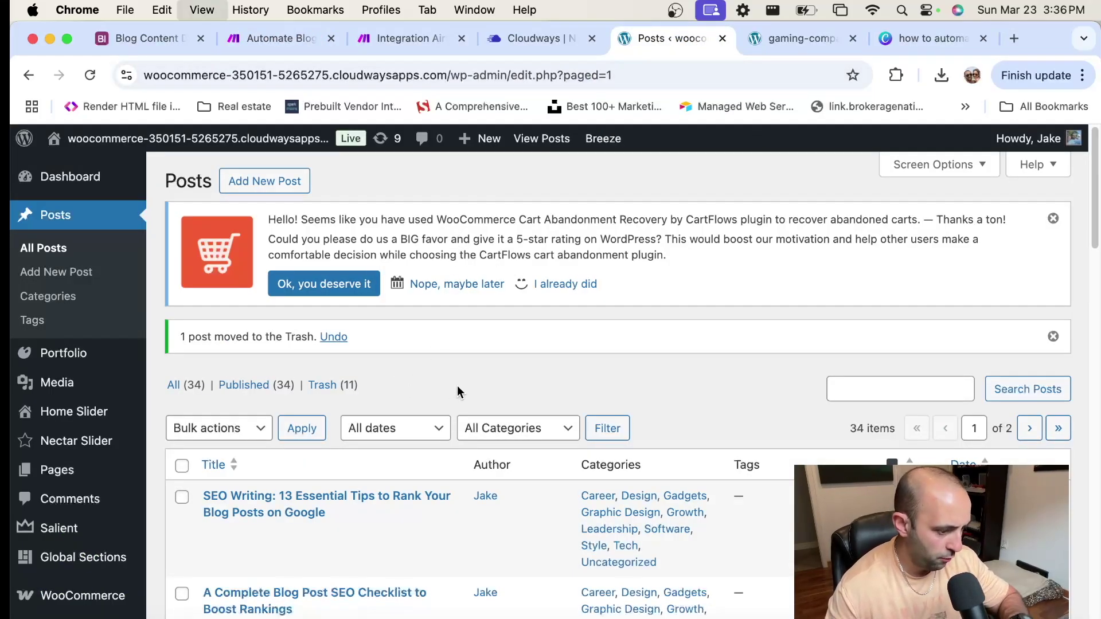
key("super+r")
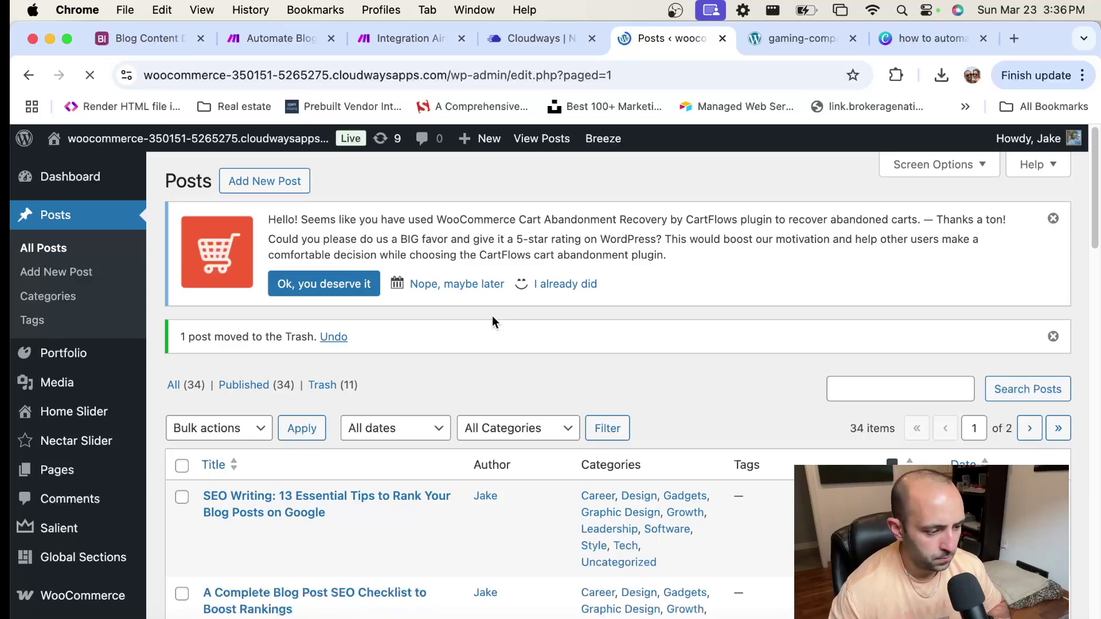
scroll(492, 321, "down", 1)
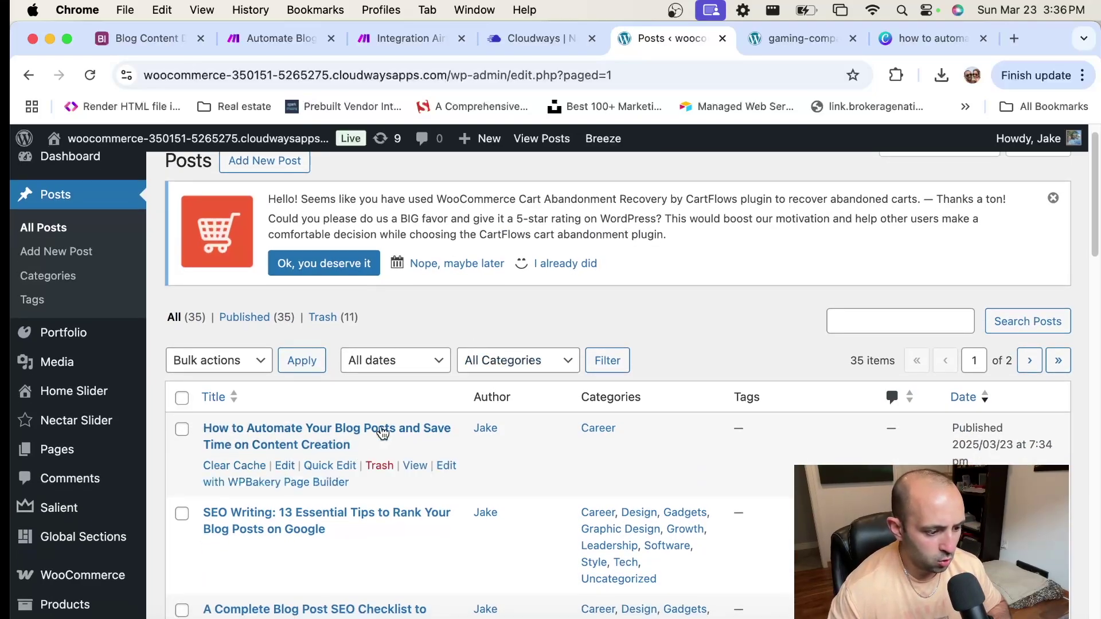
Open the public page of the post How to Automate Your Blog Posts and Save Time on Content Creation in a new tab.
right_click(368, 435)
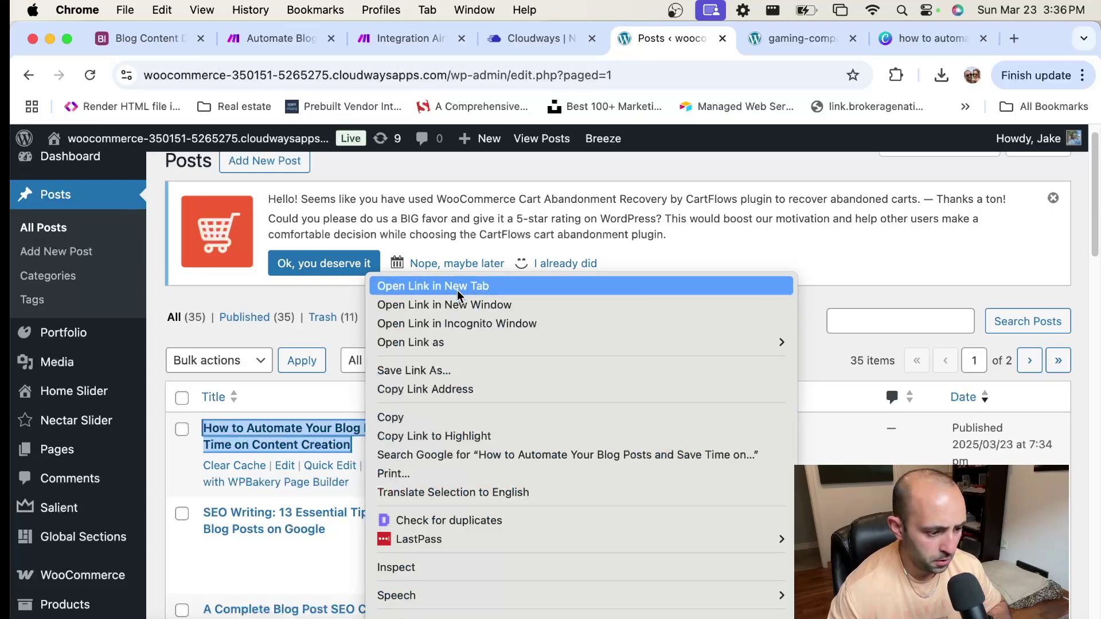
left_click(325, 342)
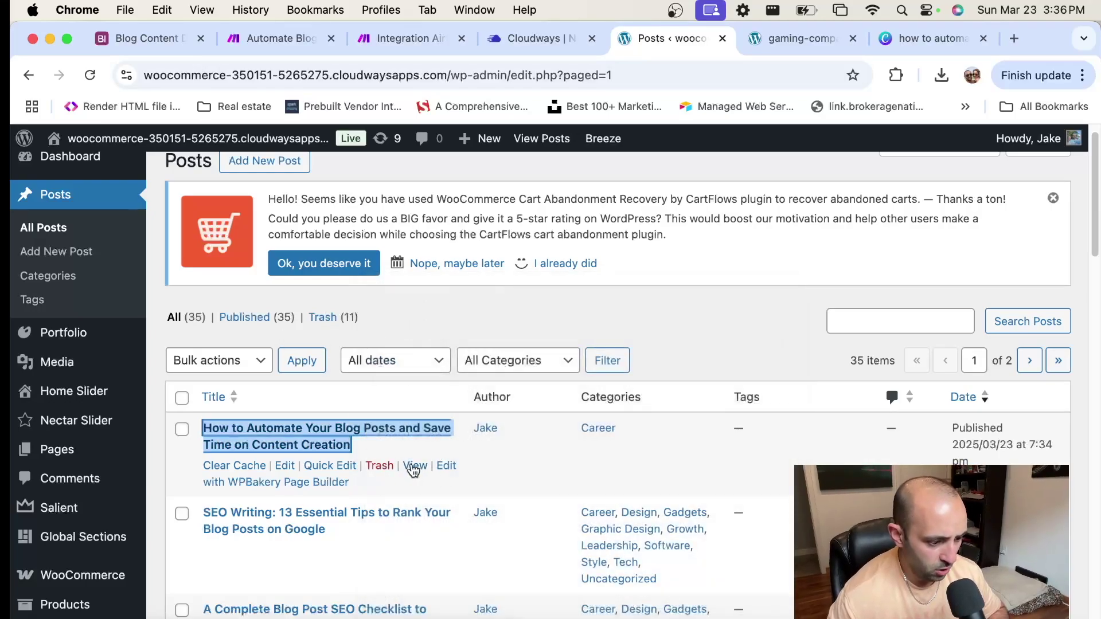
right_click(414, 469)
left_click(523, 289)
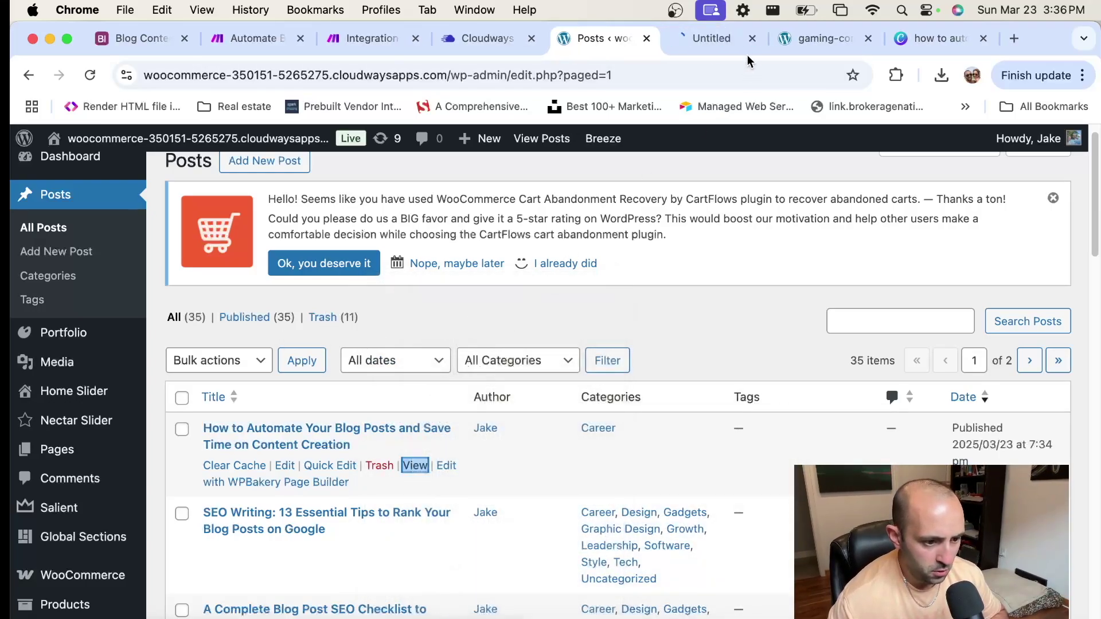
left_click(708, 38)
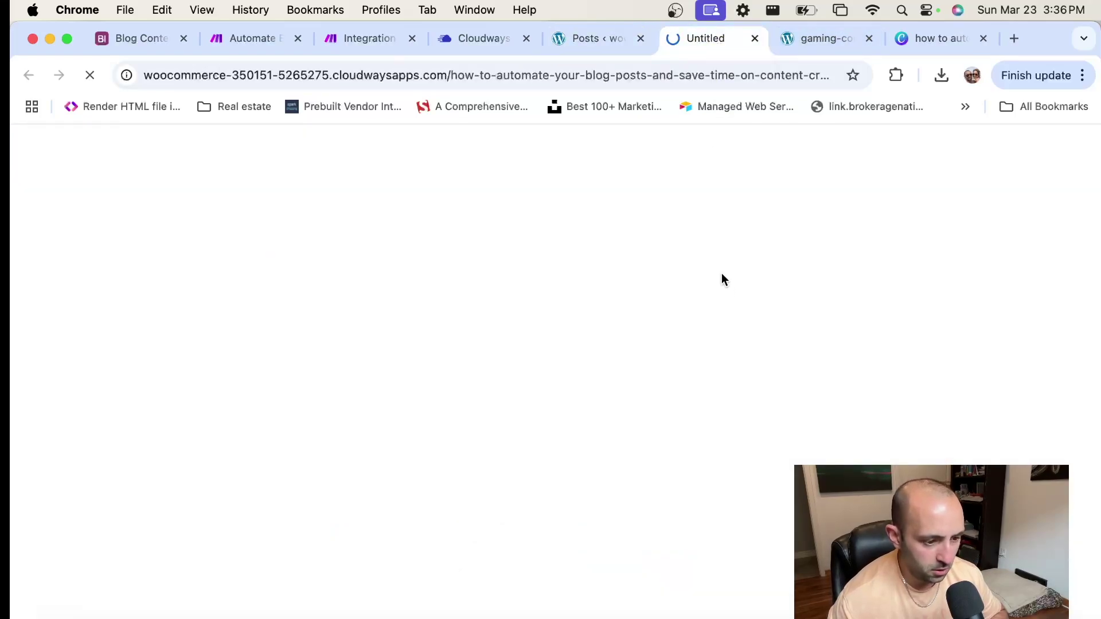
Examine the published post's title, category and featured image down to the start of the article text.
scroll(747, 327, "down", 1)
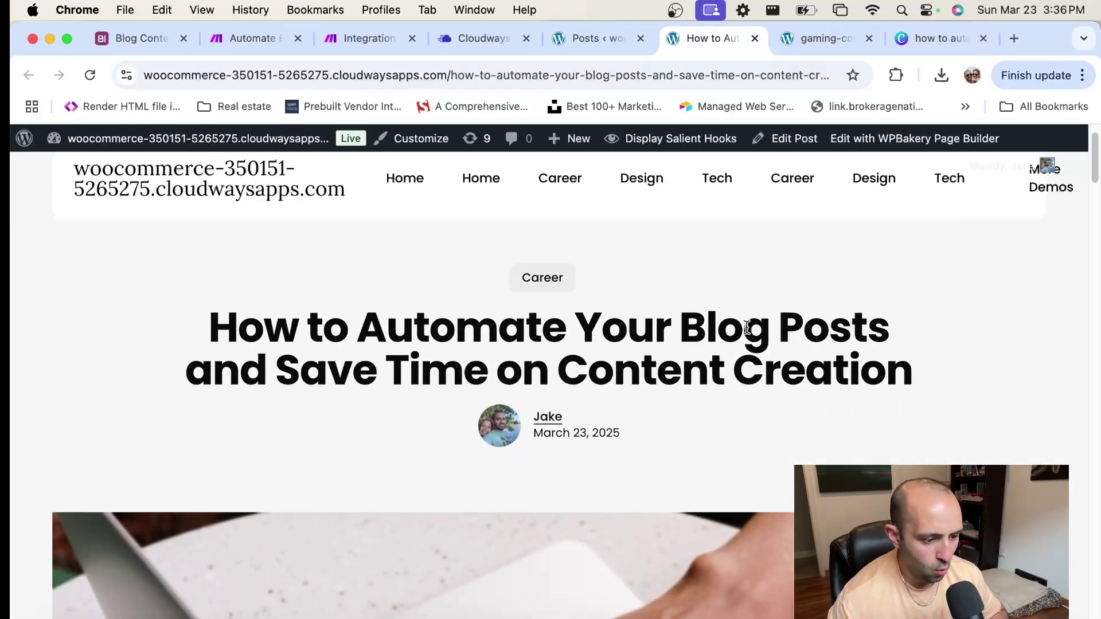
scroll(747, 327, "down", 1)
scroll(669, 284, "up", 2)
scroll(780, 320, "down", 2)
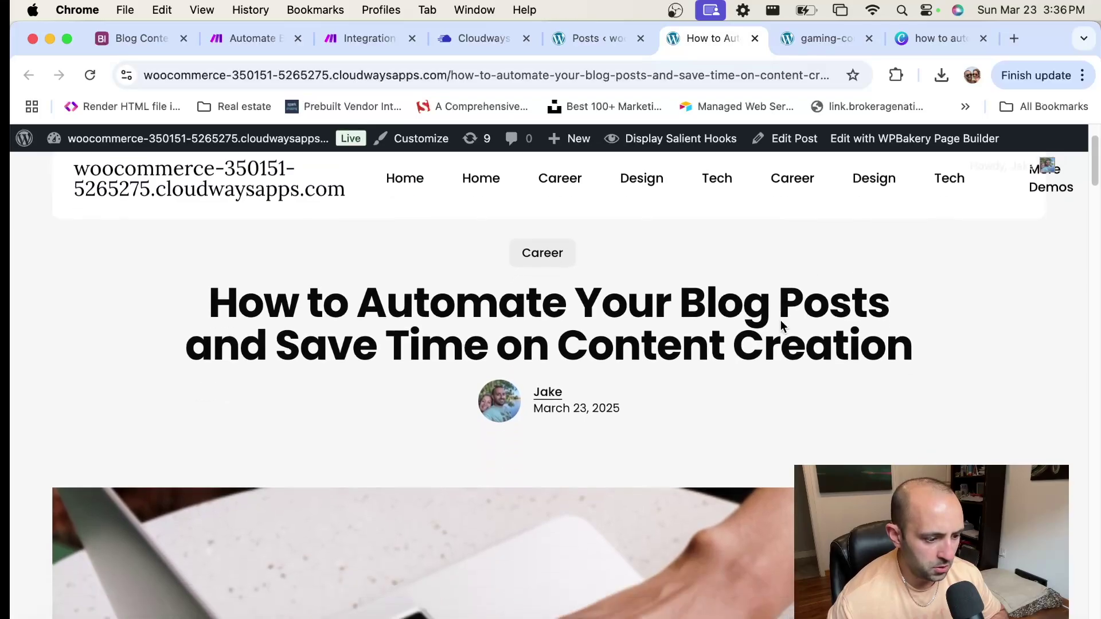
scroll(782, 326, "down", 5)
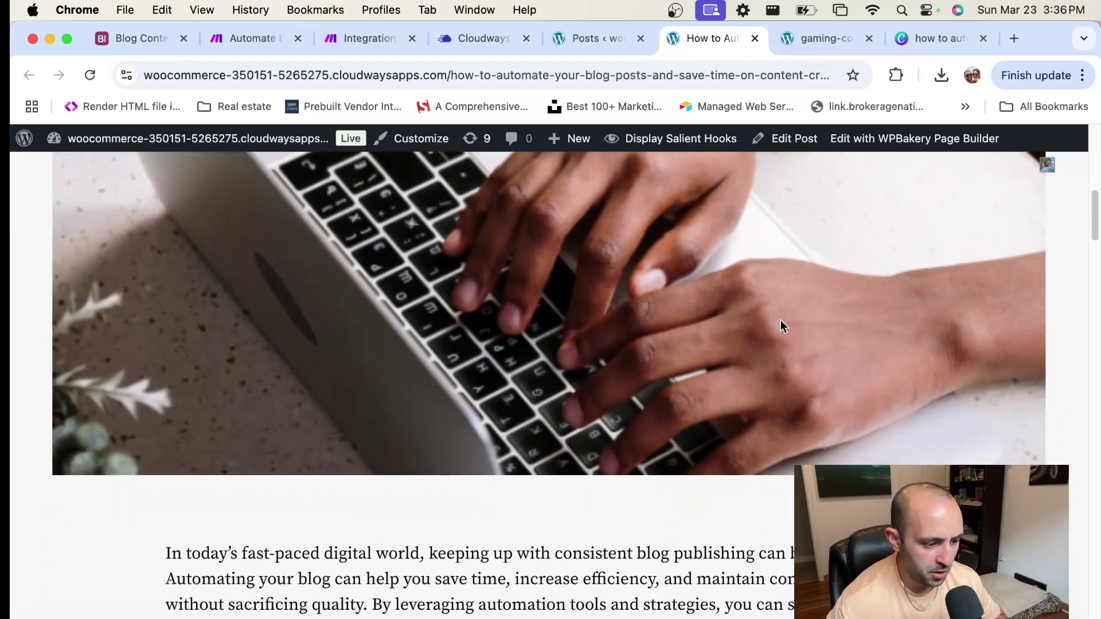
Read through the published article from its introduction to the conclusion, checking the headings, bold terms and paragraph formatting.
scroll(780, 320, "up", 3)
scroll(575, 309, "down", 2)
scroll(575, 308, "down", 5)
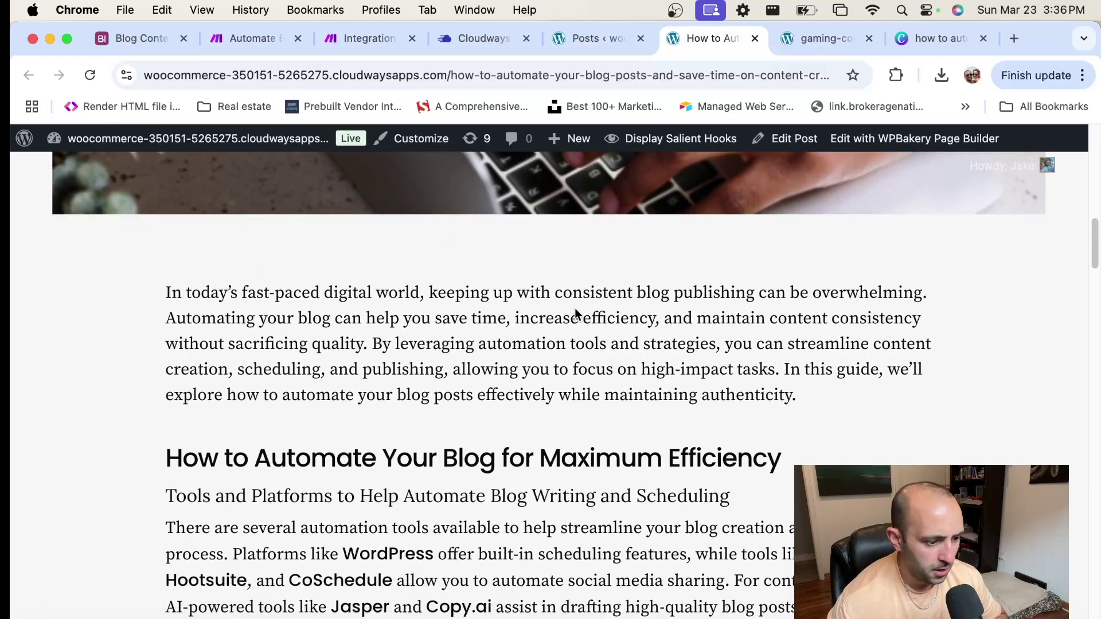
scroll(575, 308, "down", 4)
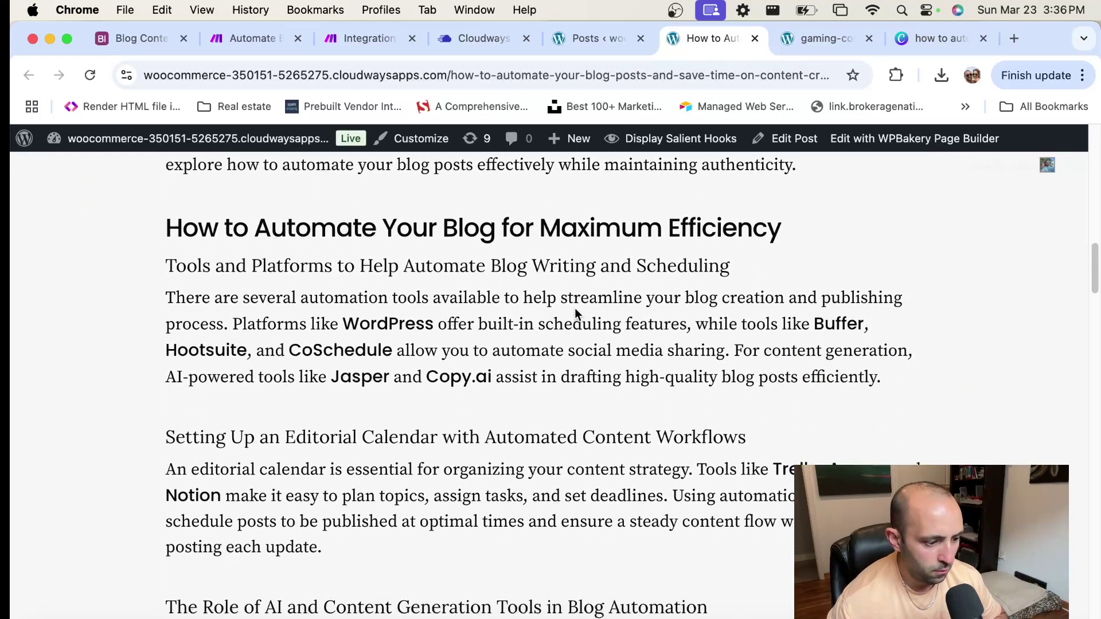
scroll(575, 314, "down", 1)
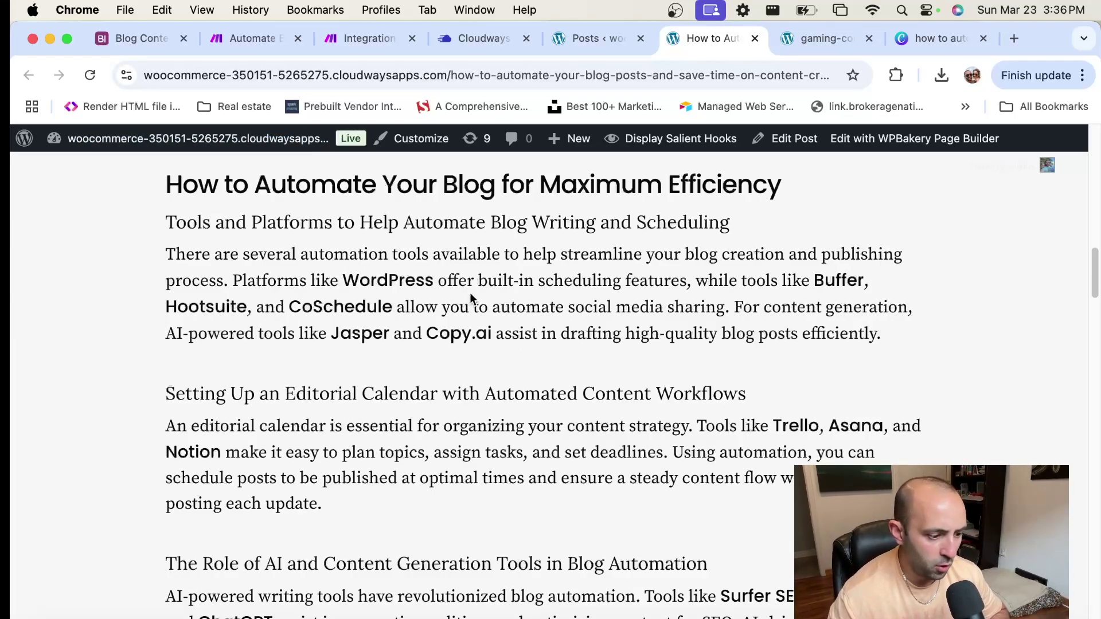
scroll(469, 298, "down", 3)
left_click_drag(807, 319, 169, 318)
left_click(538, 320)
scroll(537, 320, "down", 5)
scroll(537, 319, "down", 9)
scroll(534, 325, "down", 10)
scroll(534, 324, "down", 6)
scroll(534, 322, "up", 1)
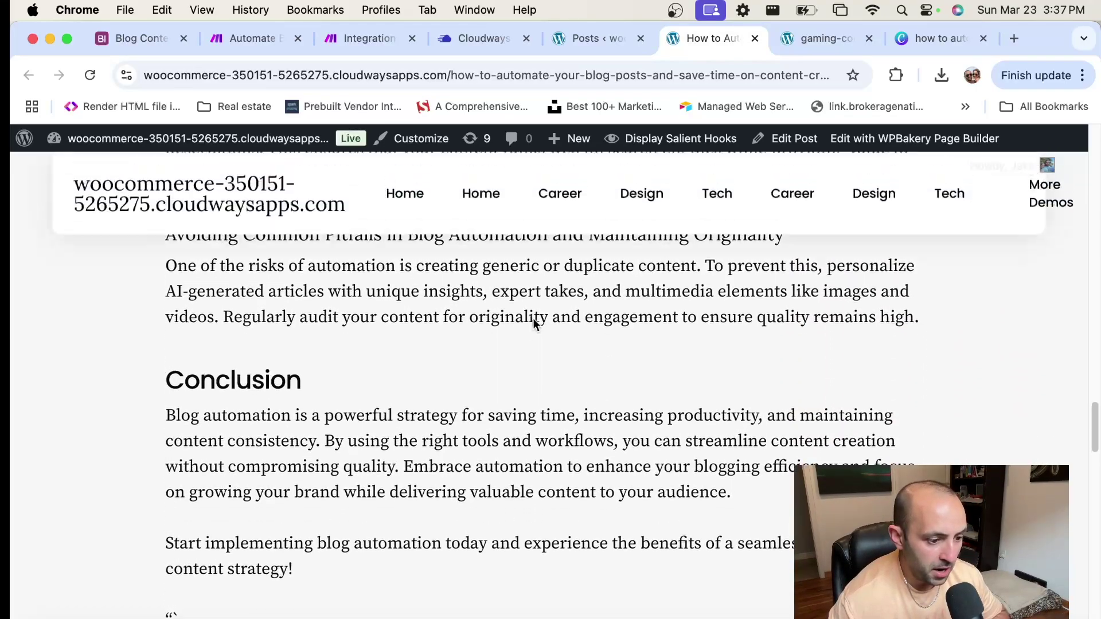
Return to the article's introduction and review the heading structure again down to the section on AI and content generation tools.
scroll(533, 318, "up", 12)
scroll(533, 321, "up", 14)
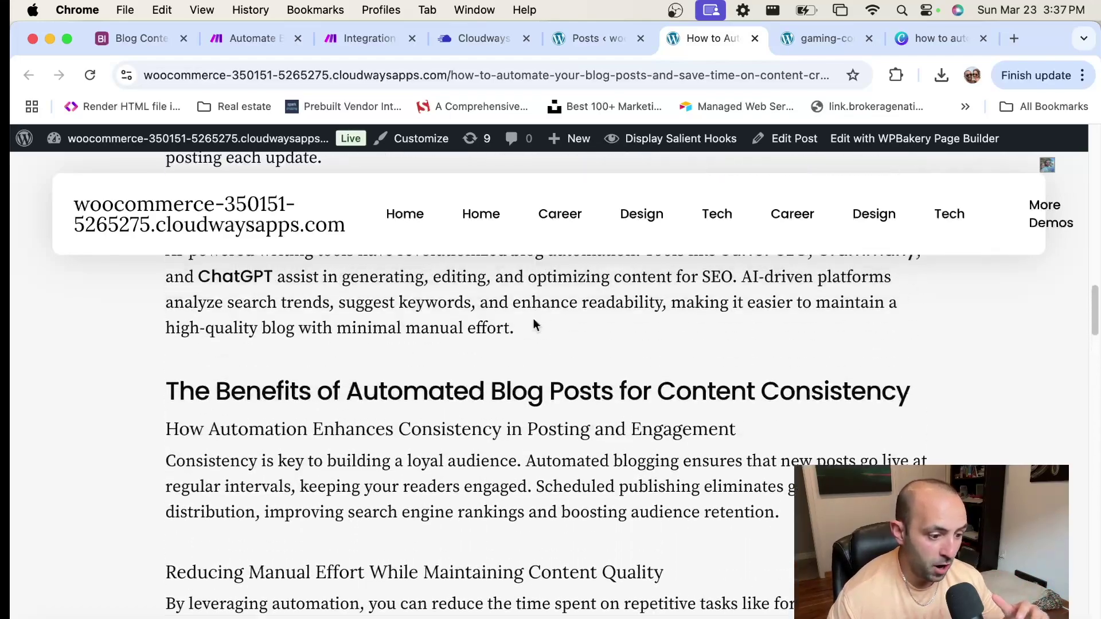
scroll(533, 324, "up", 16)
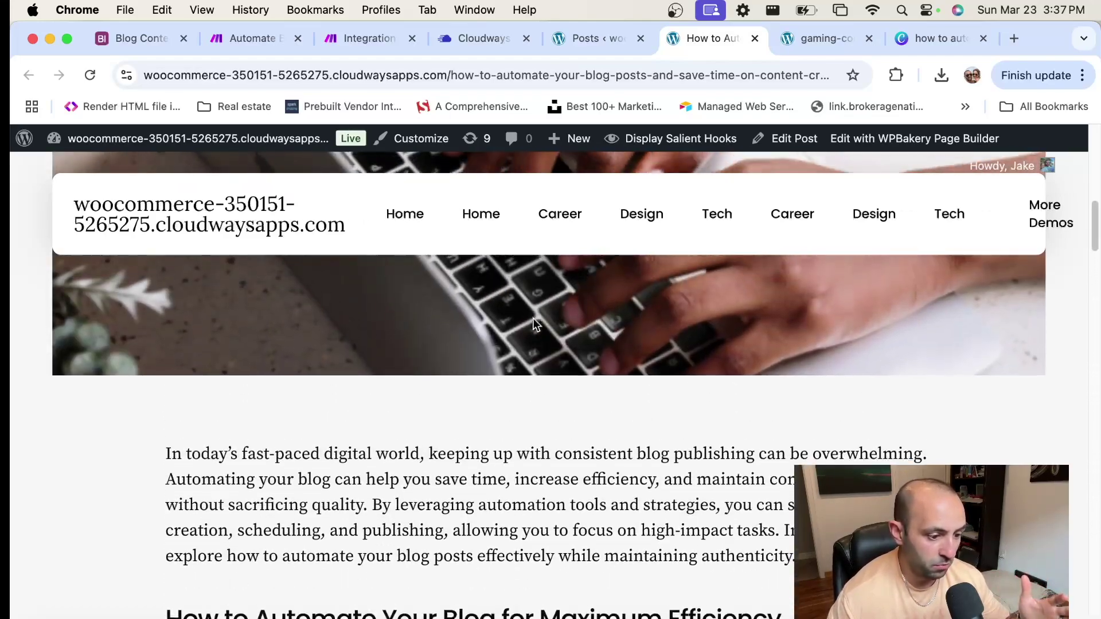
scroll(533, 322, "down", 4)
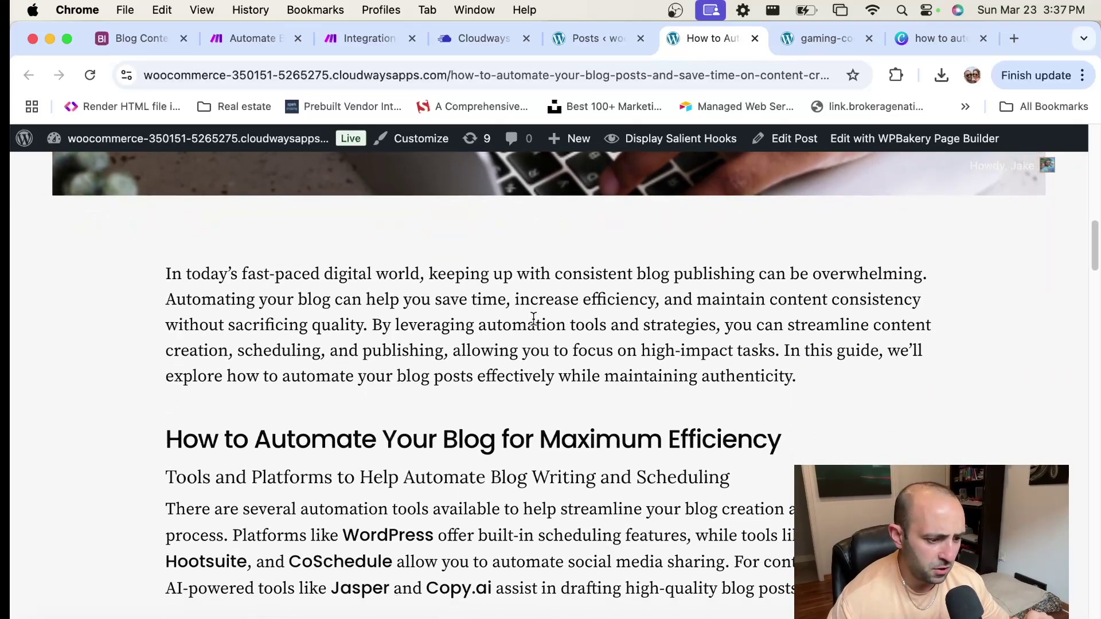
scroll(533, 319, "down", 3)
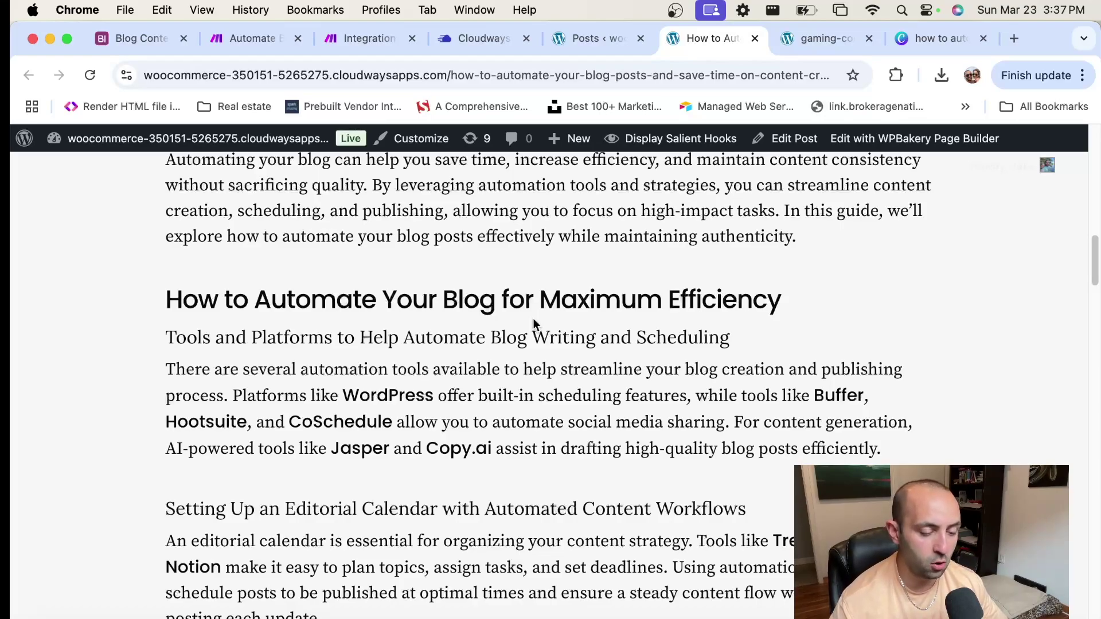
scroll(552, 321, "down", 6)
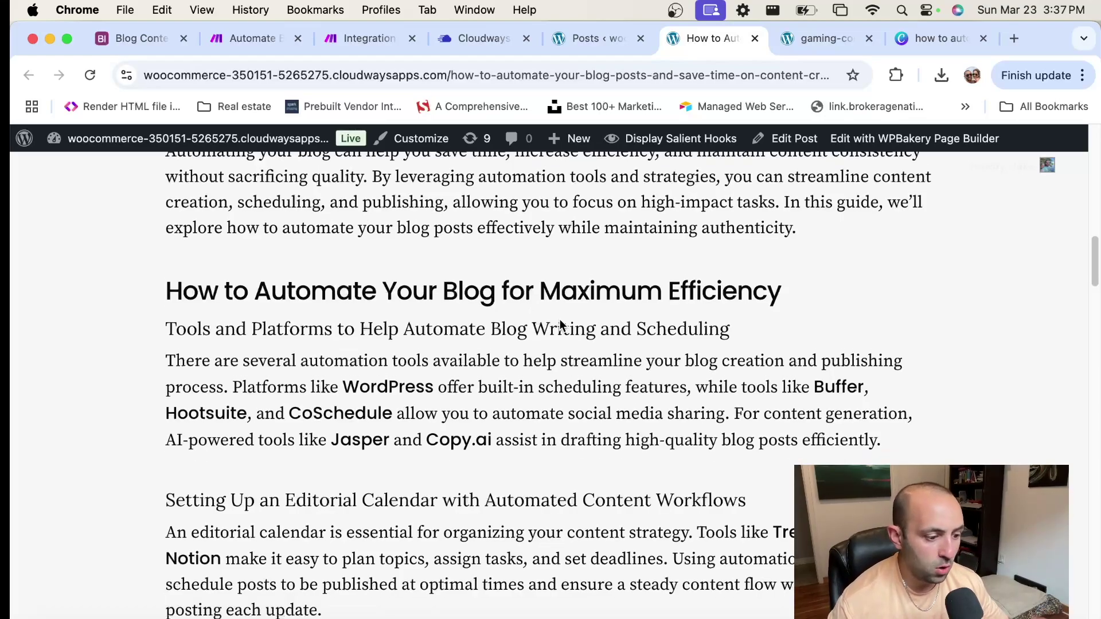
scroll(555, 316, "down", 2)
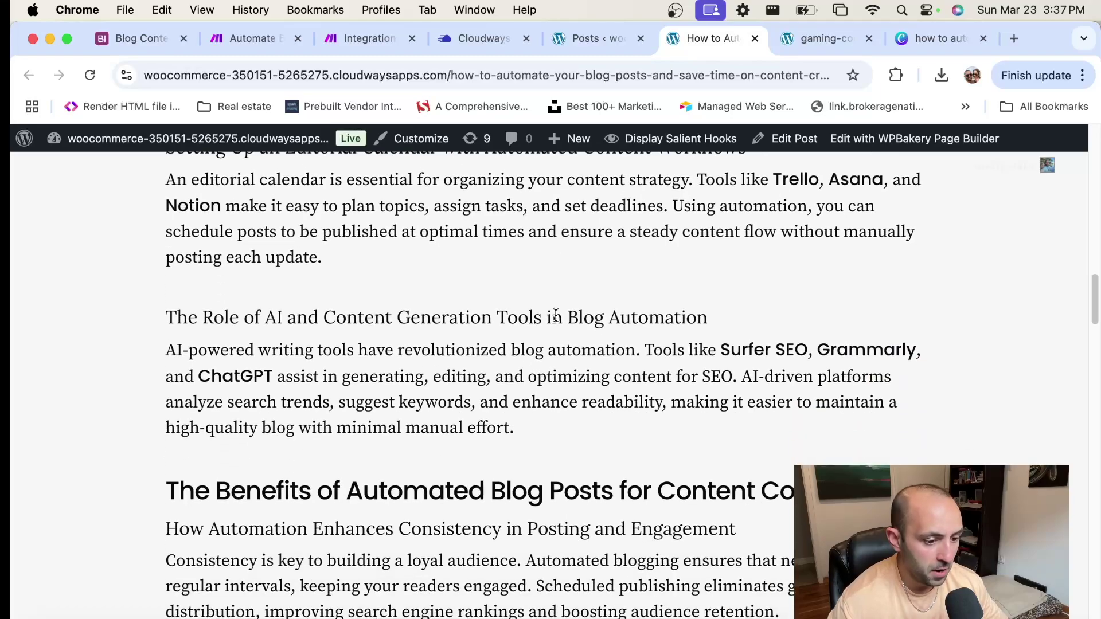
Switch back to the Automate Blog Posts - Improved Version scenario in Make.
left_click(364, 37)
left_click(256, 37)
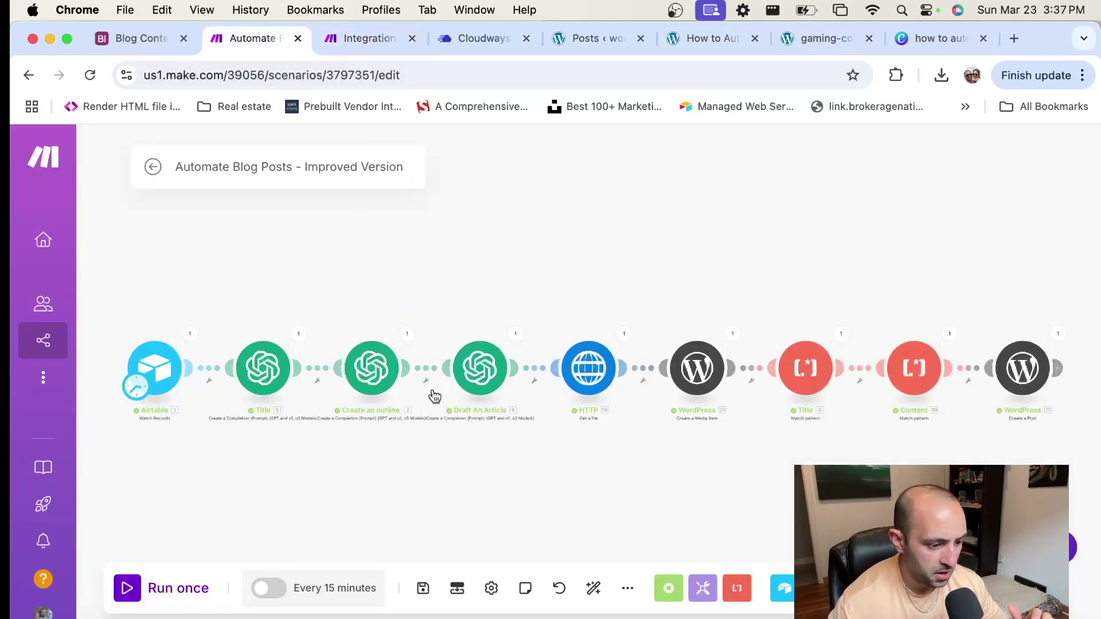